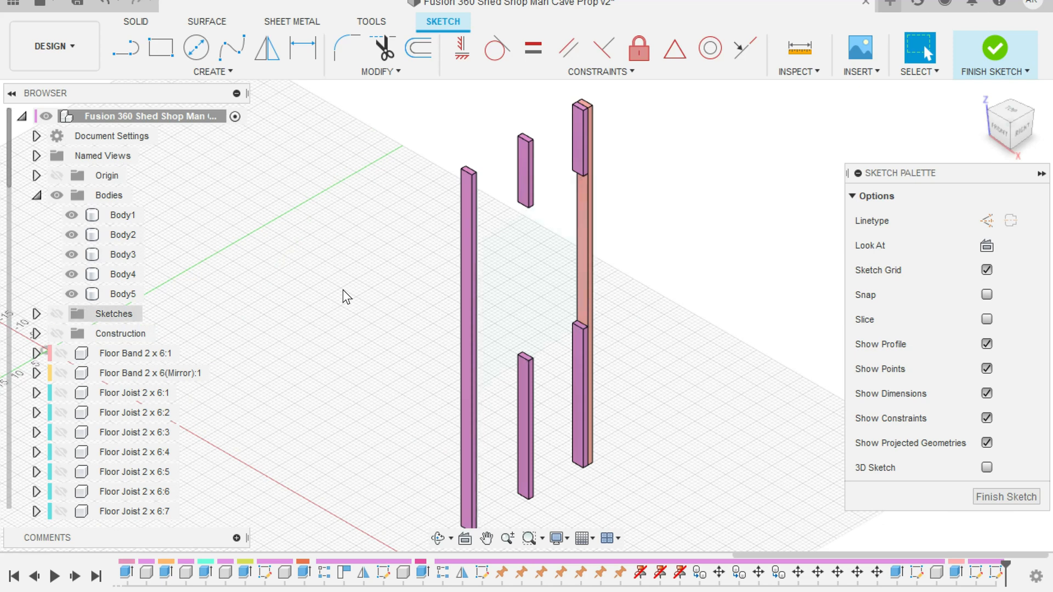
Step: Finish the open sketch and start a new sketch on the front face of the salmon-coloured full-height stud
{"action": "left_click", "coordinate": [584, 196]}
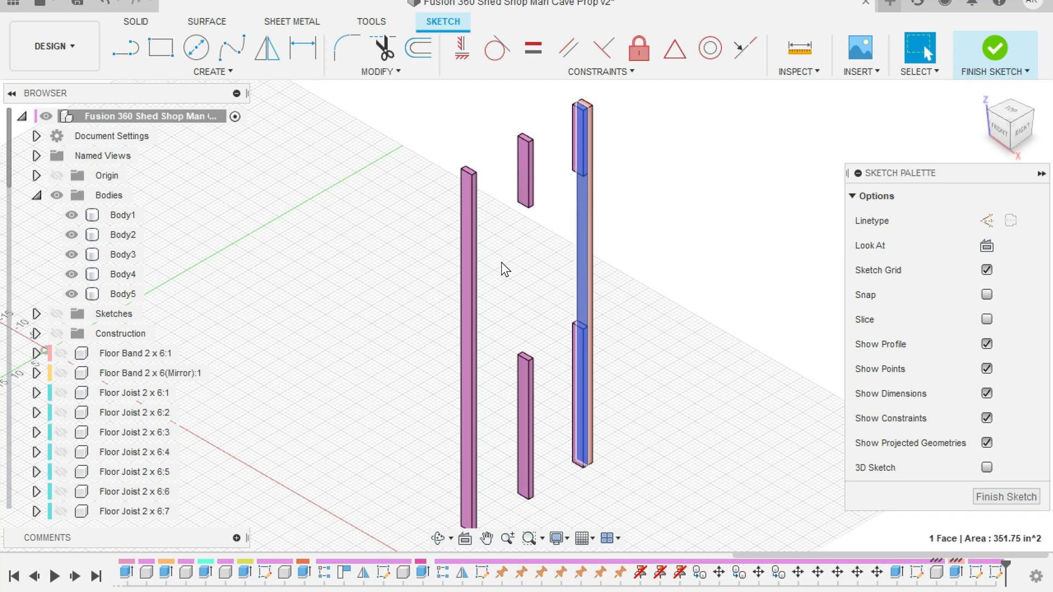
{"action": "left_click", "coordinate": [994, 51]}
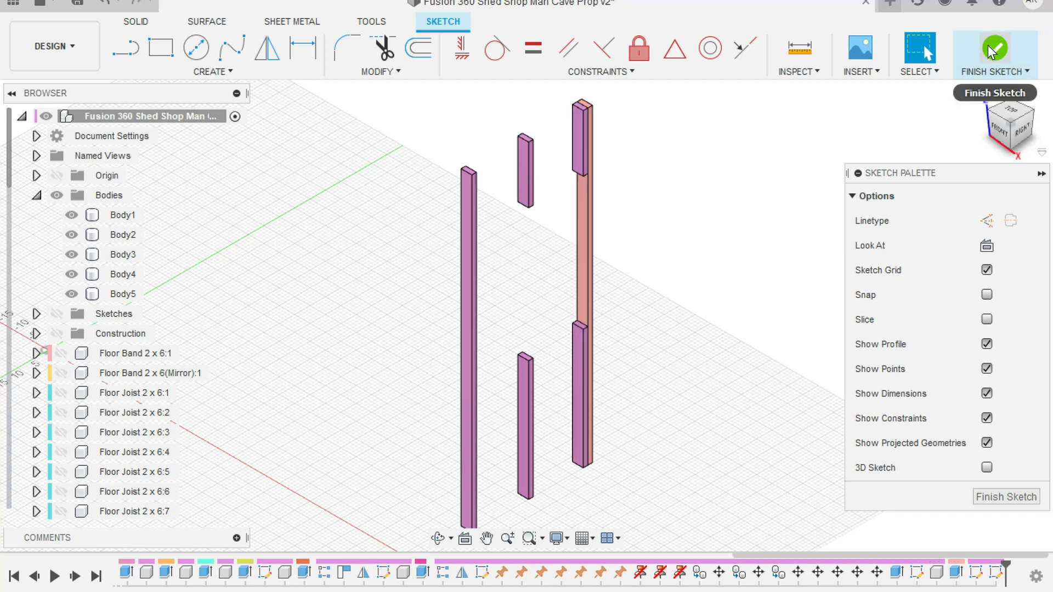
{"action": "left_click", "coordinate": [126, 47]}
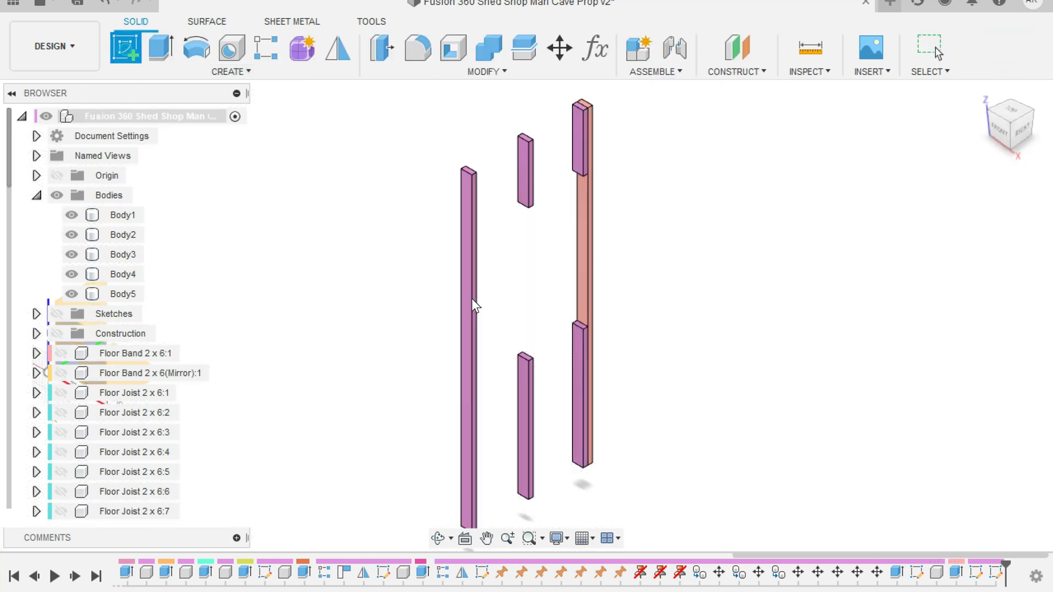
{"action": "left_click", "coordinate": [581, 190]}
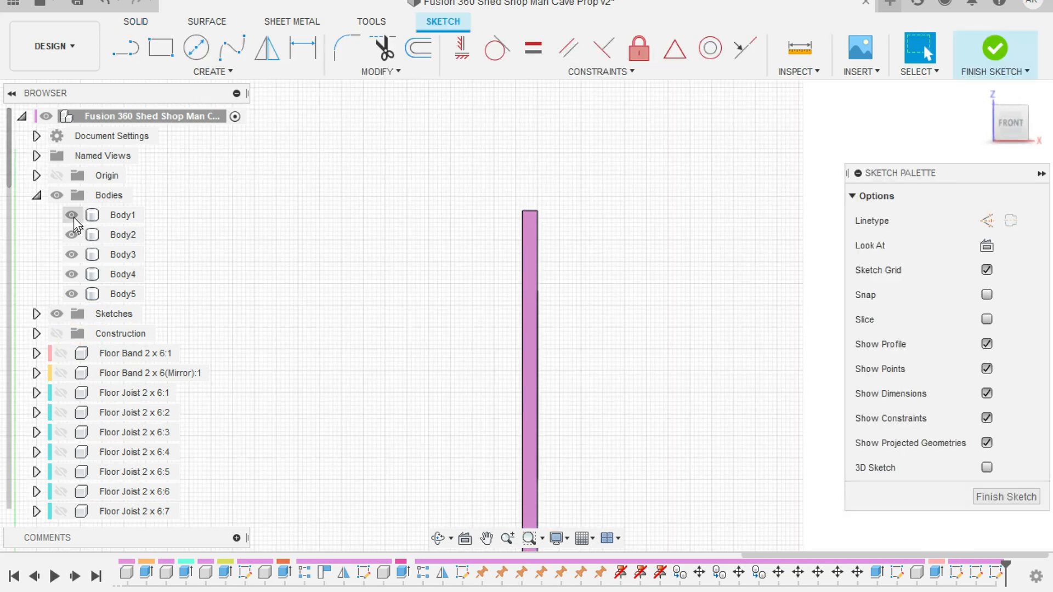
Step: Hide Body1 and the Sketches folder, and face the sketch plane in the front view
{"action": "left_click_drag", "start_coordinate": [1011, 122], "coordinate": [995, 129]}
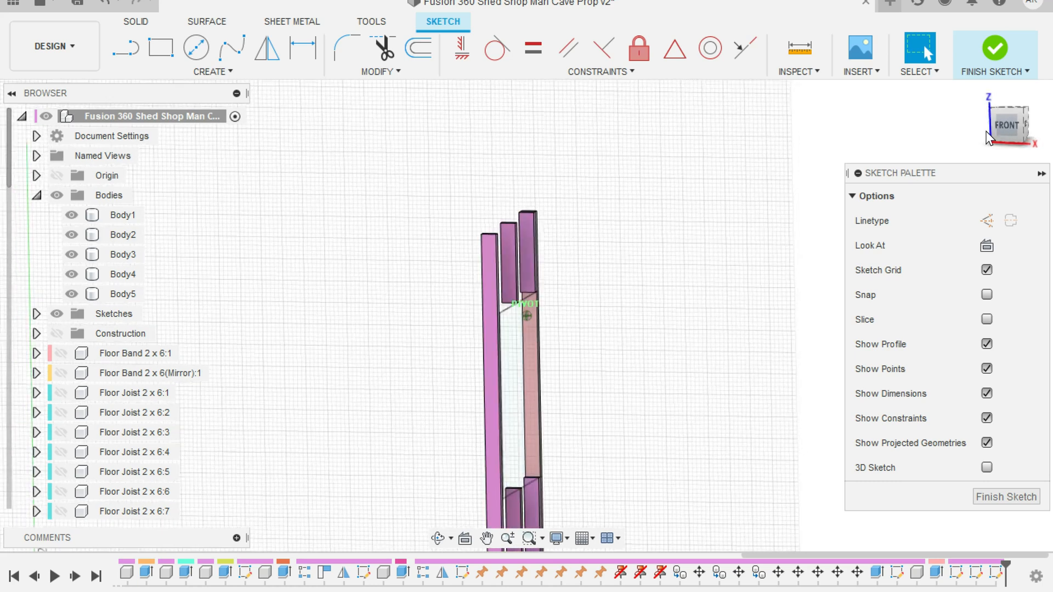
{"action": "left_click", "coordinate": [71, 215]}
{"action": "left_click", "coordinate": [59, 314]}
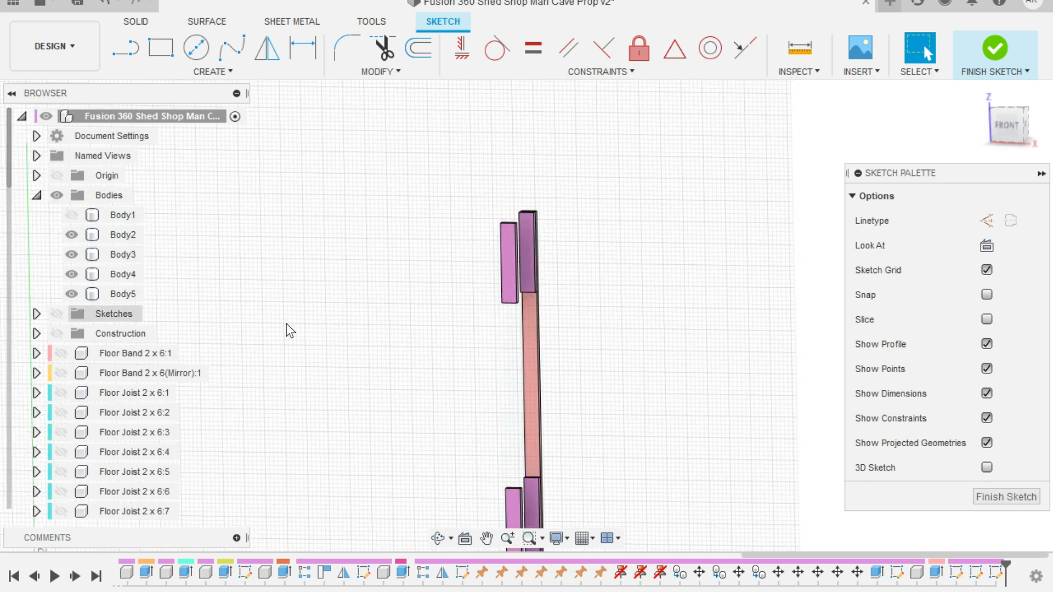
{"action": "left_click", "coordinate": [1007, 126]}
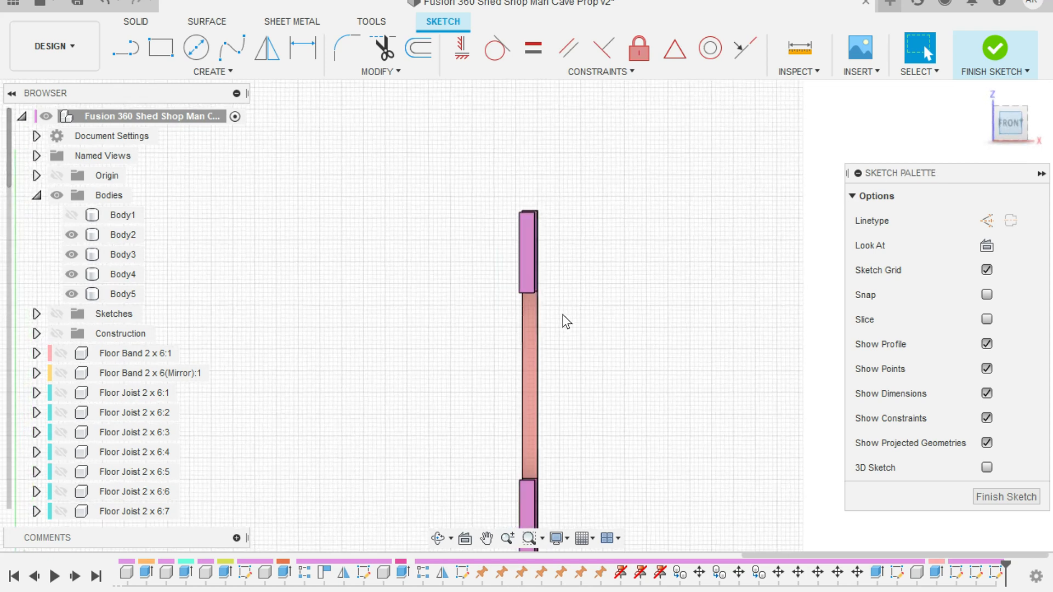
Step: Project the full-height stud's two long edges and the lower edge of the short upper stud into the sketch
{"action": "scroll", "coordinate": [555, 296], "scroll_direction": "up", "scroll_amount": 3}
{"action": "scroll", "coordinate": [508, 306], "scroll_direction": "up", "scroll_amount": 6}
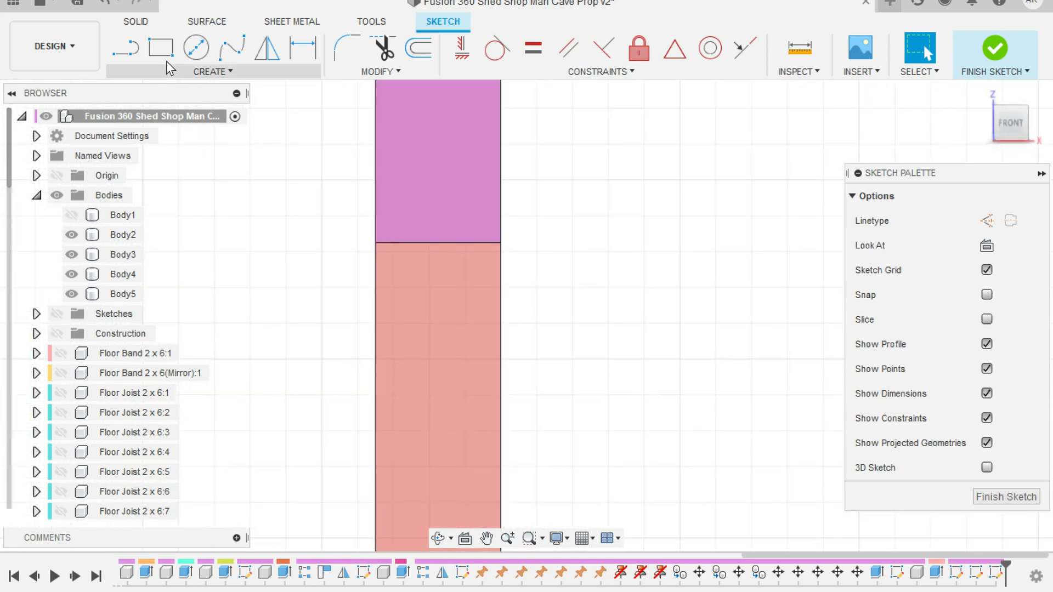
{"action": "left_click", "coordinate": [161, 53]}
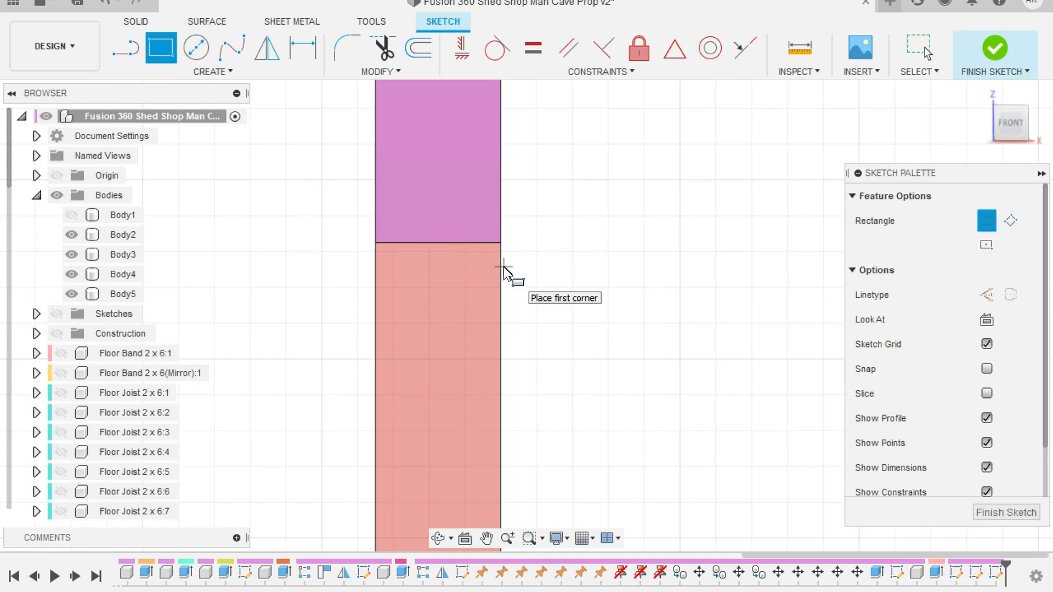
{"action": "key", "text": "p"}
{"action": "left_click", "coordinate": [500, 267]}
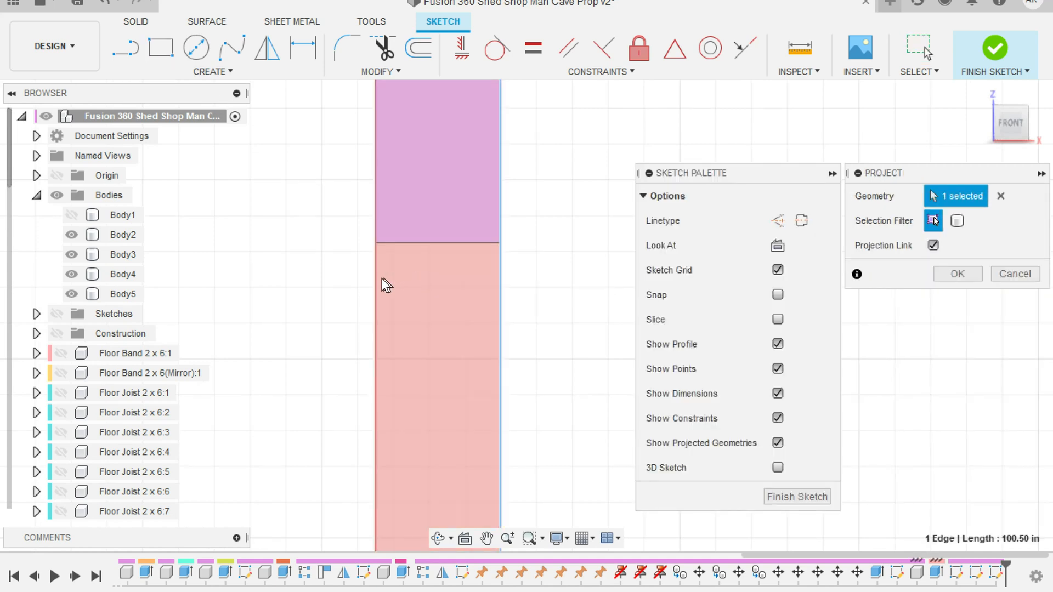
{"action": "left_click", "coordinate": [377, 278]}
{"action": "left_click", "coordinate": [406, 243]}
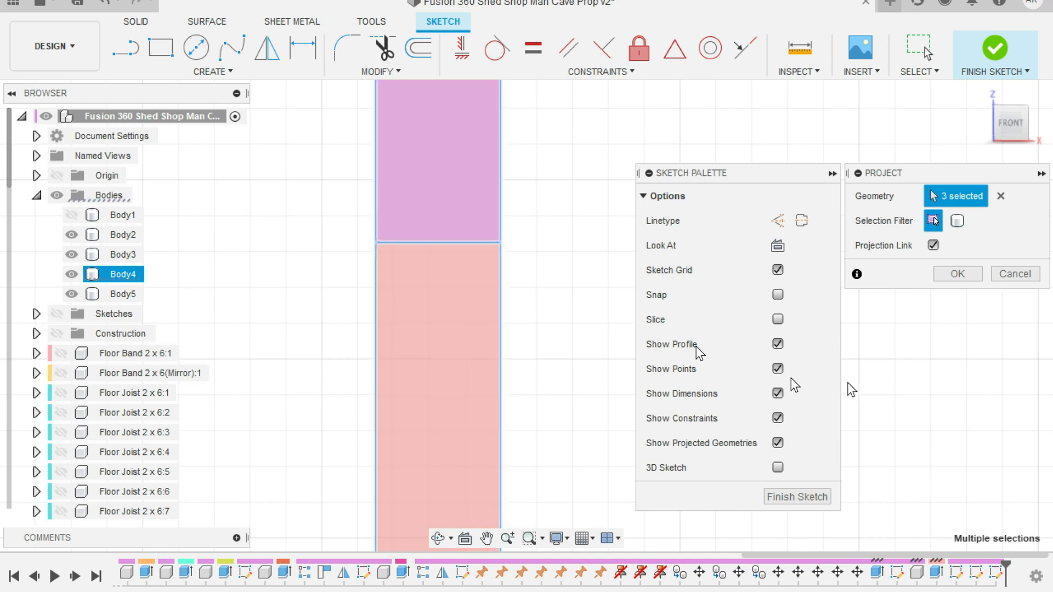
{"action": "left_click", "coordinate": [974, 274]}
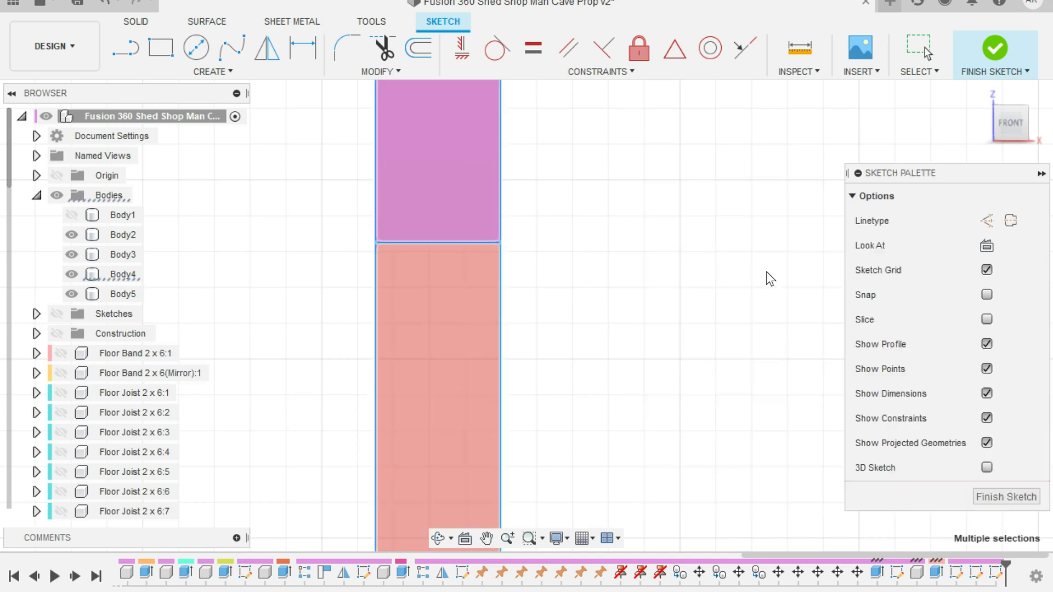
Step: Project the stud's right long edge into the sketch once more
{"action": "left_click", "coordinate": [161, 53]}
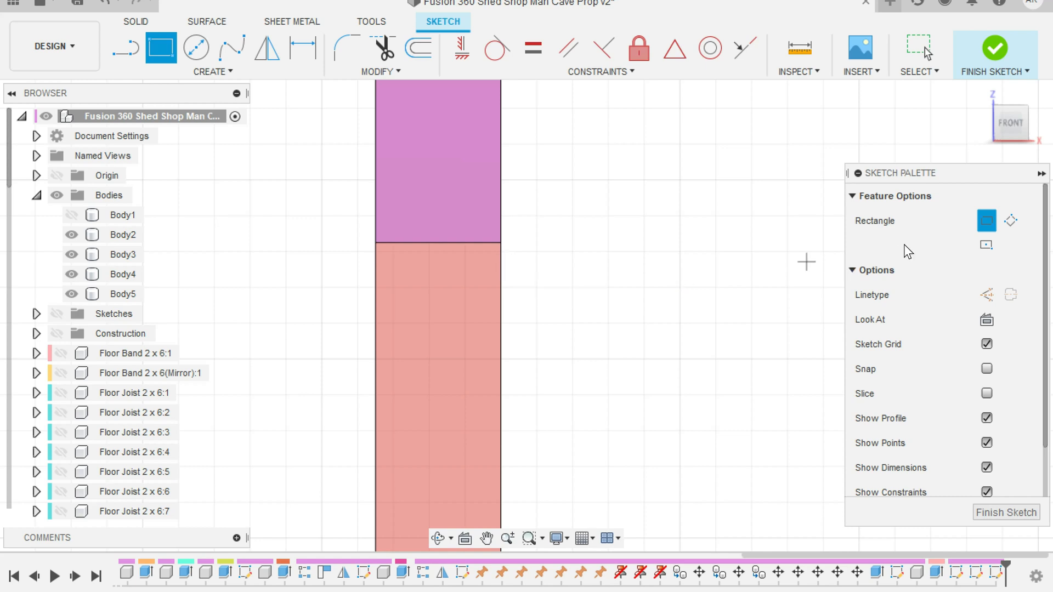
{"action": "key", "text": "p"}
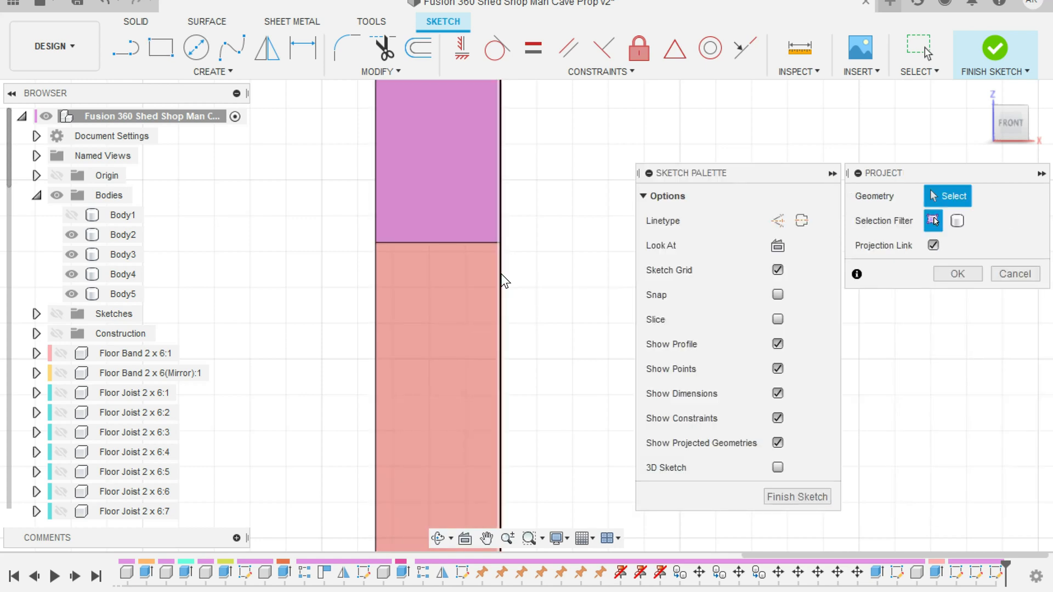
{"action": "left_click", "coordinate": [501, 274]}
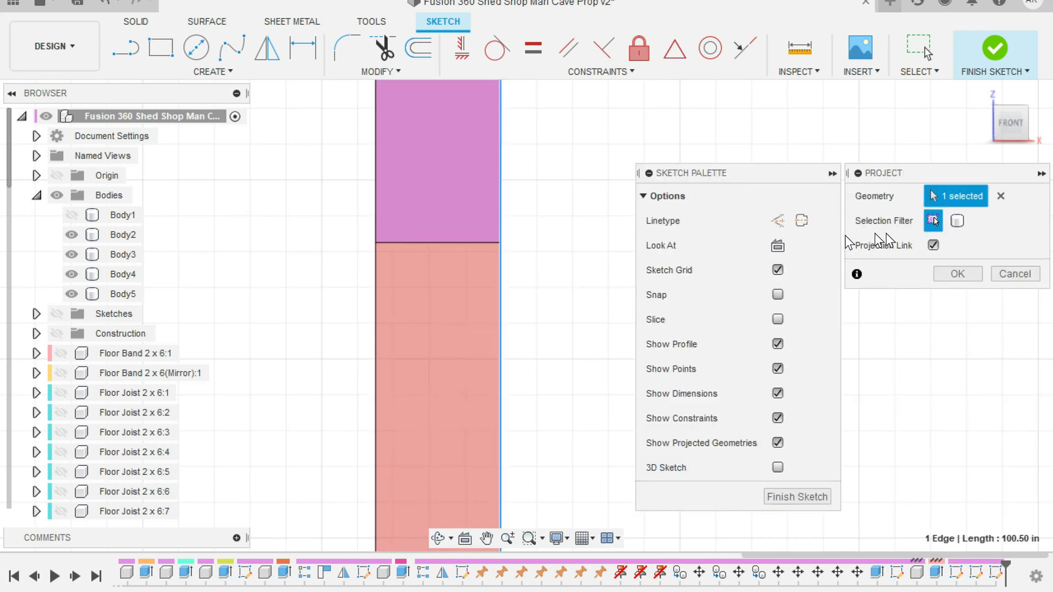
{"action": "left_click", "coordinate": [959, 274]}
Step: Show the sketches and draw a 1.5 by 5.5 in rectangle downward from the right end of the upper stud's lower edge
{"action": "left_click", "coordinate": [159, 52]}
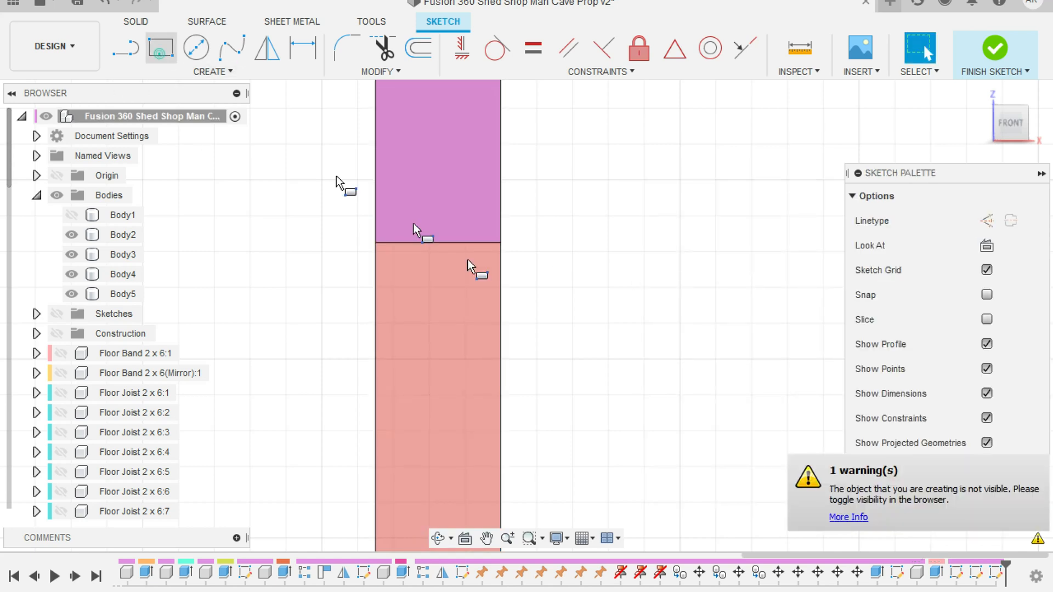
{"action": "scroll", "coordinate": [496, 268], "scroll_direction": "up", "scroll_amount": 3}
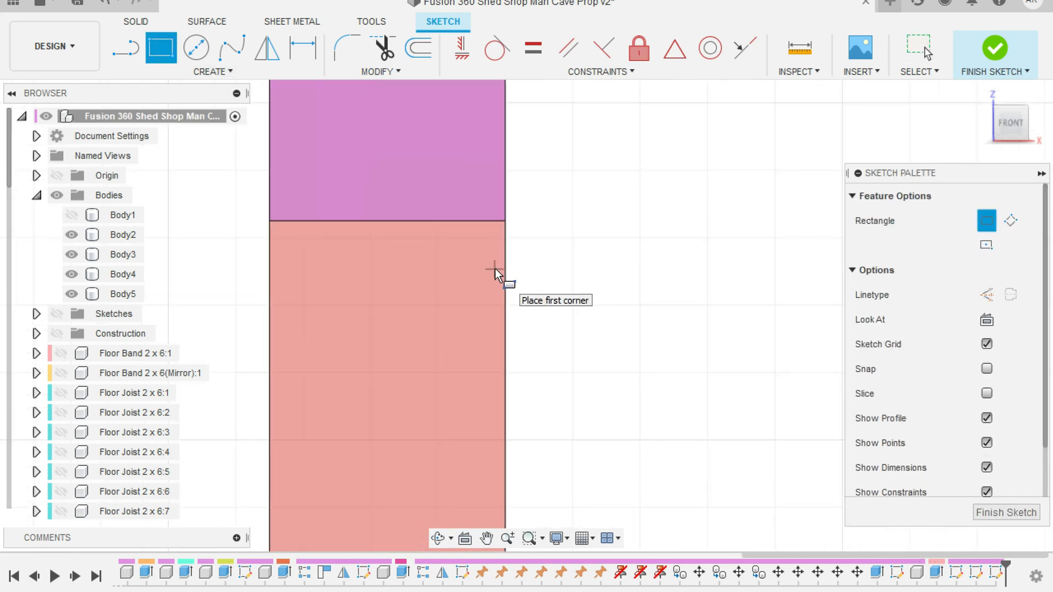
{"action": "left_click", "coordinate": [57, 315]}
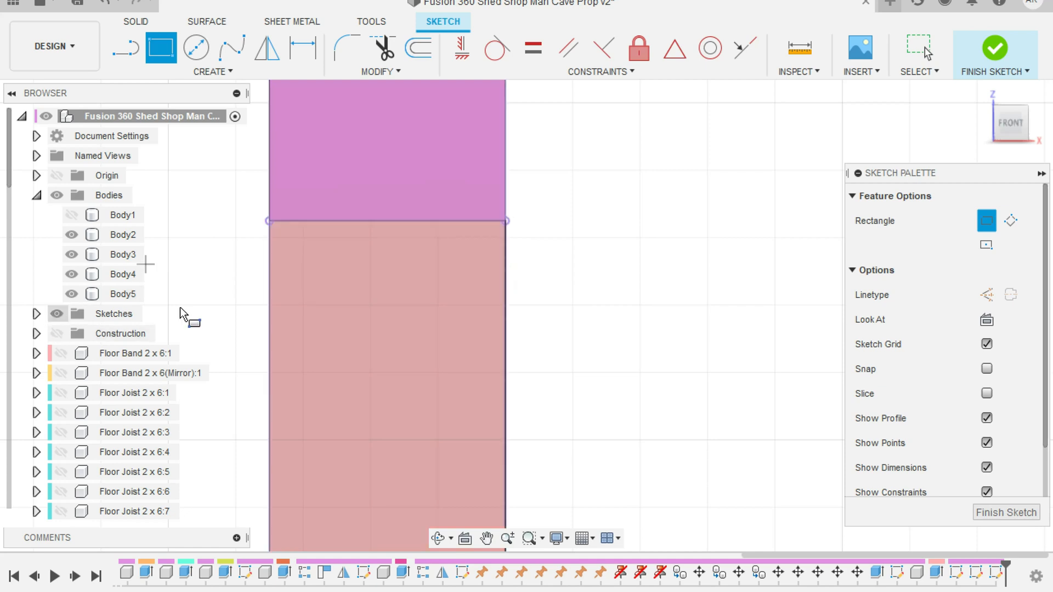
{"action": "left_click", "coordinate": [505, 221]}
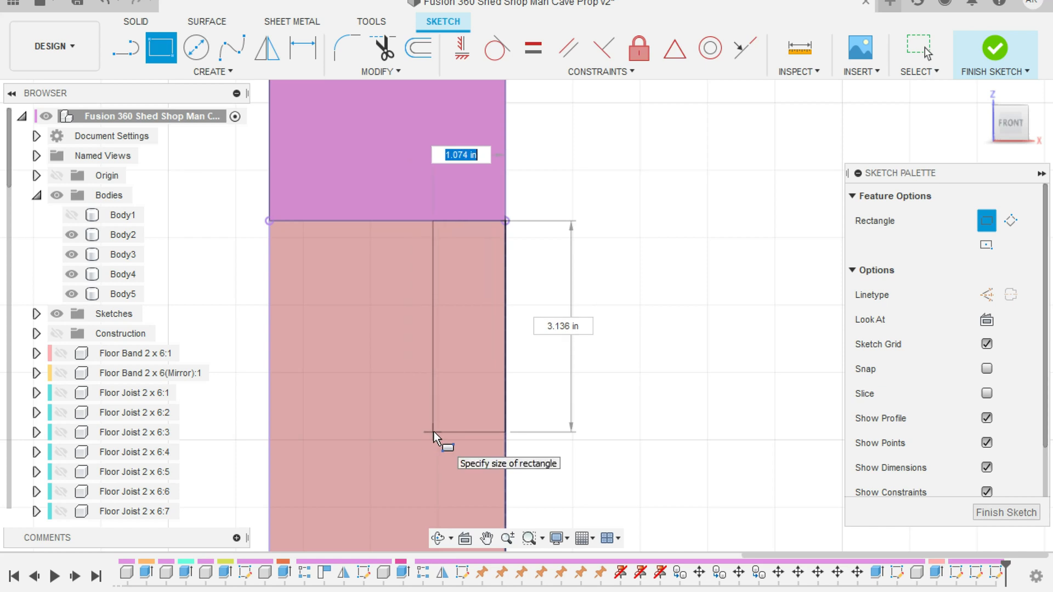
{"action": "type", "text": "1.5"}
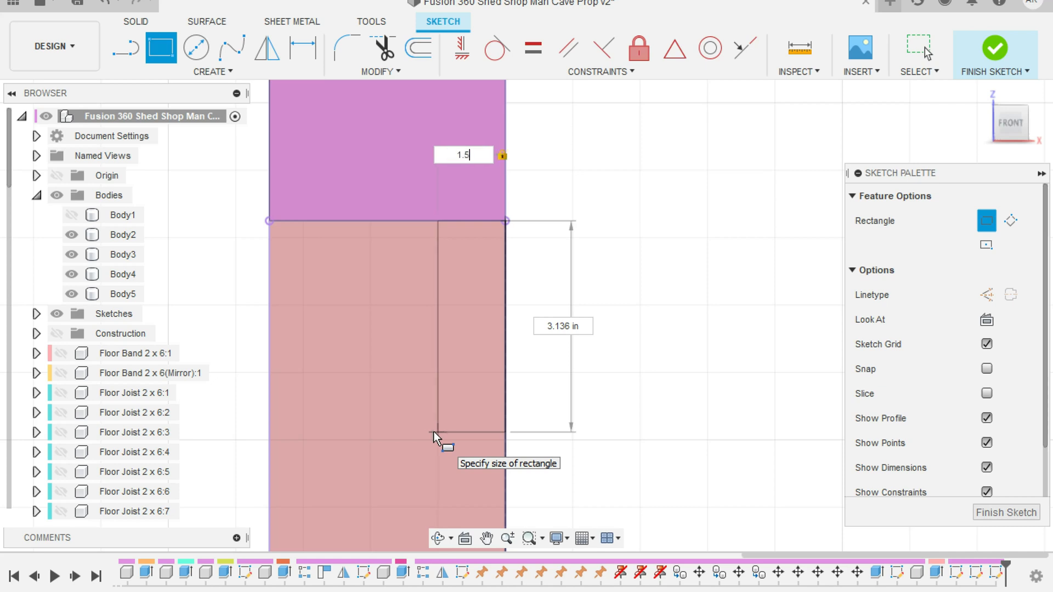
{"action": "key", "text": "Tab"}
{"action": "key", "text": "Tab"}
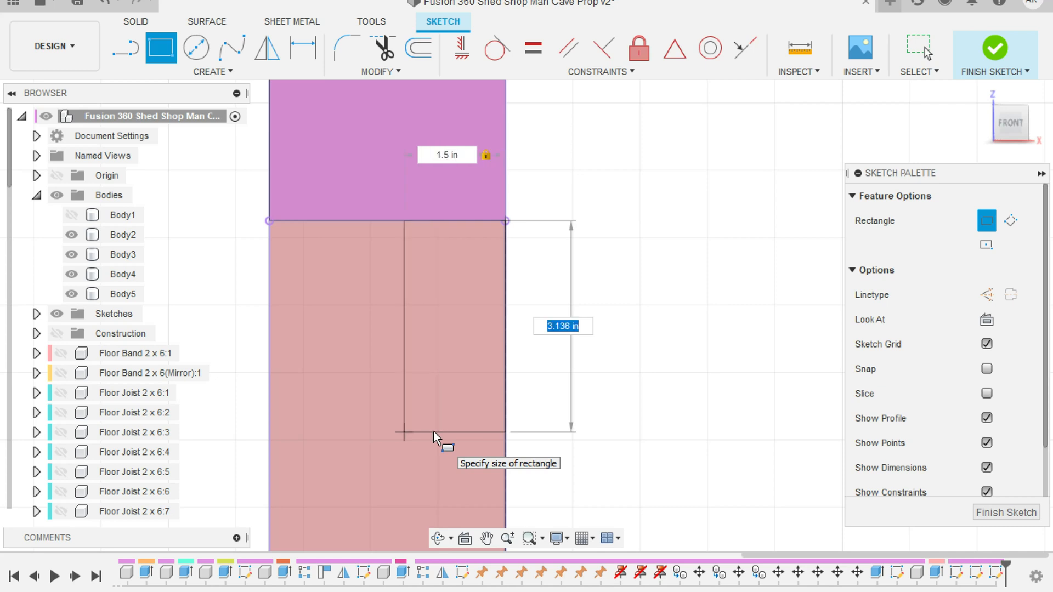
{"action": "type", "text": "5.5"}
{"action": "key", "text": "Tab"}
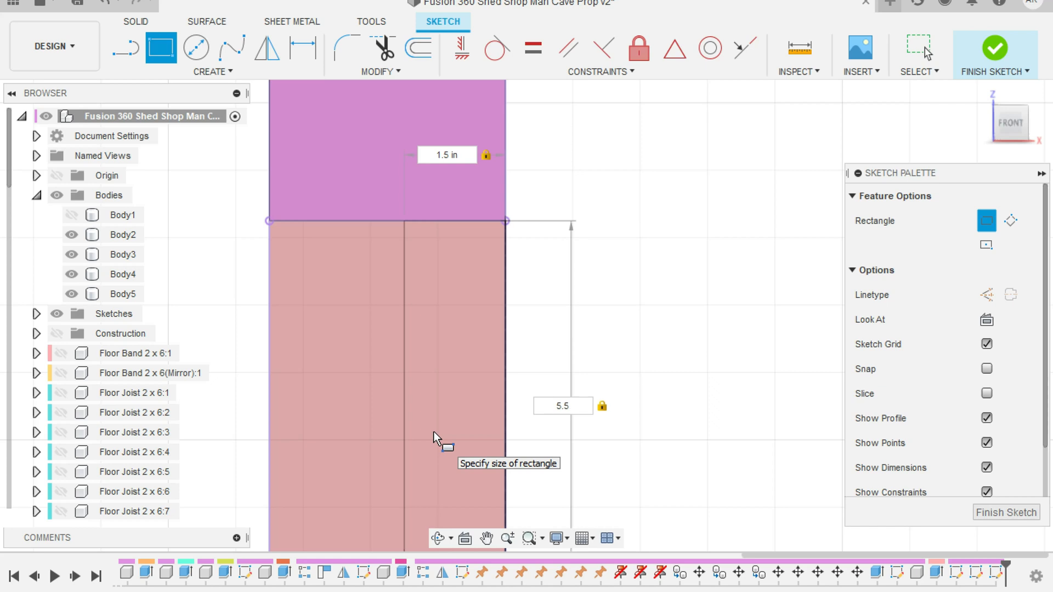
{"action": "key", "text": "Return"}
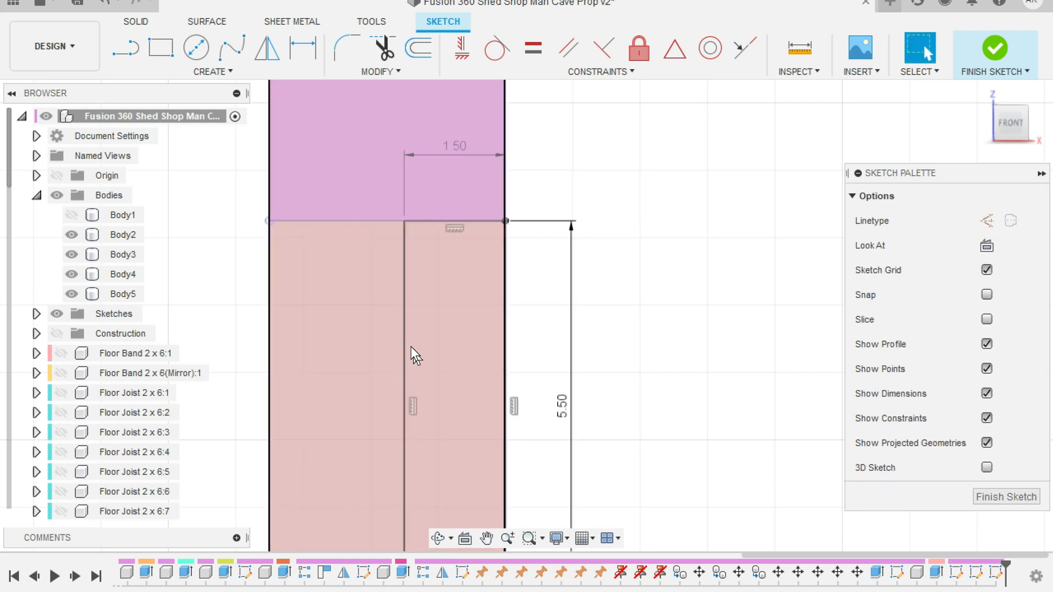
Step: Return to the home view, expand the sketch list and hide Sketch11, Sketch10 and Sketch8
{"action": "scroll", "coordinate": [686, 362], "scroll_direction": "down", "scroll_amount": 2}
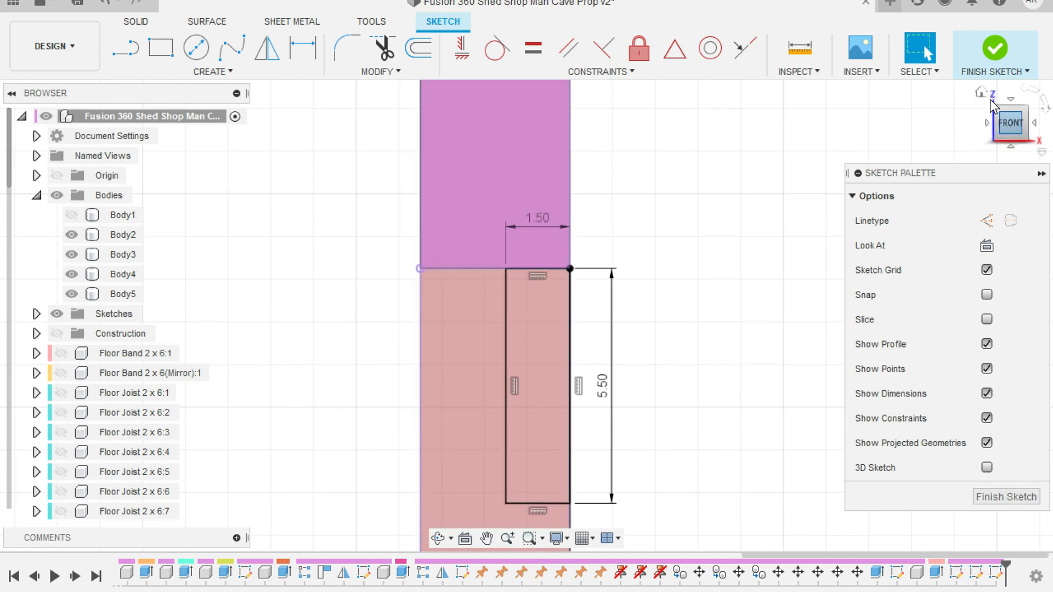
{"action": "left_click", "coordinate": [981, 93]}
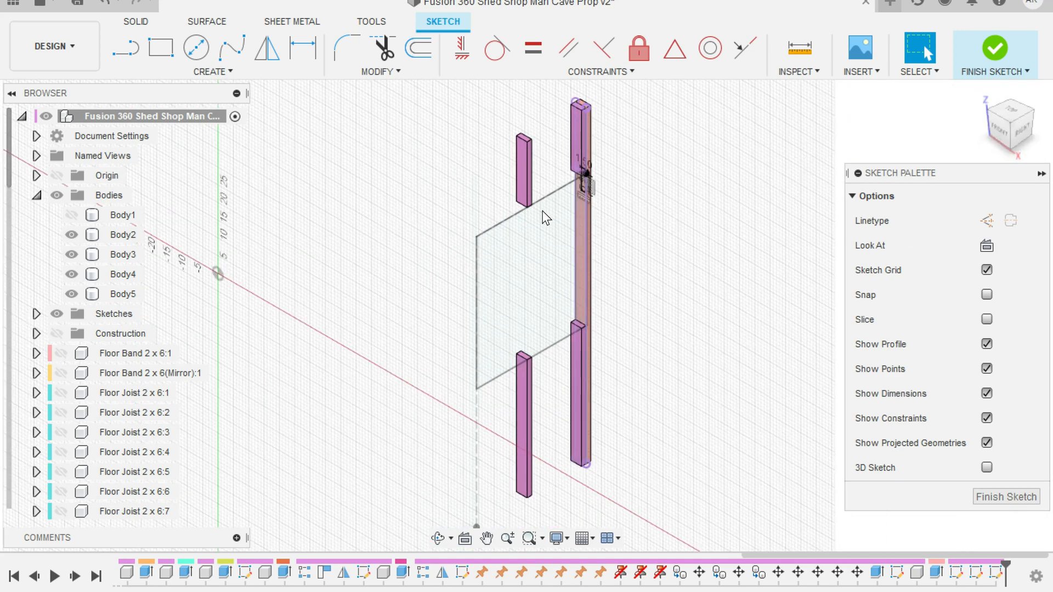
{"action": "left_click", "coordinate": [36, 314]}
{"action": "scroll", "coordinate": [110, 410], "scroll_direction": "down", "scroll_amount": 3}
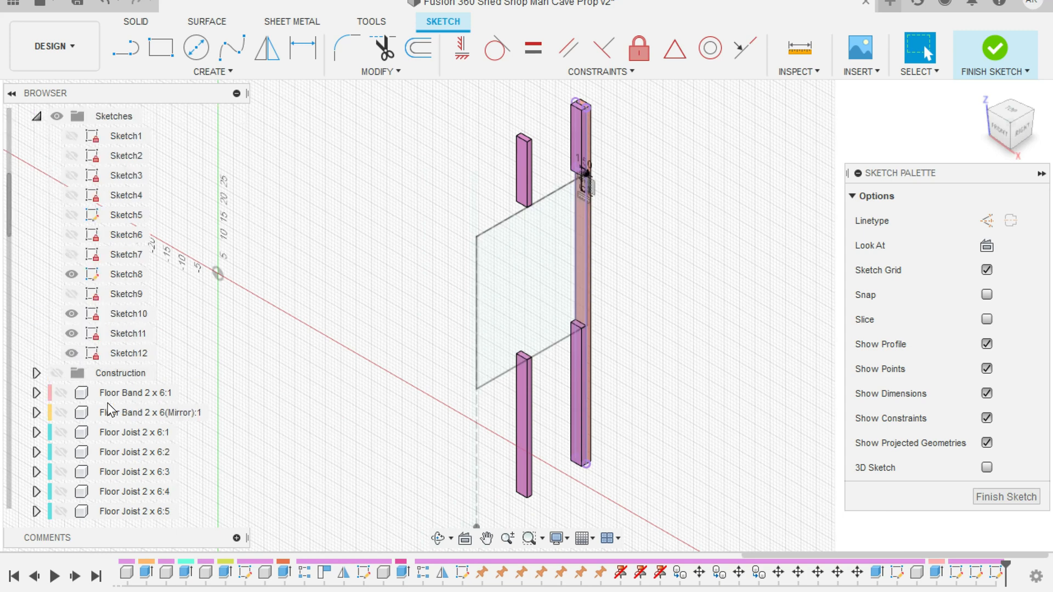
{"action": "left_click", "coordinate": [71, 333]}
{"action": "left_click", "coordinate": [71, 313]}
{"action": "left_click", "coordinate": [71, 274]}
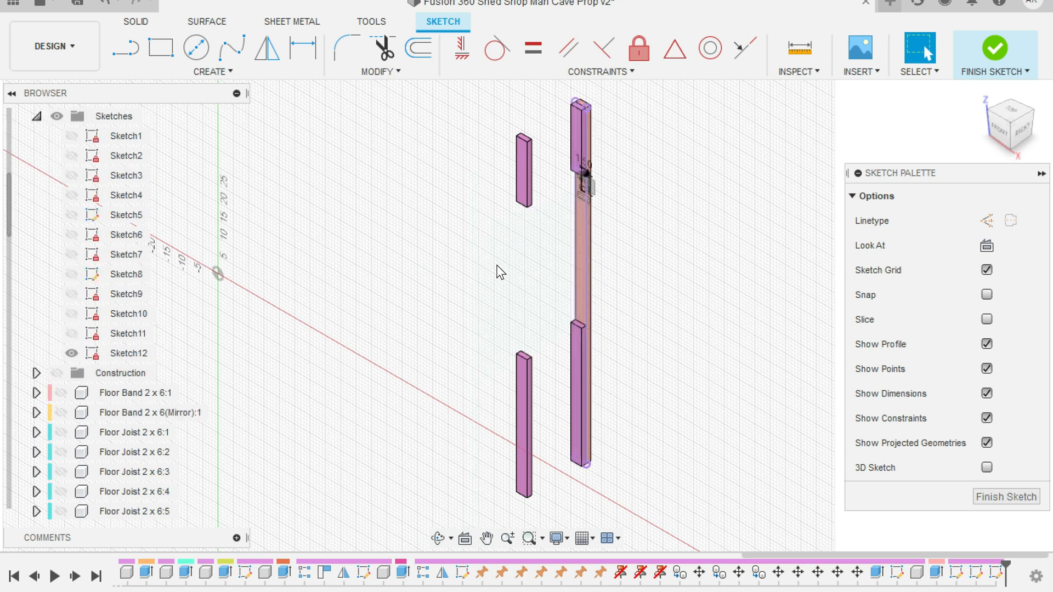
{"action": "scroll", "coordinate": [585, 249], "scroll_direction": "up", "scroll_amount": 3}
{"action": "key", "text": "e"}
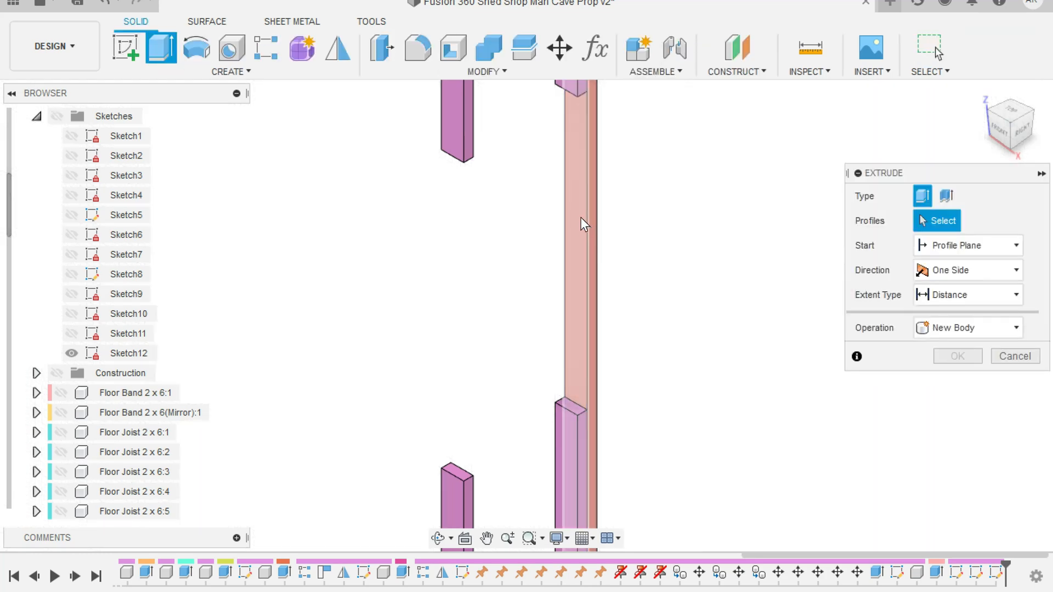
{"action": "left_click", "coordinate": [579, 216]}
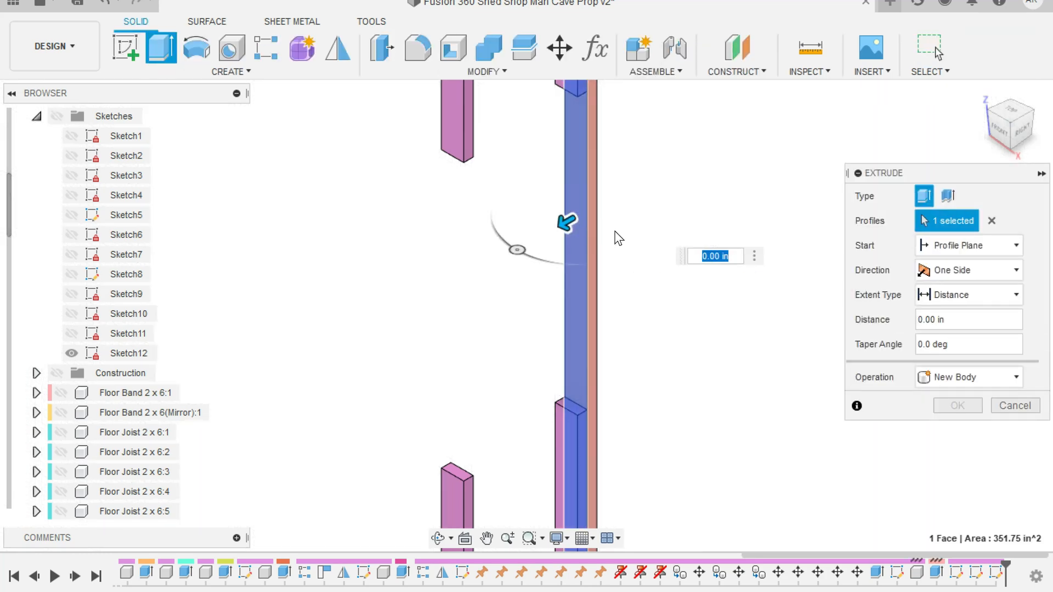
{"action": "key", "text": "Escape"}
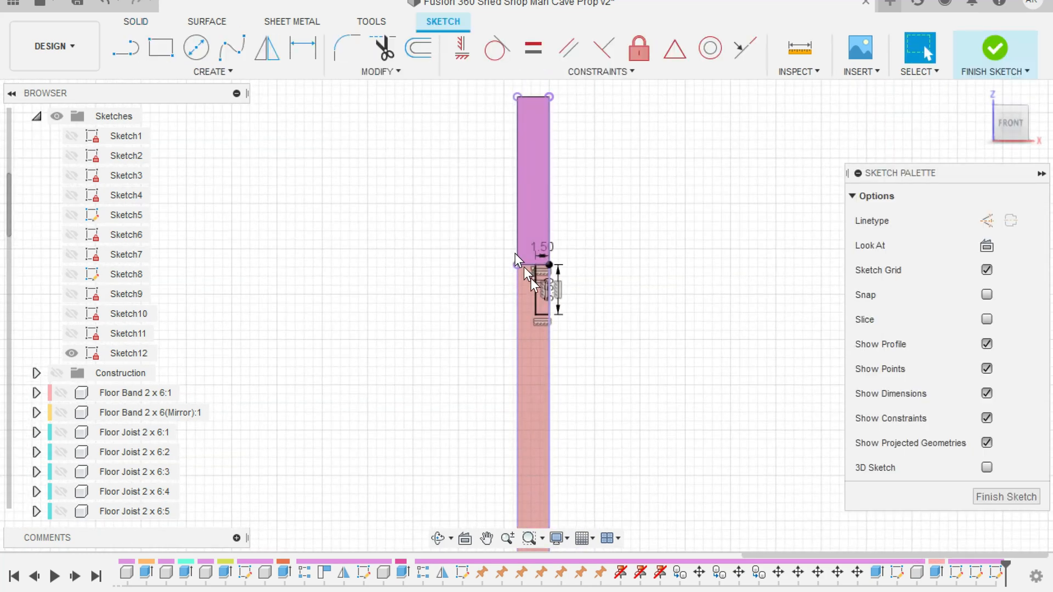
Step: Start an extrusion, show the sketches and hide all of them except Sketch12
{"action": "key", "text": "e"}
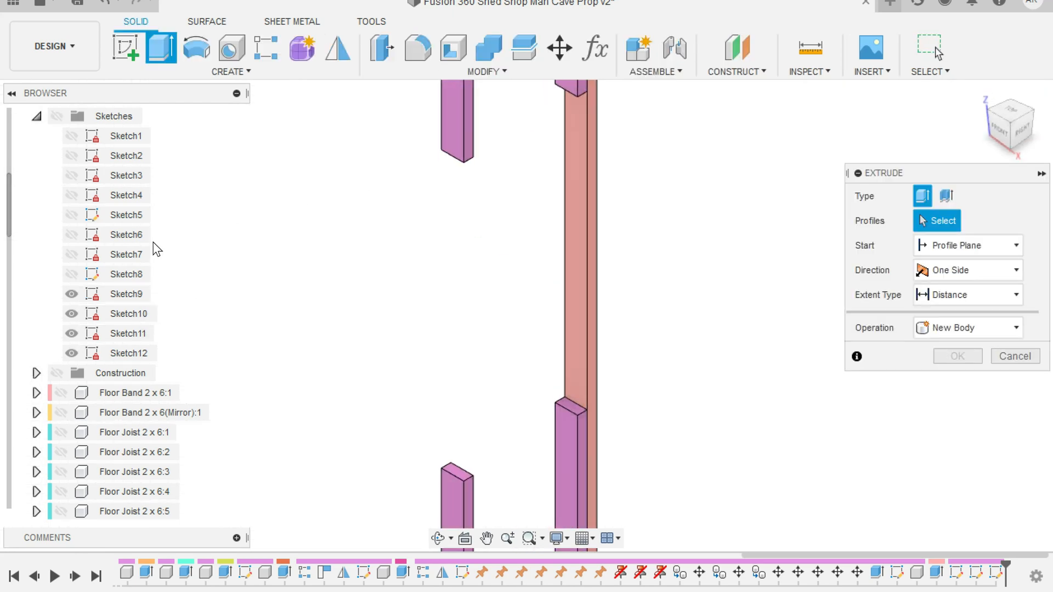
{"action": "left_click", "coordinate": [72, 274]}
{"action": "left_click", "coordinate": [57, 116]}
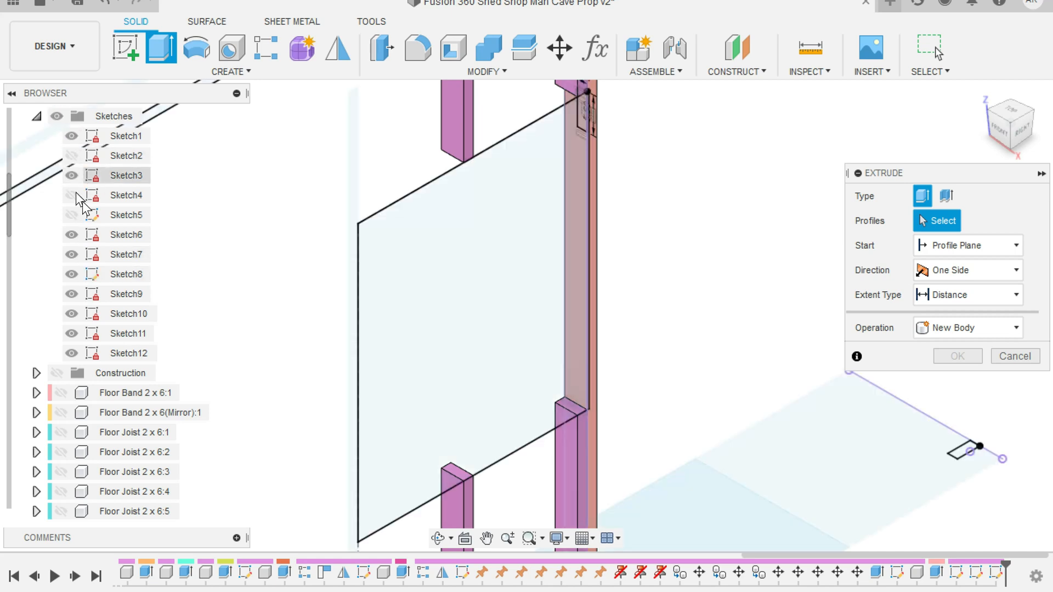
{"action": "left_click", "coordinate": [71, 136]}
{"action": "left_click", "coordinate": [71, 156]}
{"action": "left_click", "coordinate": [71, 175]}
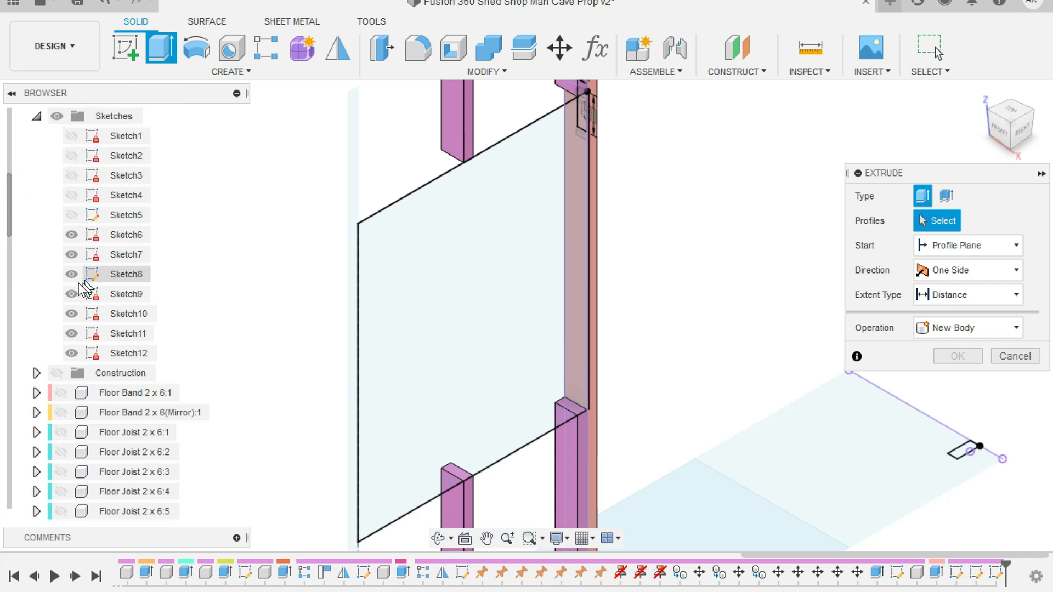
{"action": "left_click", "coordinate": [71, 294]}
{"action": "left_click", "coordinate": [72, 254]}
{"action": "left_click", "coordinate": [72, 254]}
{"action": "left_click", "coordinate": [72, 235]}
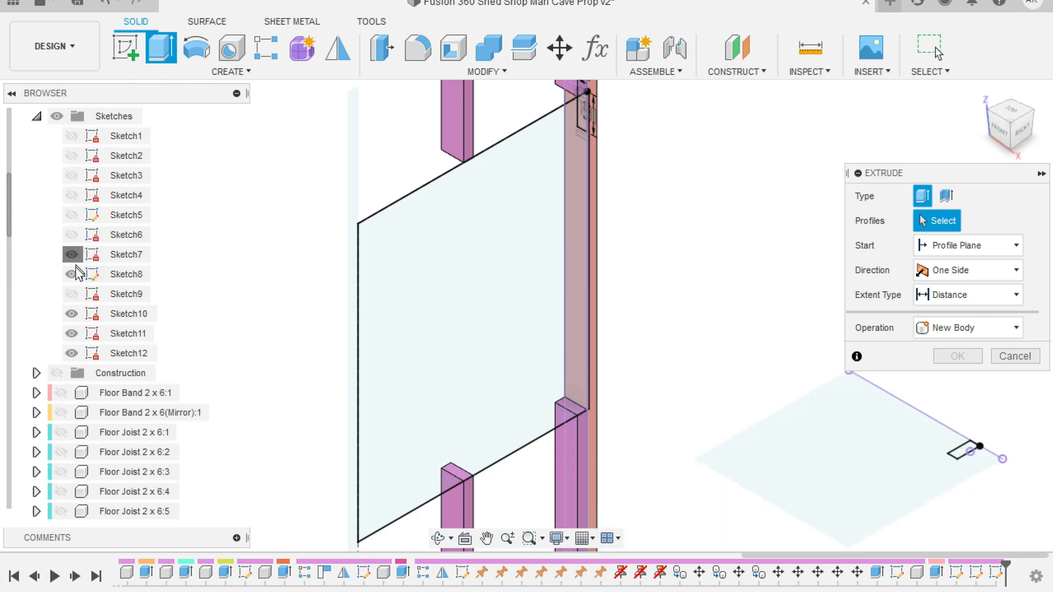
{"action": "left_click", "coordinate": [72, 254]}
{"action": "left_click", "coordinate": [72, 274]}
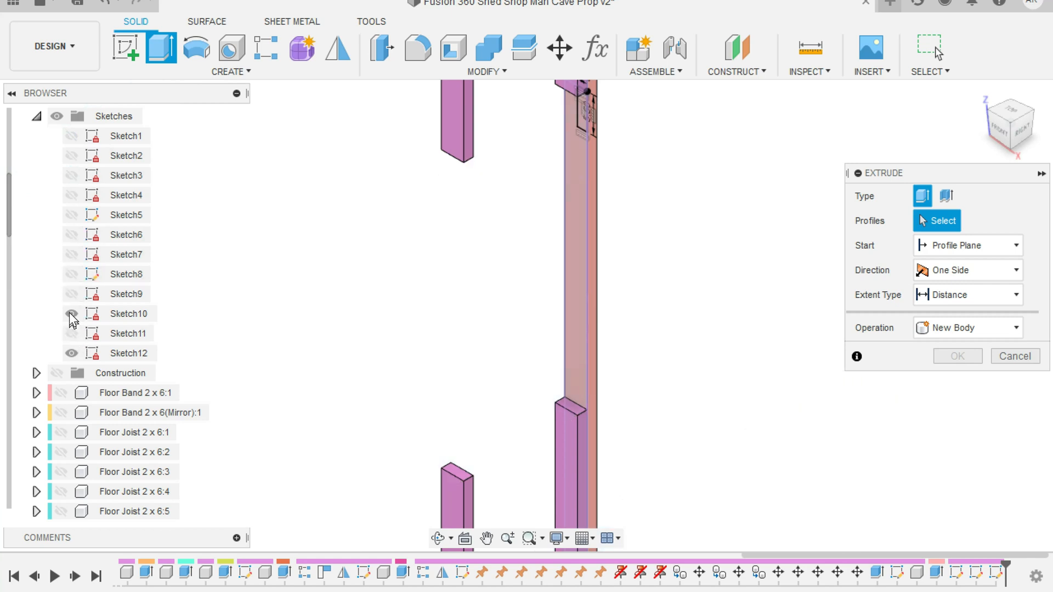
Step: Extrude the 1.5 by 5.5 in rectangle 36 in from the stud as a new component
{"action": "left_click", "coordinate": [581, 120]}
{"action": "scroll", "coordinate": [668, 315], "scroll_direction": "down", "scroll_amount": 2}
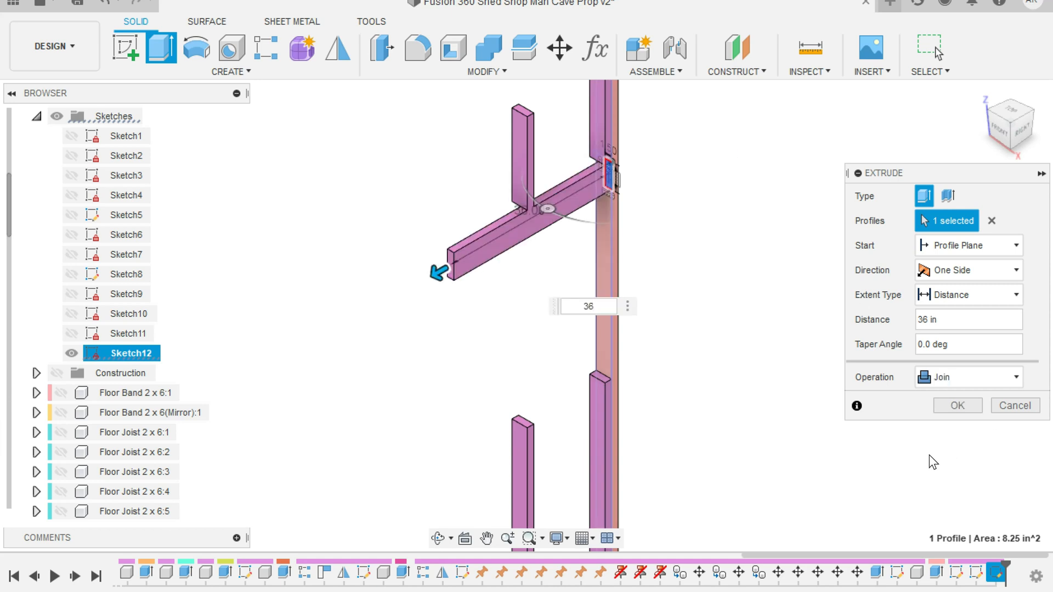
{"action": "left_click", "coordinate": [1003, 378]}
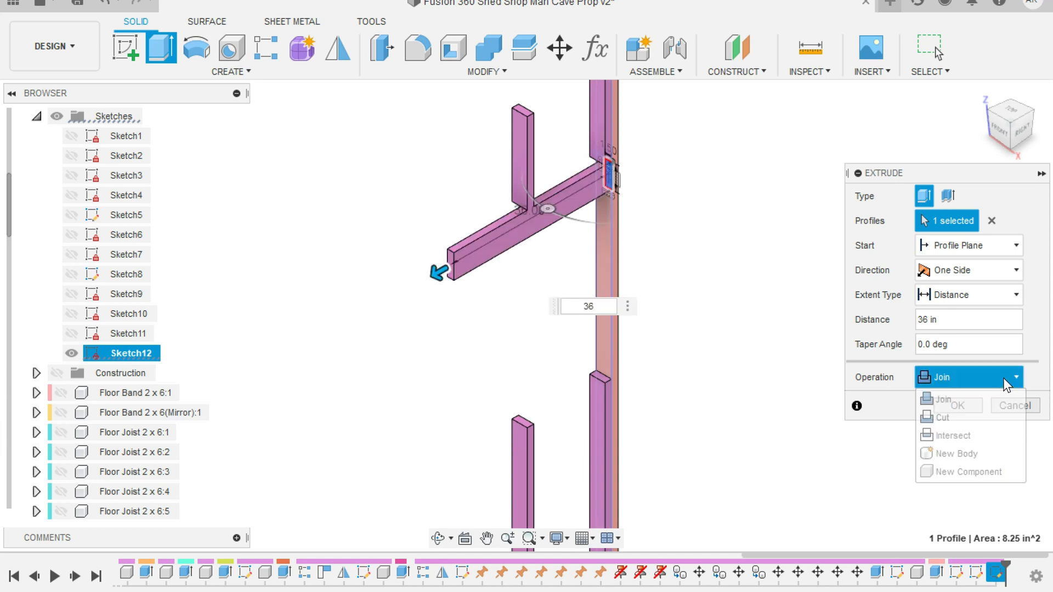
{"action": "left_click", "coordinate": [997, 473]}
{"action": "left_click", "coordinate": [961, 407]}
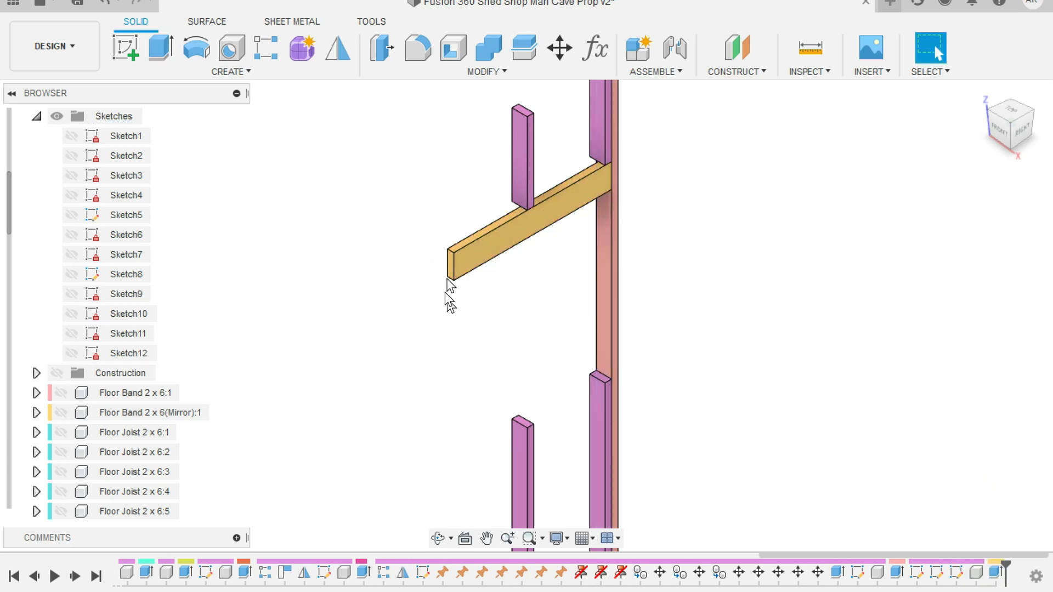
Step: Rename the newly extruded component as Window Header
{"action": "scroll", "coordinate": [141, 364], "scroll_direction": "down", "scroll_amount": 3}
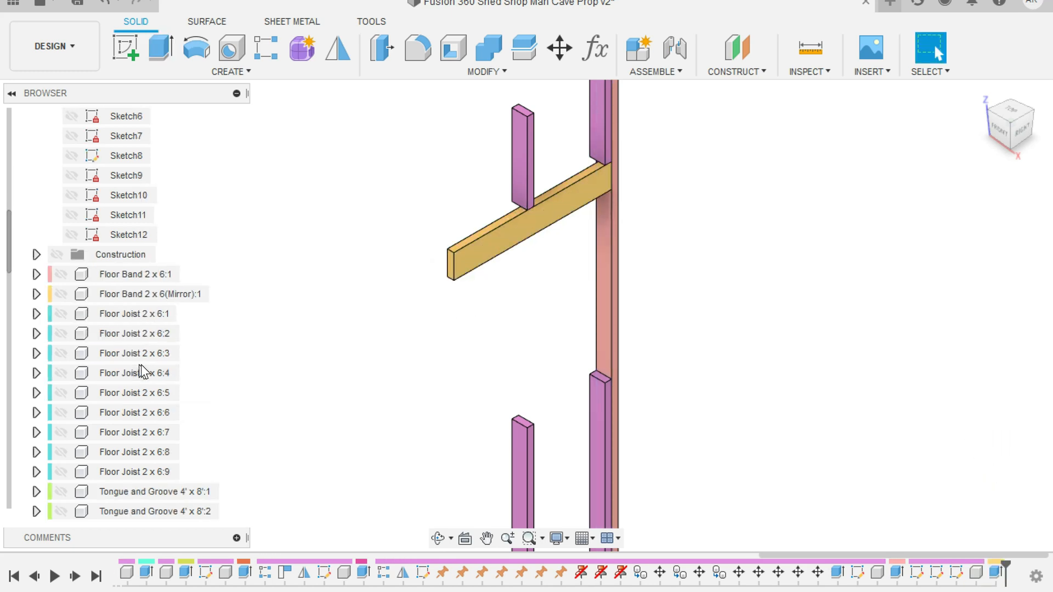
{"action": "scroll", "coordinate": [140, 364], "scroll_direction": "down", "scroll_amount": 17}
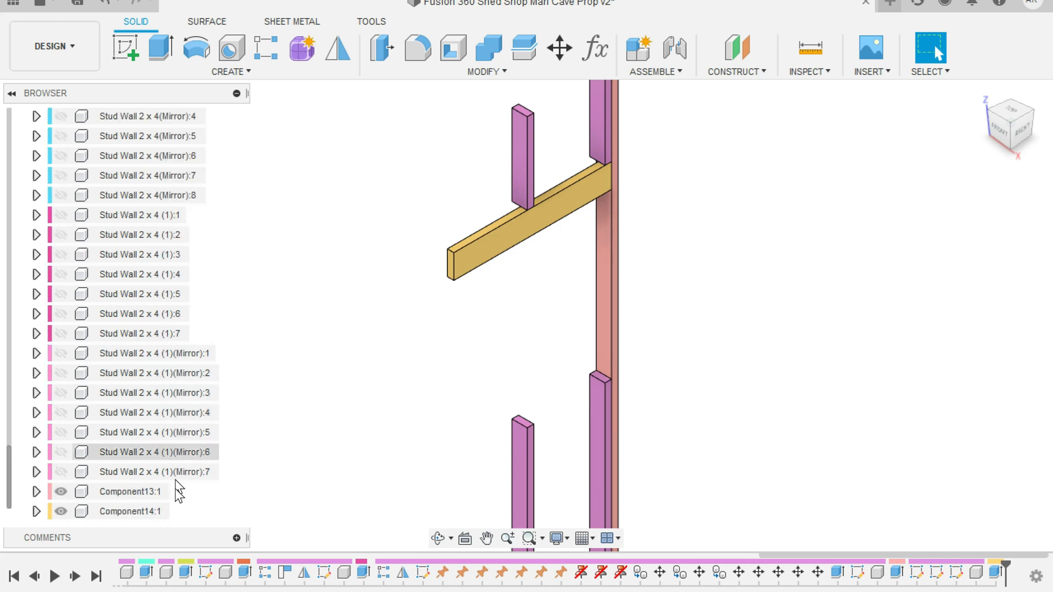
{"action": "double_click", "coordinate": [134, 512]}
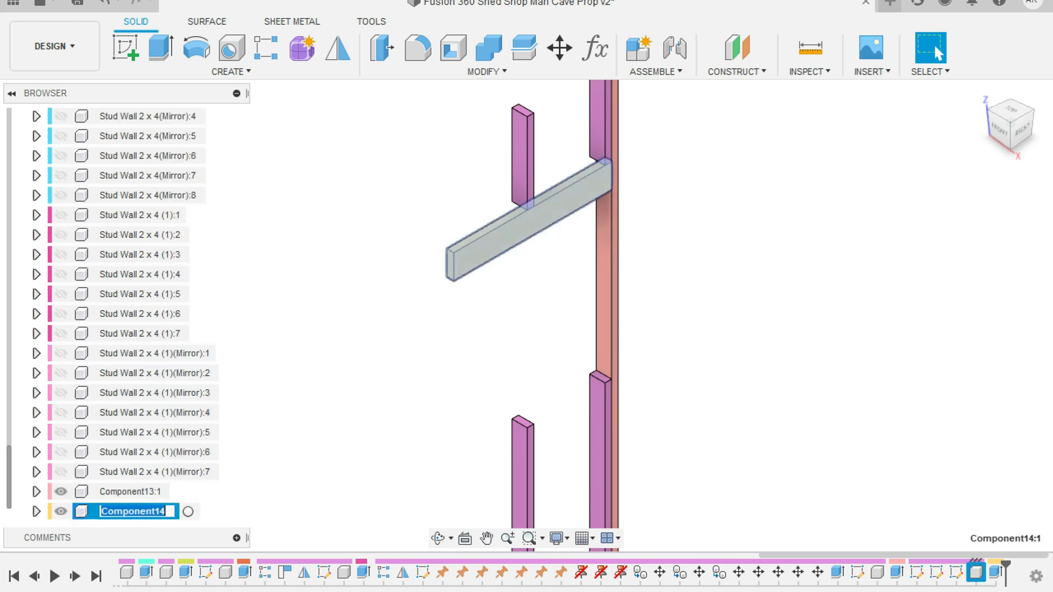
{"action": "type", "text": "Window Head"}
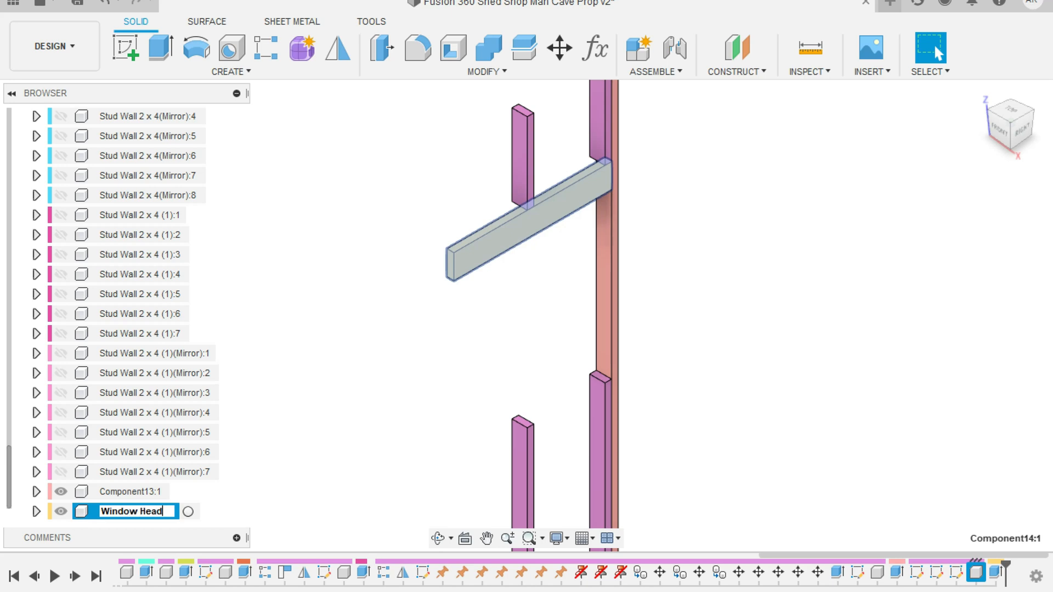
{"action": "type", "text": "er"}
{"action": "key", "text": "Return"}
{"action": "left_click", "coordinate": [204, 452]}
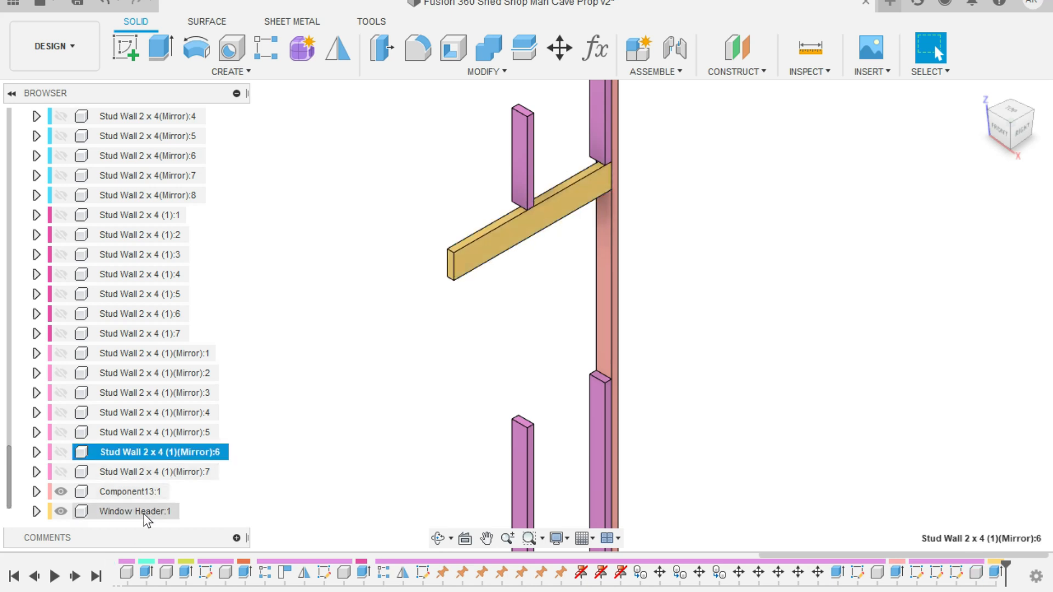
Step: Copy the Window Header component and move the copy -1.727 in along X beside the original
{"action": "left_click", "coordinate": [146, 513]}
{"action": "key", "text": "m"}
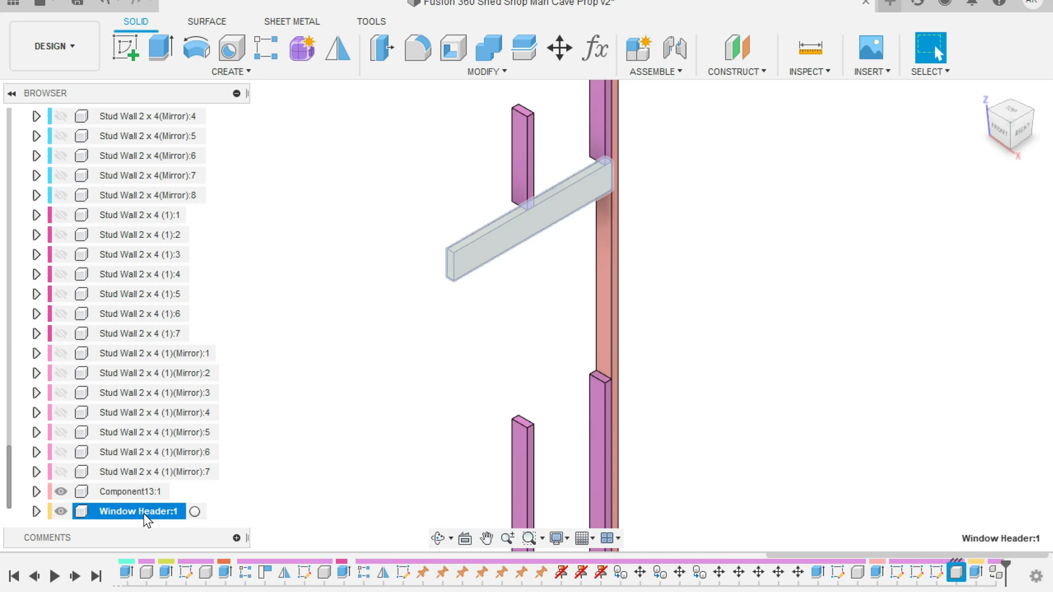
{"action": "left_click", "coordinate": [999, 132]}
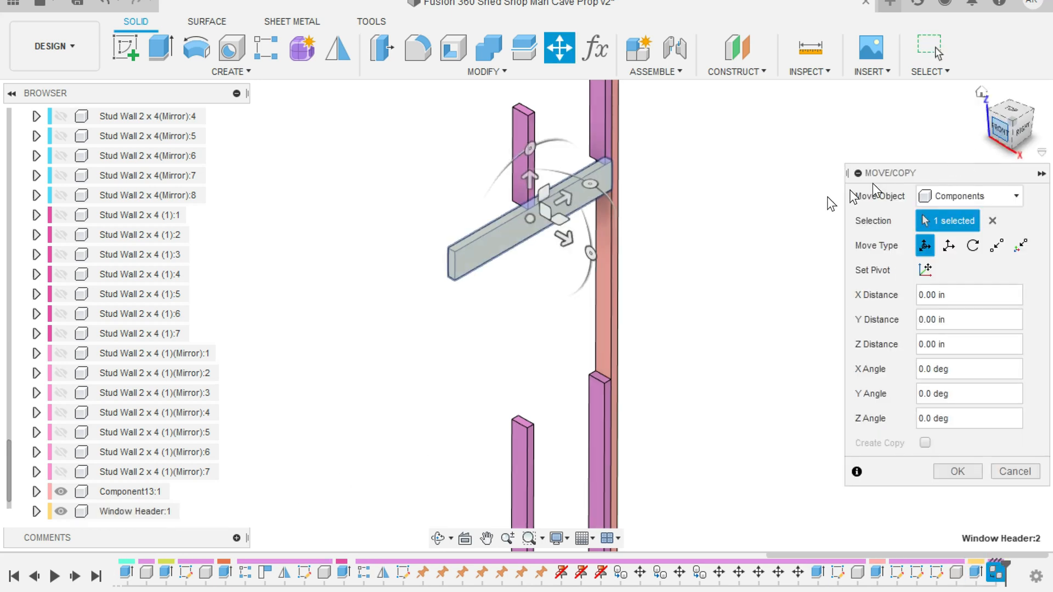
{"action": "left_click_drag", "start_coordinate": [596, 176], "coordinate": [586, 176]}
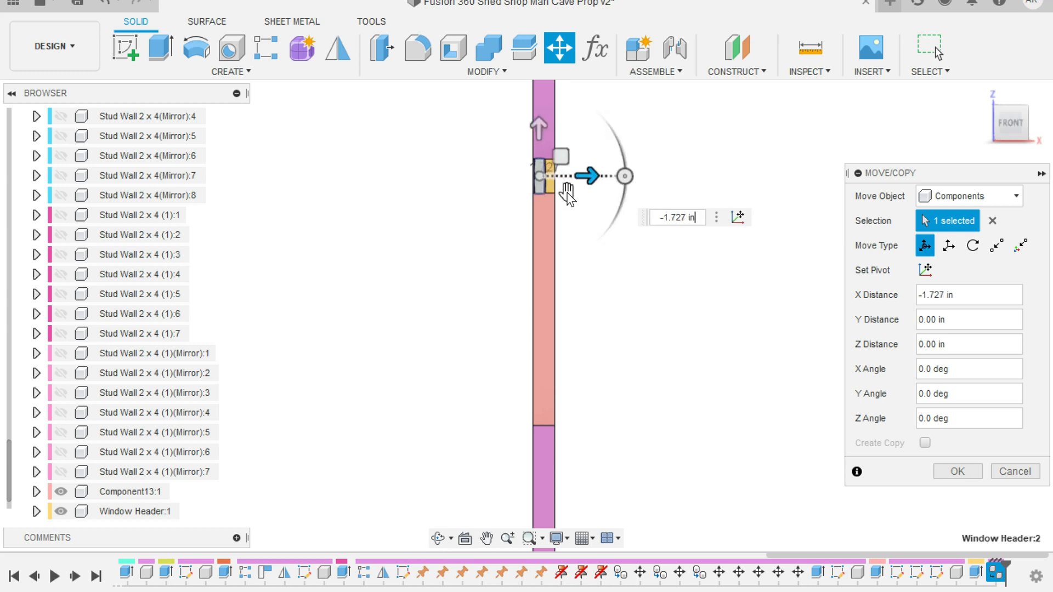
{"action": "scroll", "coordinate": [554, 195], "scroll_direction": "up", "scroll_amount": 5}
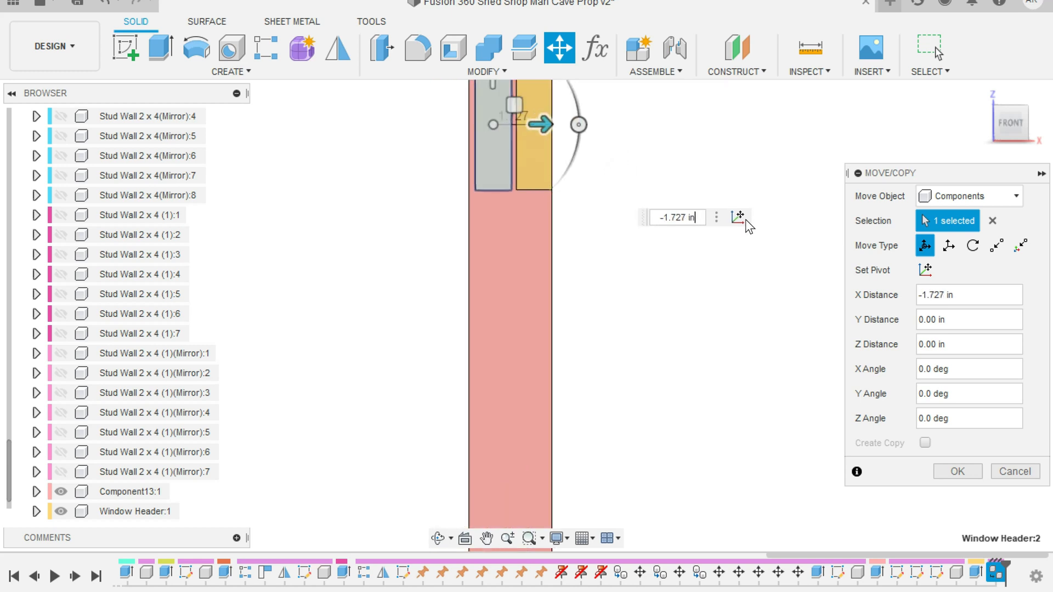
{"action": "left_click", "coordinate": [958, 472]}
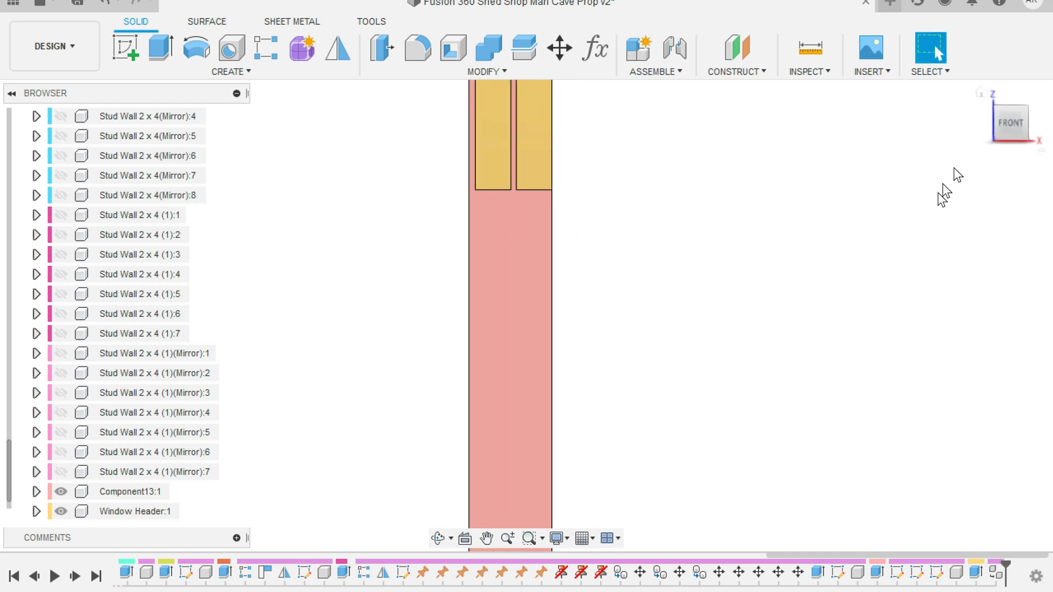
Step: Show the full-height stud Body1 to examine how the doubled header fits the window opening, and hide it again
{"action": "left_click_drag", "start_coordinate": [1011, 124], "coordinate": [976, 139]}
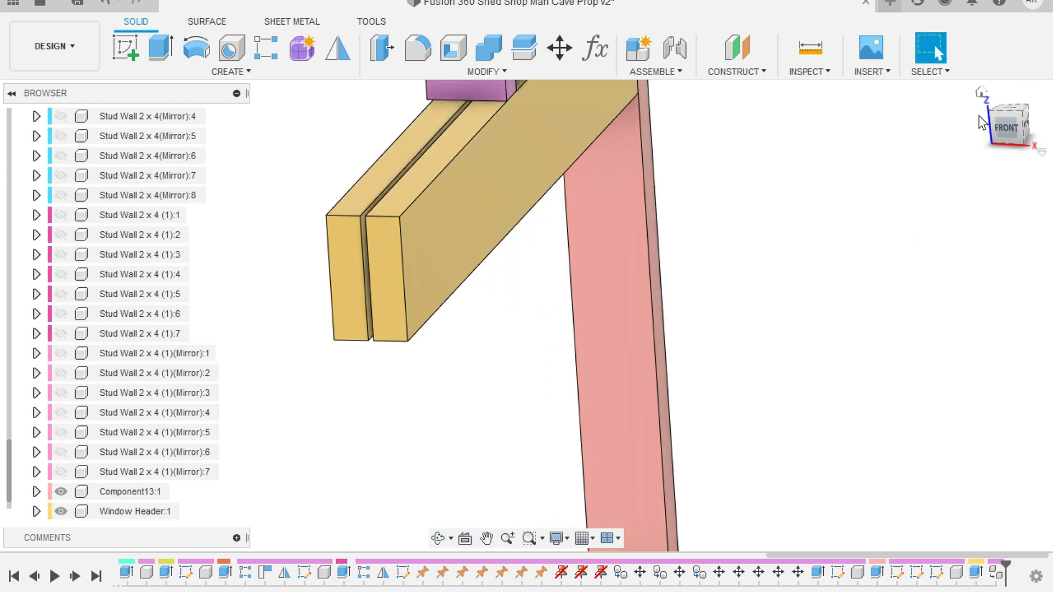
{"action": "left_click", "coordinate": [981, 95]}
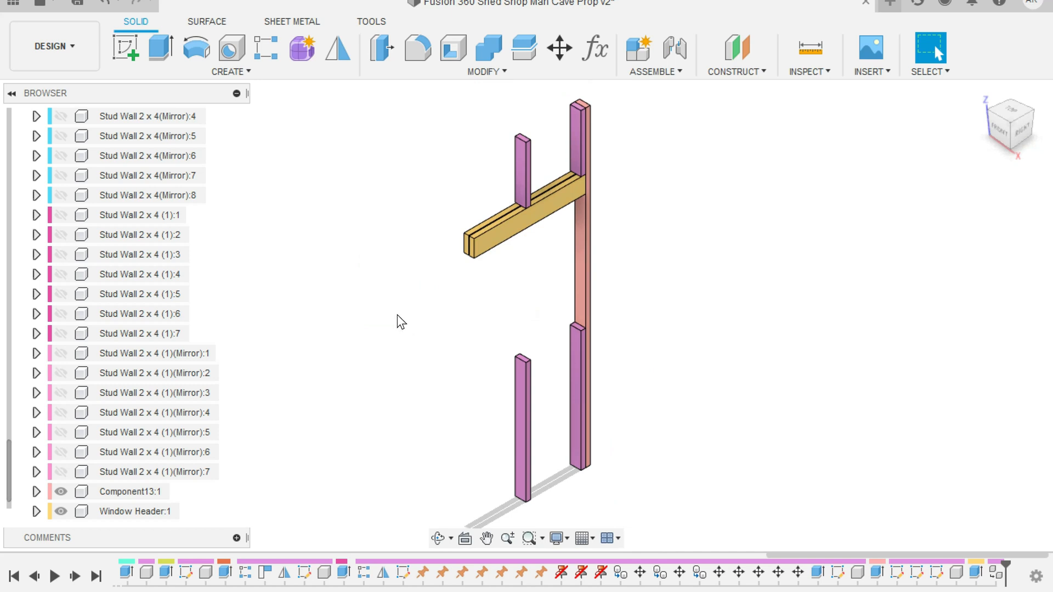
{"action": "scroll", "coordinate": [486, 299], "scroll_direction": "down", "scroll_amount": 1}
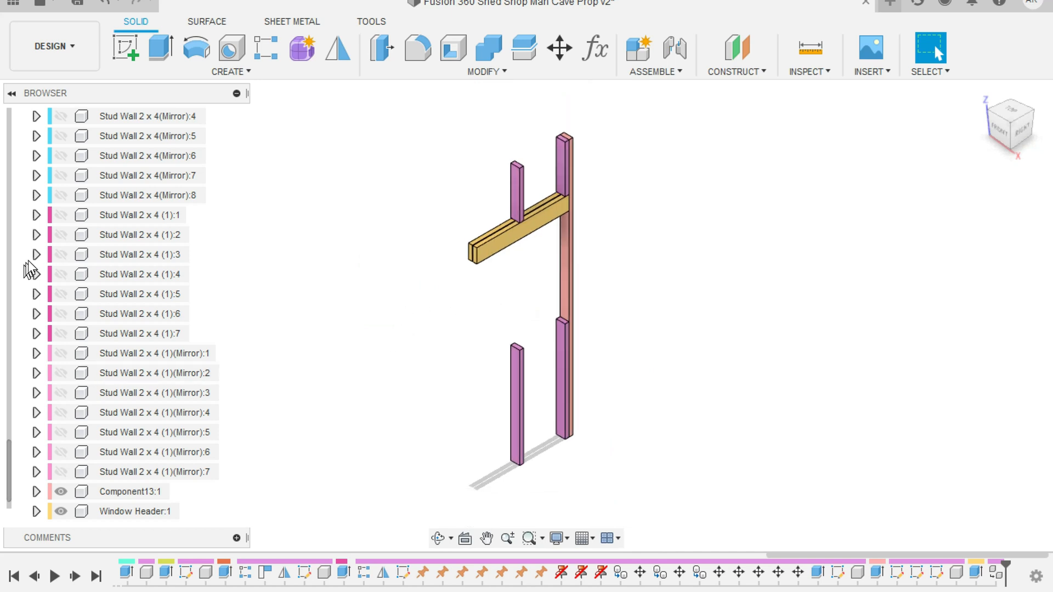
{"action": "scroll", "coordinate": [72, 235], "scroll_direction": "up", "scroll_amount": 10}
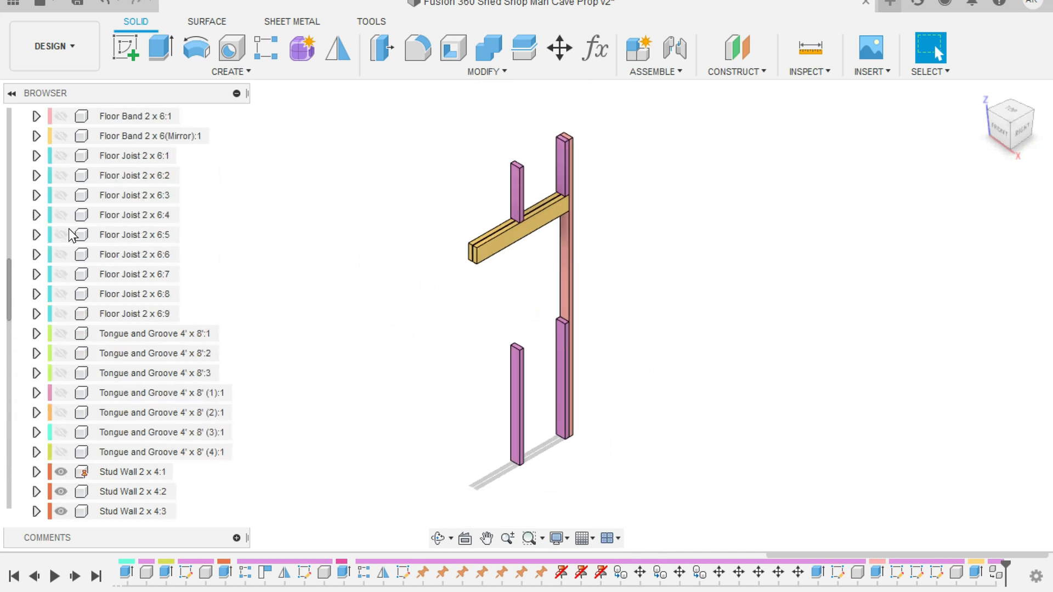
{"action": "scroll", "coordinate": [68, 228], "scroll_direction": "up", "scroll_amount": 8}
{"action": "left_click", "coordinate": [79, 217]}
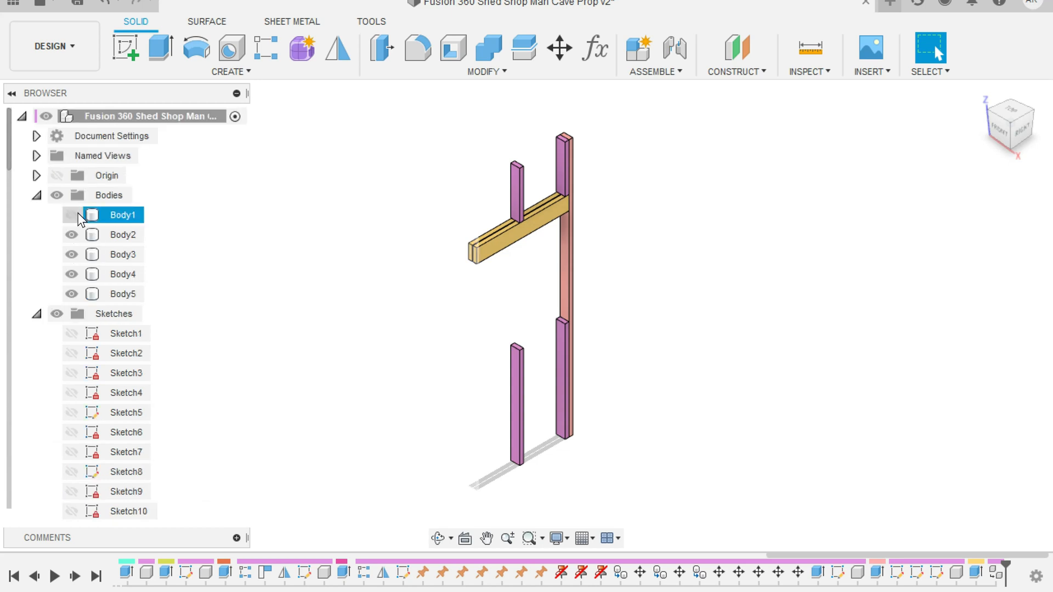
{"action": "left_click", "coordinate": [71, 215]}
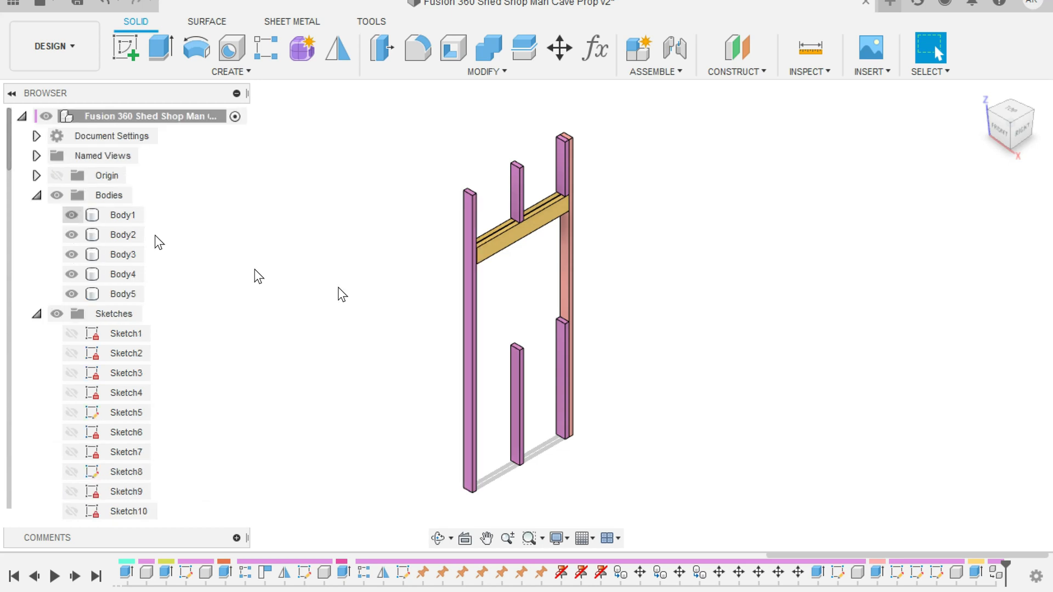
{"action": "scroll", "coordinate": [566, 343], "scroll_direction": "up", "scroll_amount": 2}
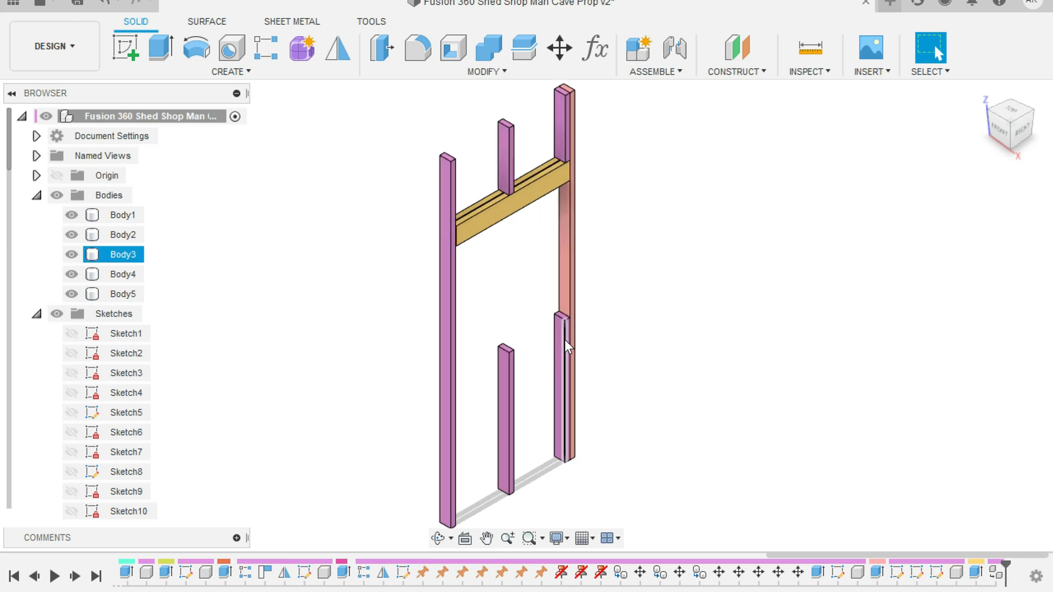
{"action": "scroll", "coordinate": [564, 340], "scroll_direction": "up", "scroll_amount": 3}
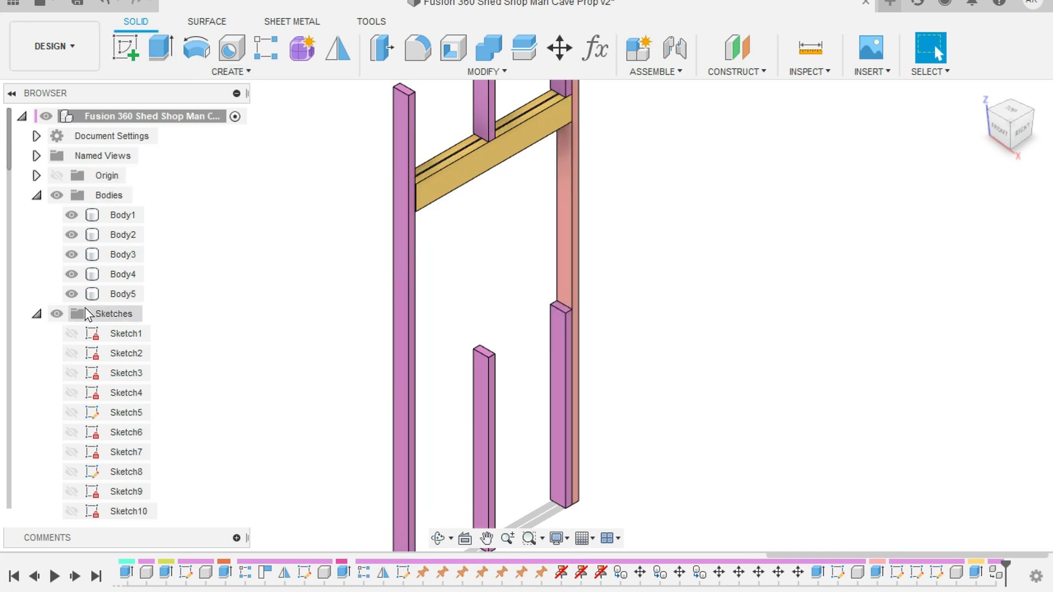
{"action": "left_click", "coordinate": [72, 218]}
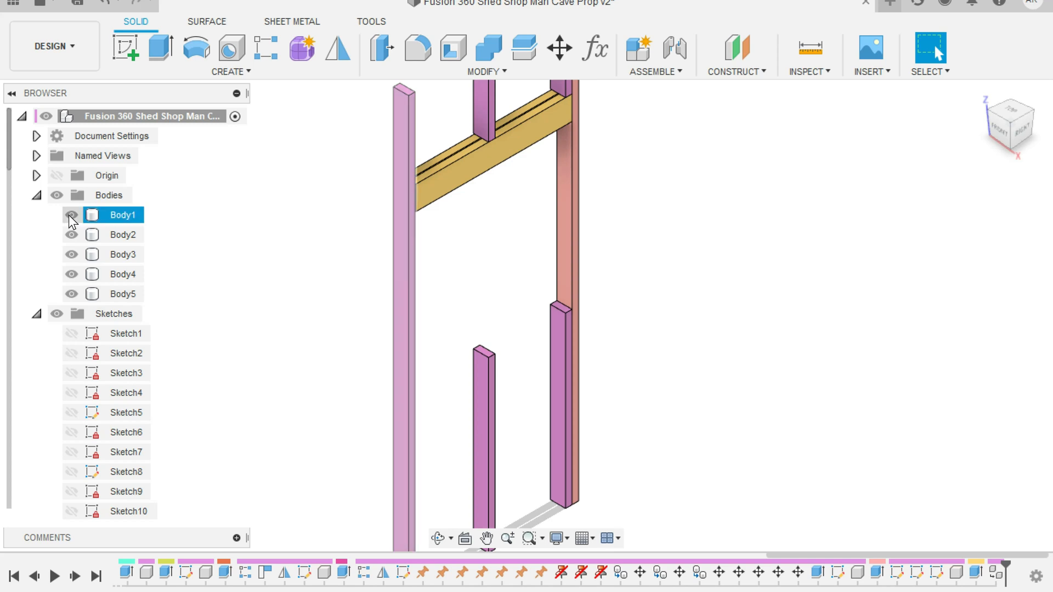
{"action": "left_click", "coordinate": [70, 215]}
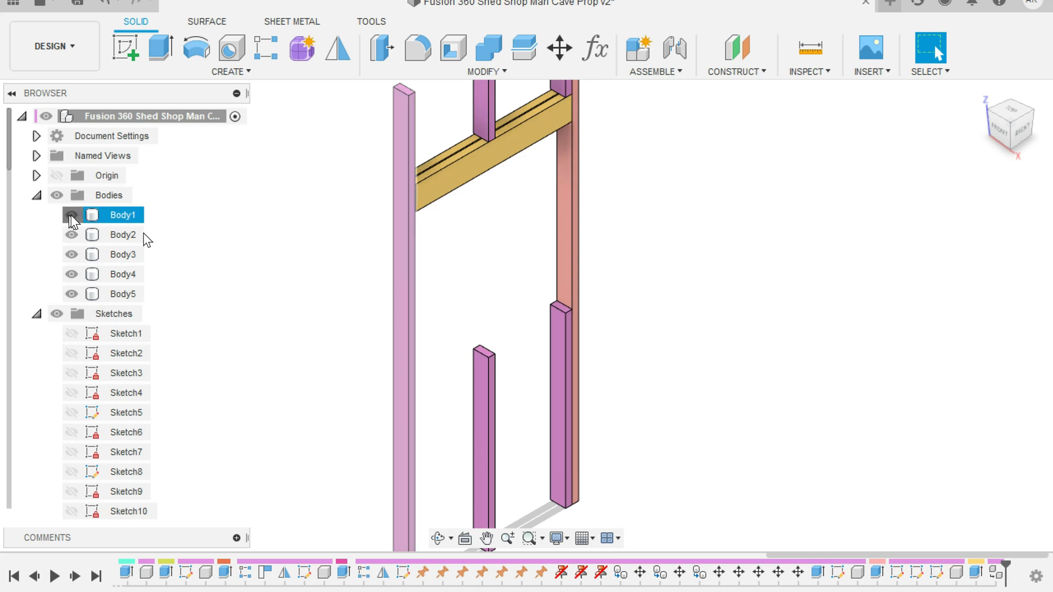
Step: On the full-height stud's inner face, sketch a 3.5 by 1.5 in rectangle upward from the short lower stud's top edge
{"action": "left_click", "coordinate": [126, 47]}
{"action": "left_click", "coordinate": [562, 287]}
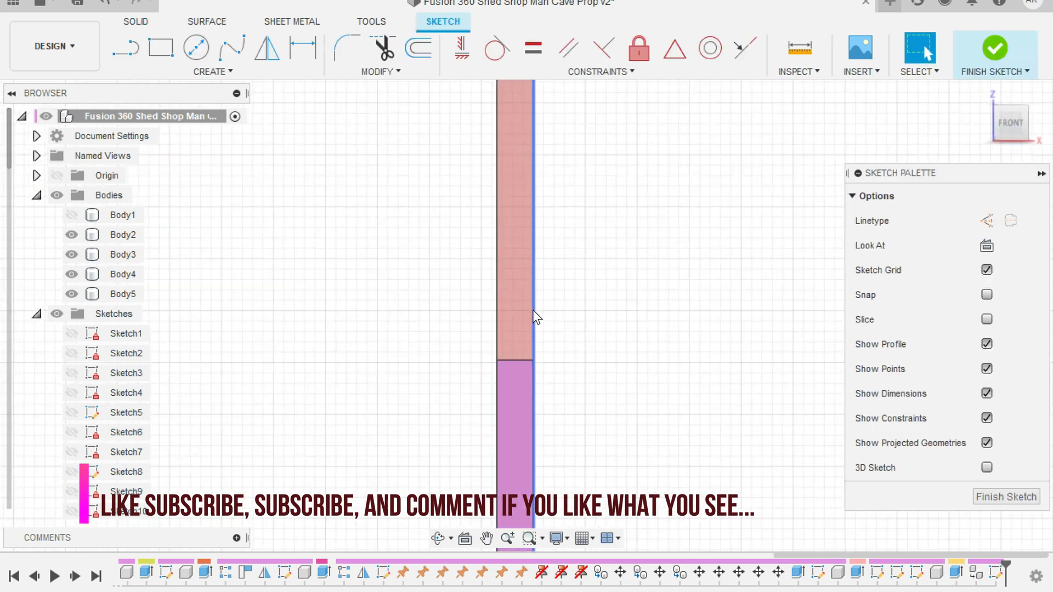
{"action": "left_click", "coordinate": [161, 48]}
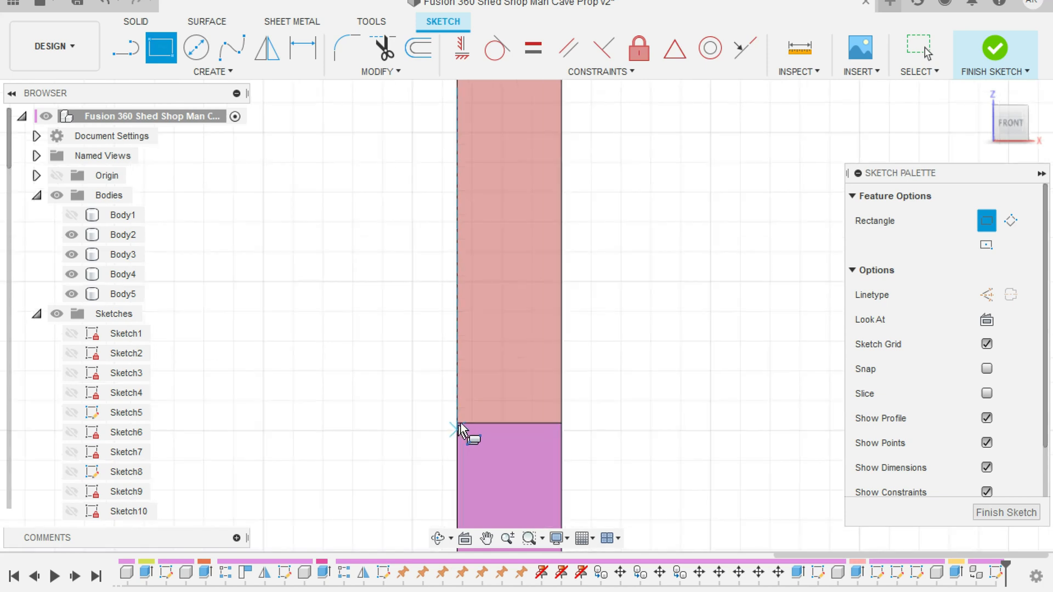
{"action": "scroll", "coordinate": [458, 423], "scroll_direction": "up", "scroll_amount": 4}
{"action": "scroll", "coordinate": [472, 430], "scroll_direction": "up", "scroll_amount": 2}
{"action": "left_click", "coordinate": [432, 421]}
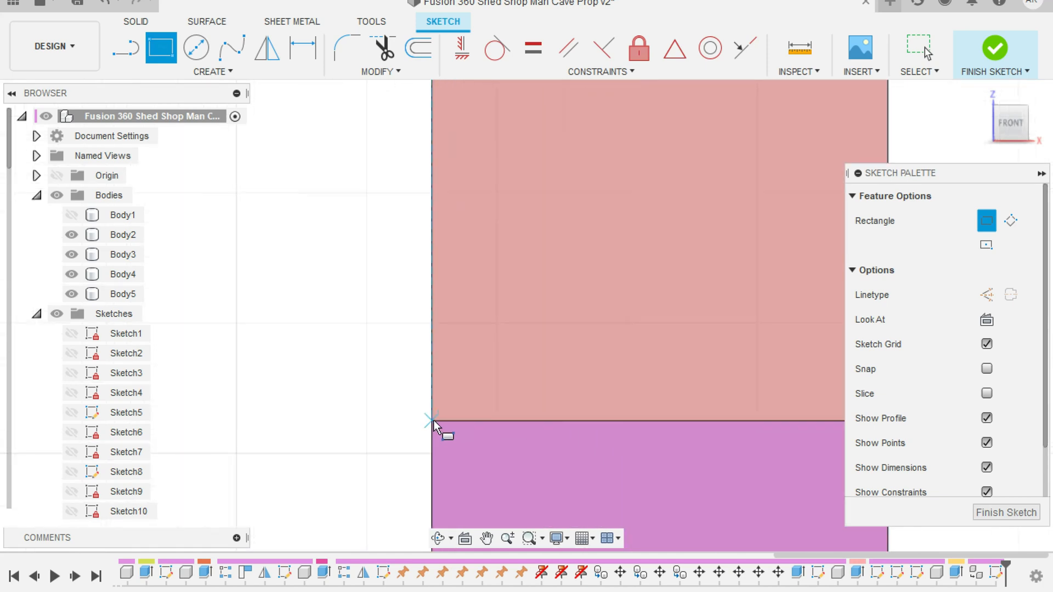
{"action": "middle_click_drag", "start_coordinate": [539, 355], "coordinate": [210, 340]}
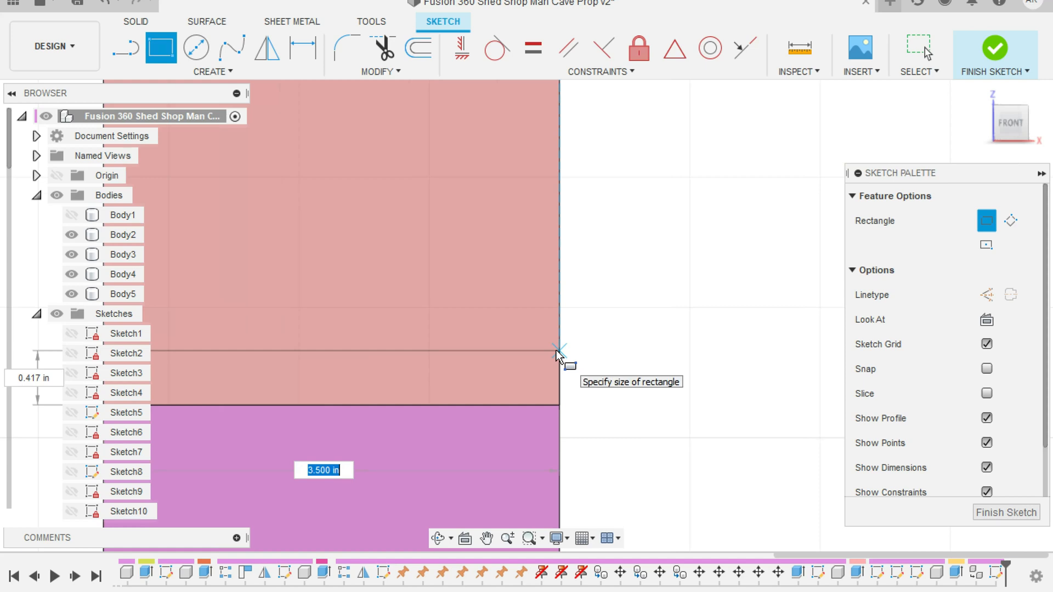
{"action": "type", "text": "3"}
{"action": "key", "text": "Tab"}
{"action": "type", "text": "1.5"}
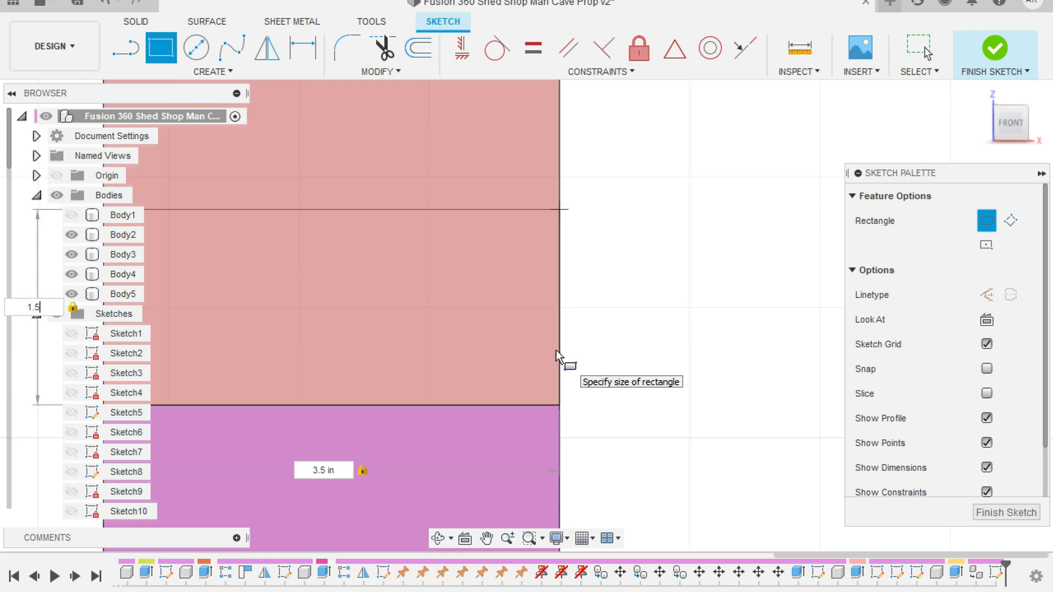
{"action": "key", "text": "Return"}
{"action": "key", "text": "Escape"}
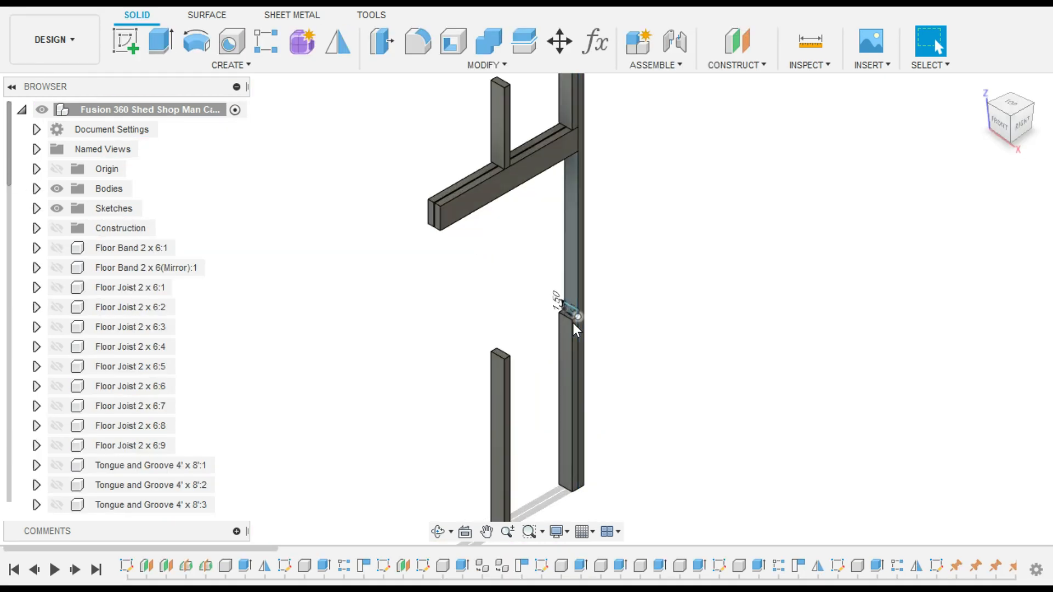
{"action": "scroll", "coordinate": [570, 323], "scroll_direction": "up", "scroll_amount": 5}
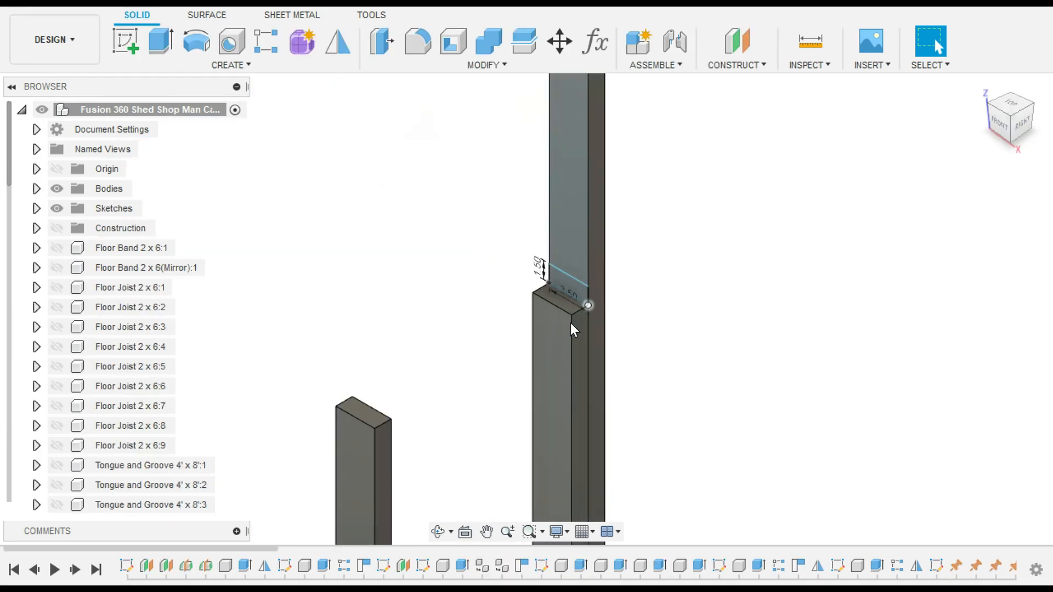
Step: Extrude the 3.5 by 1.5 in profile 36 in across the short lower studs as a new component
{"action": "key", "text": "e"}
{"action": "left_click", "coordinate": [575, 291]}
{"action": "type", "text": "36"}
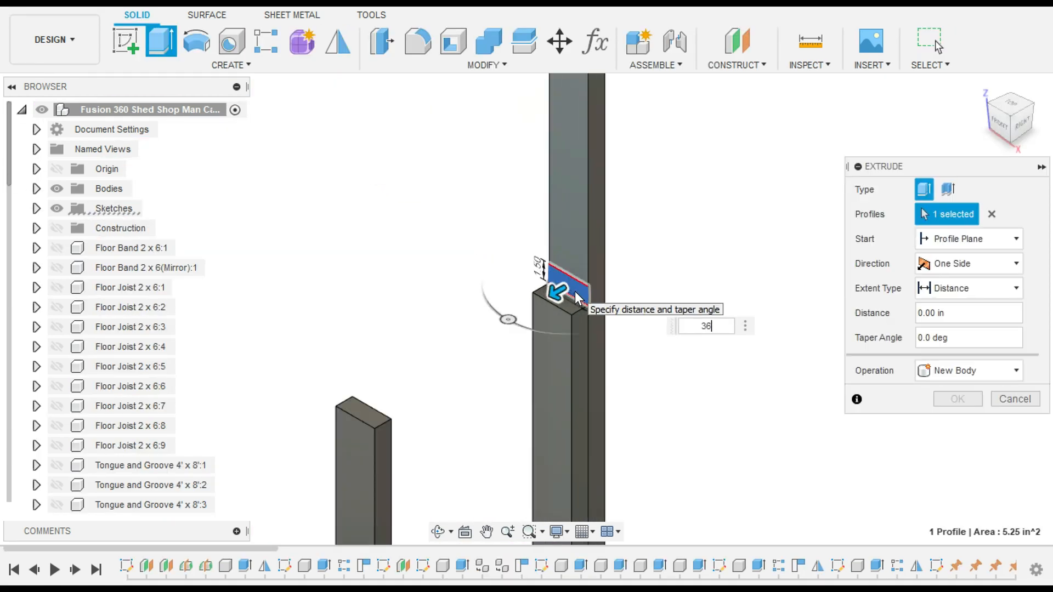
{"action": "left_click", "coordinate": [967, 373]}
{"action": "left_click", "coordinate": [968, 465]}
{"action": "left_click", "coordinate": [957, 398]}
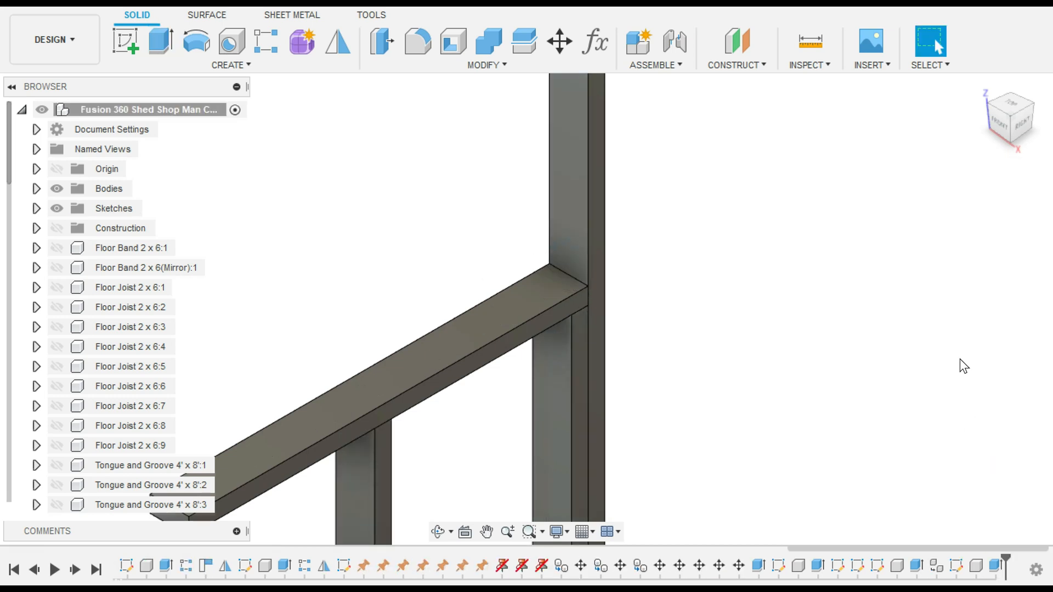
Step: Turn on component color cycling so each framing component has its own color
{"action": "left_click", "coordinate": [809, 65]}
{"action": "left_click", "coordinate": [831, 284]}
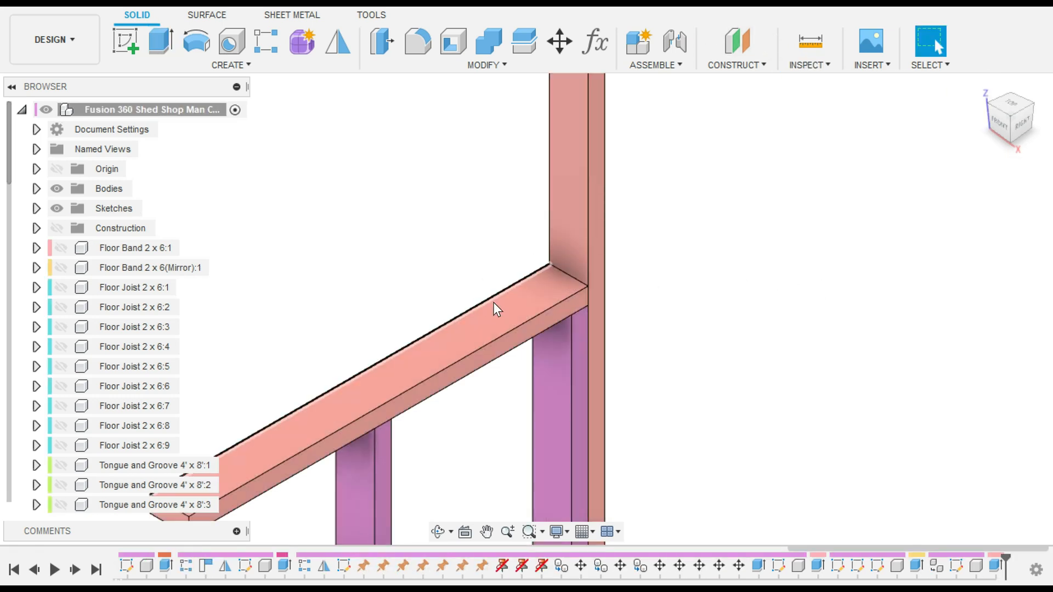
{"action": "scroll", "coordinate": [655, 310], "scroll_direction": "down", "scroll_amount": 3}
{"action": "scroll", "coordinate": [463, 281], "scroll_direction": "down", "scroll_amount": 3}
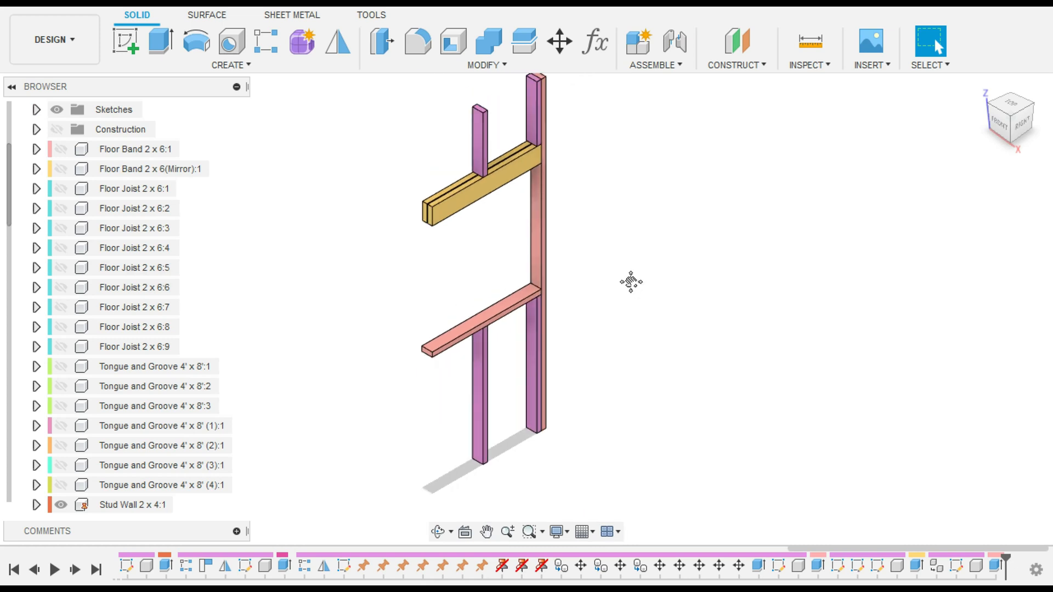
{"action": "middle_click_drag", "start_coordinate": [630, 282], "coordinate": [732, 282]}
Step: Show all hidden wall studs from Stud Wall 2 x 4:8 through Stud Wall 2 x 4 (1)(Mirror):7
{"action": "scroll", "coordinate": [82, 466], "scroll_direction": "down", "scroll_amount": 8}
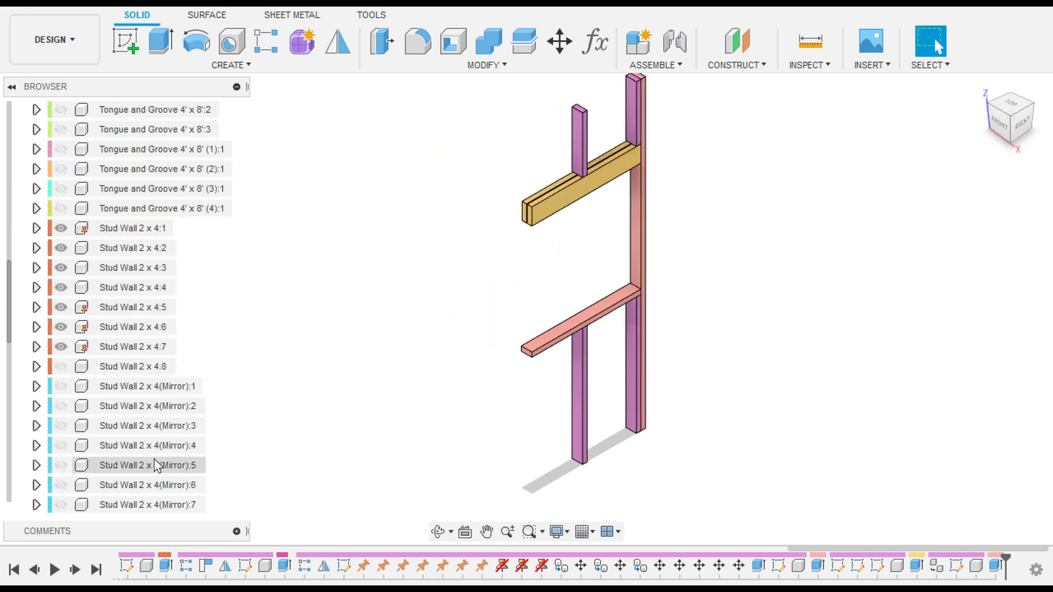
{"action": "left_click", "coordinate": [118, 170]}
{"action": "scroll", "coordinate": [148, 351], "scroll_direction": "down", "scroll_amount": 3}
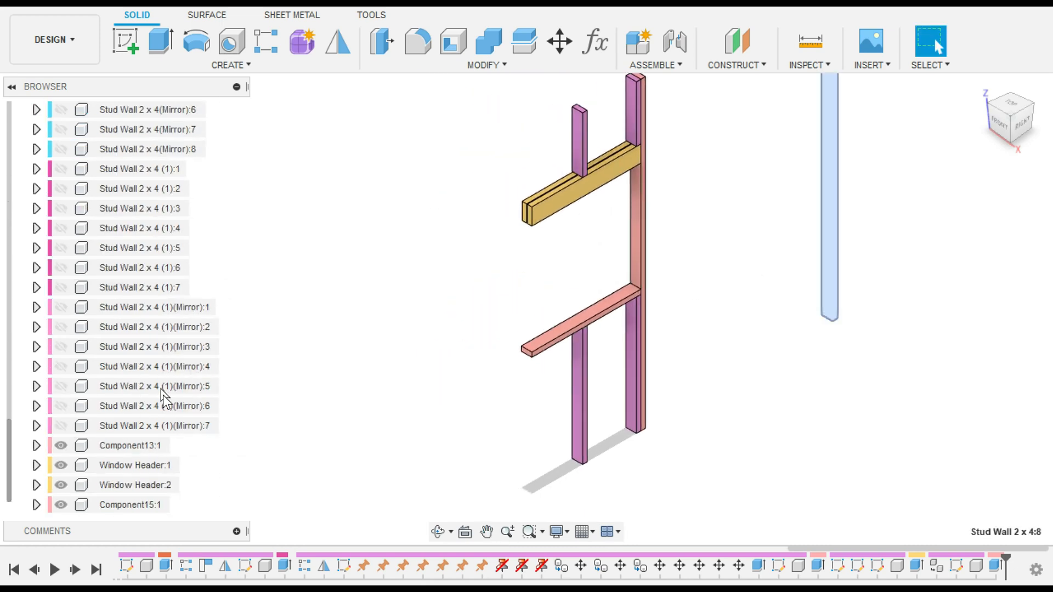
{"action": "left_click", "coordinate": [167, 423], "text": "shift"}
{"action": "key", "text": "v"}
{"action": "left_click", "coordinate": [848, 444]}
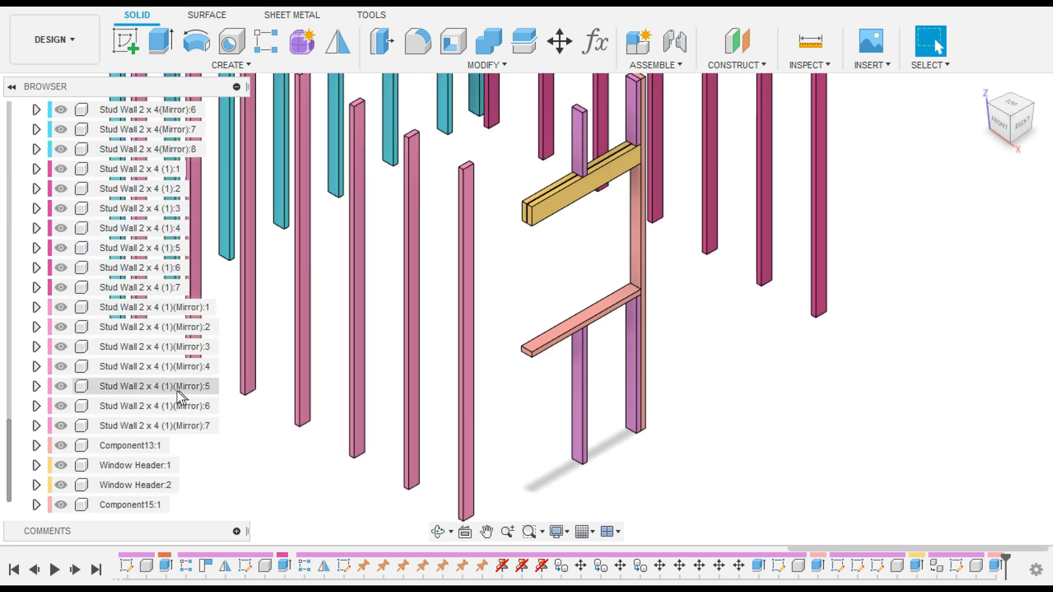
Step: Rename the new horizontal member above the short lower studs as Window Sill Support 2 x 4
{"action": "left_click", "coordinate": [127, 504]}
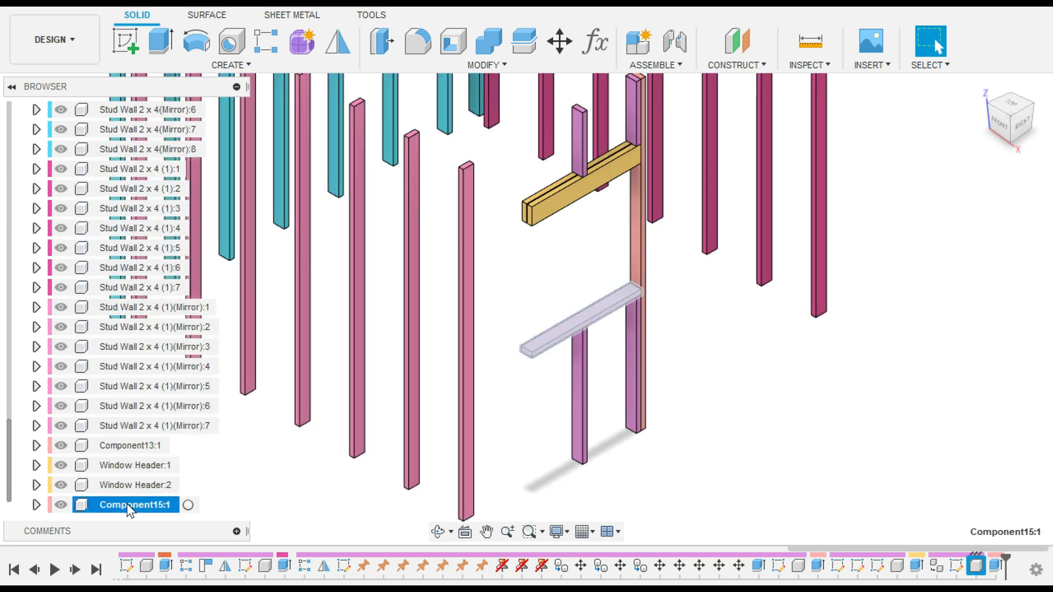
{"action": "left_click", "coordinate": [126, 503]}
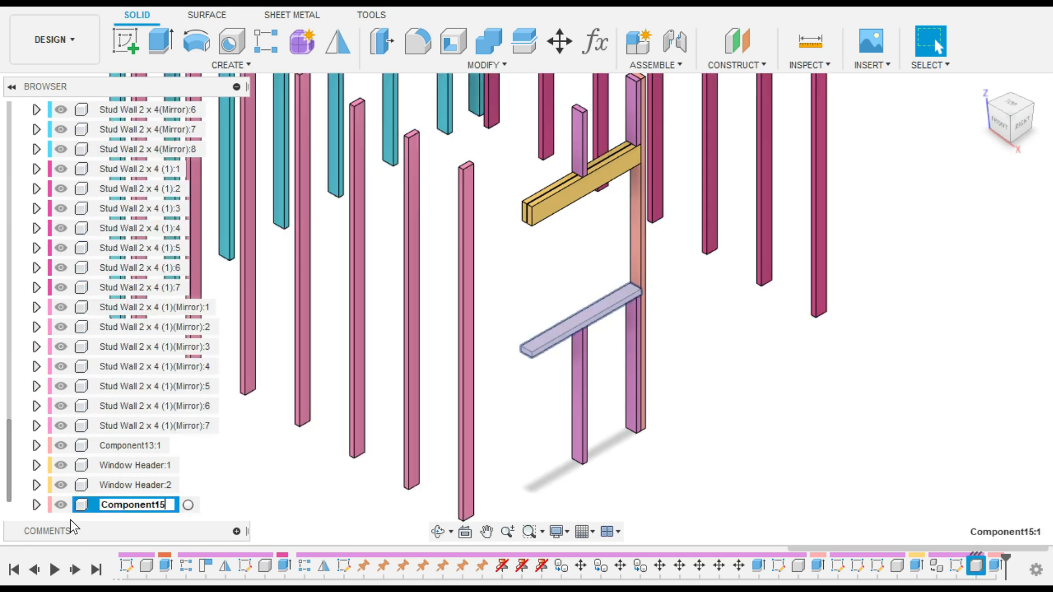
{"action": "key", "text": "BackSpace"}
{"action": "key", "text": "BackSpace"}
{"action": "key", "text": "BackSpace"}
{"action": "key", "text": "BackSpace"}
{"action": "key", "text": "BackSpace"}
{"action": "key", "text": "BackSpace"}
{"action": "key", "text": "BackSpace"}
{"action": "key", "text": "BackSpace"}
{"action": "key", "text": "BackSpace"}
{"action": "key", "text": "BackSpace"}
{"action": "key", "text": "BackSpace"}
{"action": "type", "text": "Window Sill Suport"}
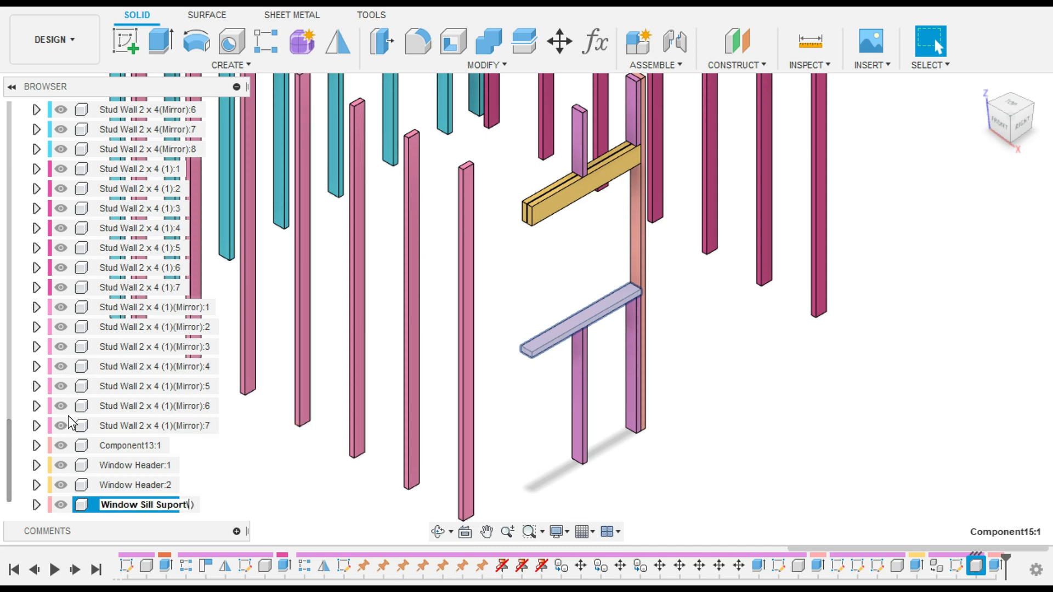
{"action": "key", "text": "BackSpace"}
{"action": "key", "text": "BackSpace"}
{"action": "key", "text": "BackSpace"}
{"action": "key", "text": "BackSpace"}
{"action": "type", "text": "pport 2 x 4"}
{"action": "left_click", "coordinate": [966, 482]}
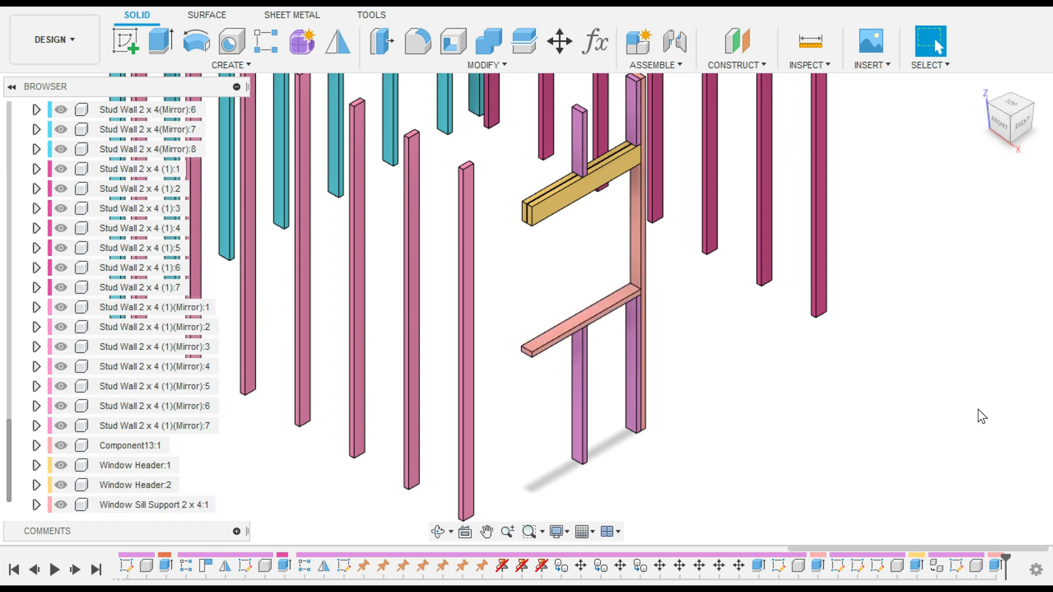
Step: Convert the full-height stud Body1 into a component
{"action": "scroll", "coordinate": [107, 273], "scroll_direction": "up", "scroll_amount": 8}
{"action": "scroll", "coordinate": [64, 267], "scroll_direction": "up", "scroll_amount": 5}
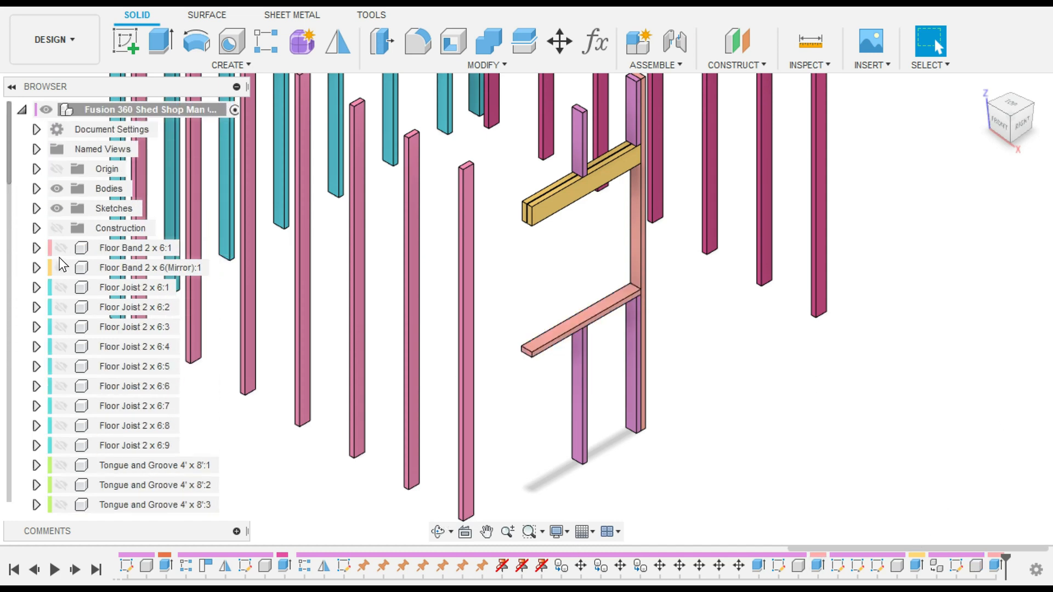
{"action": "left_click", "coordinate": [37, 189]}
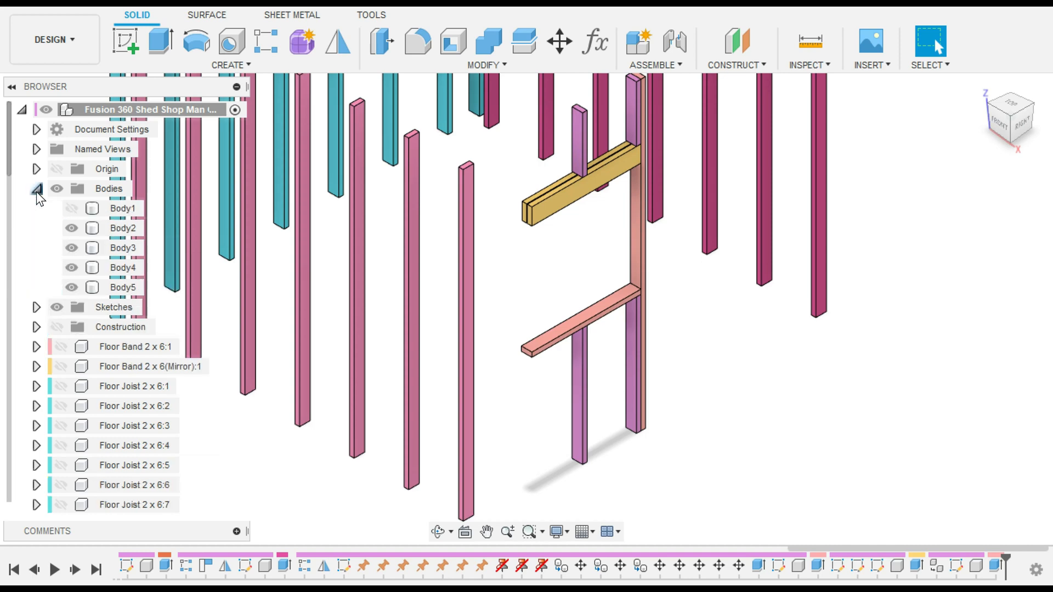
{"action": "left_click", "coordinate": [72, 209]}
{"action": "right_click", "coordinate": [109, 209]}
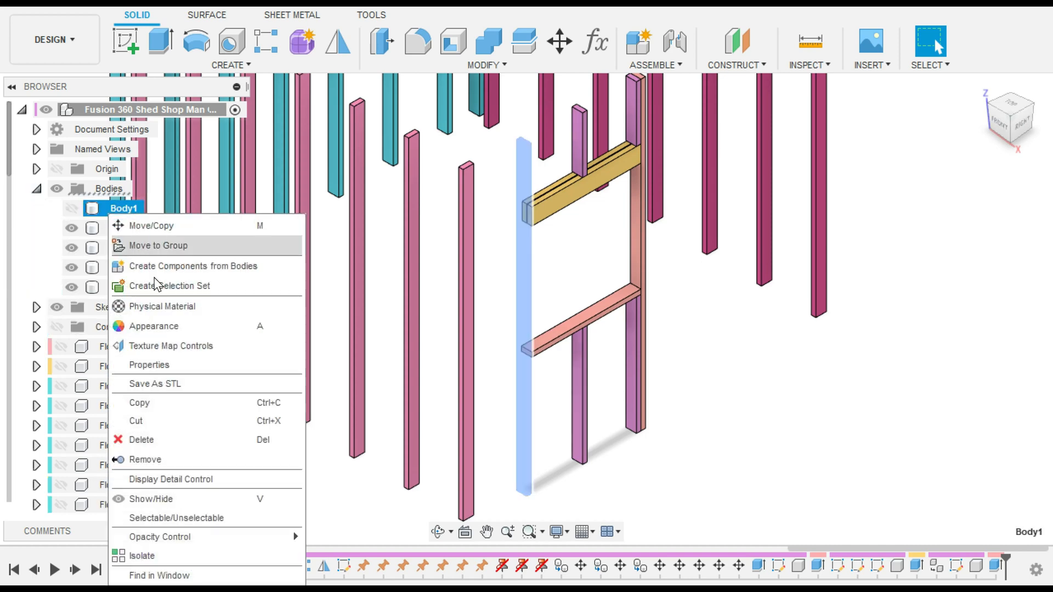
{"action": "left_click", "coordinate": [211, 259]}
Step: Rename the component made from the full-height stud as Stud Wall 2 x 4
{"action": "scroll", "coordinate": [247, 376], "scroll_direction": "up", "scroll_amount": 3}
{"action": "scroll", "coordinate": [110, 483], "scroll_direction": "down", "scroll_amount": 15}
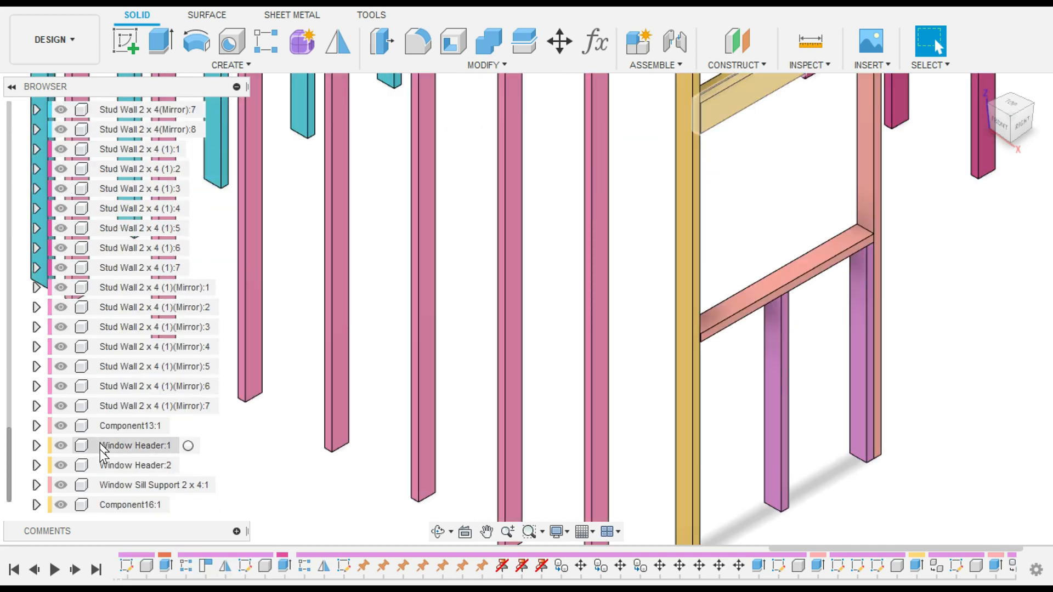
{"action": "double_click", "coordinate": [110, 505]}
{"action": "type", "text": "Stud Wall"}
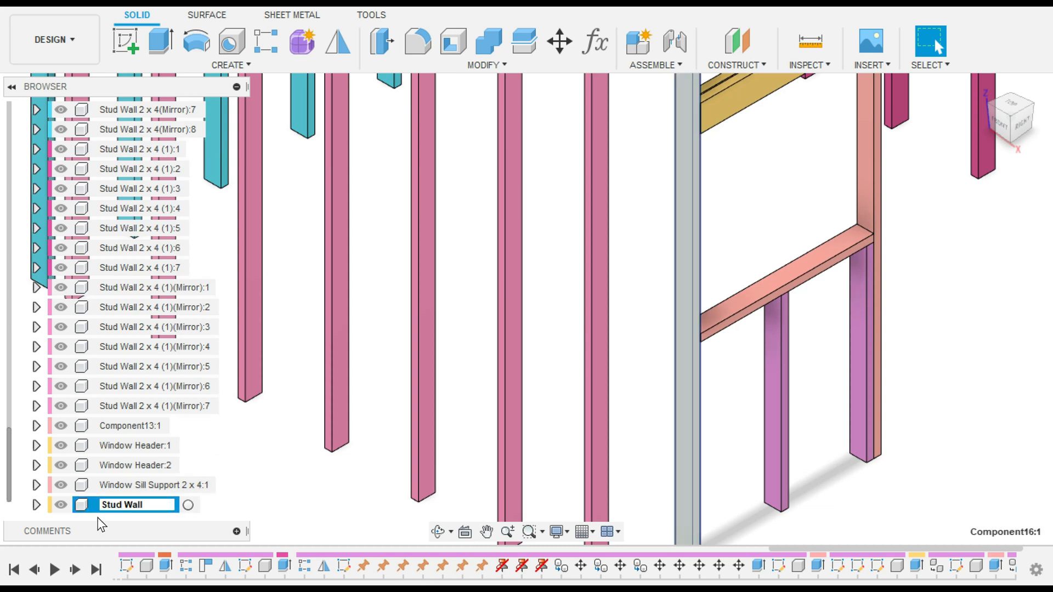
{"action": "type", "text": " 2 x 4"}
{"action": "key", "text": "Return"}
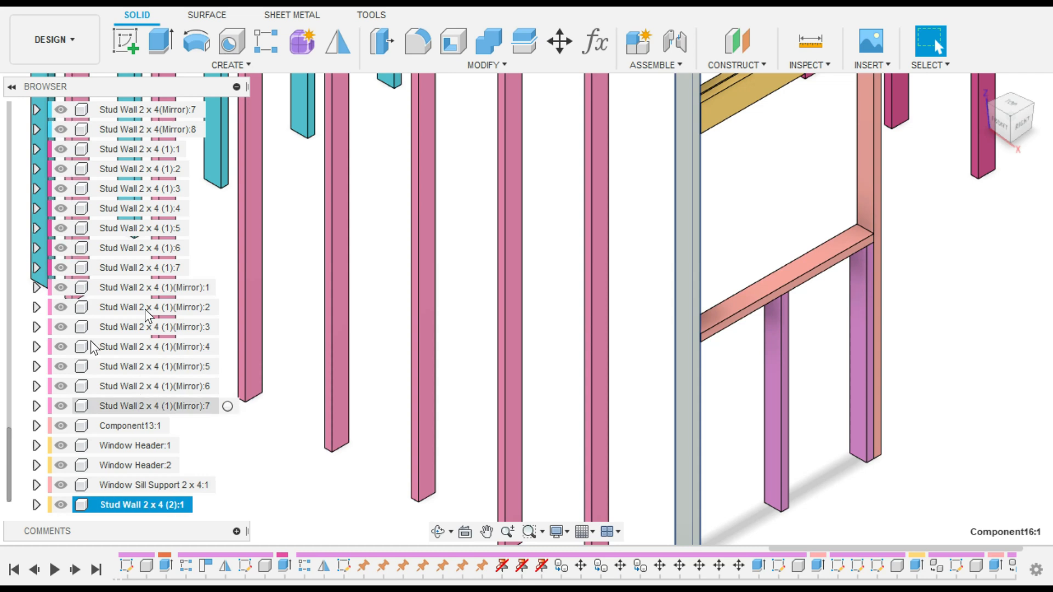
Step: Hide the wall studs from Stud Wall 2 x 4(Mirror):1 through Stud Wall 2 x 4 (1)(Mirror):7
{"action": "scroll", "coordinate": [874, 402], "scroll_direction": "down", "scroll_amount": 5}
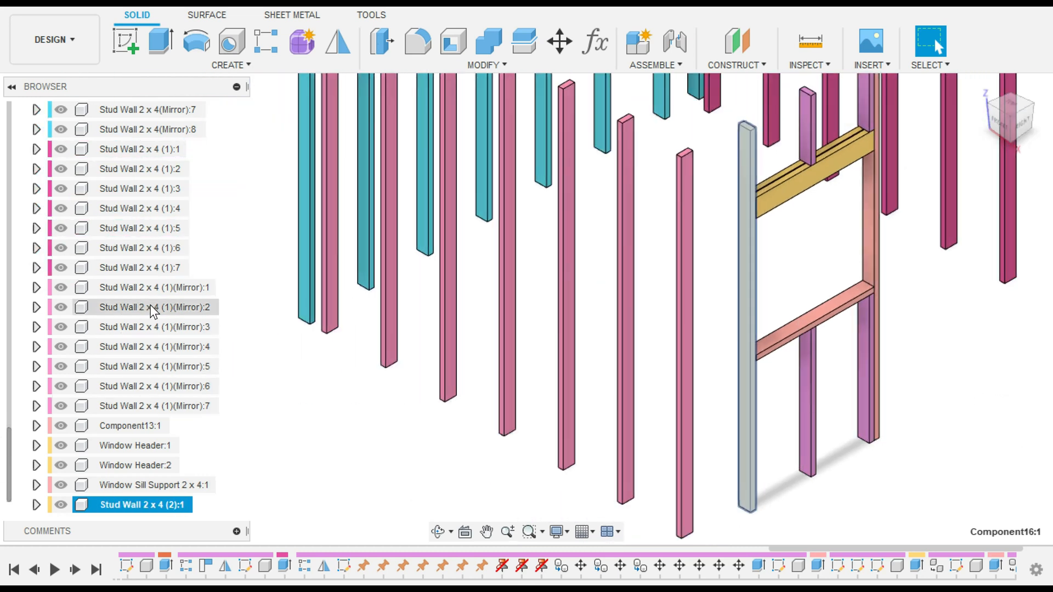
{"action": "left_click", "coordinate": [120, 407]}
{"action": "scroll", "coordinate": [121, 377], "scroll_direction": "up", "scroll_amount": 3}
{"action": "scroll", "coordinate": [121, 375], "scroll_direction": "up", "scroll_amount": 1}
{"action": "left_click", "coordinate": [114, 268], "text": "shift"}
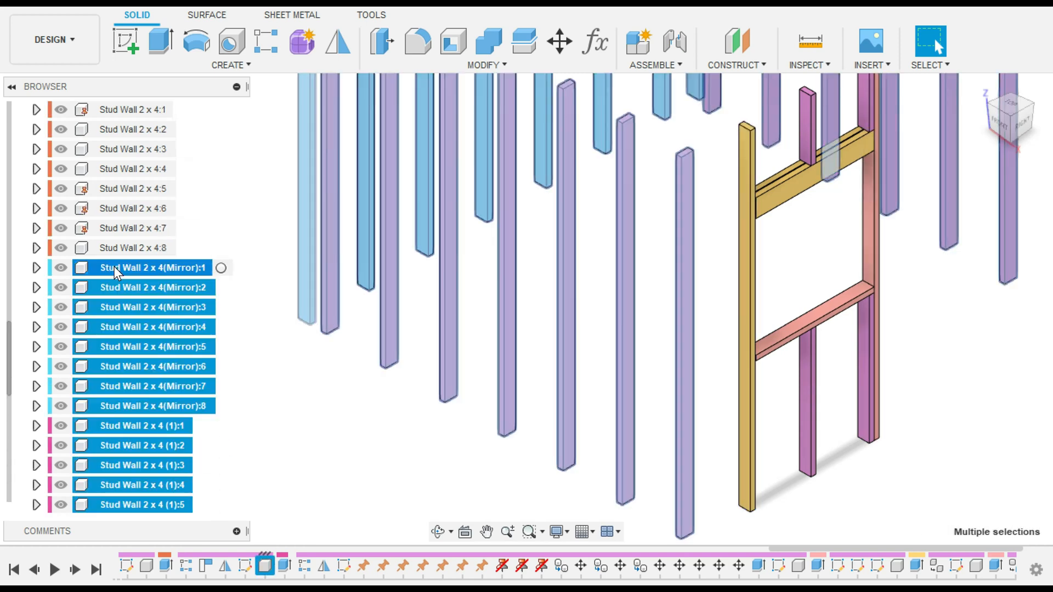
{"action": "key", "text": "v"}
{"action": "middle_click_drag", "start_coordinate": [1031, 272], "coordinate": [827, 305]}
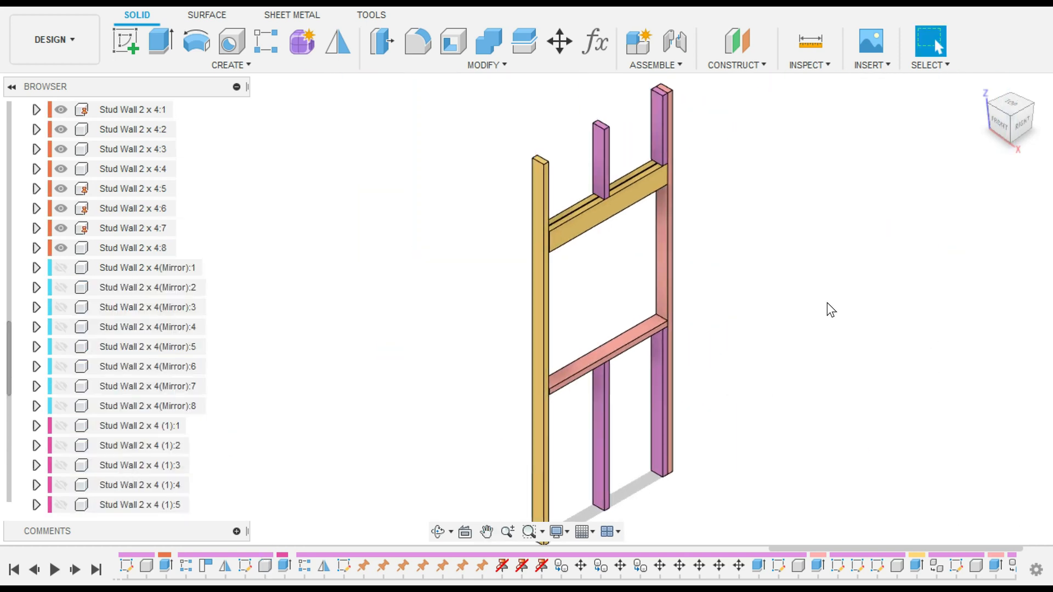
Step: Show the tongue and groove floor panels and start a sketch on the panel face beneath the window framing
{"action": "left_click", "coordinate": [1024, 124]}
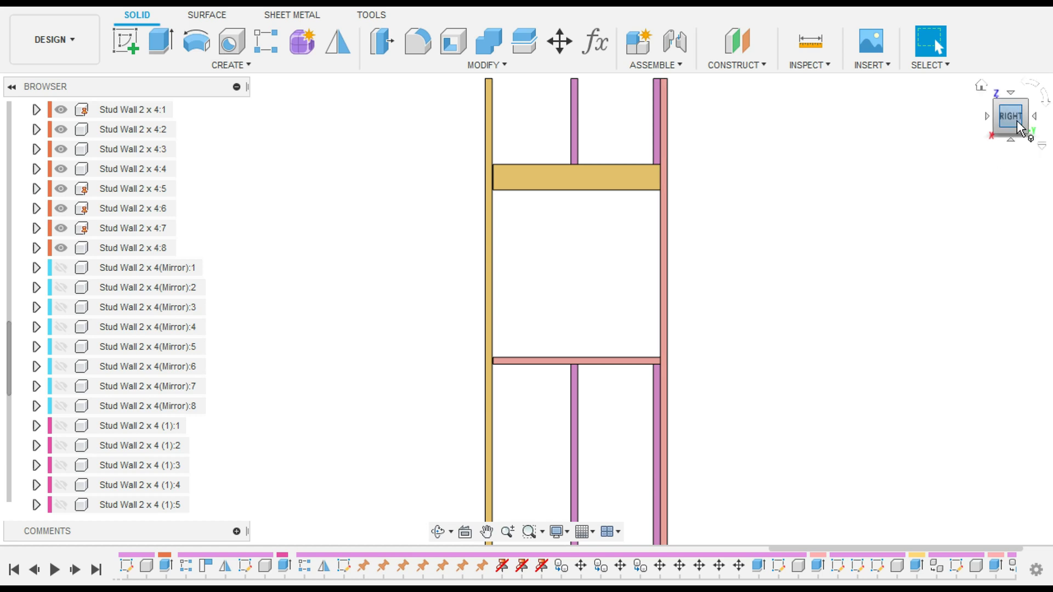
{"action": "left_click_drag", "start_coordinate": [1018, 122], "coordinate": [1012, 165]}
{"action": "middle_click_drag", "start_coordinate": [788, 402], "coordinate": [808, 296]}
{"action": "scroll", "coordinate": [28, 352], "scroll_direction": "down", "scroll_amount": 1}
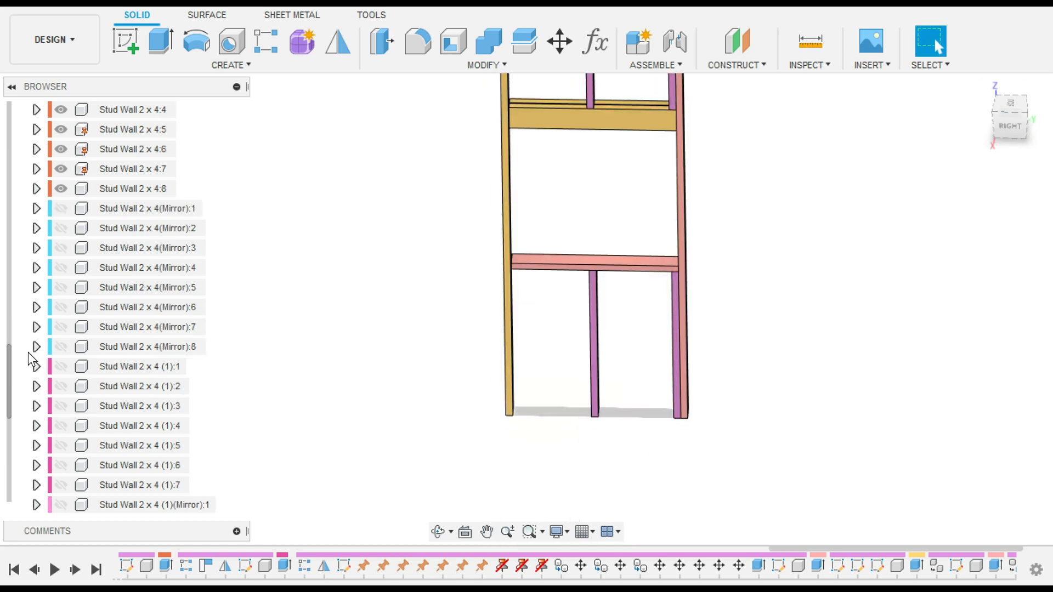
{"action": "scroll", "coordinate": [30, 362], "scroll_direction": "up", "scroll_amount": 6}
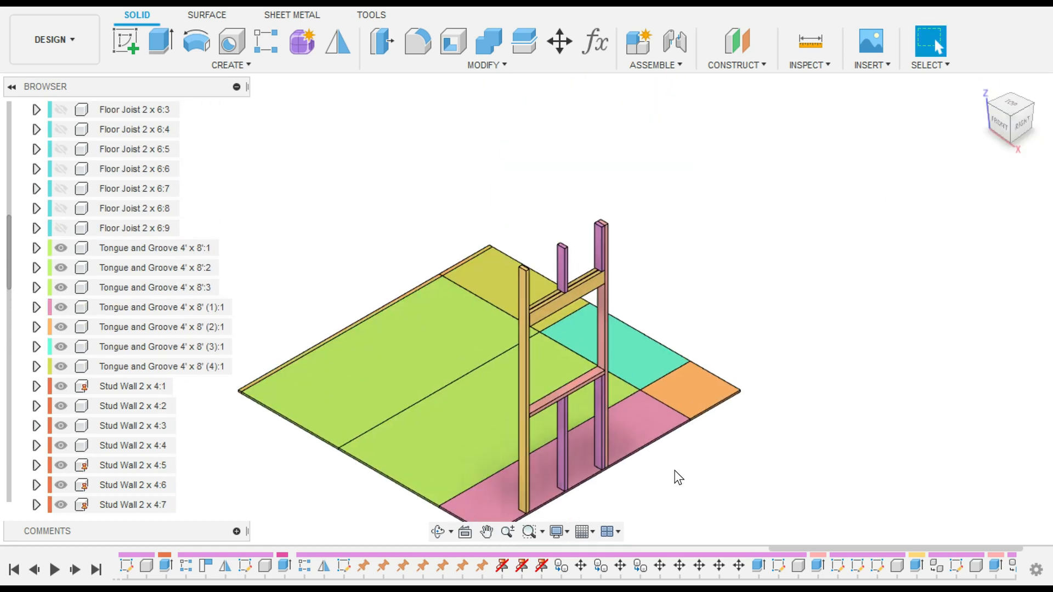
{"action": "scroll", "coordinate": [312, 391], "scroll_direction": "up", "scroll_amount": 3}
{"action": "scroll", "coordinate": [507, 500], "scroll_direction": "up", "scroll_amount": 3}
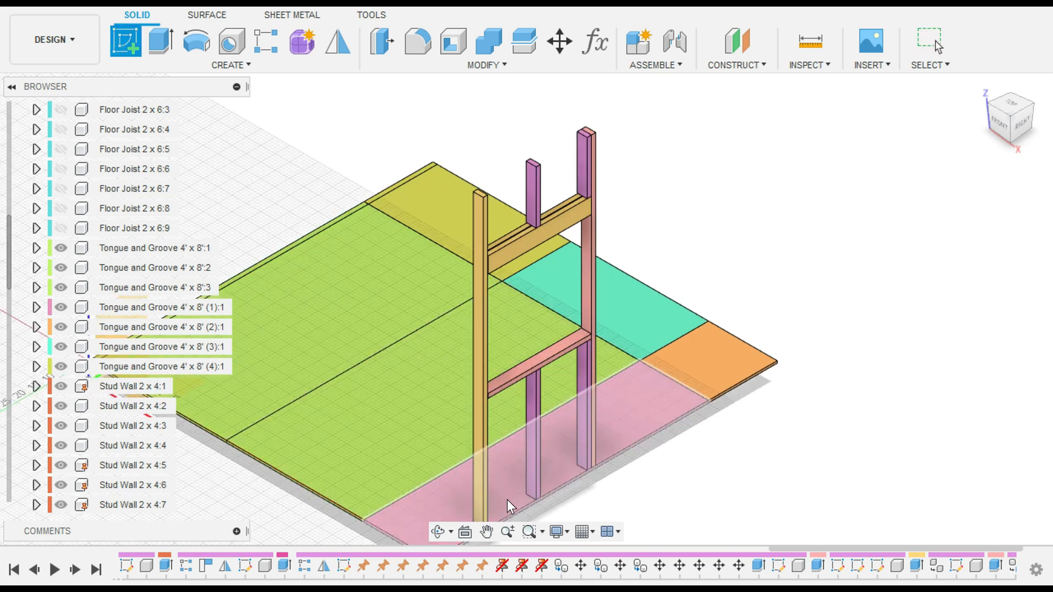
{"action": "left_click", "coordinate": [507, 499]}
Step: Hide both Window Header components and the Window Sill Support 2 x 4
{"action": "scroll", "coordinate": [82, 395], "scroll_direction": "down", "scroll_amount": 5}
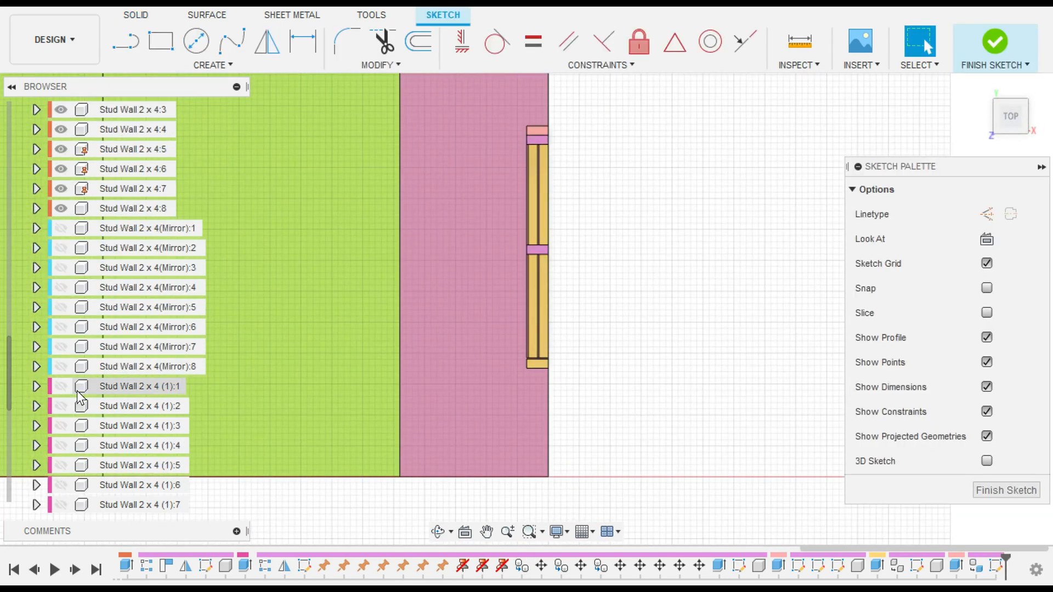
{"action": "scroll", "coordinate": [81, 395], "scroll_direction": "down", "scroll_amount": 5}
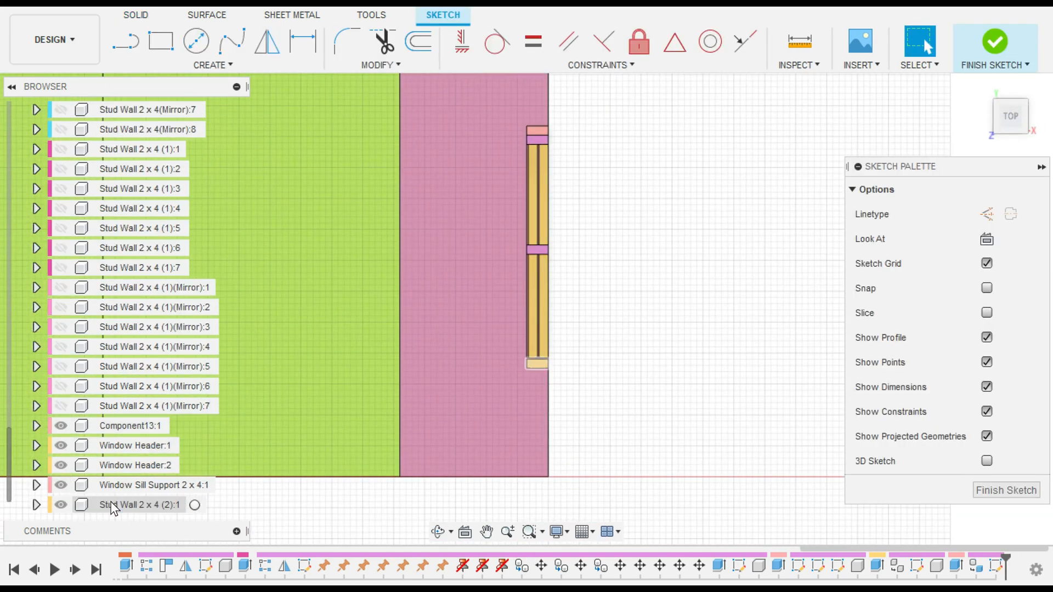
{"action": "left_click", "coordinate": [61, 485]}
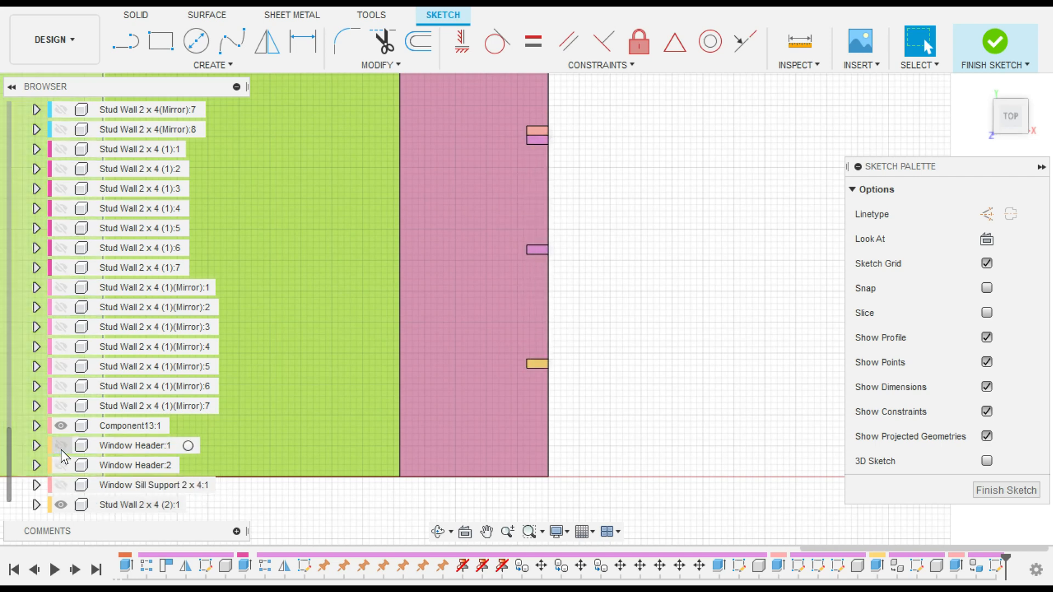
{"action": "left_click", "coordinate": [535, 350]}
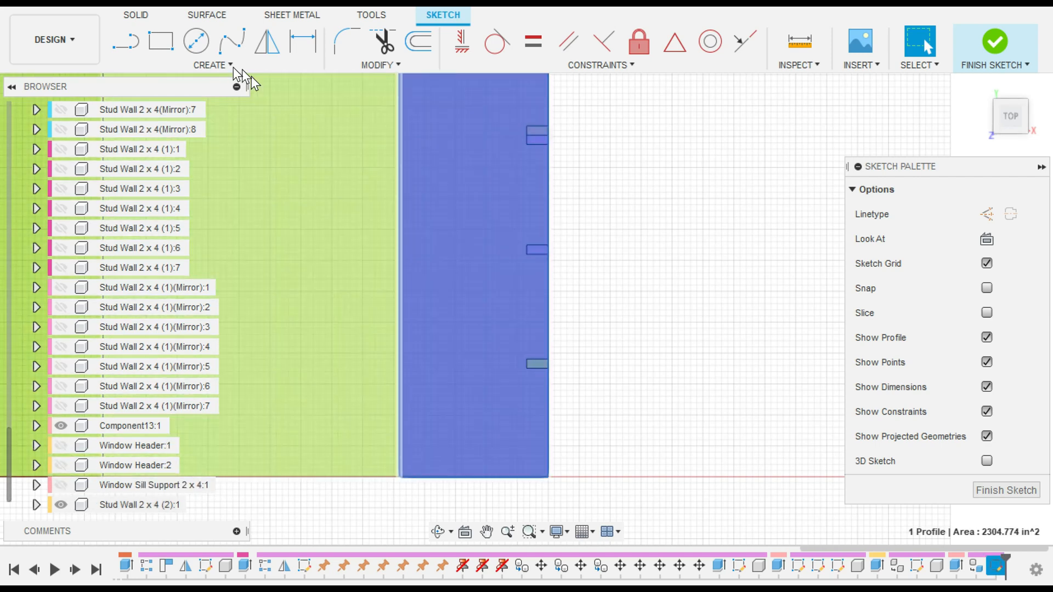
Step: Project the inner long edge of the Stud Wall 2 x 4 (2) stud into the floor panel sketch
{"action": "left_click", "coordinate": [160, 41]}
{"action": "scroll", "coordinate": [548, 359], "scroll_direction": "up", "scroll_amount": 4}
{"action": "scroll", "coordinate": [557, 356], "scroll_direction": "up", "scroll_amount": 2}
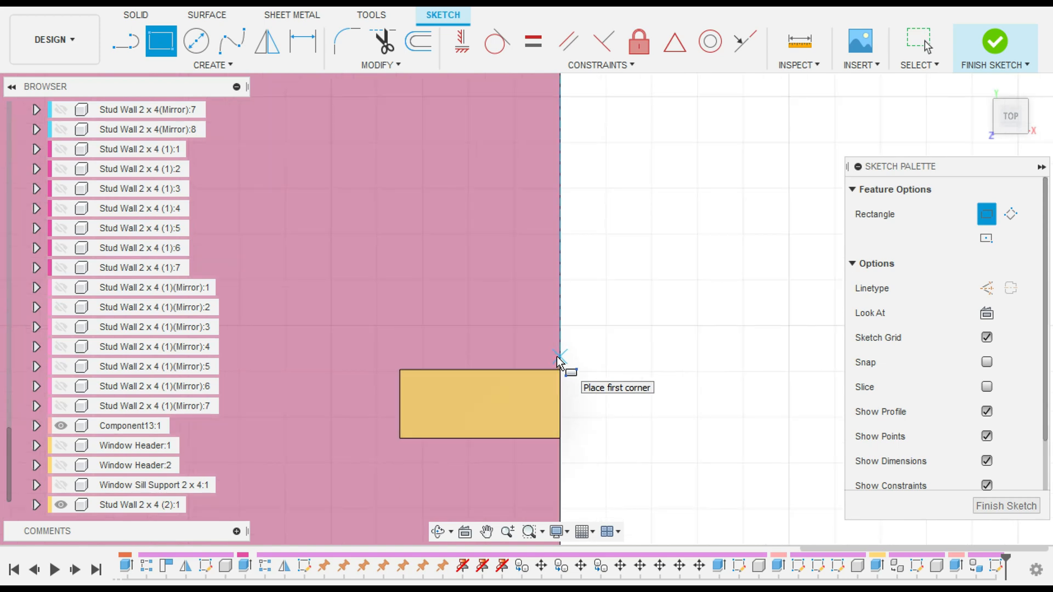
{"action": "key", "text": "p"}
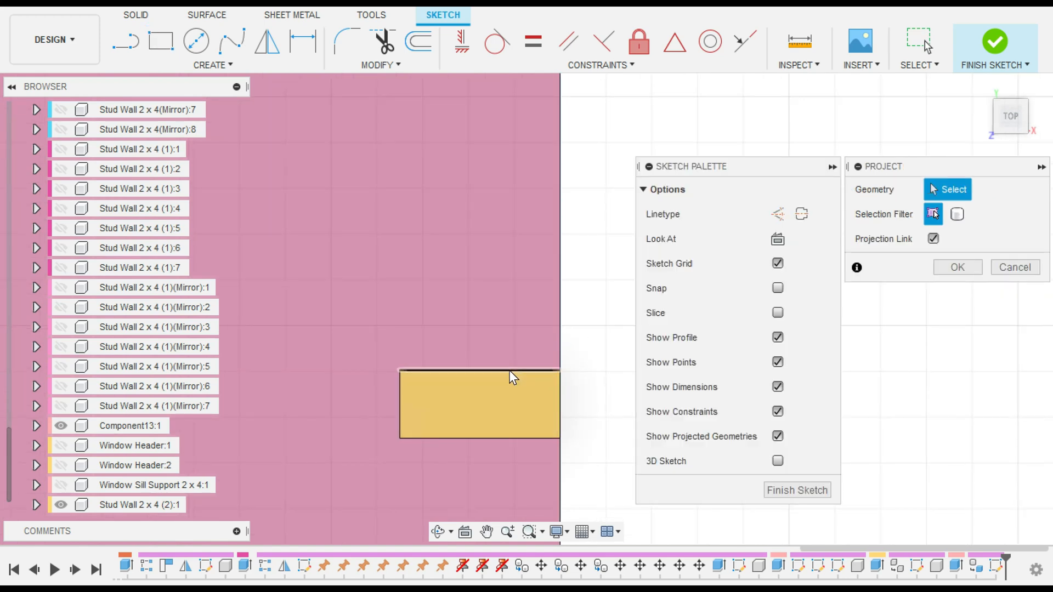
{"action": "left_click", "coordinate": [508, 370]}
{"action": "left_click", "coordinate": [957, 268]}
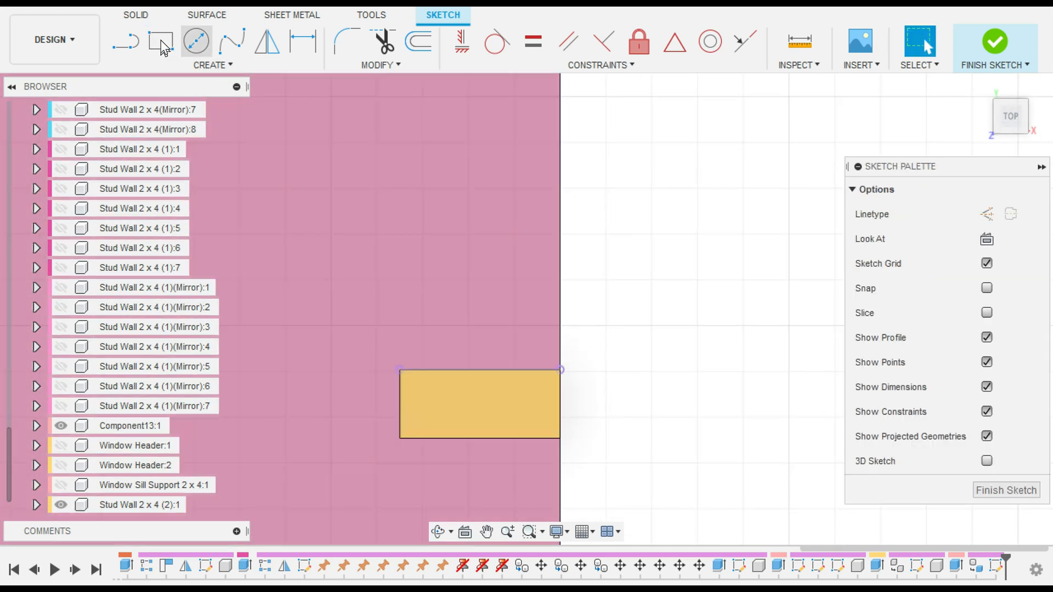
Step: Draw a 3.5 by 1.5 in rectangle from the projected edge's outer endpoint, on the window side of the stud
{"action": "key", "text": "r"}
{"action": "left_click", "coordinate": [561, 369]}
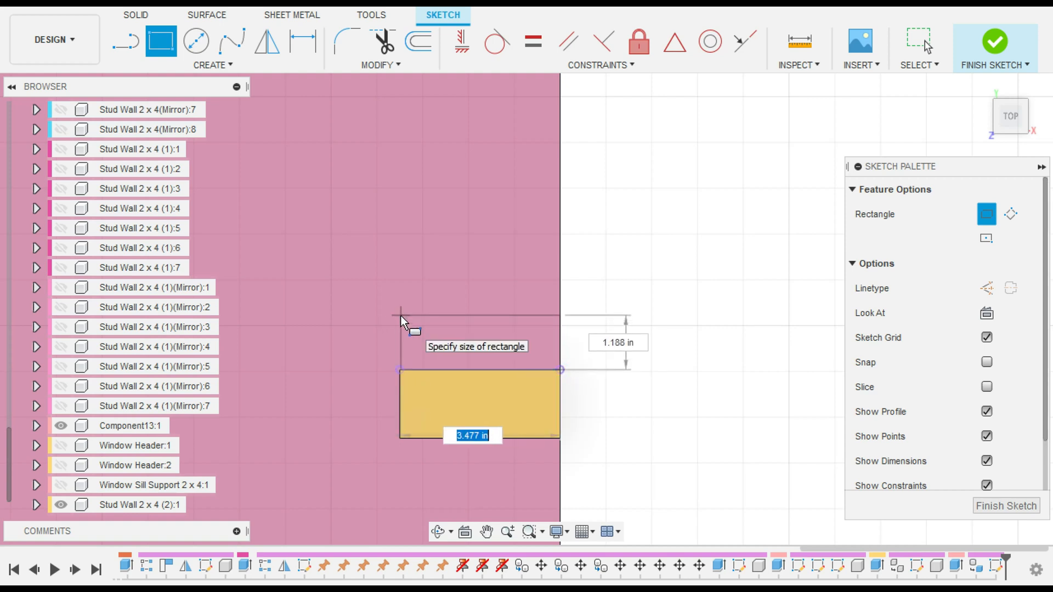
{"action": "type", "text": "3.5"}
{"action": "key", "text": "Tab"}
{"action": "type", "text": "1.5"}
{"action": "key", "text": "Tab"}
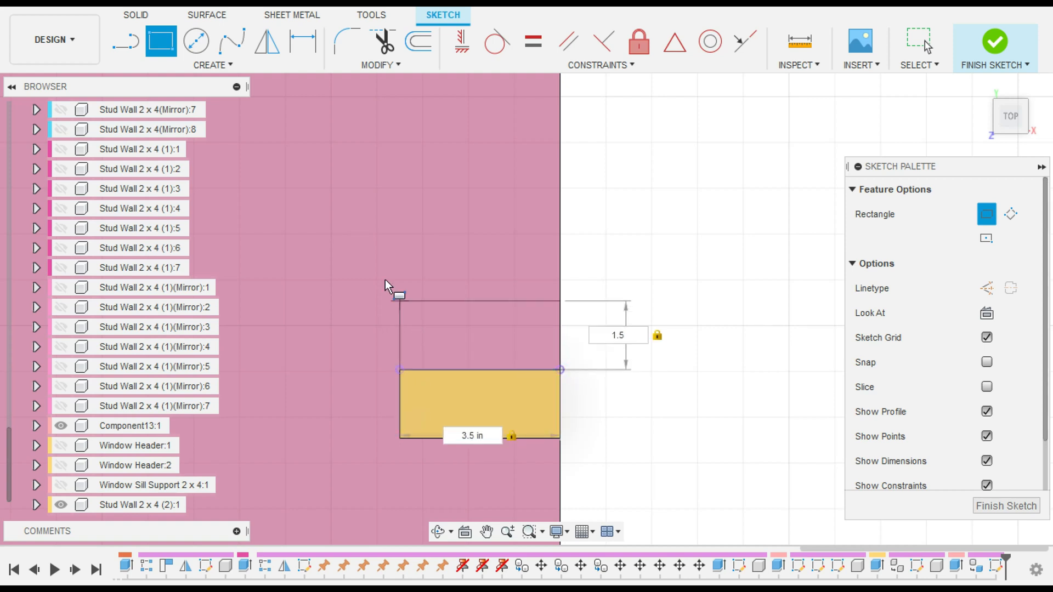
{"action": "key", "text": "Return"}
{"action": "key", "text": "Escape"}
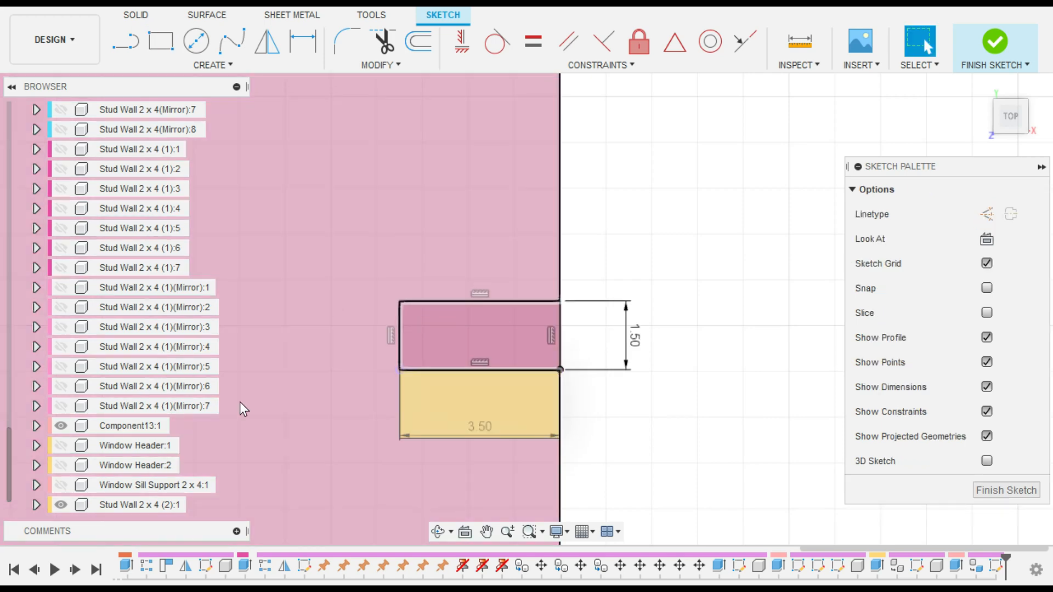
Step: Select the 3.5 by 1.5 in rectangle for extrusion and show the Window Sill Support 2 x 4 as a reference
{"action": "key", "text": "e"}
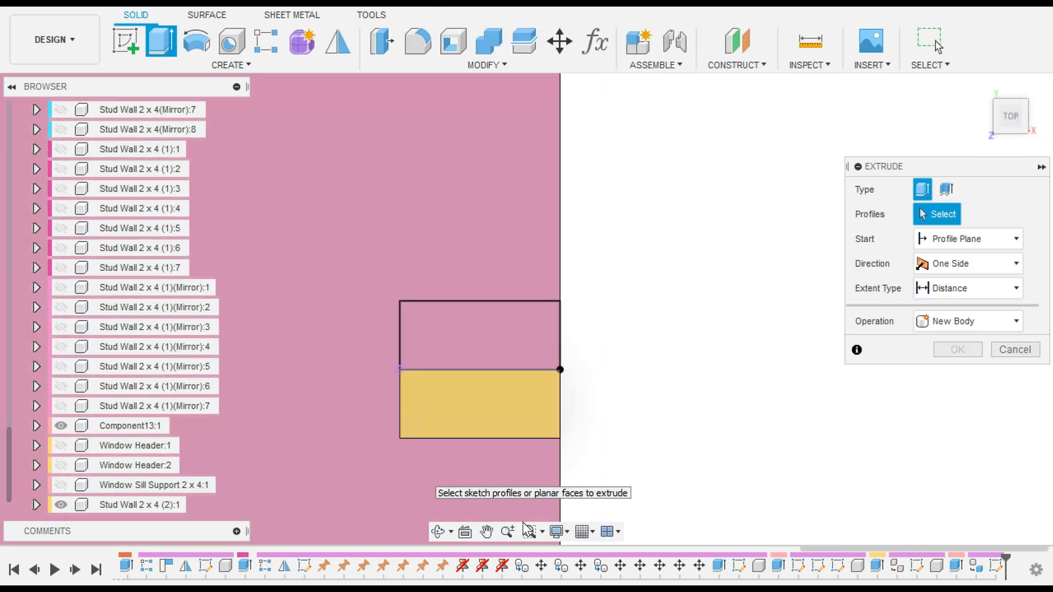
{"action": "left_click", "coordinate": [486, 341]}
{"action": "left_click_drag", "start_coordinate": [1005, 116], "coordinate": [980, 101]}
{"action": "middle_click_drag", "start_coordinate": [703, 250], "coordinate": [600, 285]}
{"action": "scroll", "coordinate": [614, 284], "scroll_direction": "down", "scroll_amount": 3}
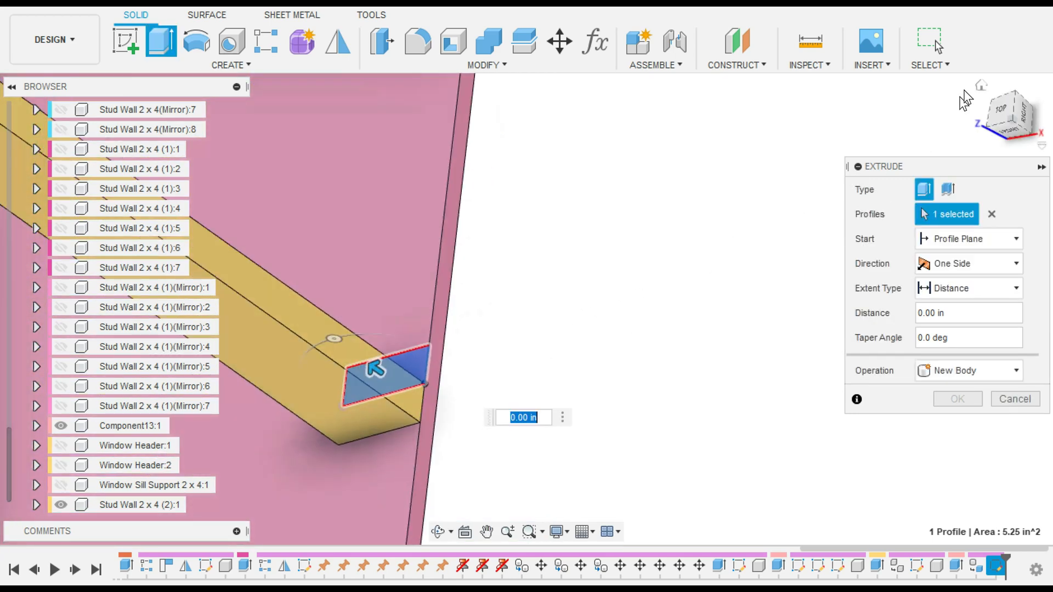
{"action": "left_click", "coordinate": [981, 85]}
{"action": "scroll", "coordinate": [658, 466], "scroll_direction": "up", "scroll_amount": 3}
{"action": "middle_click_drag", "start_coordinate": [698, 482], "coordinate": [523, 382], "text": "shift"}
{"action": "left_click", "coordinate": [61, 484]}
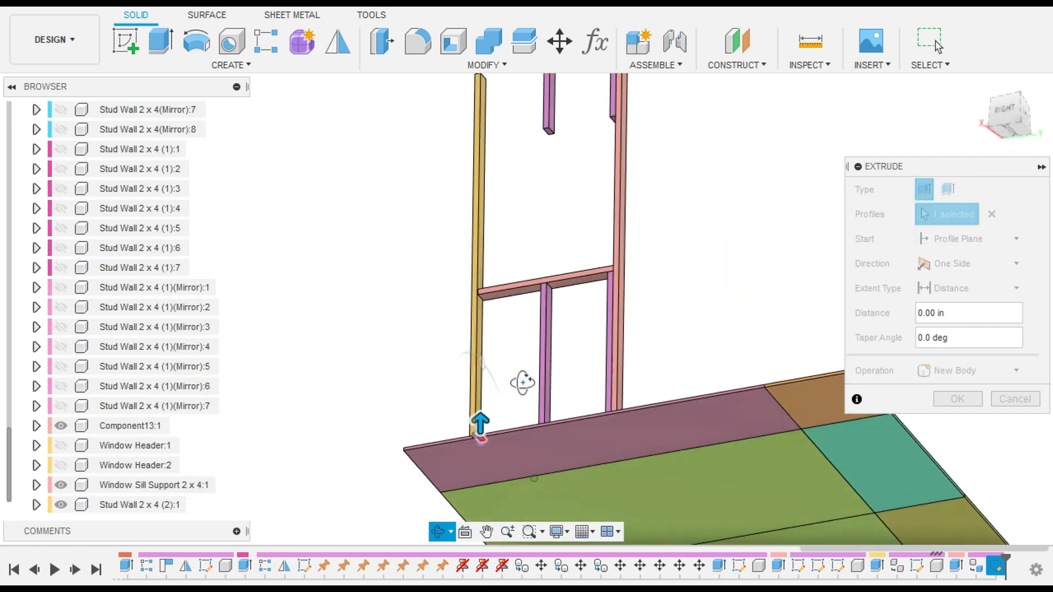
Step: Extrude the rectangle up to the underside of the window sill support as a new component
{"action": "left_click", "coordinate": [971, 288]}
{"action": "left_click", "coordinate": [973, 327]}
{"action": "scroll", "coordinate": [486, 301], "scroll_direction": "up", "scroll_amount": 5}
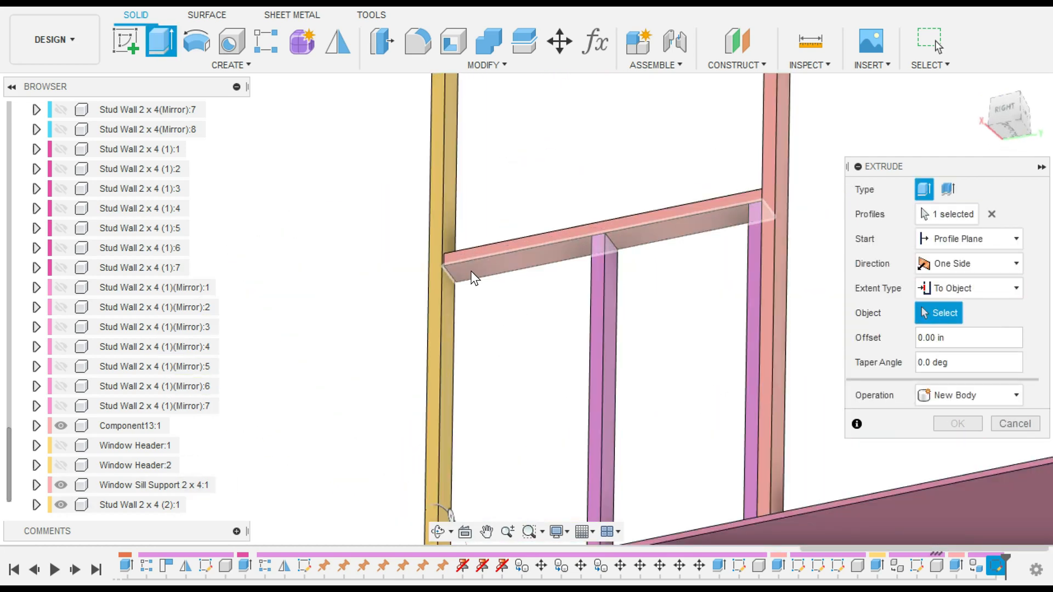
{"action": "left_click", "coordinate": [475, 279]}
{"action": "left_click", "coordinate": [970, 420]}
{"action": "left_click", "coordinate": [973, 512]}
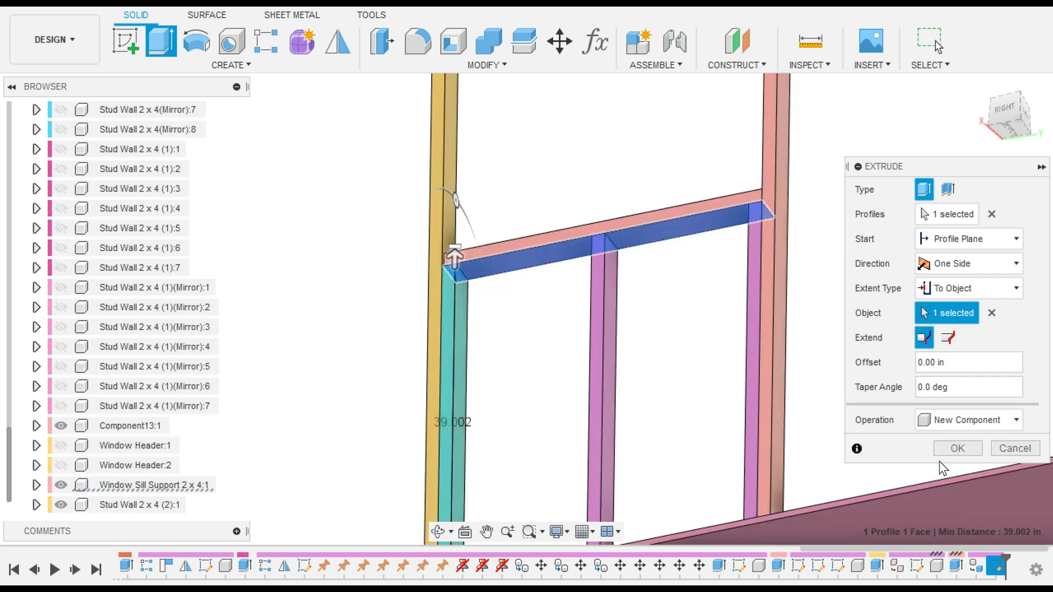
{"action": "left_click", "coordinate": [954, 451]}
Step: Identify the short middle stud above the window opening by hiding Body3 and Body4
{"action": "scroll", "coordinate": [518, 202], "scroll_direction": "down", "scroll_amount": 2}
{"action": "middle_click_drag", "start_coordinate": [614, 110], "coordinate": [591, 315]}
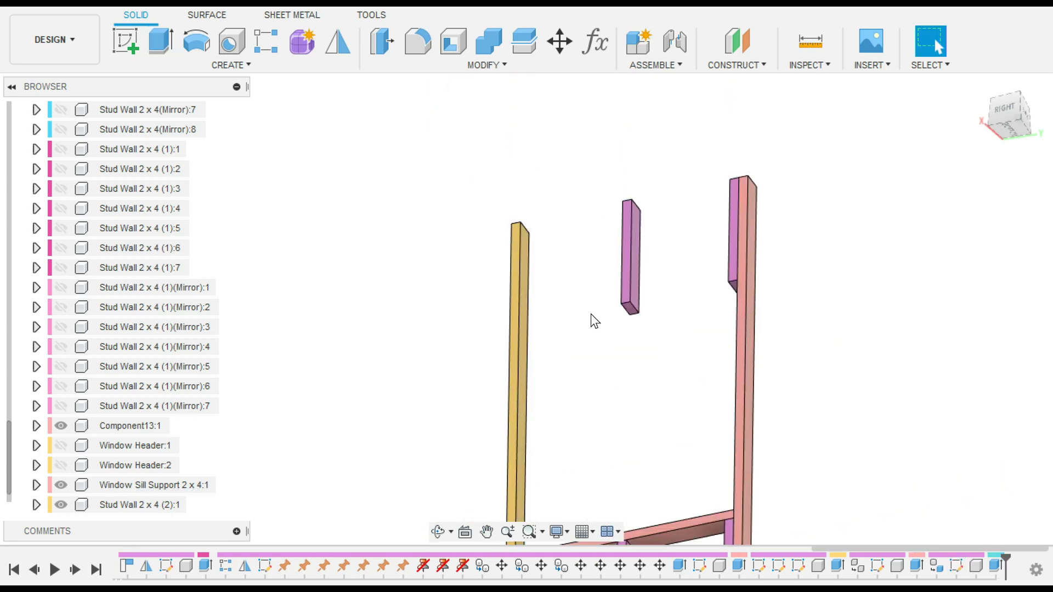
{"action": "left_click_drag", "start_coordinate": [653, 322], "coordinate": [608, 200]}
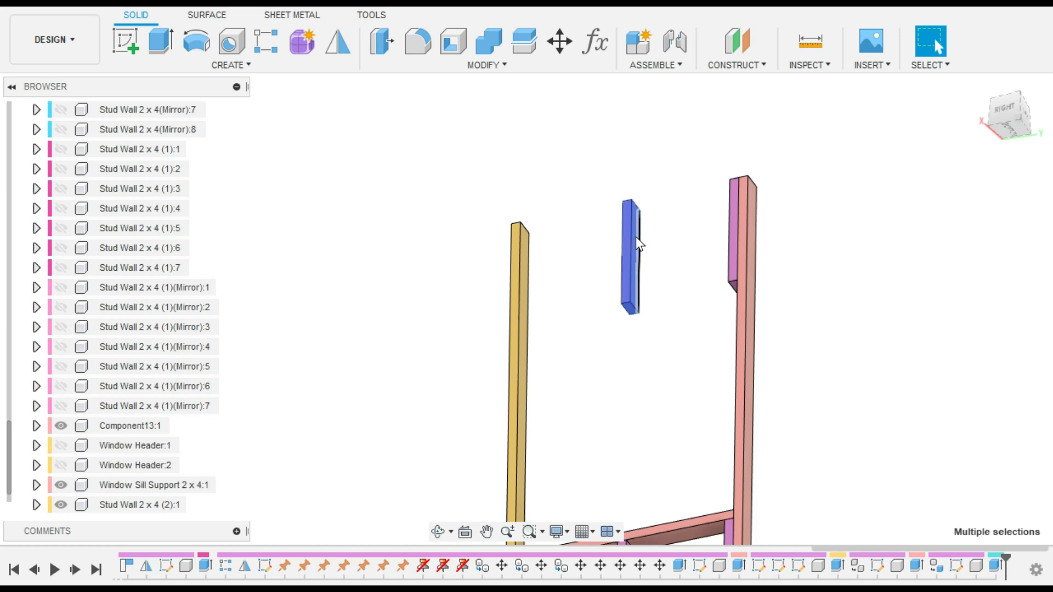
{"action": "left_click", "coordinate": [629, 262]}
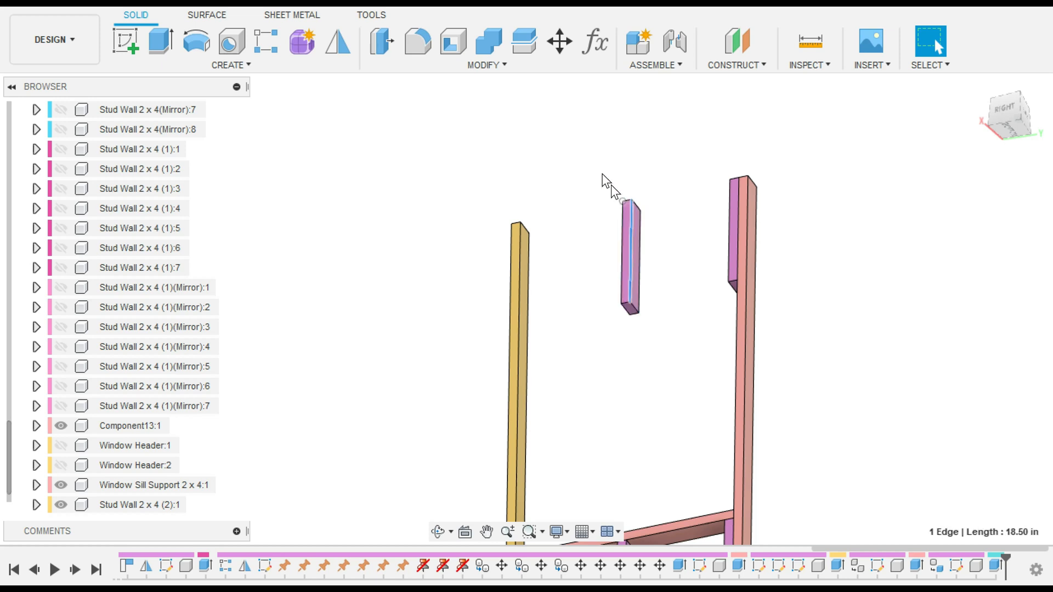
{"action": "left_click_drag", "start_coordinate": [602, 173], "coordinate": [689, 337]}
{"action": "left_click", "coordinate": [630, 251]}
{"action": "scroll", "coordinate": [143, 213], "scroll_direction": "up", "scroll_amount": 5}
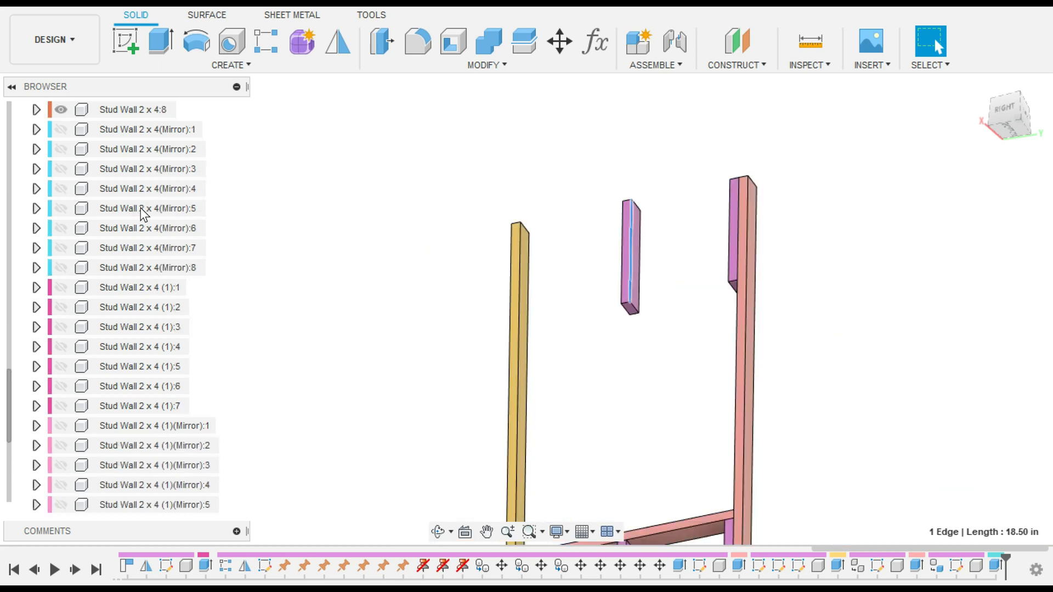
{"action": "scroll", "coordinate": [142, 214], "scroll_direction": "up", "scroll_amount": 4}
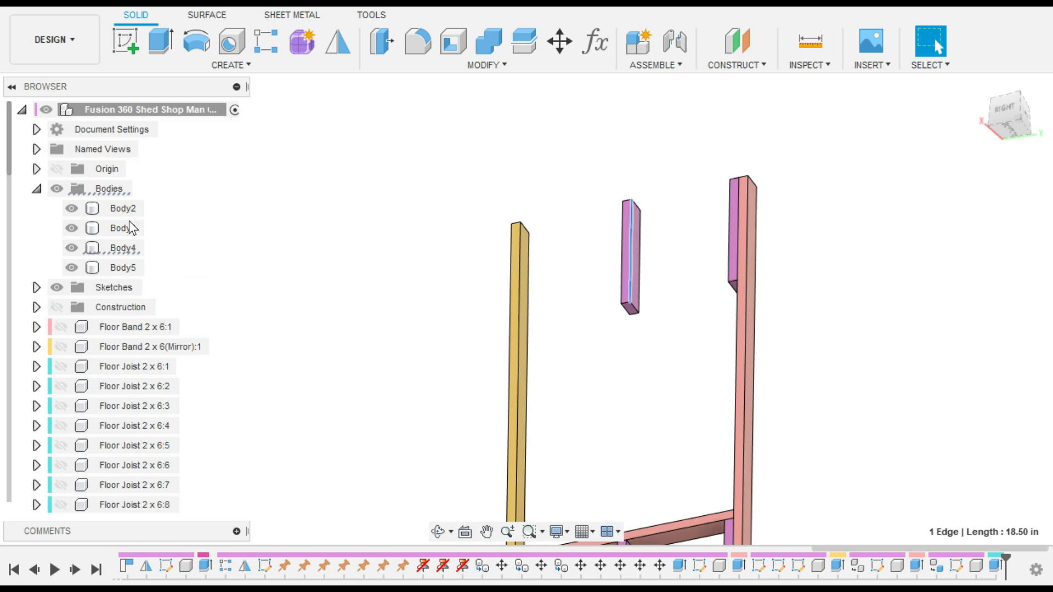
{"action": "left_click", "coordinate": [72, 228]}
{"action": "left_click", "coordinate": [71, 248]}
{"action": "scroll", "coordinate": [640, 241], "scroll_direction": "down", "scroll_amount": 3}
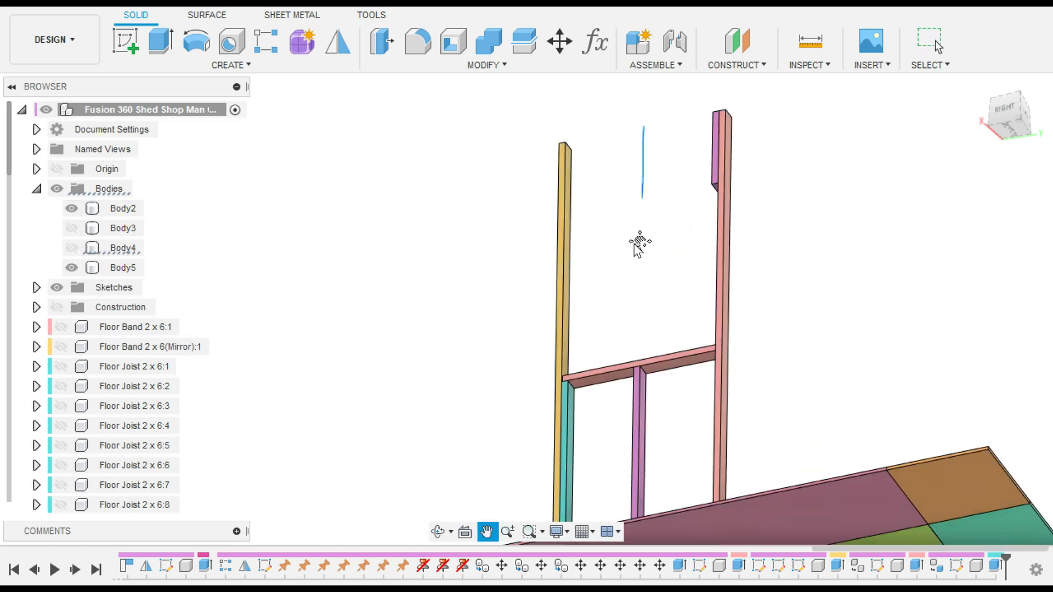
Step: Show Body4 and place a copy of it against the inner face of the full-height Stud Wall 2 x 4 (2) stud
{"action": "left_click", "coordinate": [72, 247]}
{"action": "left_click", "coordinate": [117, 247]}
{"action": "key", "text": "ctrl+c"}
{"action": "key", "text": "ctrl+v"}
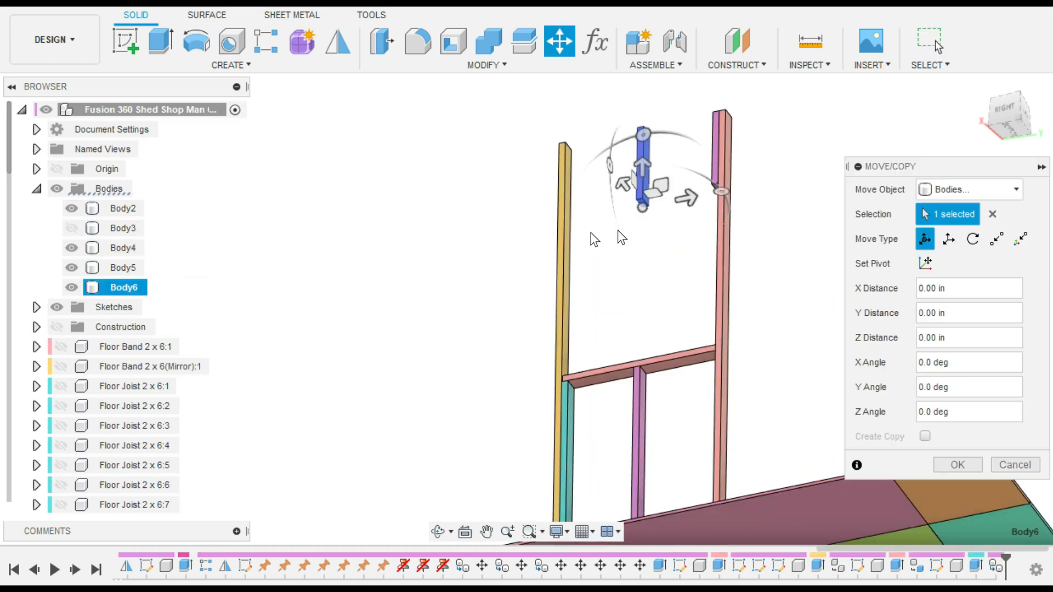
{"action": "left_click_drag", "start_coordinate": [686, 201], "coordinate": [607, 206]}
{"action": "scroll", "coordinate": [607, 207], "scroll_direction": "up", "scroll_amount": 3}
{"action": "key", "text": "Return"}
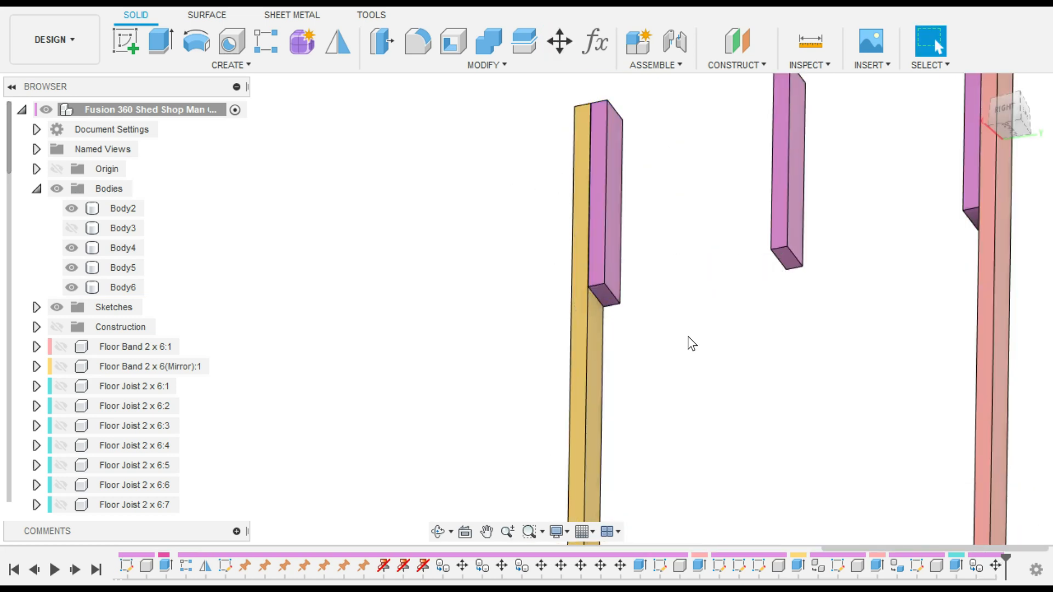
Step: Hide all sketches and show Body3, with the whole model in the home view
{"action": "scroll", "coordinate": [688, 336], "scroll_direction": "down", "scroll_amount": 3}
{"action": "left_click", "coordinate": [1005, 113]}
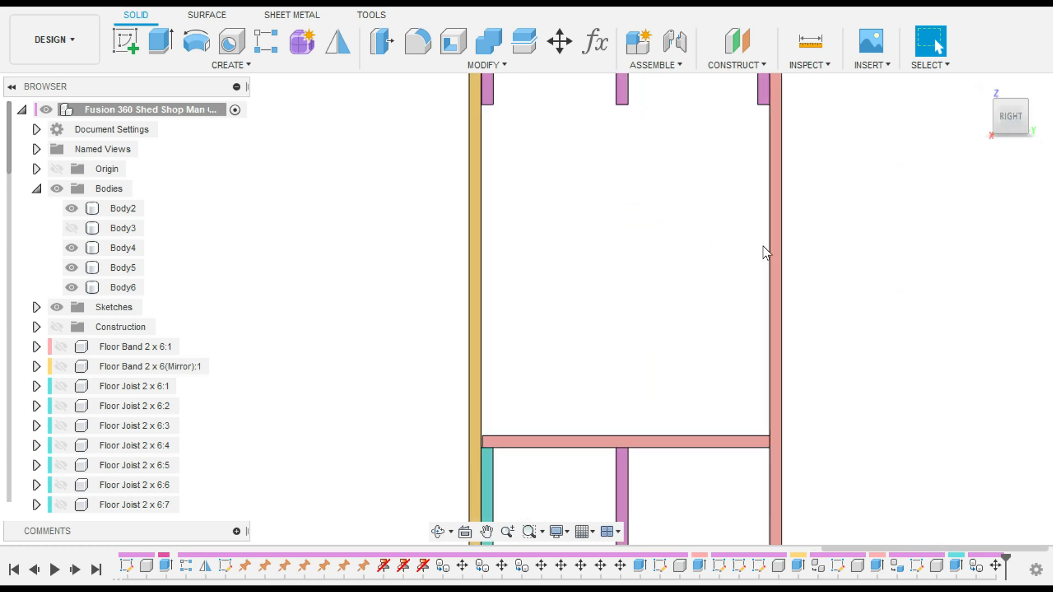
{"action": "left_click", "coordinate": [981, 85]}
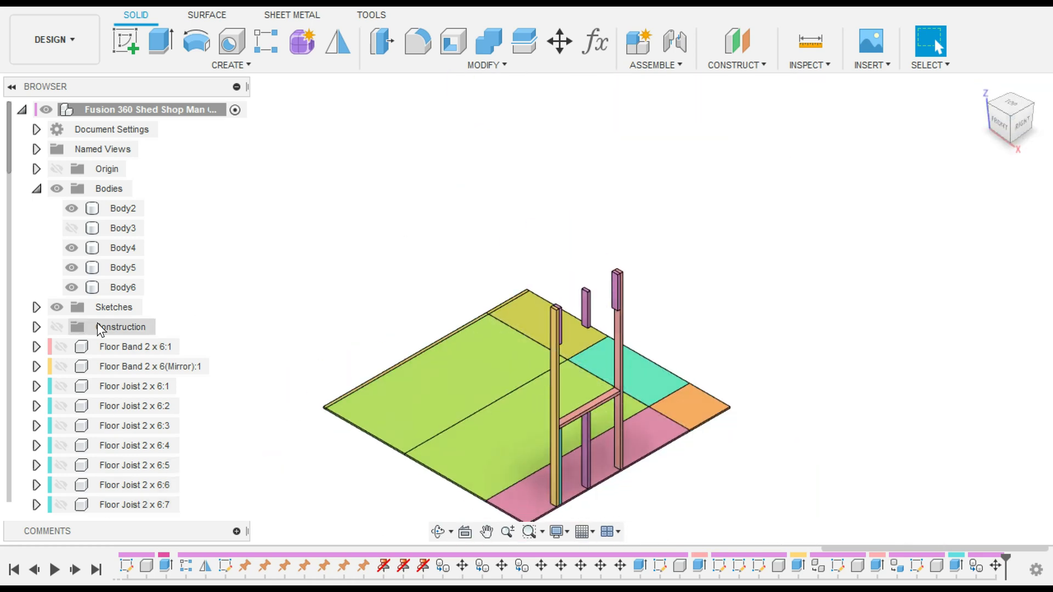
{"action": "left_click", "coordinate": [56, 307]}
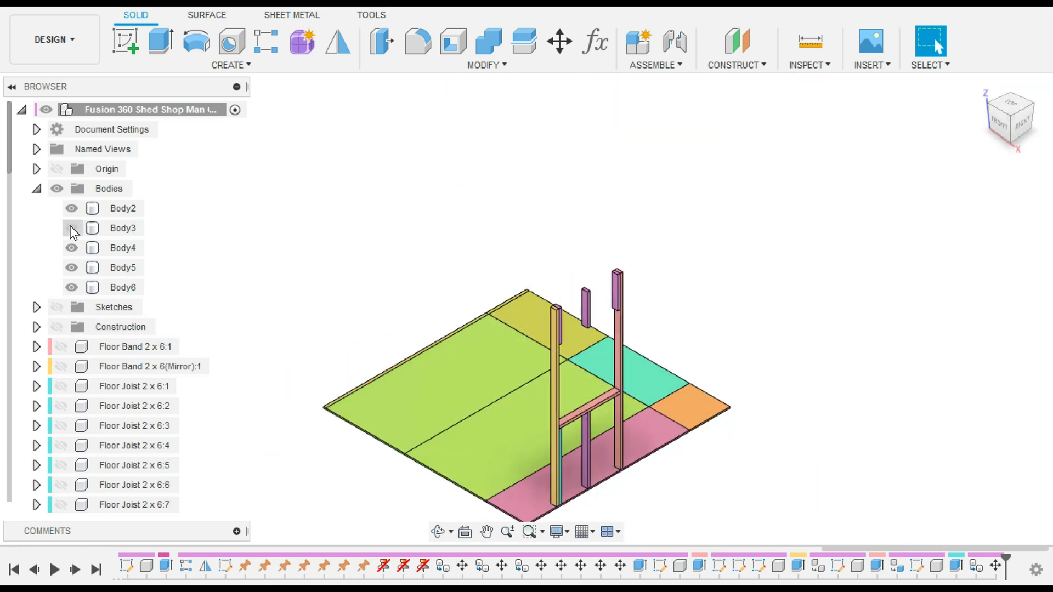
{"action": "left_click", "coordinate": [36, 189]}
Step: Show both floor bands and all Floor Joist 2 x 6 components
{"action": "left_click", "coordinate": [136, 250]}
{"action": "scroll", "coordinate": [129, 329], "scroll_direction": "down", "scroll_amount": 2}
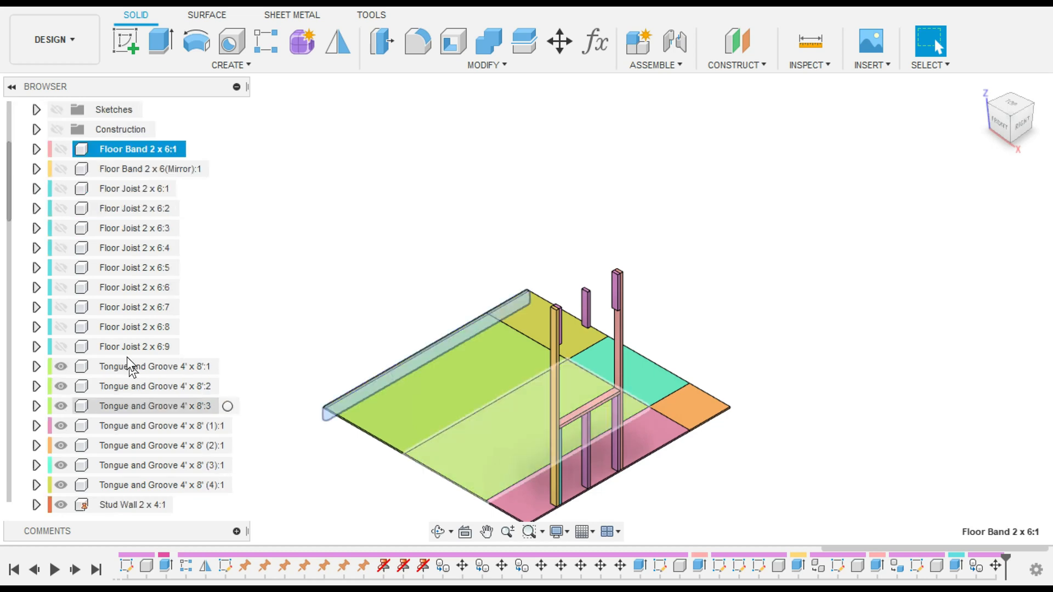
{"action": "left_click", "coordinate": [127, 348], "text": "shift"}
{"action": "key", "text": "v"}
{"action": "left_click", "coordinate": [285, 371]}
{"action": "scroll", "coordinate": [281, 372], "scroll_direction": "up", "scroll_amount": 2}
{"action": "scroll", "coordinate": [127, 455], "scroll_direction": "up", "scroll_amount": 2}
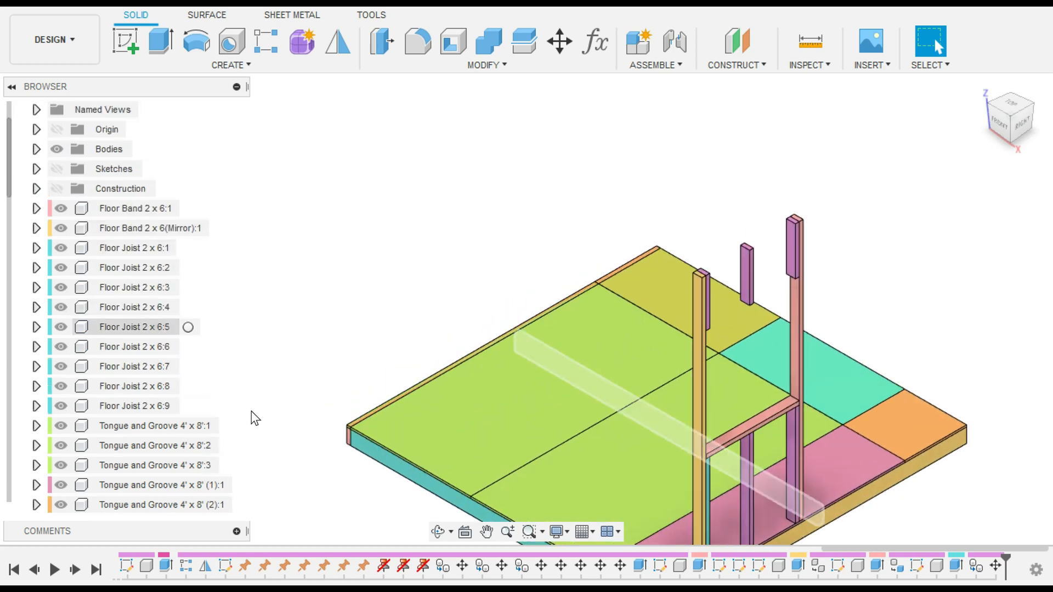
{"action": "scroll", "coordinate": [251, 411], "scroll_direction": "up", "scroll_amount": 3}
Step: Show both Window Headers and all wall studs from Stud Wall 2 x 4(Mirror):1 through Stud Wall 2 x 4 (1)(Mirror):7
{"action": "scroll", "coordinate": [134, 449], "scroll_direction": "down", "scroll_amount": 10}
{"action": "scroll", "coordinate": [130, 466], "scroll_direction": "down", "scroll_amount": 3}
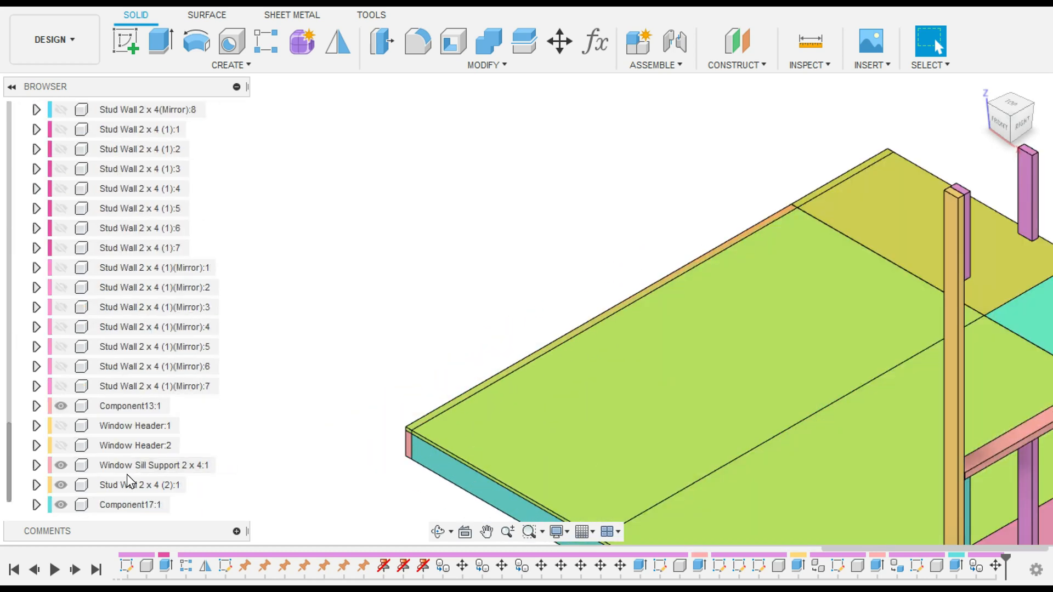
{"action": "left_click", "coordinate": [118, 387]}
{"action": "scroll", "coordinate": [137, 329], "scroll_direction": "up", "scroll_amount": 4}
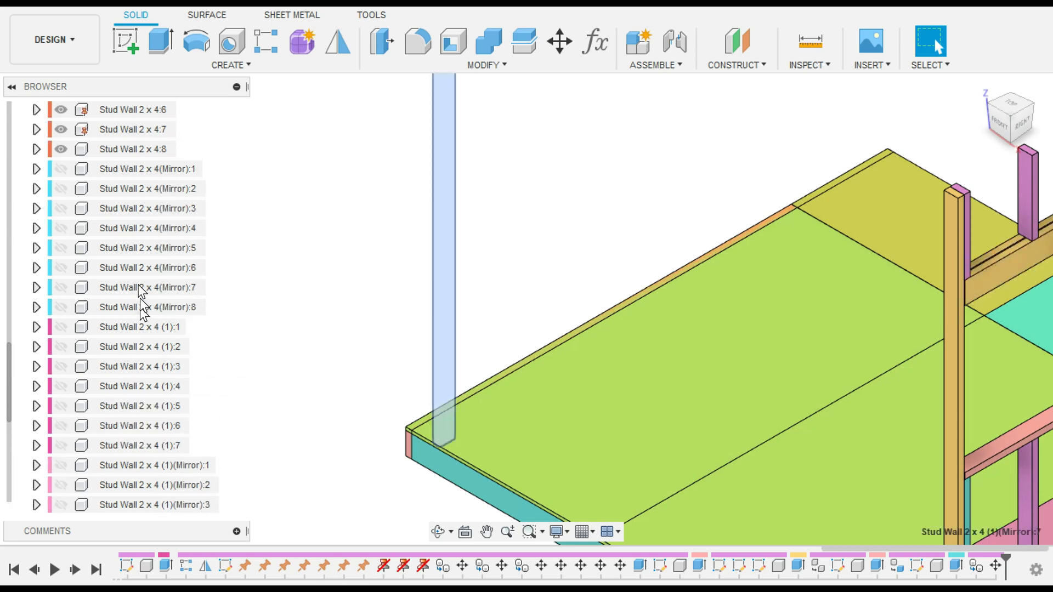
{"action": "left_click", "coordinate": [140, 189], "text": "shift"}
{"action": "key", "text": "v"}
{"action": "left_click", "coordinate": [256, 205]}
{"action": "scroll", "coordinate": [795, 256], "scroll_direction": "down", "scroll_amount": 3}
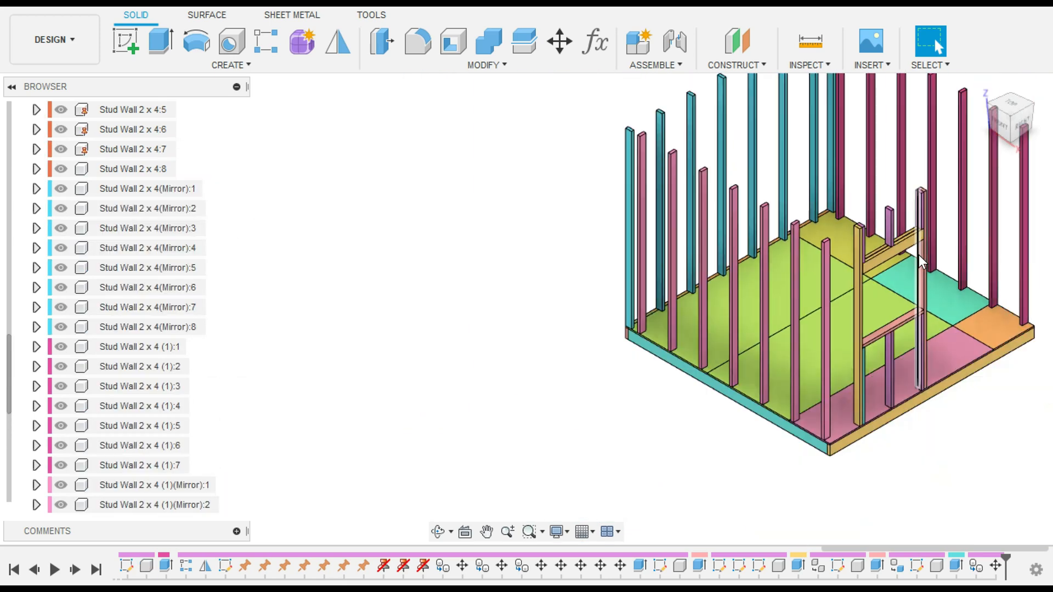
{"action": "middle_click_drag", "start_coordinate": [978, 412], "coordinate": [734, 437]}
Step: Review the component list from the floor joists through the wall studs to check the framing components
{"action": "scroll", "coordinate": [106, 366], "scroll_direction": "down", "scroll_amount": 4}
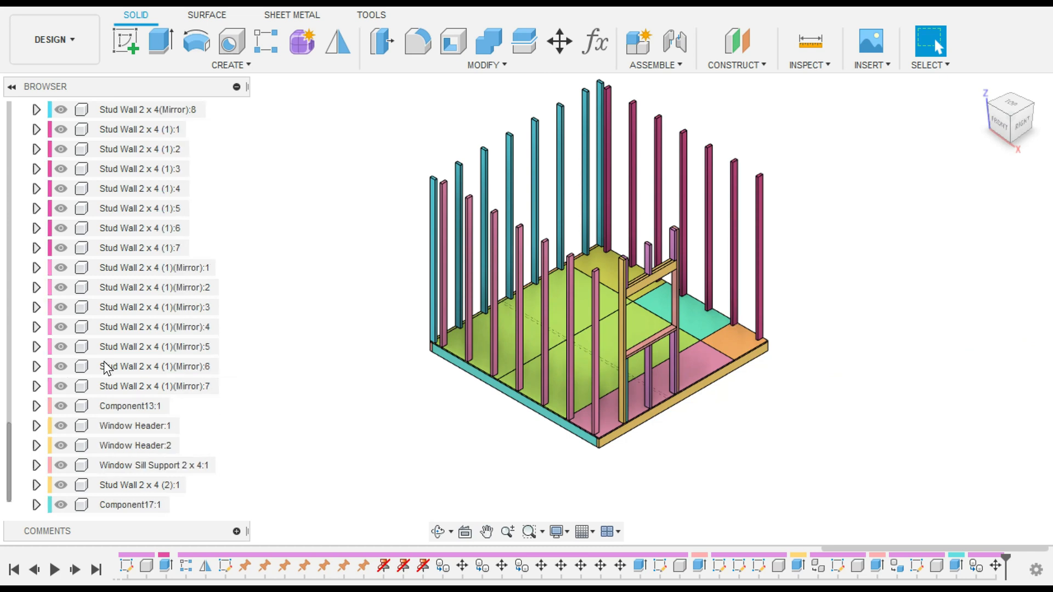
{"action": "scroll", "coordinate": [141, 376], "scroll_direction": "up", "scroll_amount": 9}
{"action": "scroll", "coordinate": [139, 338], "scroll_direction": "up", "scroll_amount": 4}
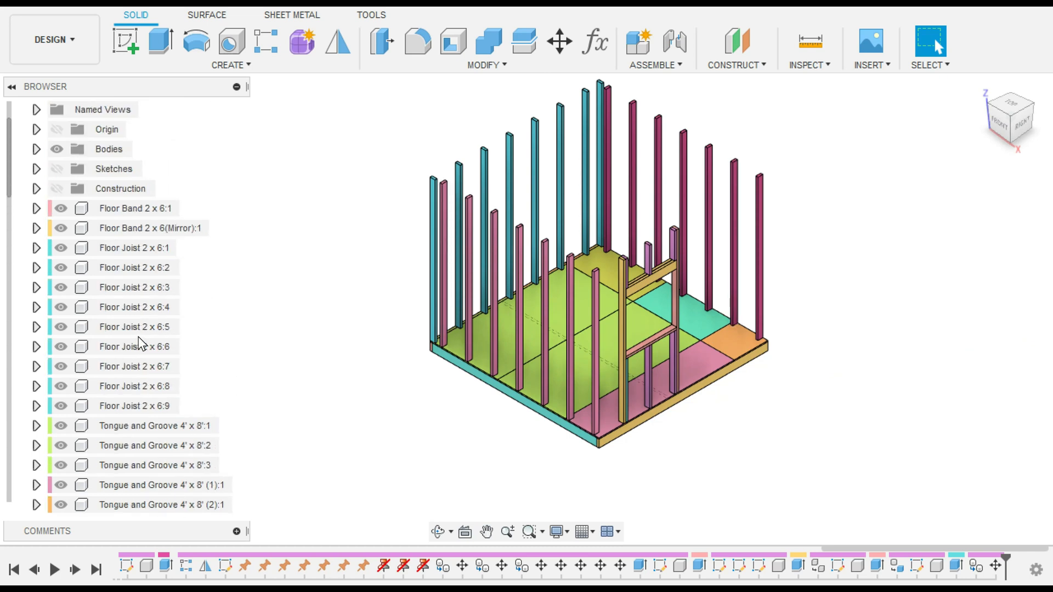
{"action": "scroll", "coordinate": [136, 336], "scroll_direction": "down", "scroll_amount": 4}
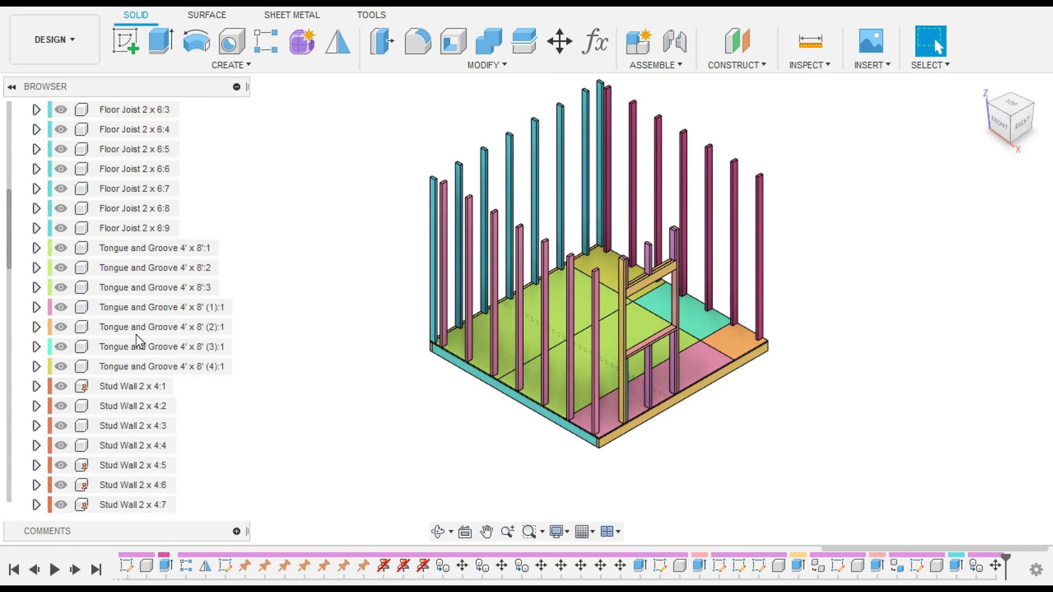
{"action": "scroll", "coordinate": [136, 334], "scroll_direction": "down", "scroll_amount": 4}
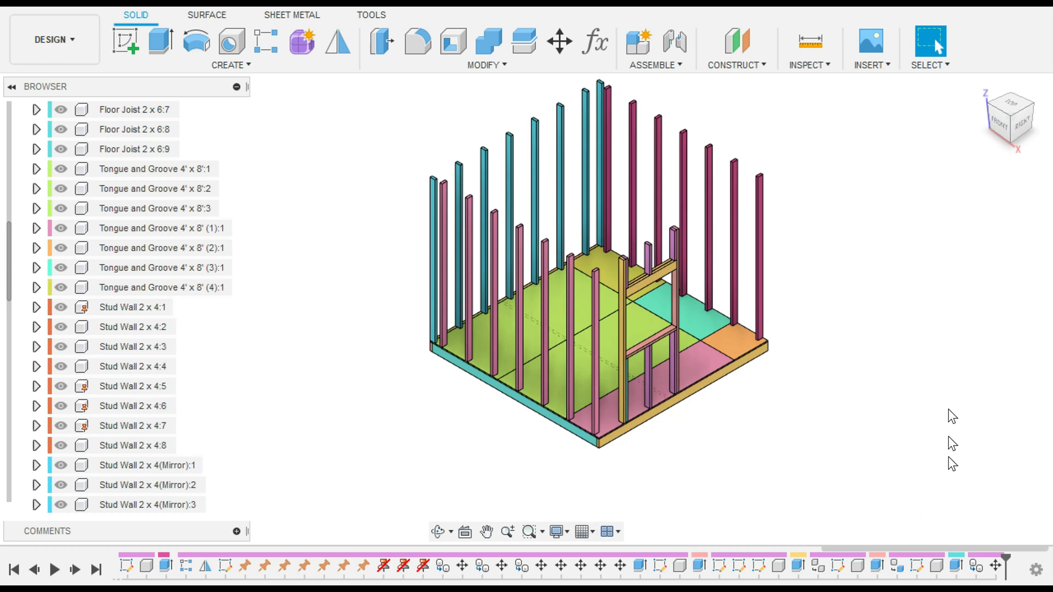
{"action": "scroll", "coordinate": [819, 426], "scroll_direction": "down", "scroll_amount": 1}
{"action": "scroll", "coordinate": [818, 425], "scroll_direction": "up", "scroll_amount": 5}
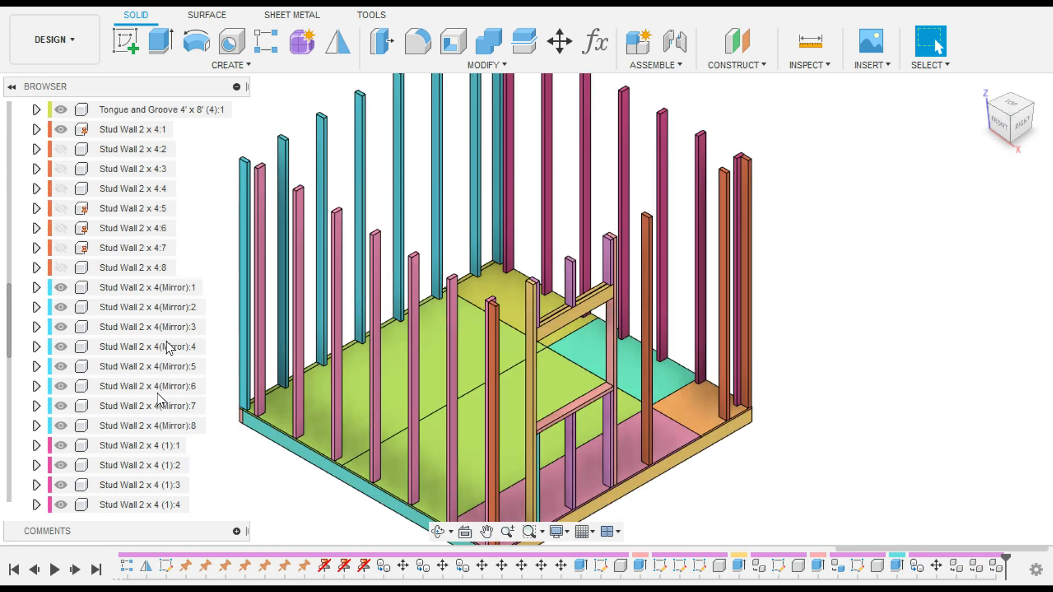
Step: Hide all wall studs from Stud Wall 2 x 4(Mirror):1 through Stud Wall 2 x 4 (1)(Mirror):7
{"action": "left_click", "coordinate": [144, 283]}
{"action": "scroll", "coordinate": [140, 316], "scroll_direction": "down", "scroll_amount": 1}
{"action": "scroll", "coordinate": [139, 316], "scroll_direction": "down", "scroll_amount": 6}
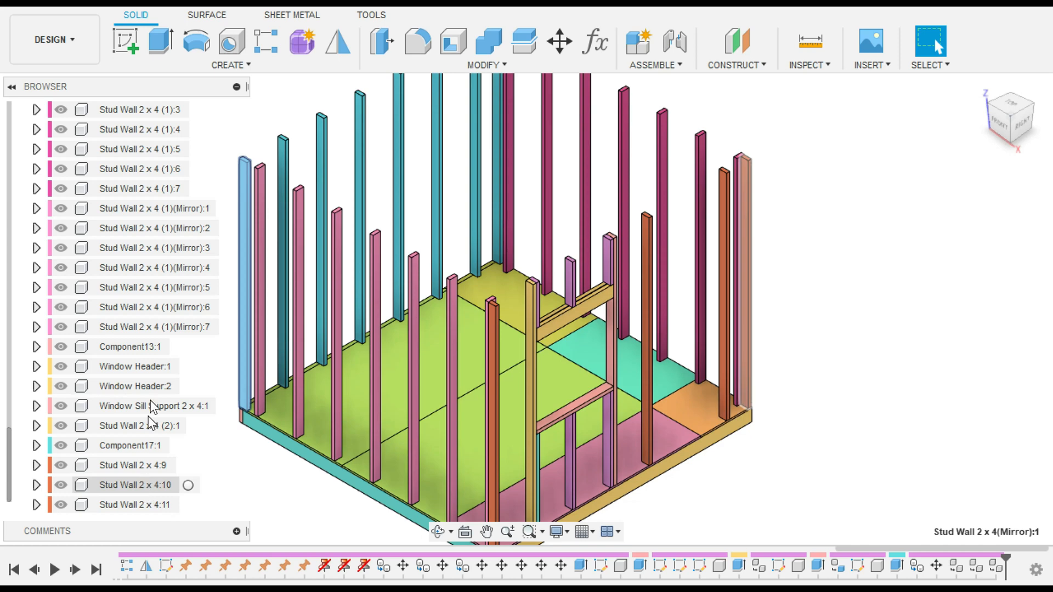
{"action": "left_click", "coordinate": [145, 329]}
{"action": "left_click", "coordinate": [144, 328], "text": "shift"}
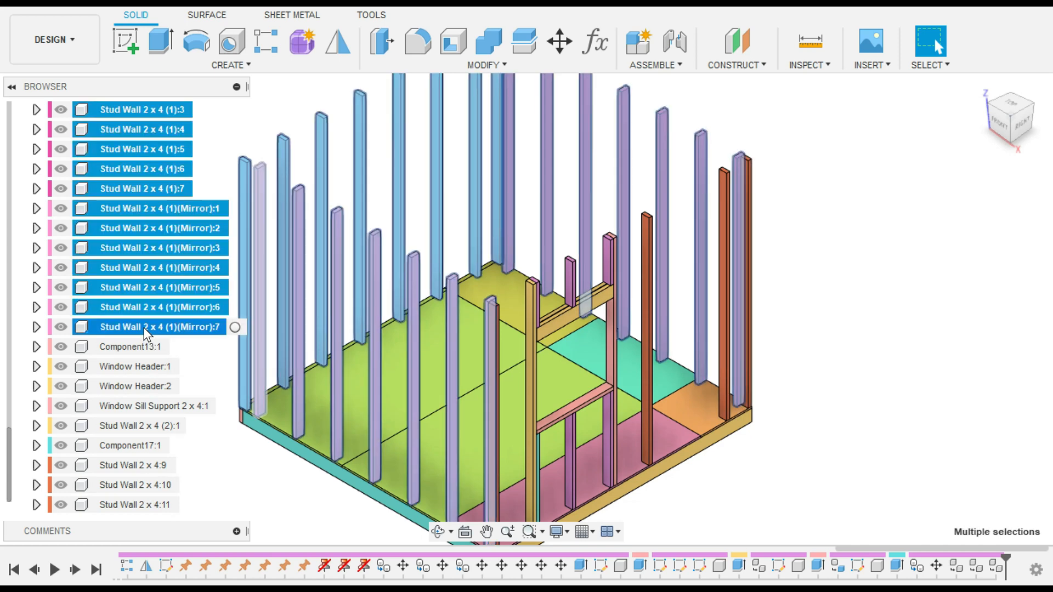
{"action": "key", "text": "v"}
{"action": "key", "text": "Escape"}
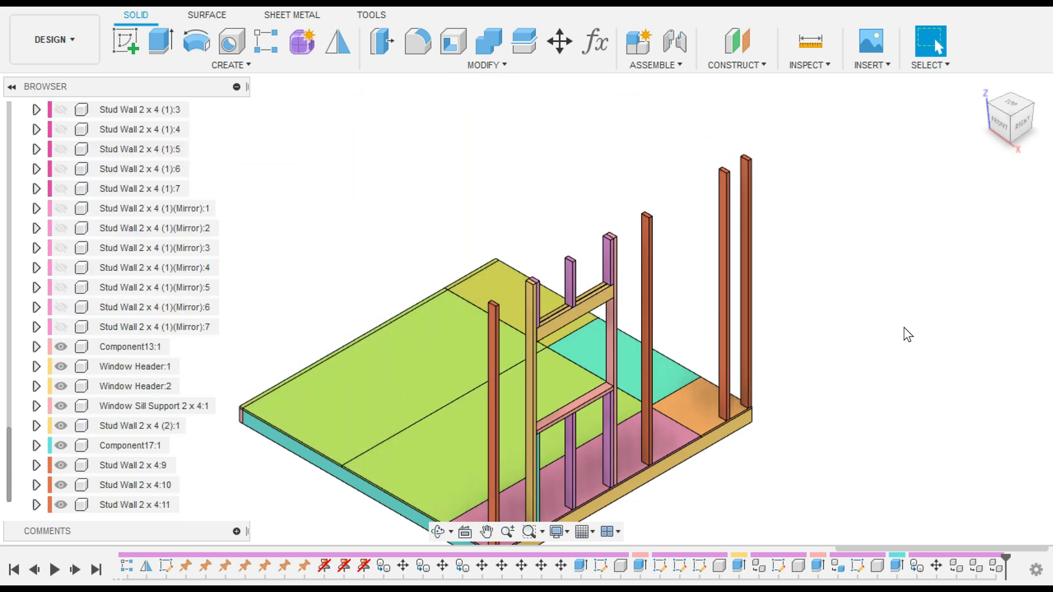
Step: Examine the window wall in the right side view, checking the stud edges on both sides of the wide gap beside the window
{"action": "left_click", "coordinate": [1021, 122]}
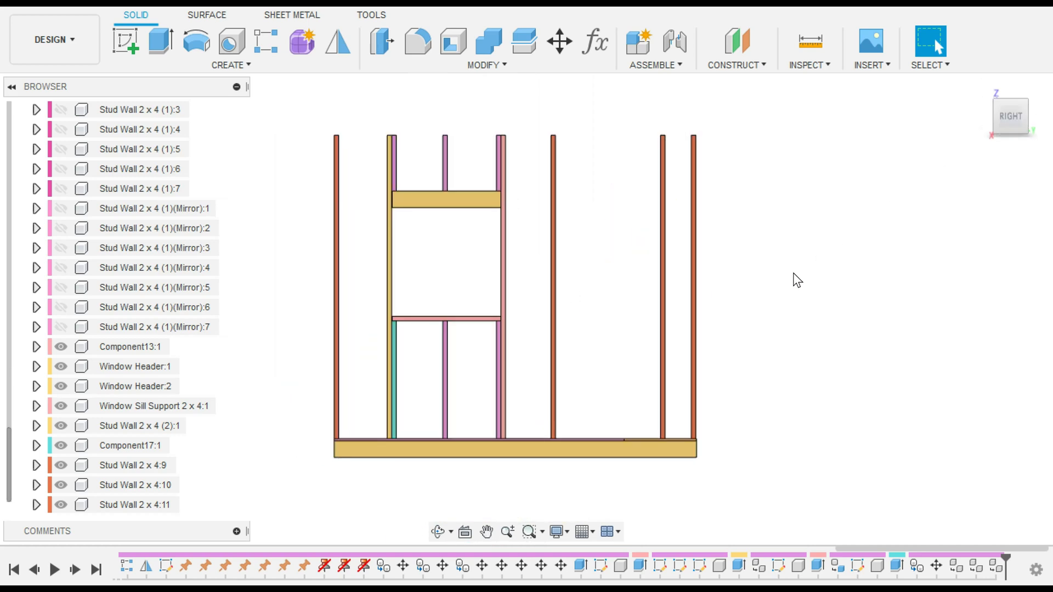
{"action": "scroll", "coordinate": [653, 305], "scroll_direction": "up", "scroll_amount": 4}
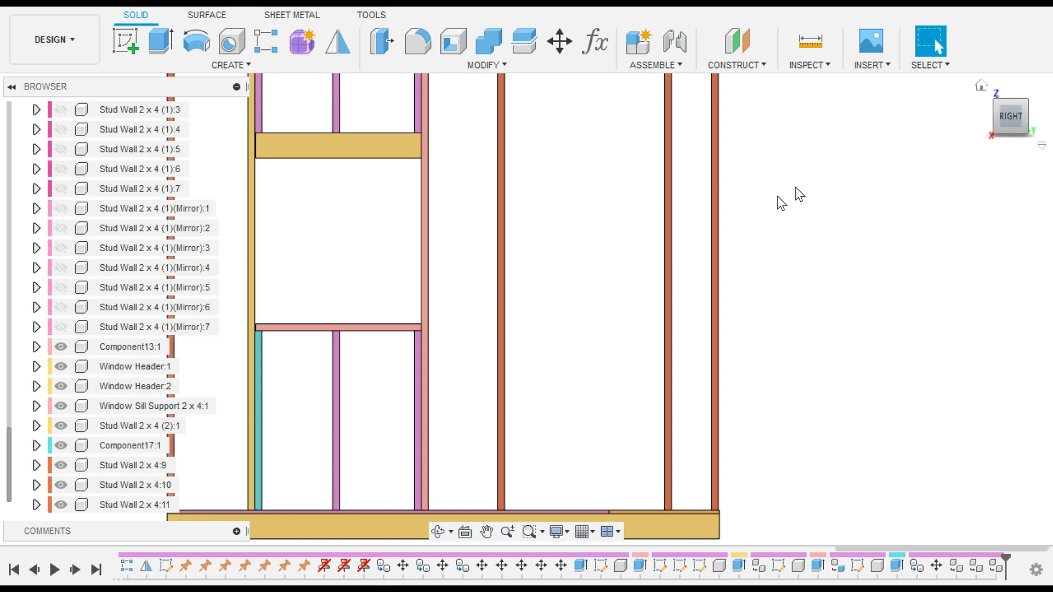
{"action": "left_click", "coordinate": [663, 259]}
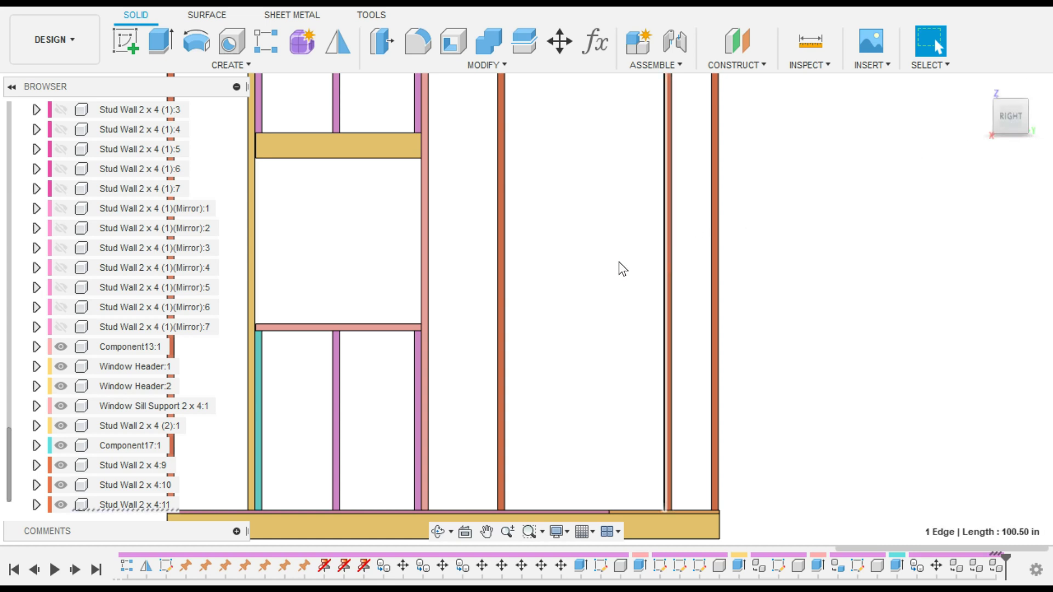
{"action": "left_click", "coordinate": [505, 273]}
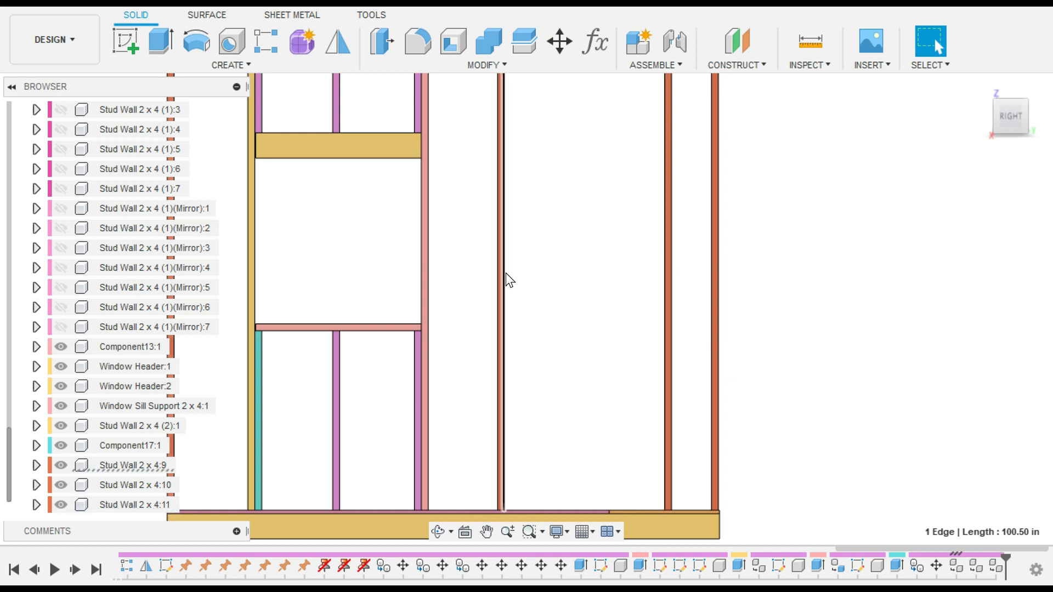
{"action": "left_click", "coordinate": [549, 290]}
{"action": "scroll", "coordinate": [602, 280], "scroll_direction": "down", "scroll_amount": 3}
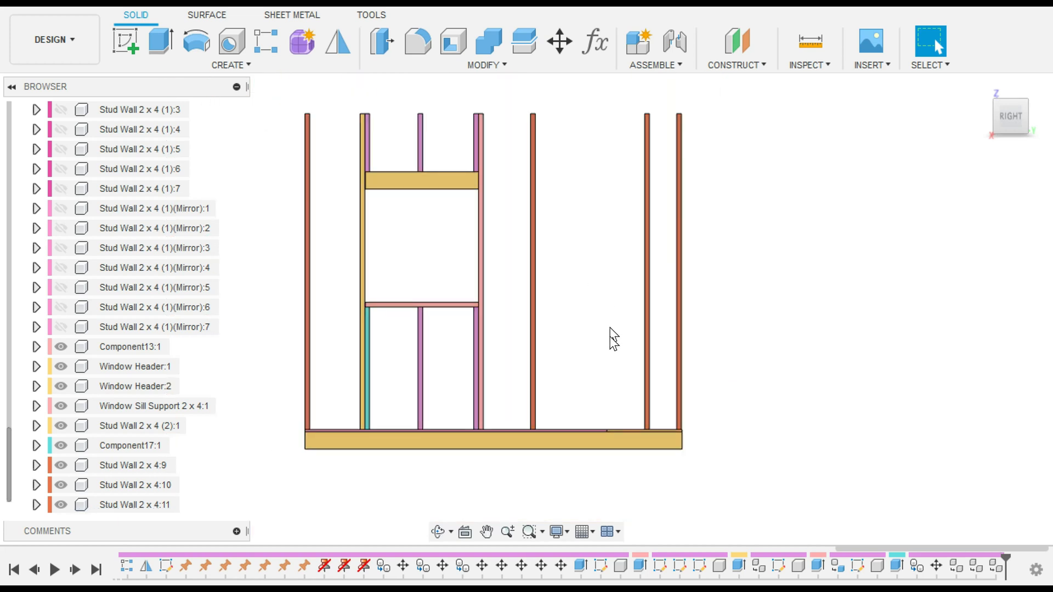
{"action": "scroll", "coordinate": [554, 310], "scroll_direction": "up", "scroll_amount": 2}
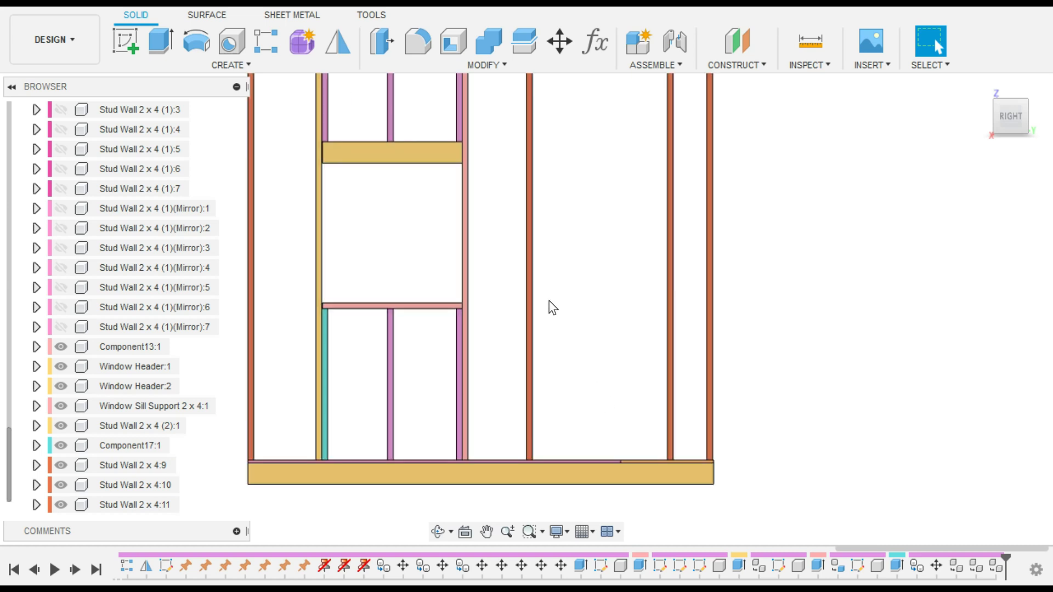
Step: Sketch a vertical construction line on the full-height stud beside the window, following its gap-side edge from the base past its top
{"action": "left_click", "coordinate": [126, 41]}
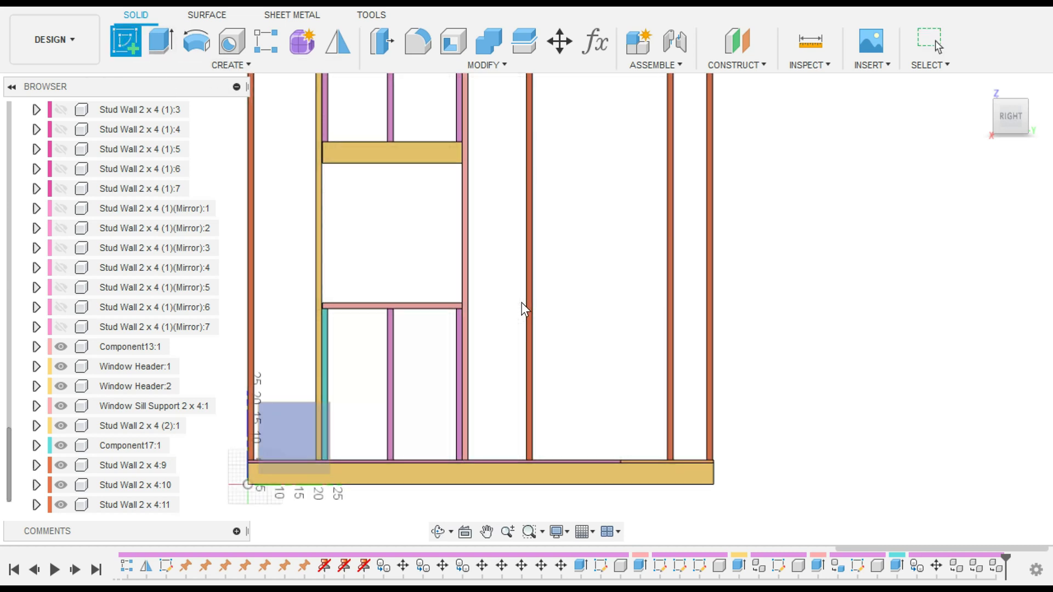
{"action": "left_click", "coordinate": [529, 290]}
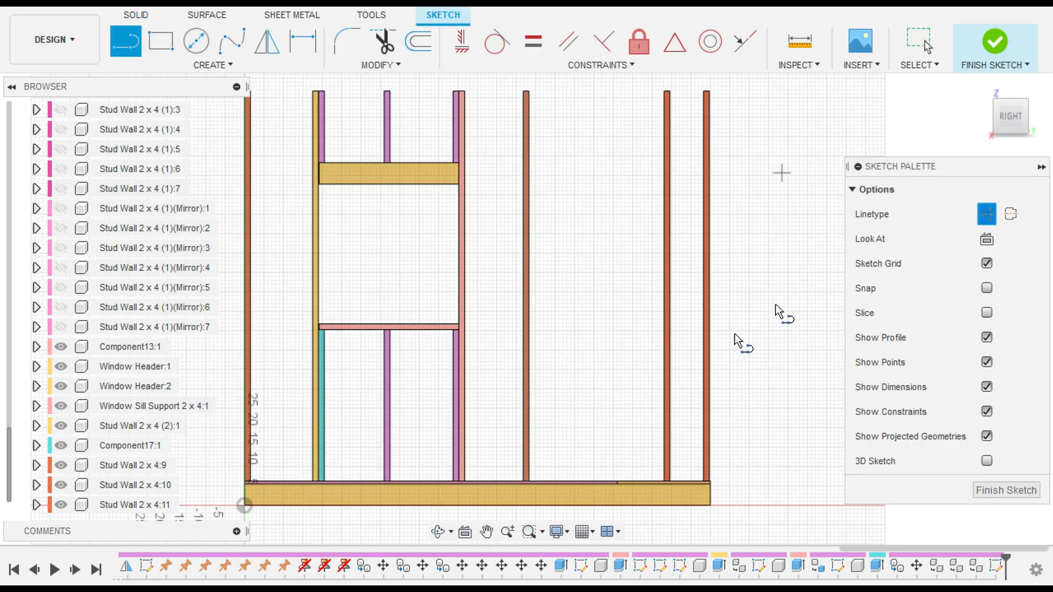
{"action": "scroll", "coordinate": [525, 477], "scroll_direction": "up", "scroll_amount": 5}
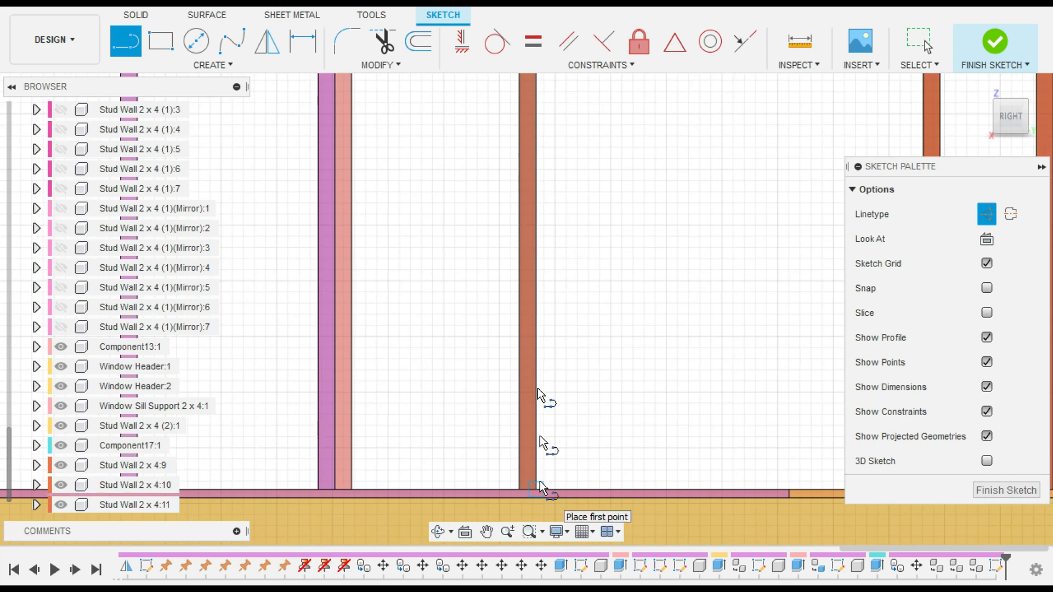
{"action": "left_click", "coordinate": [537, 487]}
{"action": "middle_click_drag", "start_coordinate": [546, 145], "coordinate": [604, 446]}
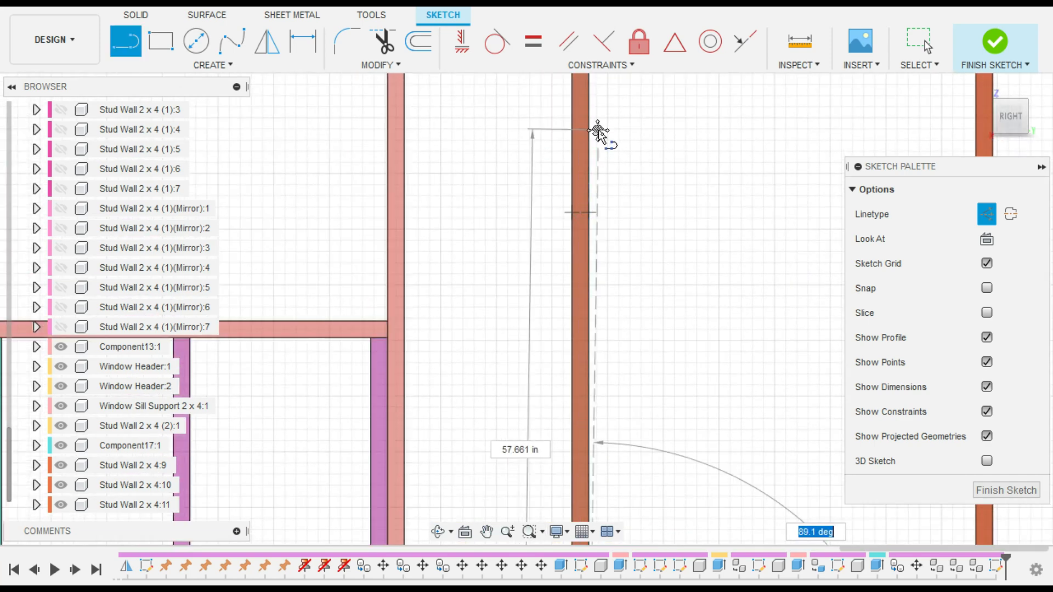
{"action": "scroll", "coordinate": [609, 254], "scroll_direction": "down", "scroll_amount": 5}
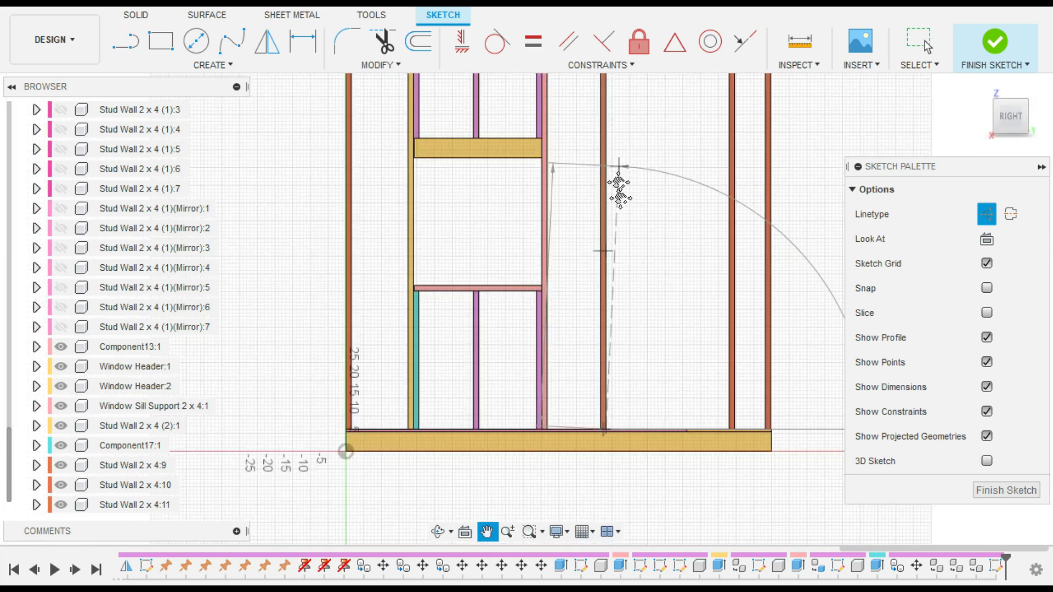
{"action": "middle_click_drag", "start_coordinate": [620, 189], "coordinate": [624, 296]}
{"action": "scroll", "coordinate": [620, 264], "scroll_direction": "down", "scroll_amount": 1}
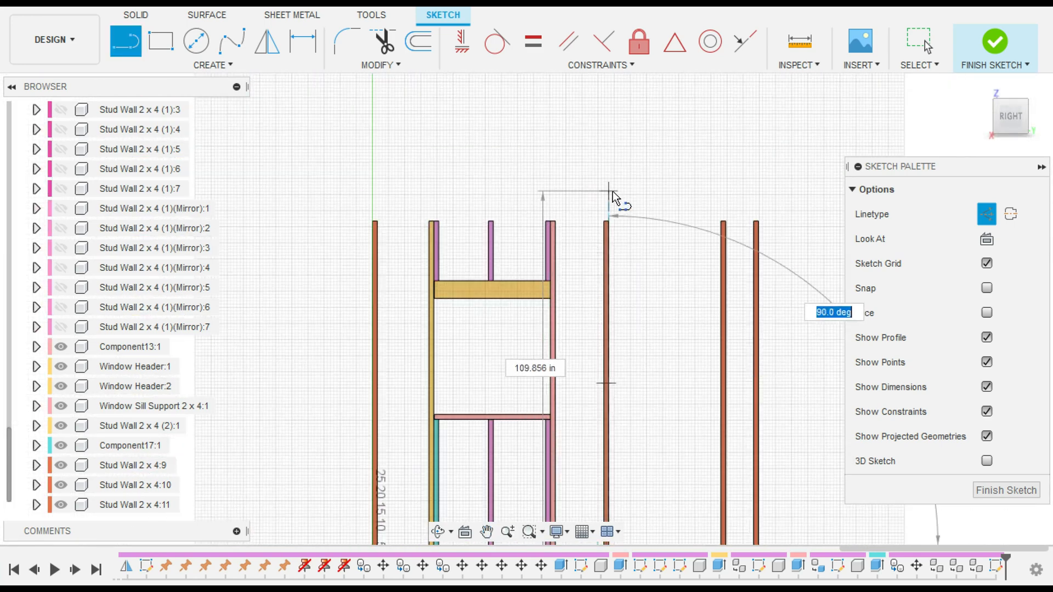
{"action": "left_click", "coordinate": [609, 158]}
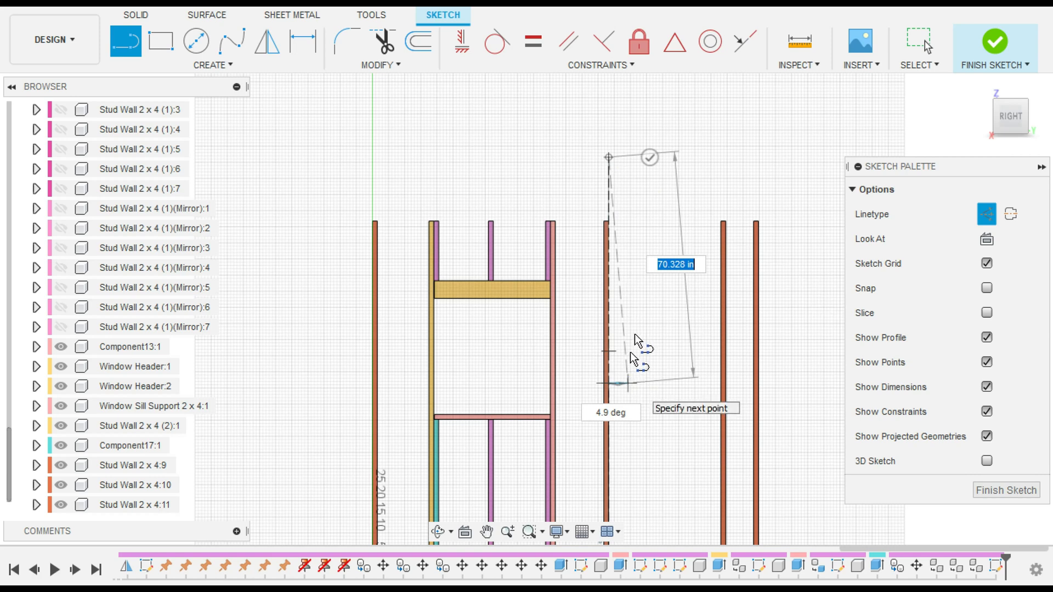
{"action": "left_click", "coordinate": [650, 157]}
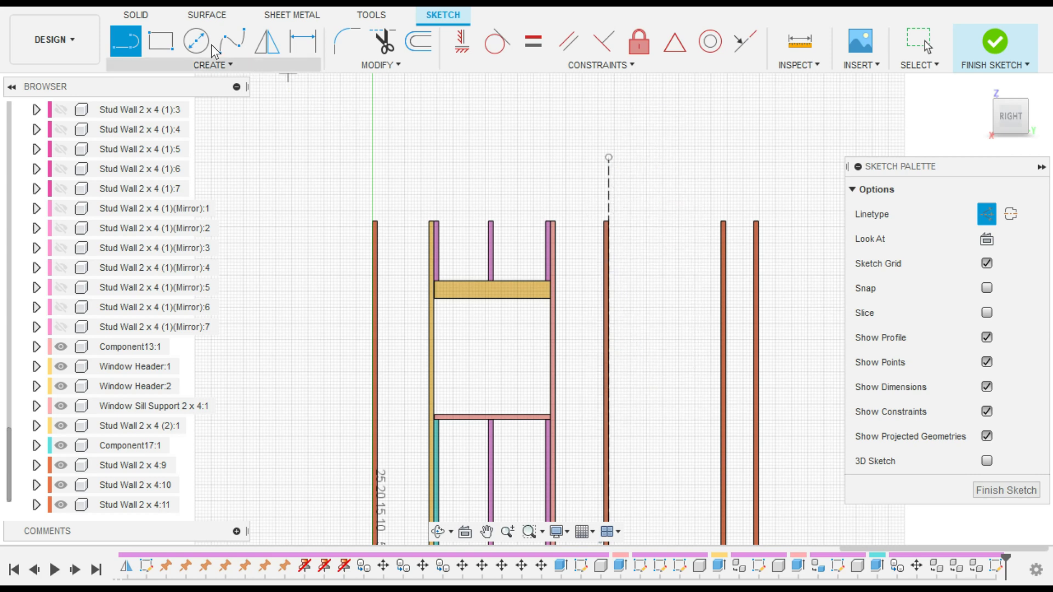
Step: Add a 36 in horizontal construction line from the vertical line across the wide gap and finish the sketch
{"action": "scroll", "coordinate": [635, 436], "scroll_direction": "up", "scroll_amount": 2}
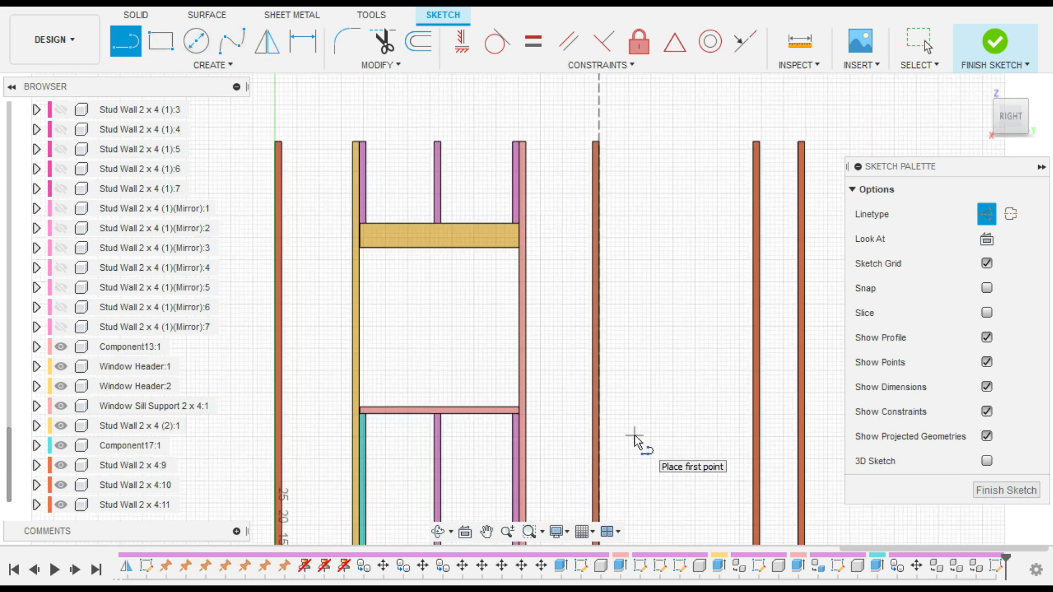
{"action": "left_click", "coordinate": [600, 363]}
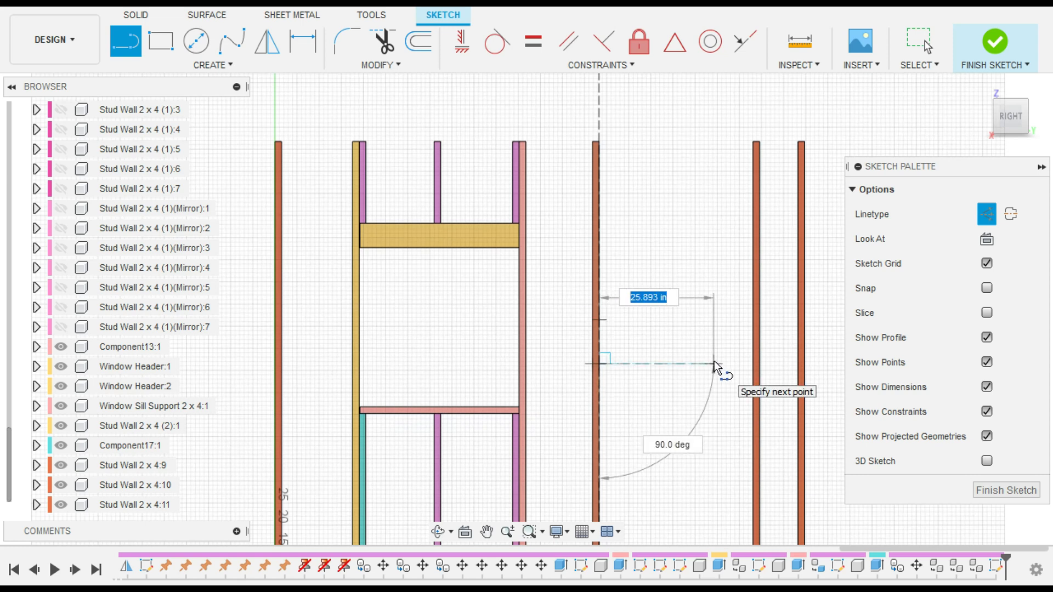
{"action": "type", "text": "36"}
{"action": "key", "text": "Tab"}
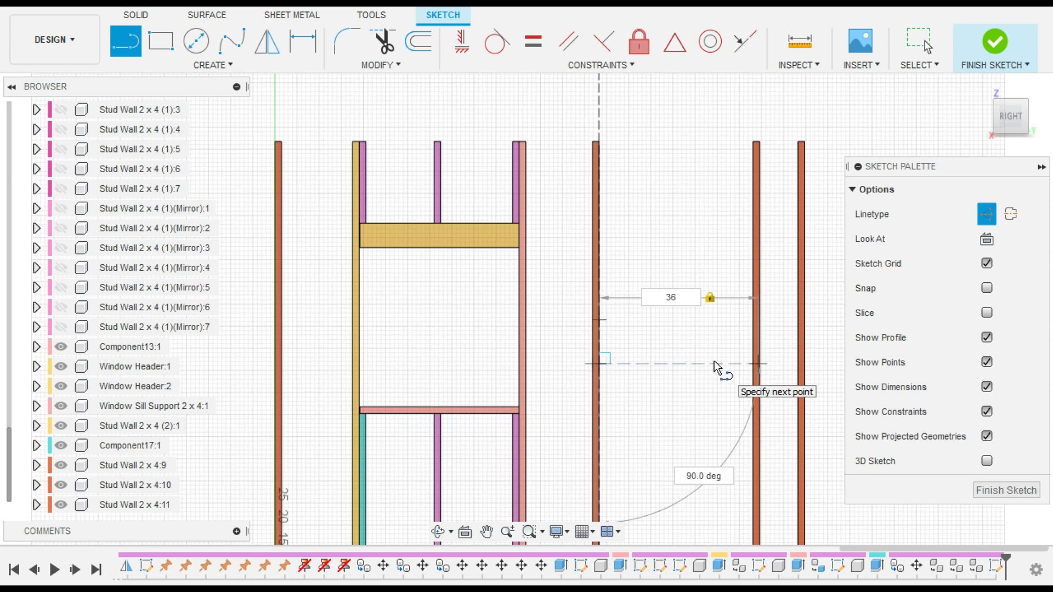
{"action": "key", "text": "Return"}
{"action": "key", "text": "Escape"}
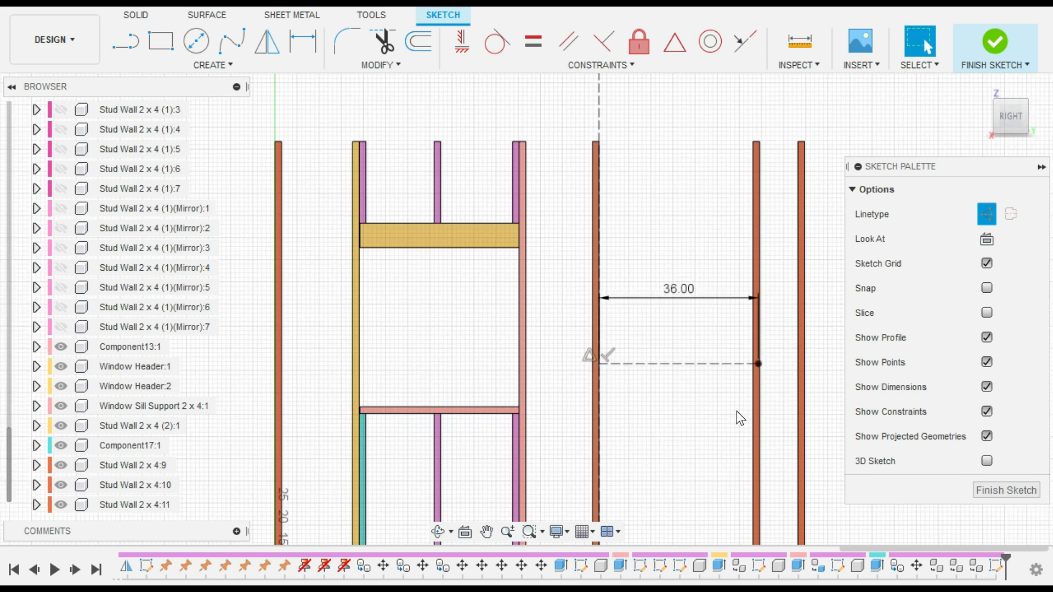
{"action": "scroll", "coordinate": [771, 418], "scroll_direction": "up", "scroll_amount": 3}
{"action": "scroll", "coordinate": [772, 418], "scroll_direction": "up", "scroll_amount": 3}
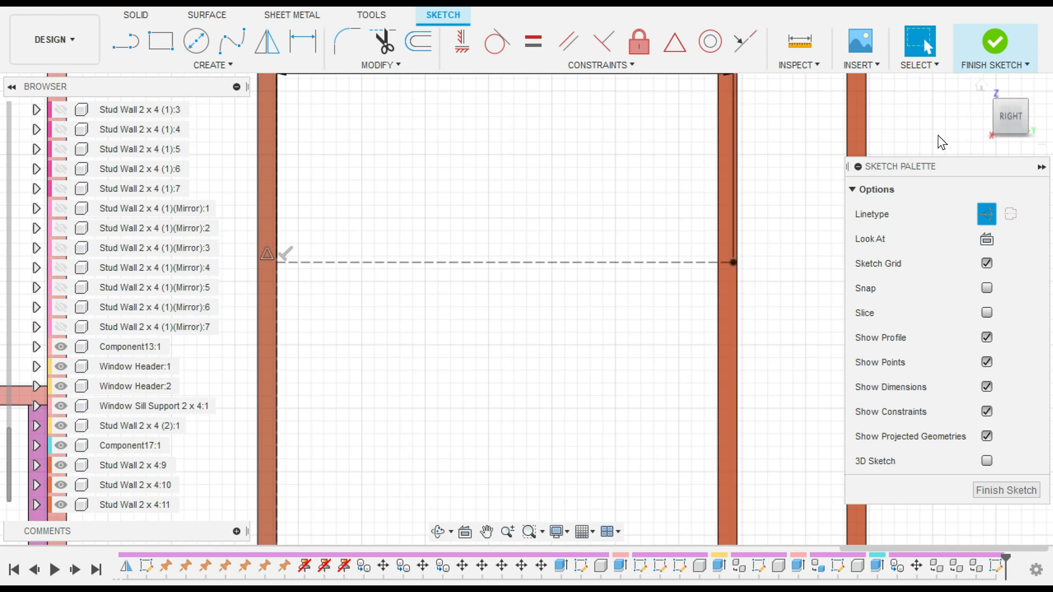
{"action": "mouse_move", "coordinate": [1019, 144]}
{"action": "middle_mouse_down", "text": "shift"}
{"action": "mouse_move", "coordinate": [1034, 167]}
{"action": "mouse_move", "coordinate": [1017, 421]}
{"action": "middle_mouse_up", "text": "shift"}
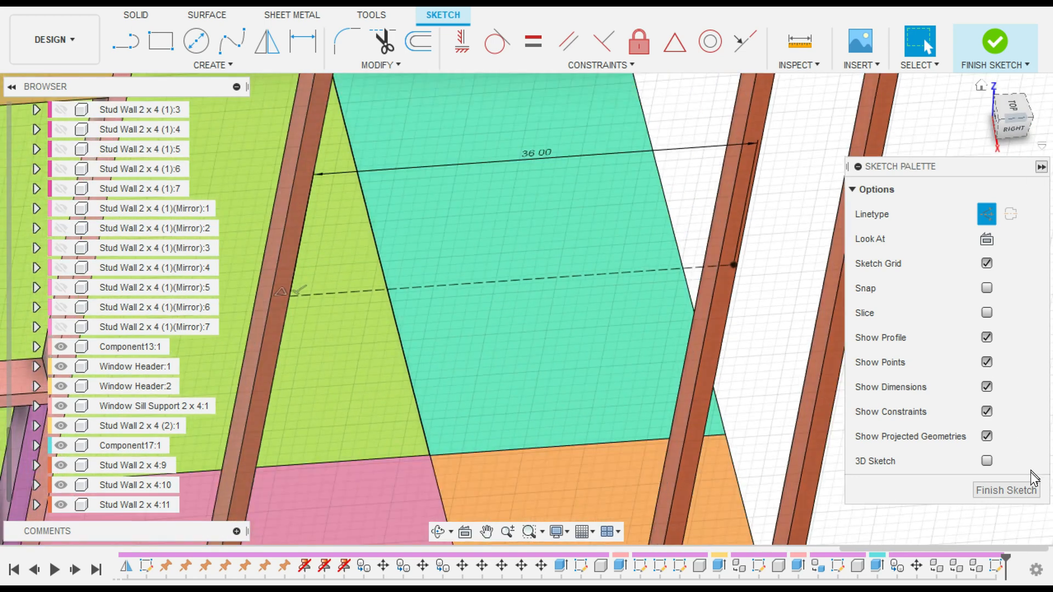
{"action": "left_click", "coordinate": [1021, 489]}
{"action": "middle_click_drag", "start_coordinate": [889, 393], "coordinate": [848, 380]}
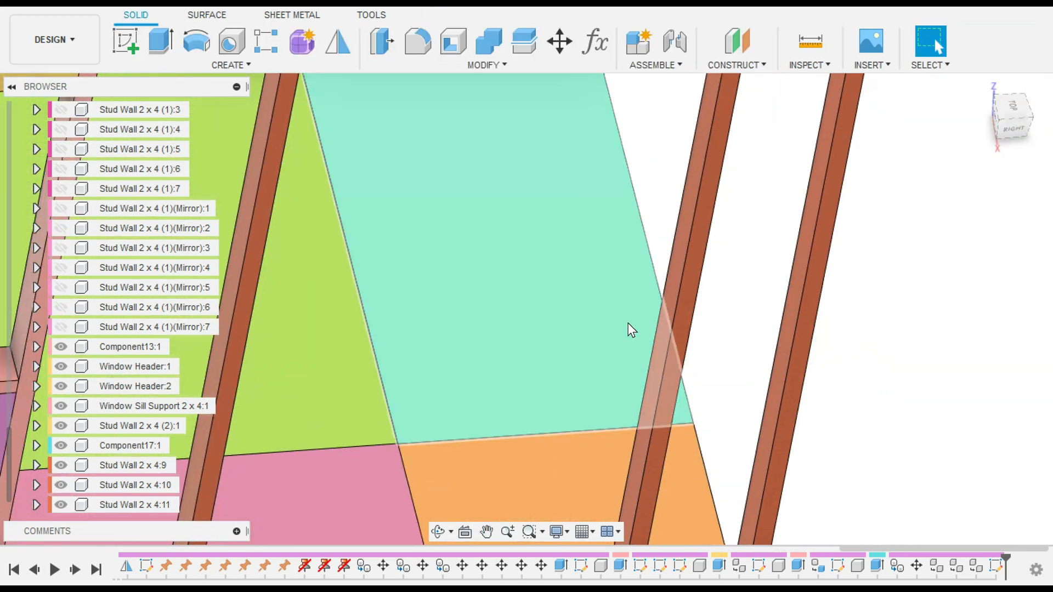
Step: Show the sketches and move Stud Wall 2 x 4:11 by 1.434 in along Y, clear of the 36 in line's endpoint
{"action": "scroll", "coordinate": [632, 321], "scroll_direction": "down", "scroll_amount": 4}
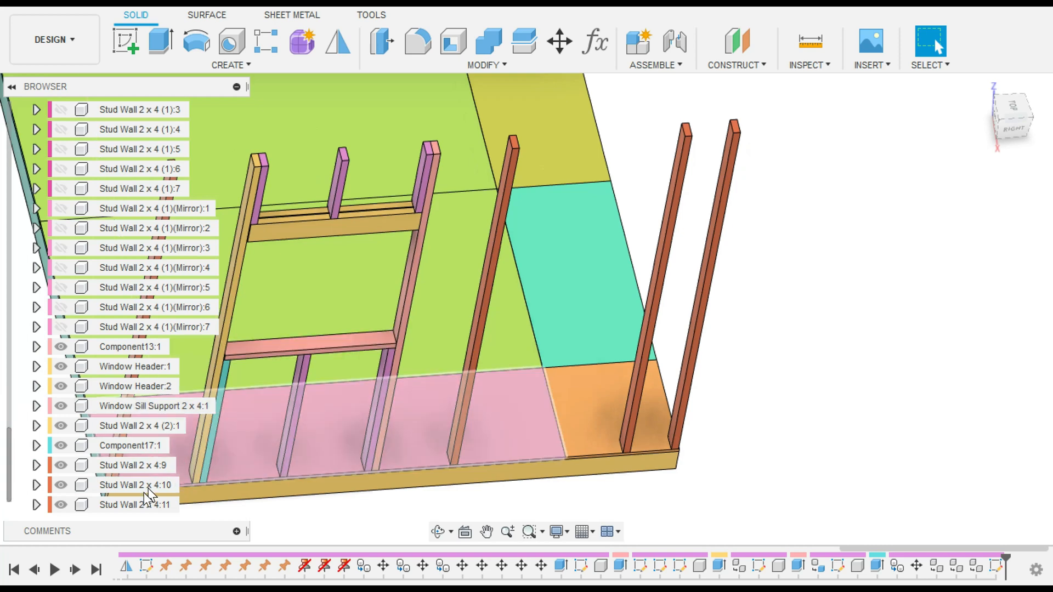
{"action": "left_click", "coordinate": [132, 506]}
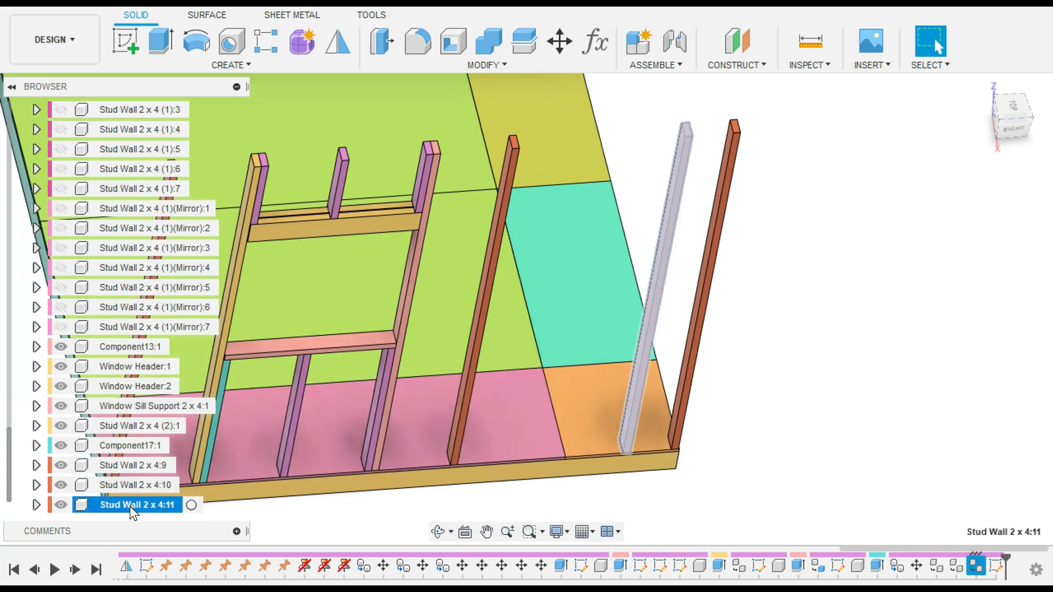
{"action": "right_click", "coordinate": [132, 513]}
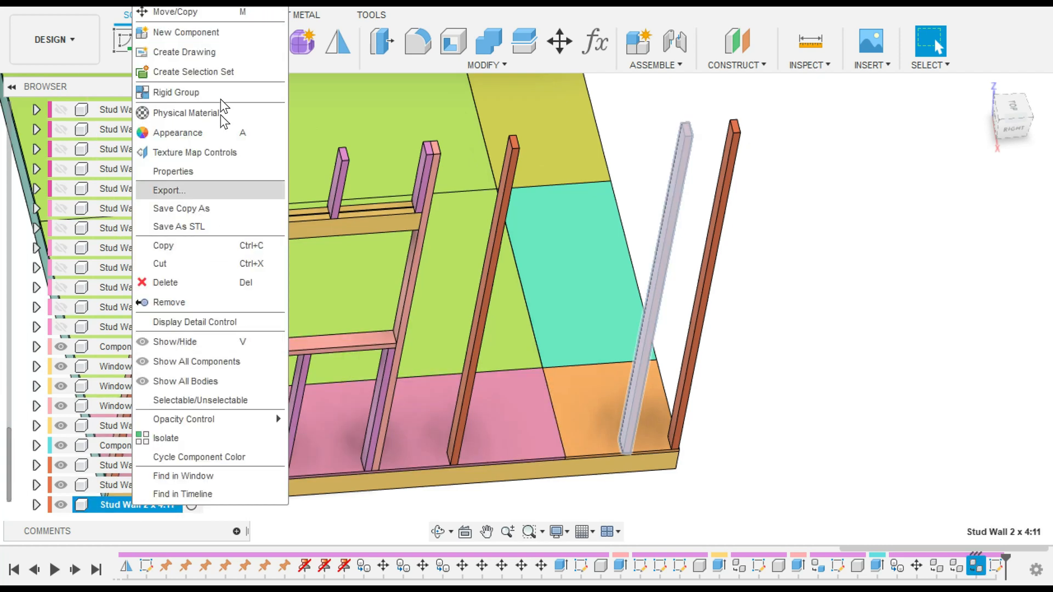
{"action": "left_click", "coordinate": [199, 11]}
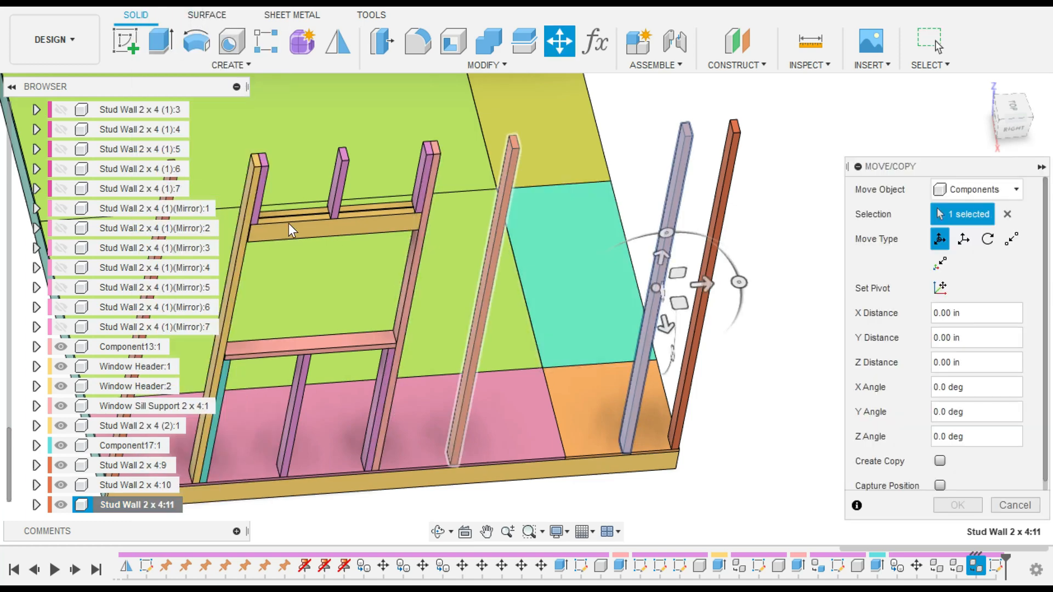
{"action": "scroll", "coordinate": [113, 211], "scroll_direction": "up", "scroll_amount": 5}
{"action": "scroll", "coordinate": [110, 206], "scroll_direction": "up", "scroll_amount": 8}
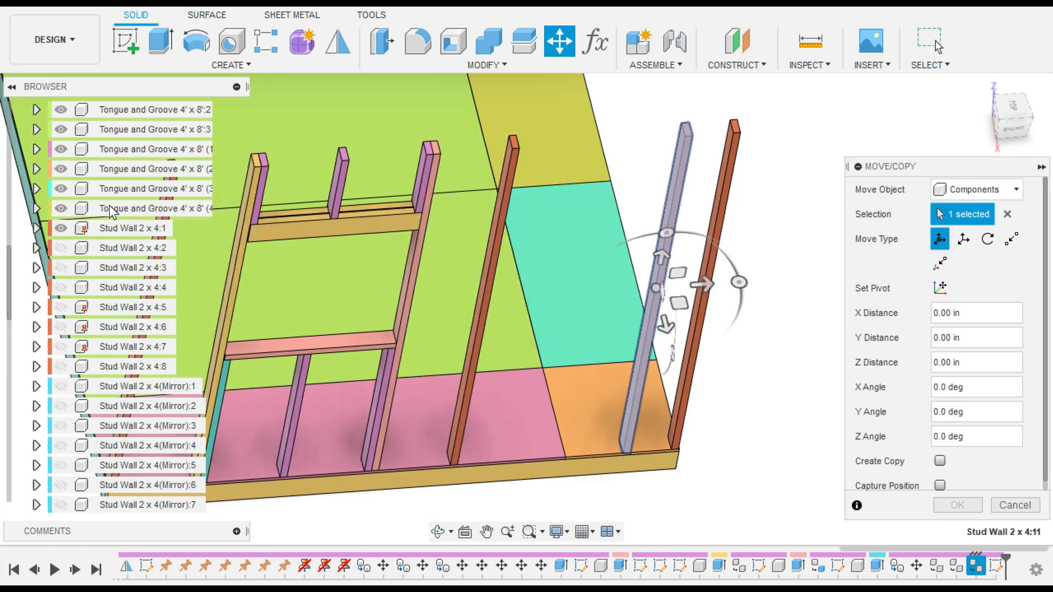
{"action": "scroll", "coordinate": [112, 207], "scroll_direction": "up", "scroll_amount": 2}
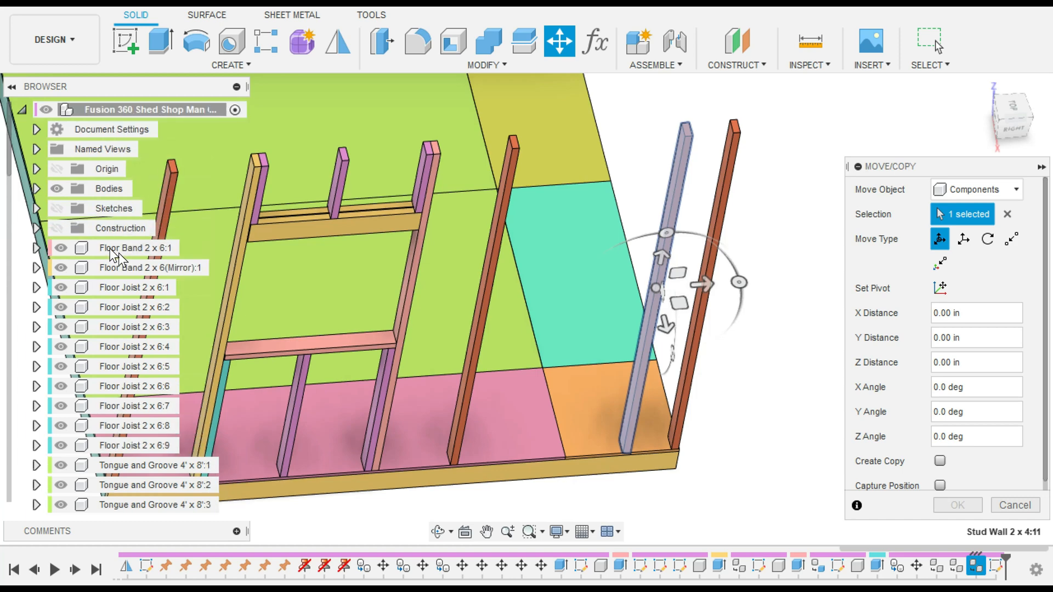
{"action": "left_click", "coordinate": [55, 208]}
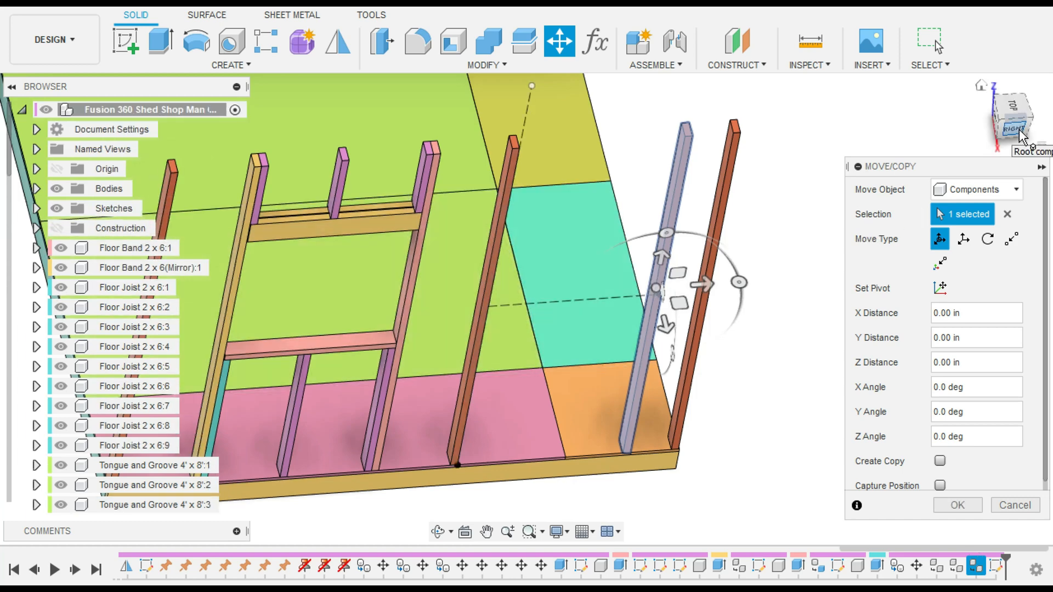
{"action": "scroll", "coordinate": [719, 326], "scroll_direction": "up", "scroll_amount": 5}
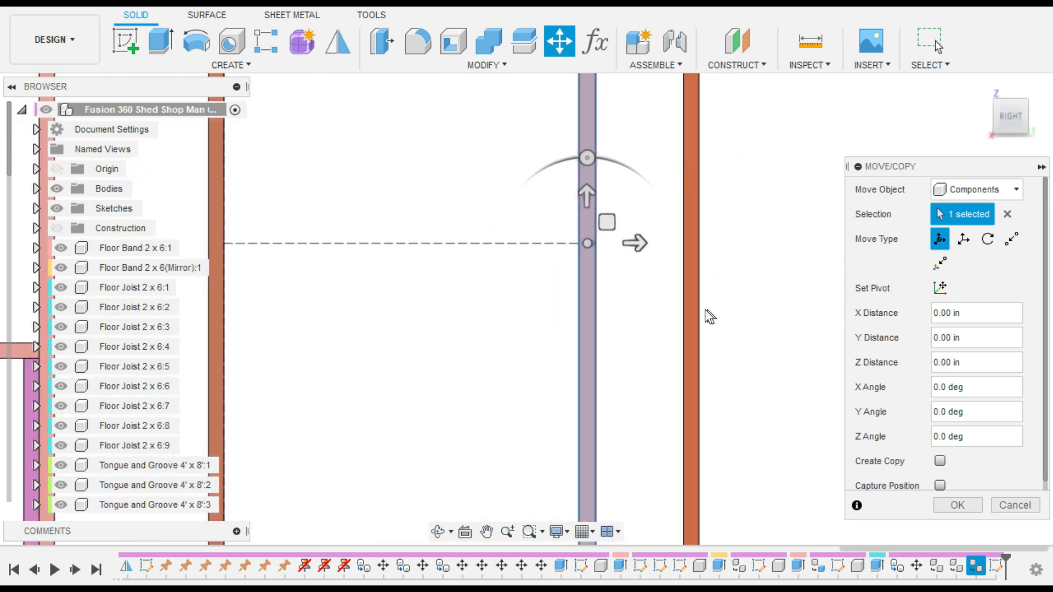
{"action": "left_click_drag", "start_coordinate": [613, 227], "coordinate": [630, 227]}
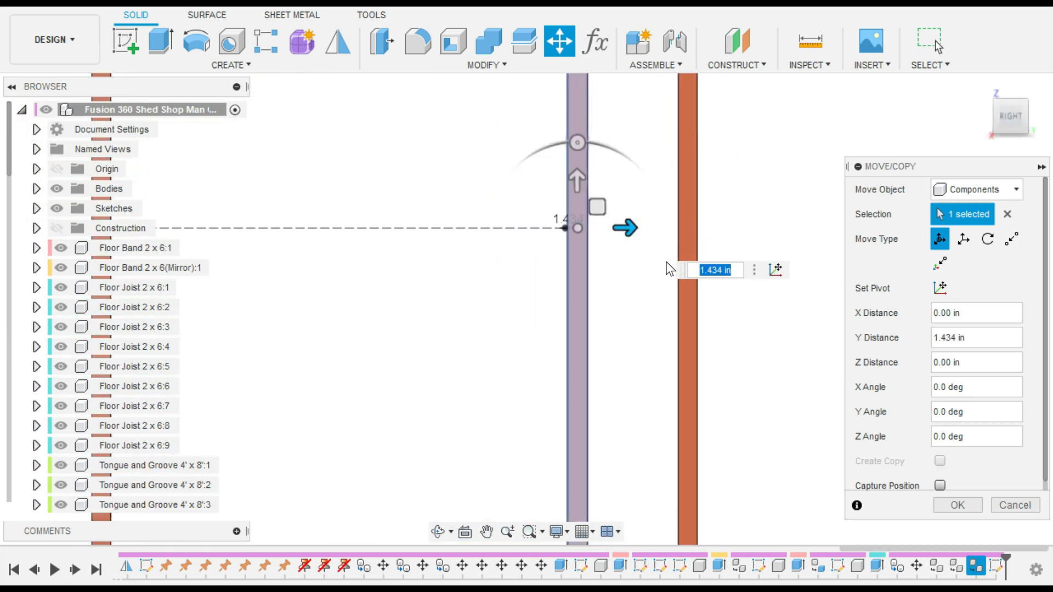
{"action": "key", "text": "Return"}
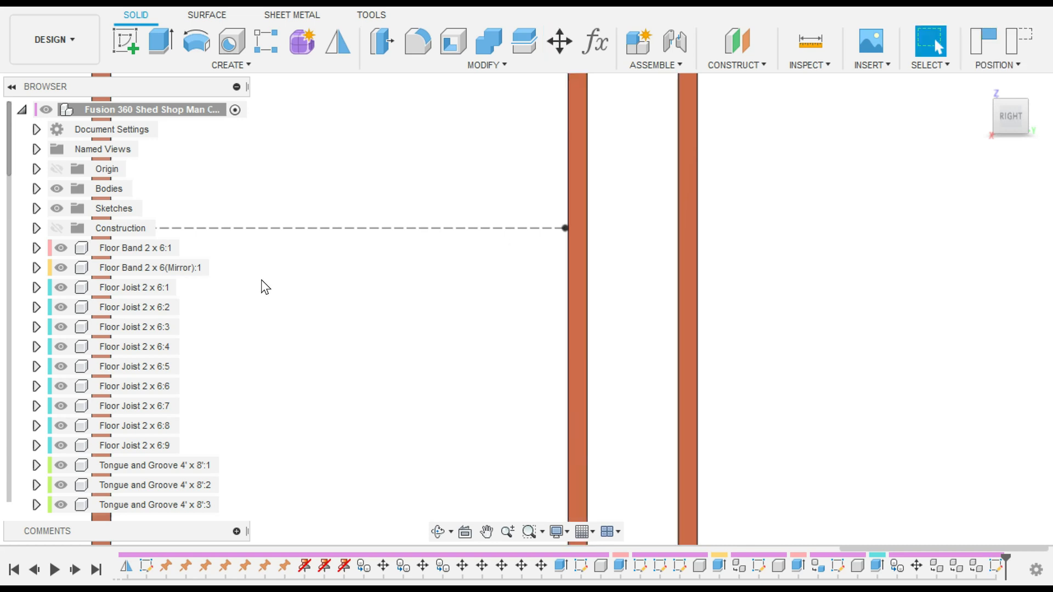
Step: Hide all floor bands, floor joists, tongue and groove panels and the first wall stud, from Floor Band 2 x 6:1 through Stud Wall 2 x 4:1
{"action": "middle_click_drag", "start_coordinate": [261, 280], "coordinate": [460, 298]}
{"action": "scroll", "coordinate": [442, 180], "scroll_direction": "down", "scroll_amount": 2}
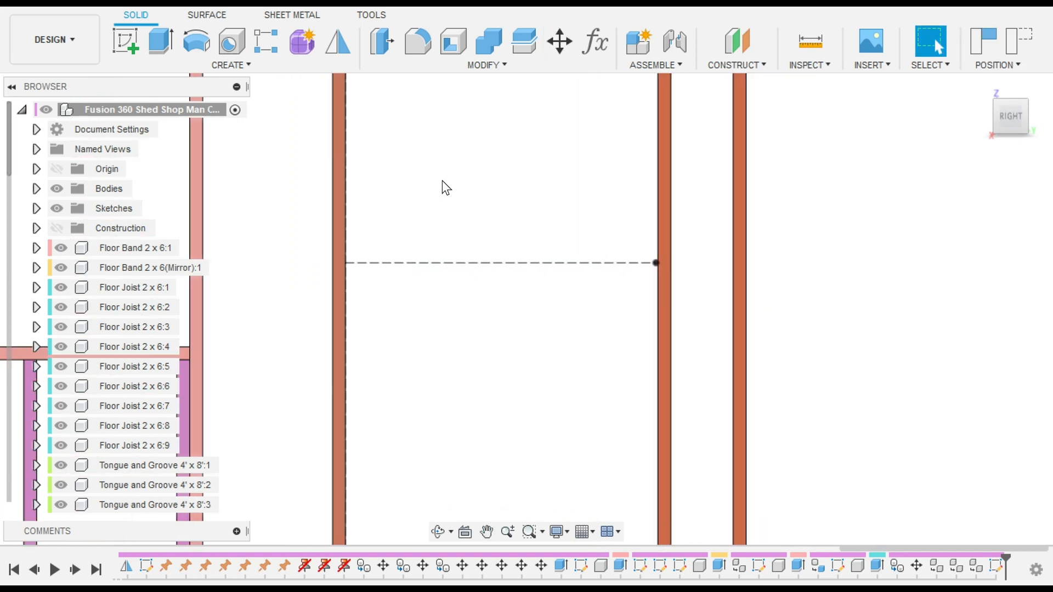
{"action": "middle_click_drag", "start_coordinate": [442, 181], "coordinate": [503, 228]}
{"action": "middle_click_drag", "start_coordinate": [552, 172], "coordinate": [579, 251]}
{"action": "mouse_move", "coordinate": [1006, 125]}
{"action": "left_click_drag", "start_coordinate": [1024, 114], "coordinate": [1048, 116]}
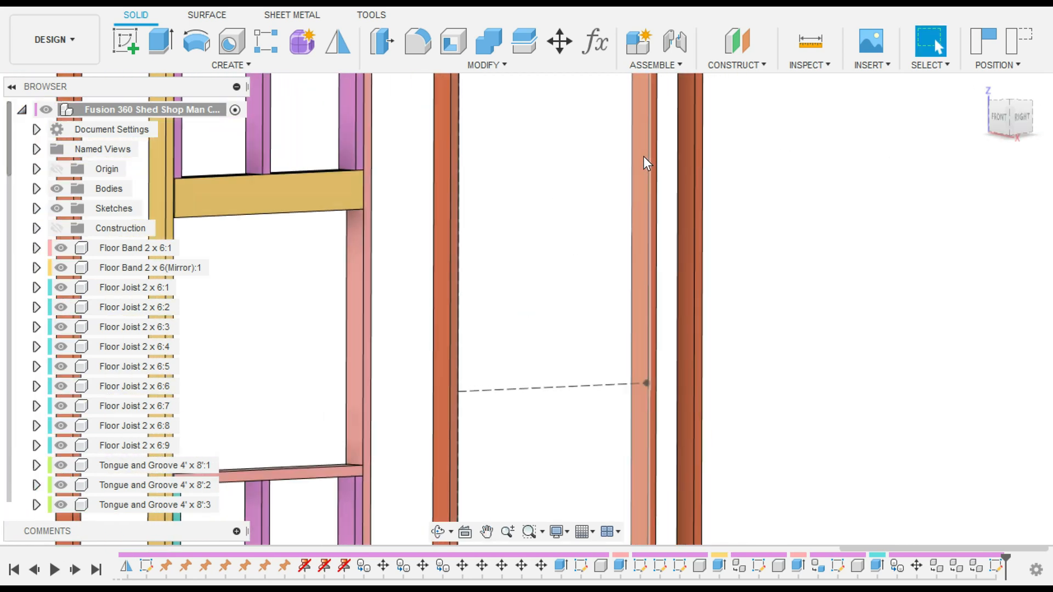
{"action": "left_click", "coordinate": [644, 158]}
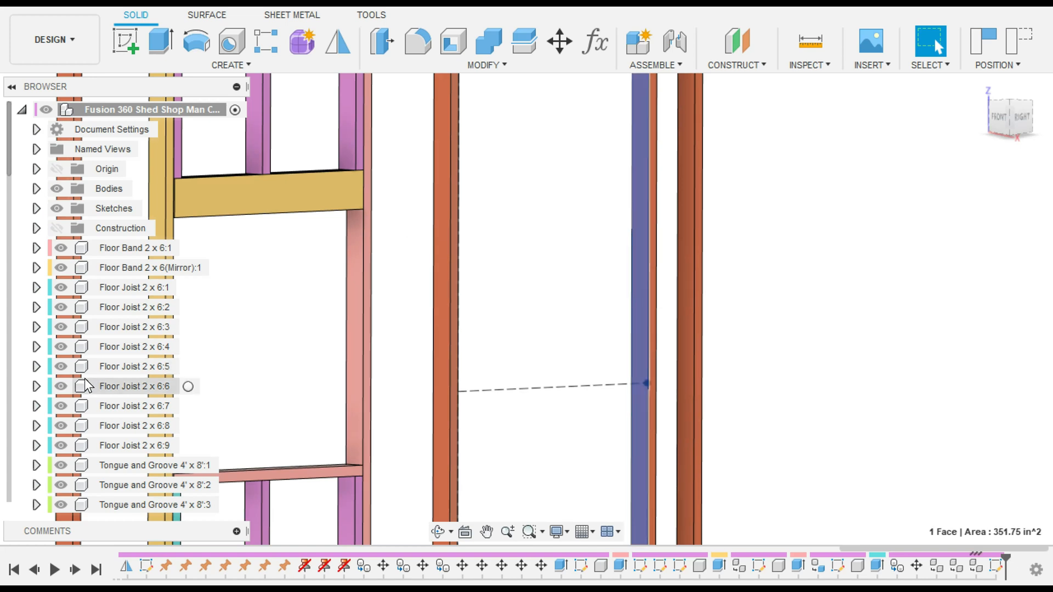
{"action": "scroll", "coordinate": [84, 378], "scroll_direction": "down", "scroll_amount": 1}
{"action": "scroll", "coordinate": [85, 379], "scroll_direction": "down", "scroll_amount": 5}
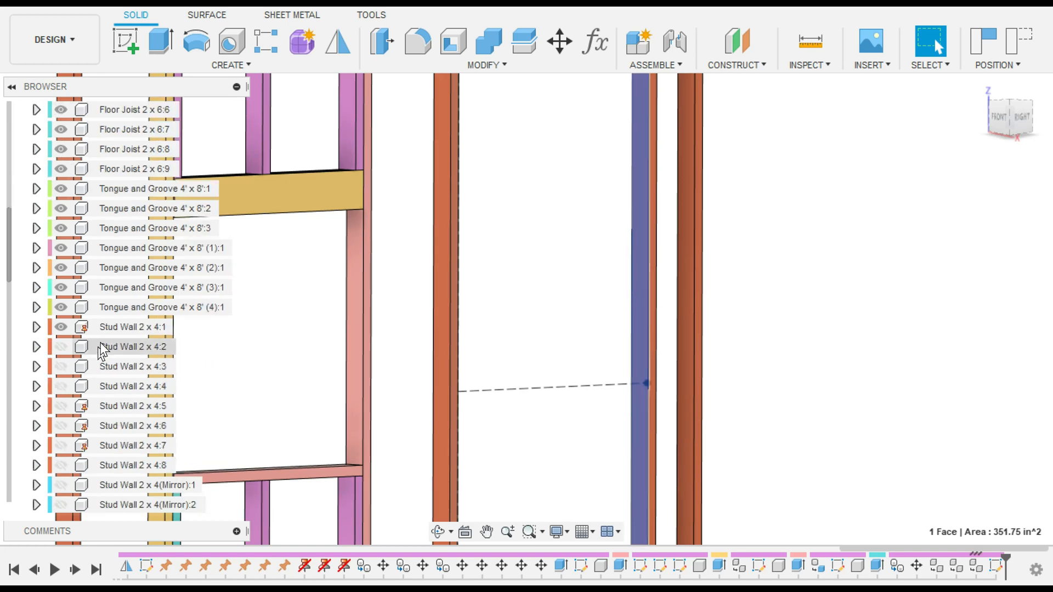
{"action": "left_click", "coordinate": [111, 329]}
{"action": "scroll", "coordinate": [107, 222], "scroll_direction": "up", "scroll_amount": 4}
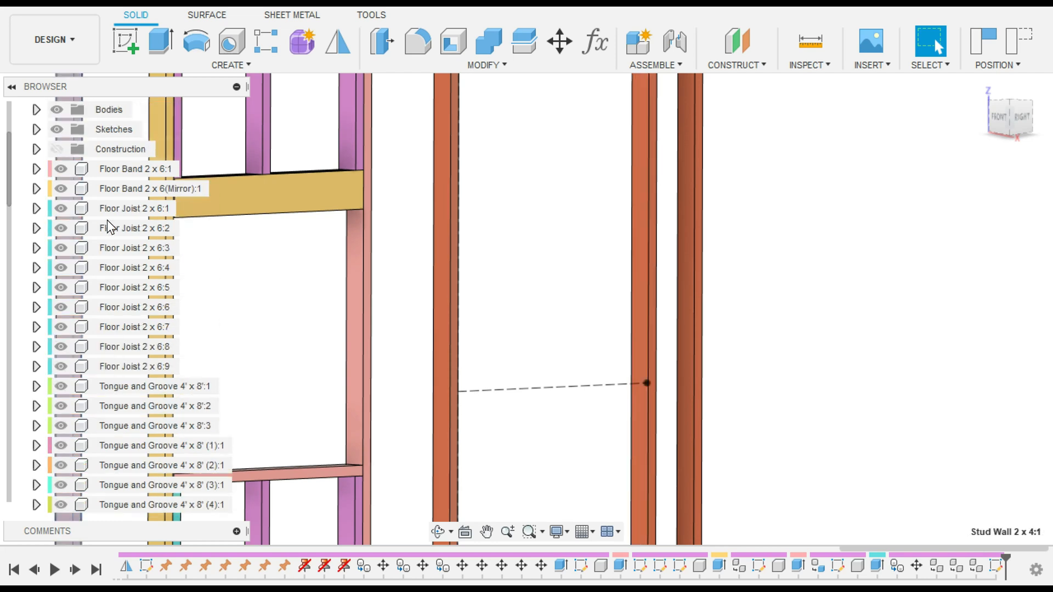
{"action": "scroll", "coordinate": [107, 214], "scroll_direction": "up", "scroll_amount": 1}
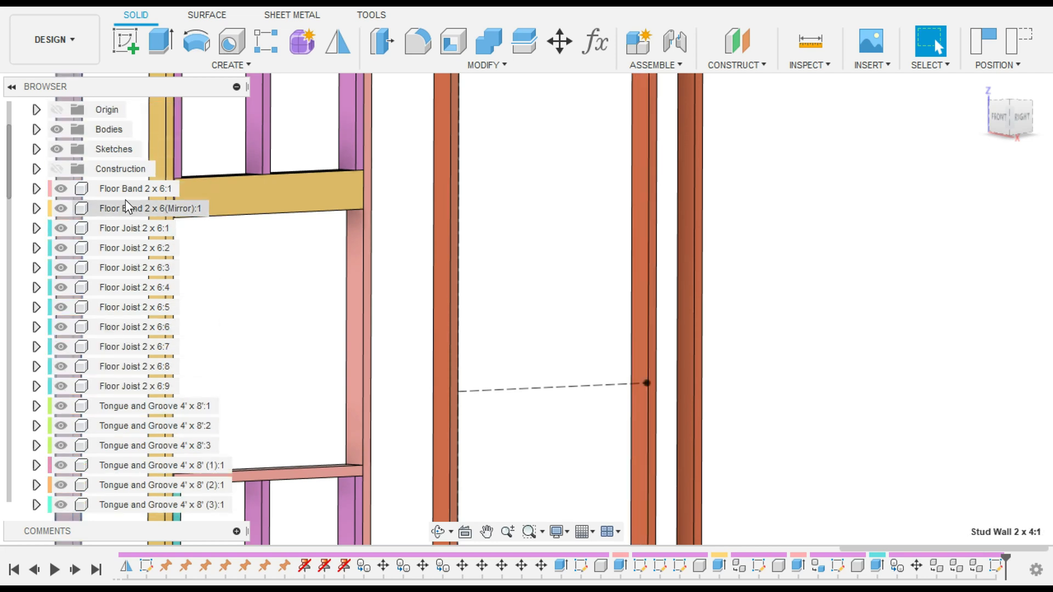
{"action": "left_click", "coordinate": [116, 189], "text": "shift"}
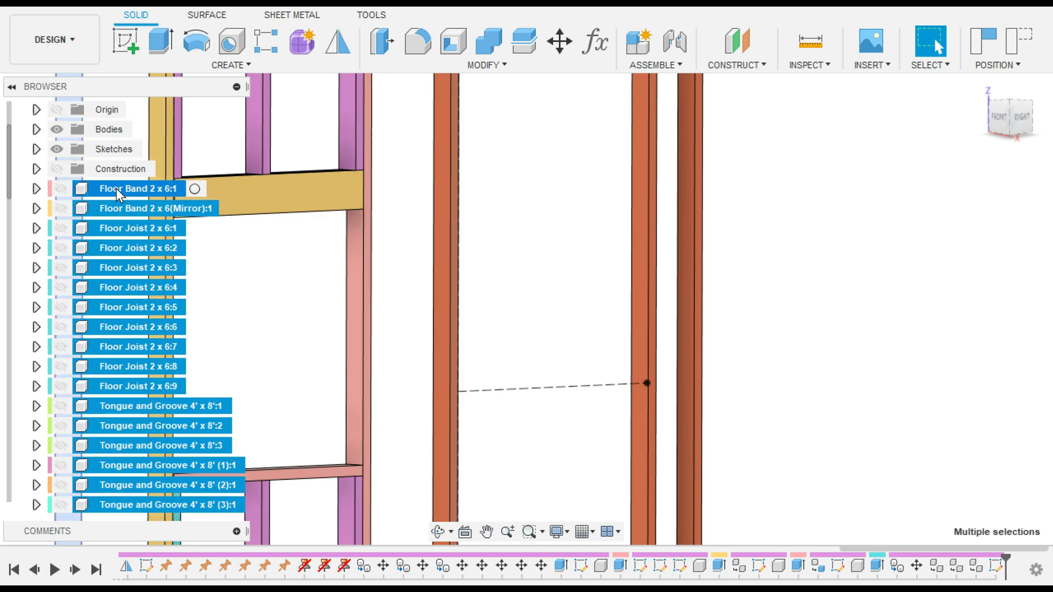
{"action": "left_click", "coordinate": [289, 347]}
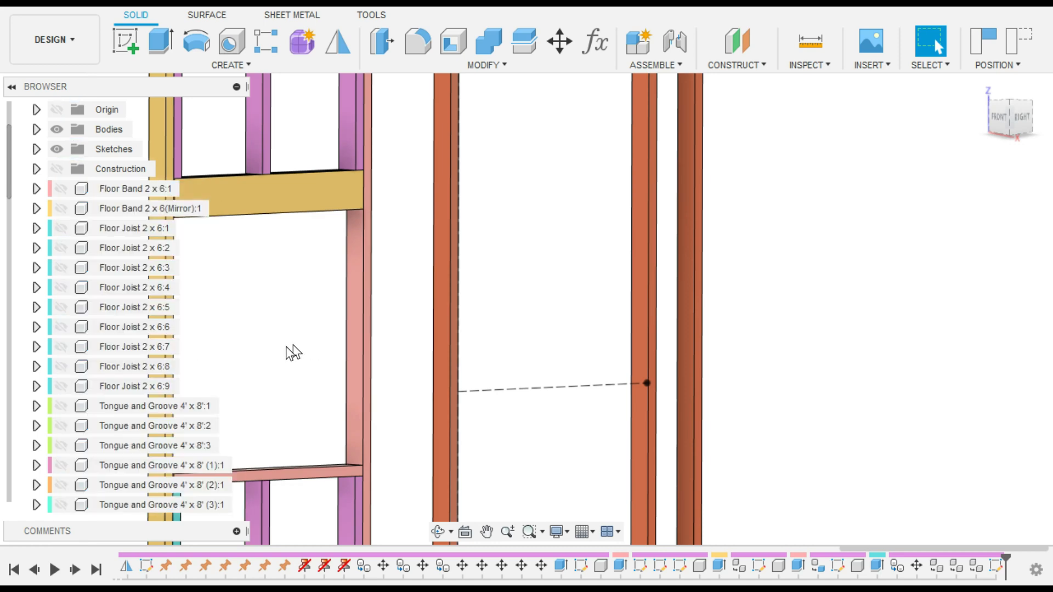
Step: Hide the window wall framing components from Component13:1 through Stud Wall 2 x 4:10, leaving Stud Wall 2 x 4:11 shown
{"action": "scroll", "coordinate": [244, 352], "scroll_direction": "down", "scroll_amount": 1}
{"action": "scroll", "coordinate": [170, 366], "scroll_direction": "down", "scroll_amount": 1}
{"action": "scroll", "coordinate": [120, 417], "scroll_direction": "down", "scroll_amount": 2}
{"action": "scroll", "coordinate": [121, 419], "scroll_direction": "up", "scroll_amount": 4}
{"action": "scroll", "coordinate": [94, 434], "scroll_direction": "down", "scroll_amount": 15}
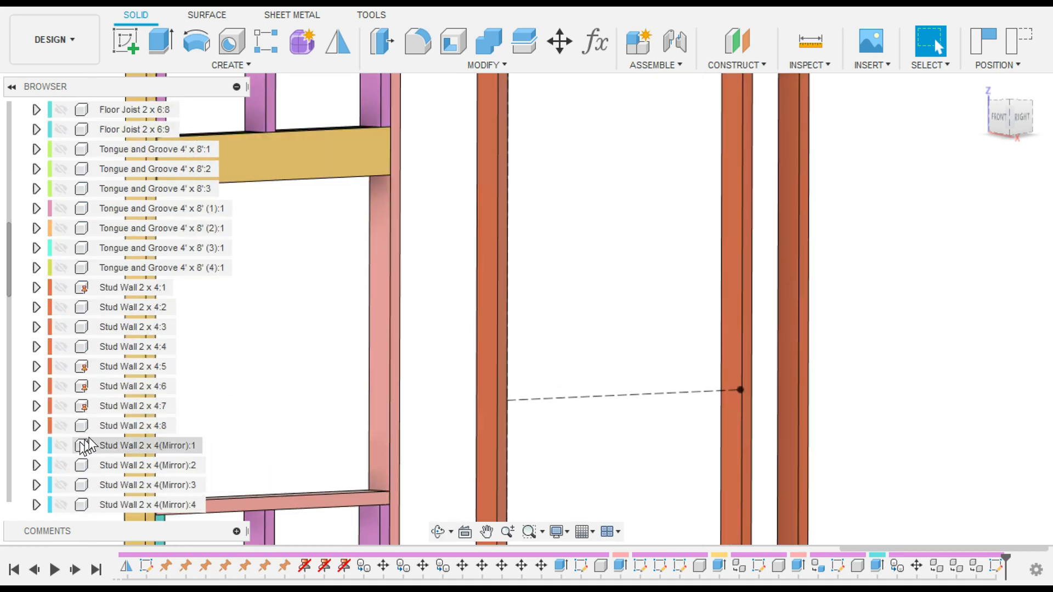
{"action": "scroll", "coordinate": [93, 433], "scroll_direction": "down", "scroll_amount": 4}
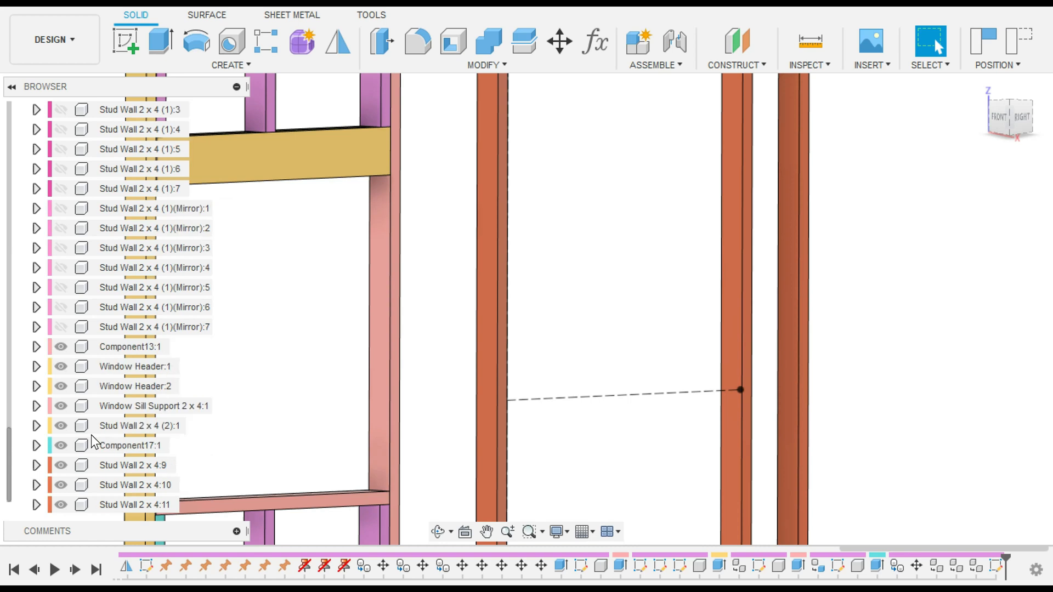
{"action": "left_click", "coordinate": [120, 347]}
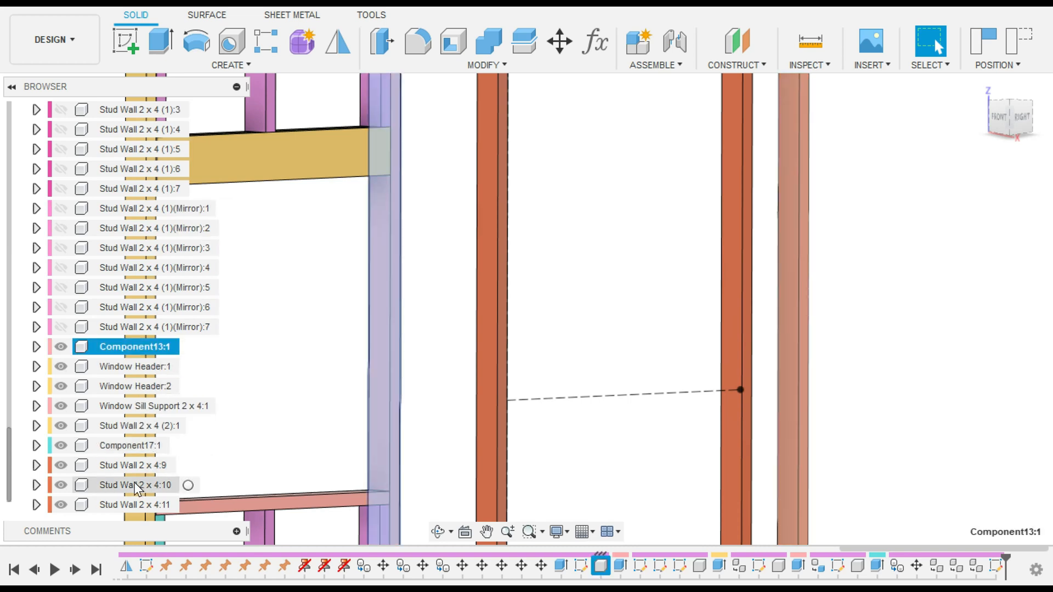
{"action": "left_click", "coordinate": [135, 485], "text": "shift"}
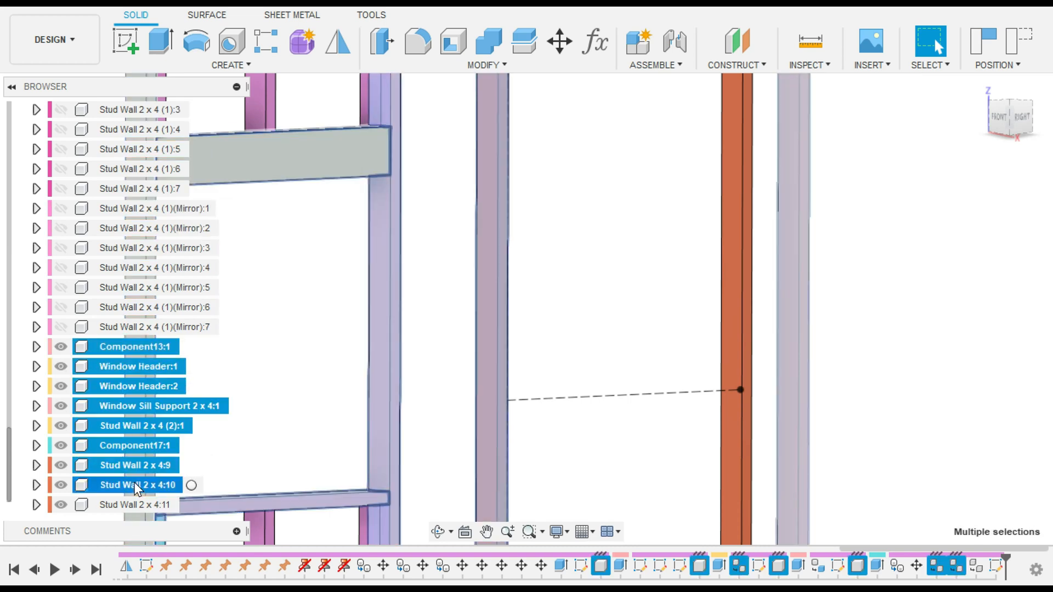
{"action": "left_click", "coordinate": [269, 424]}
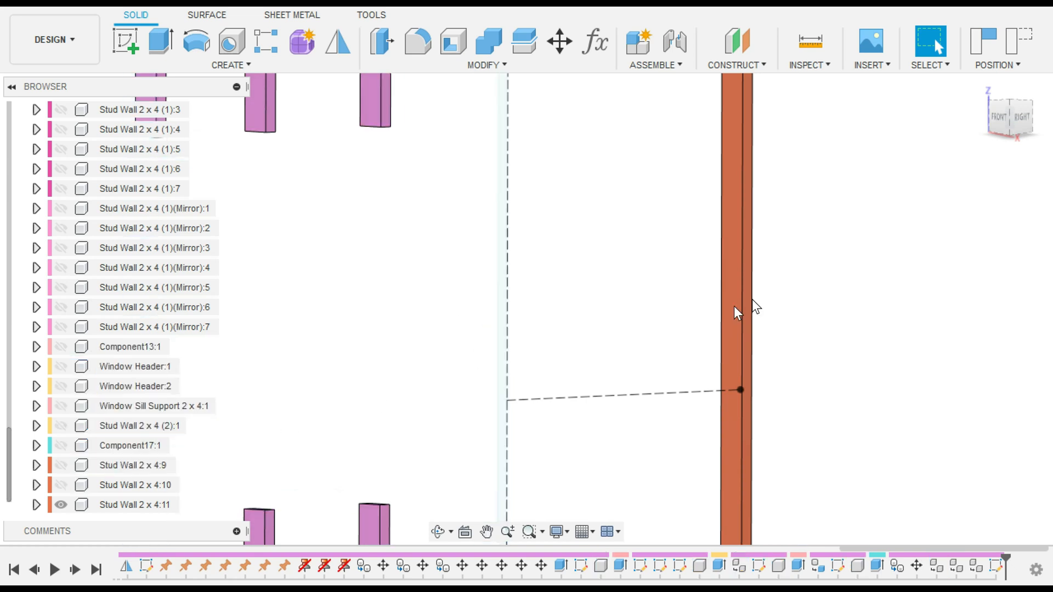
Step: Start a sketch on the narrow outer face of Stud Wall 2 x 4:11, capturing the current component positions
{"action": "left_click_drag", "start_coordinate": [1004, 123], "coordinate": [998, 121]}
{"action": "left_click", "coordinate": [1003, 120]}
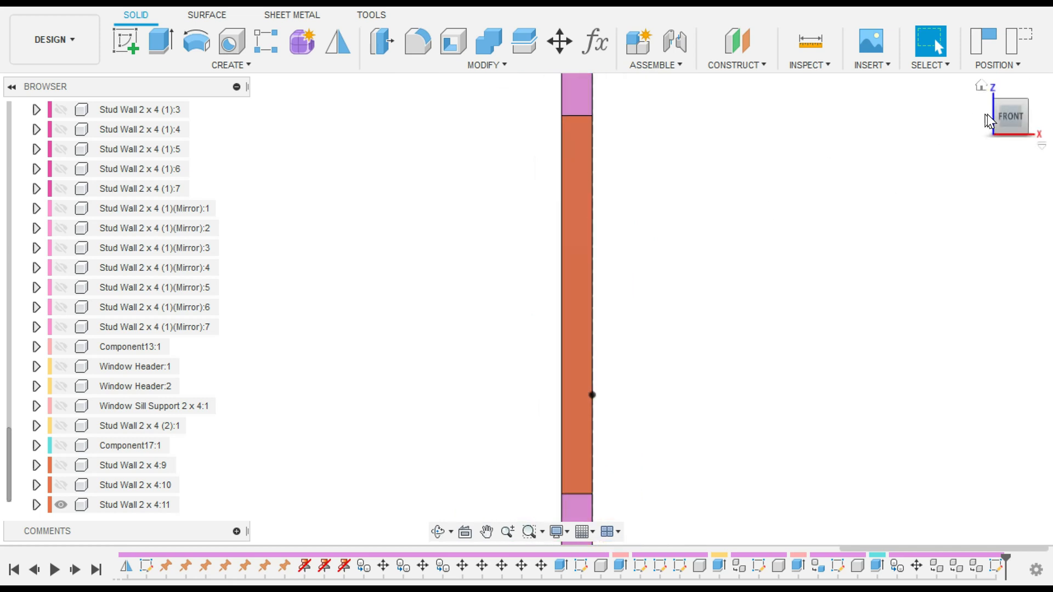
{"action": "left_click_drag", "start_coordinate": [997, 120], "coordinate": [1008, 161]}
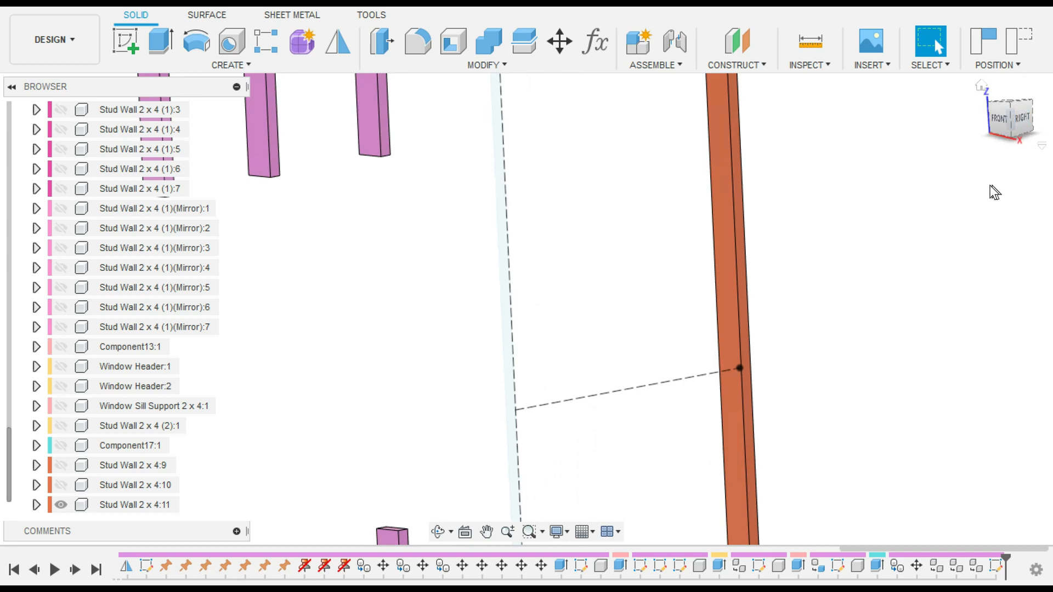
{"action": "left_click", "coordinate": [1022, 128]}
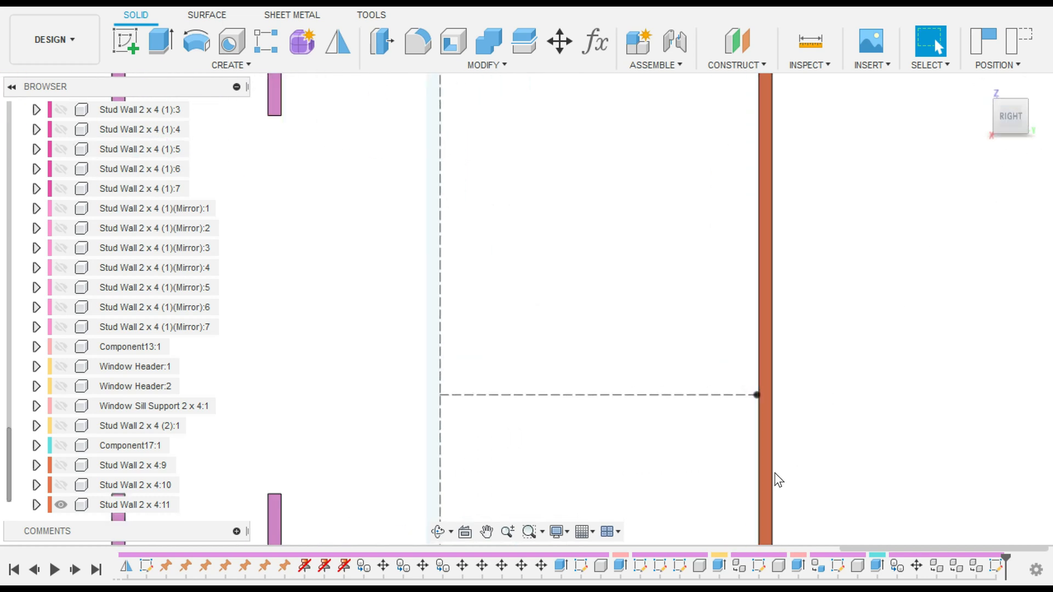
{"action": "scroll", "coordinate": [814, 435], "scroll_direction": "down", "scroll_amount": 1}
{"action": "middle_click_drag", "start_coordinate": [807, 411], "coordinate": [806, 247]}
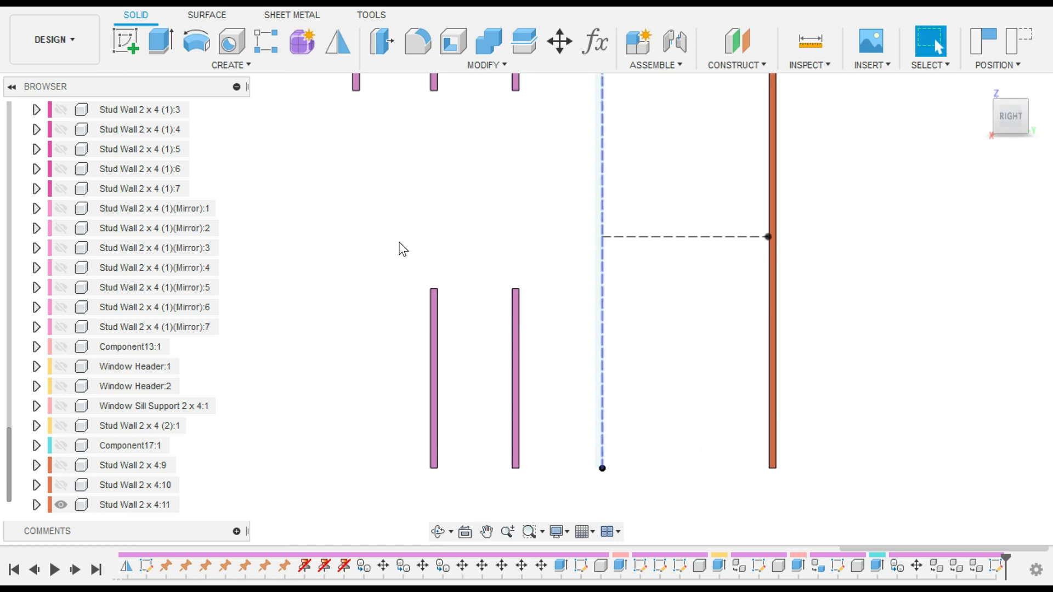
{"action": "left_click", "coordinate": [125, 41]}
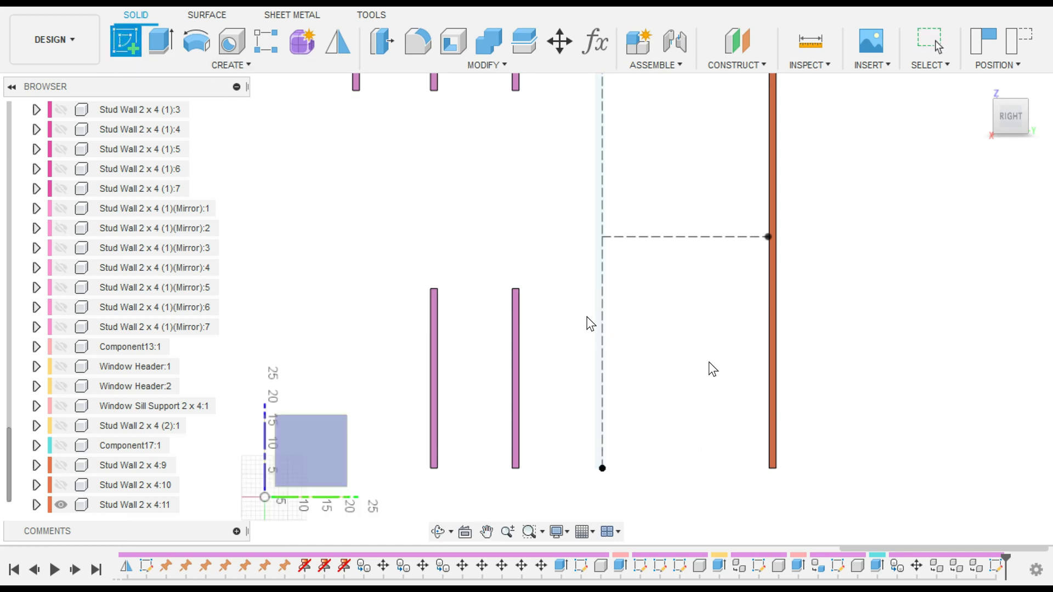
{"action": "left_click", "coordinate": [774, 407]}
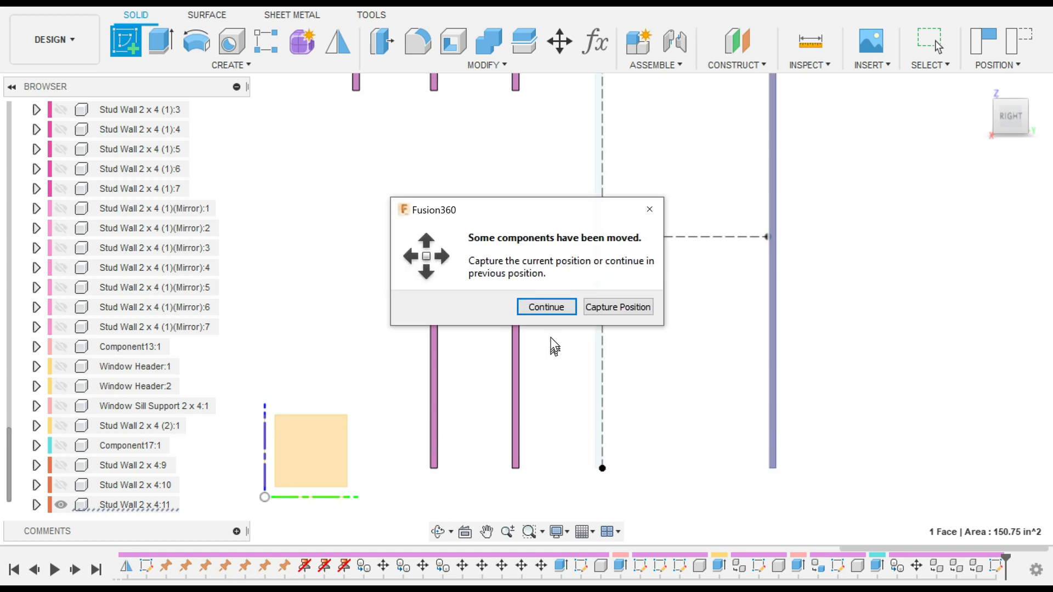
{"action": "left_click", "coordinate": [610, 309]}
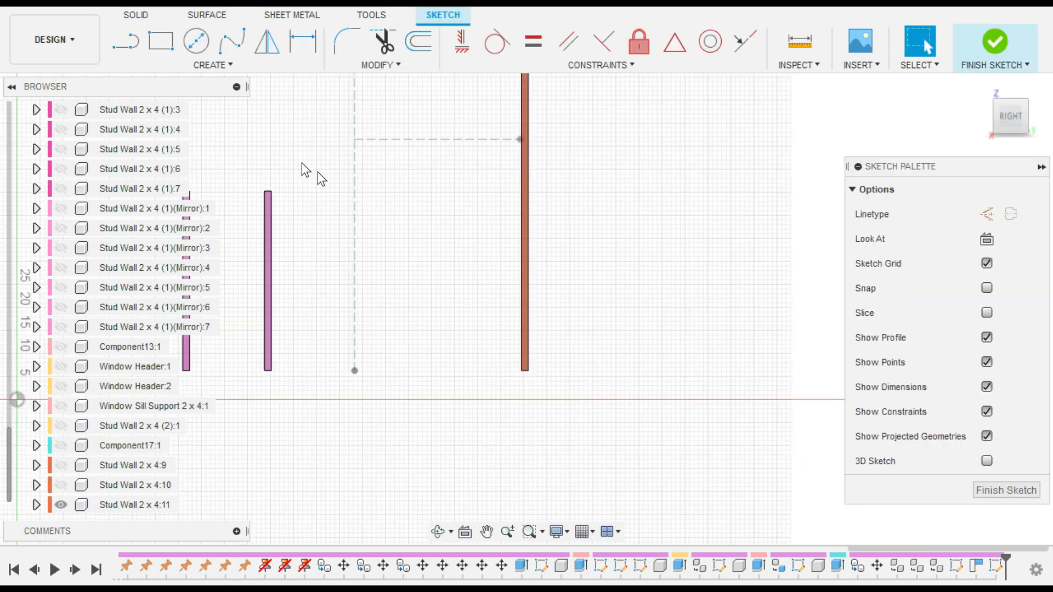
Step: Draw an 84 in vertical construction line up the stud's gap-side edge from its base corner
{"action": "key", "text": "l"}
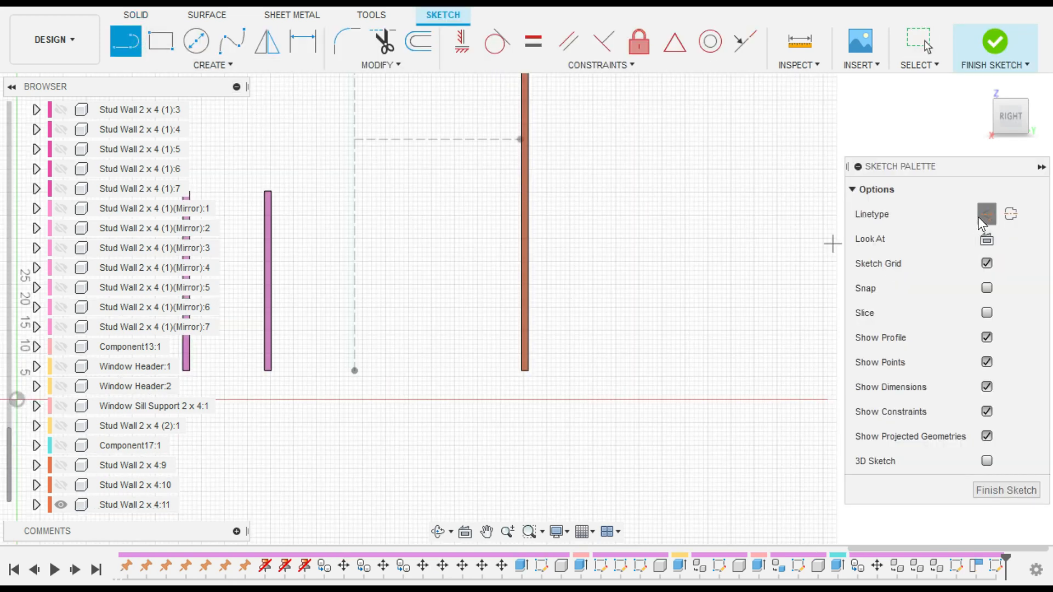
{"action": "scroll", "coordinate": [523, 369], "scroll_direction": "up", "scroll_amount": 4}
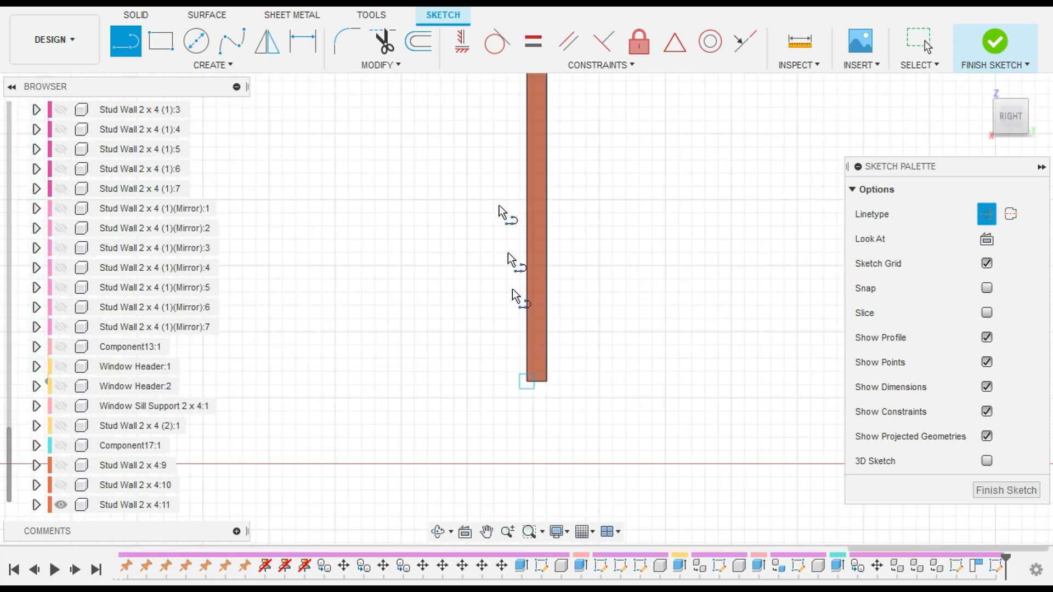
{"action": "left_click", "coordinate": [526, 381]}
{"action": "middle_click_drag", "start_coordinate": [490, 134], "coordinate": [565, 376]}
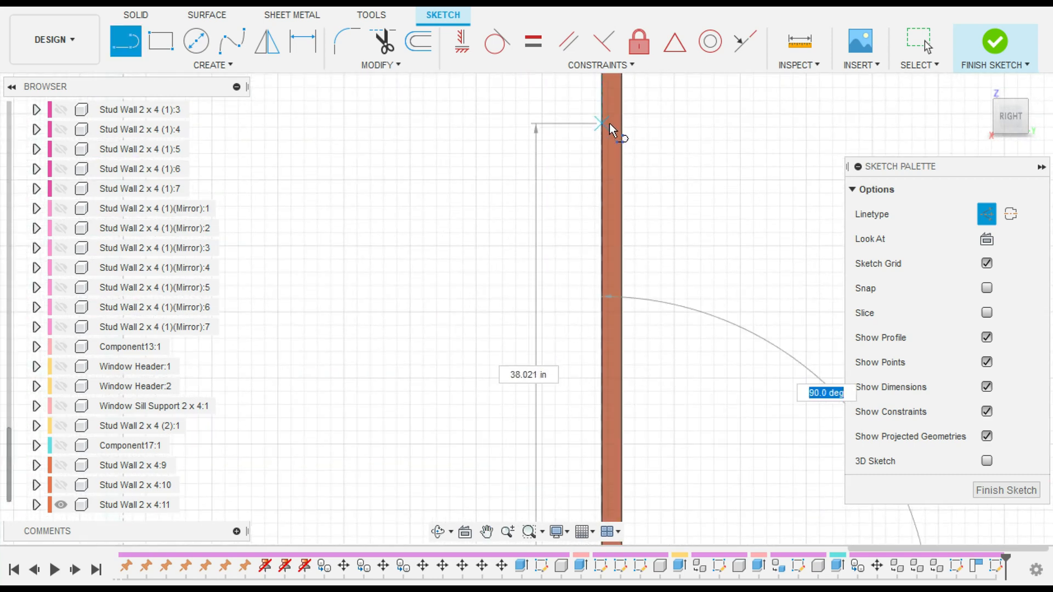
{"action": "key", "text": "Tab"}
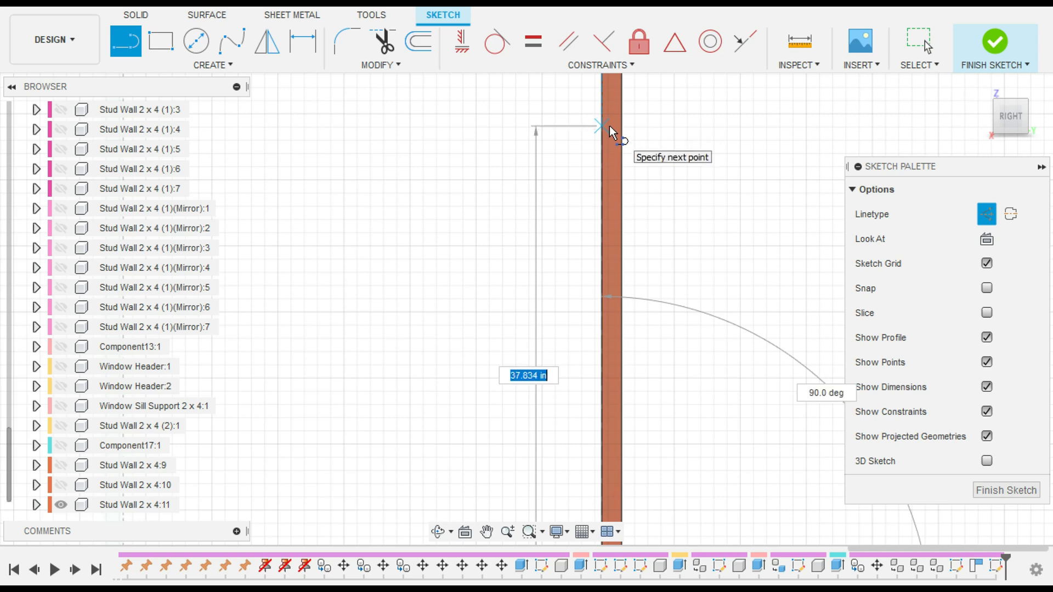
{"action": "type", "text": "84"}
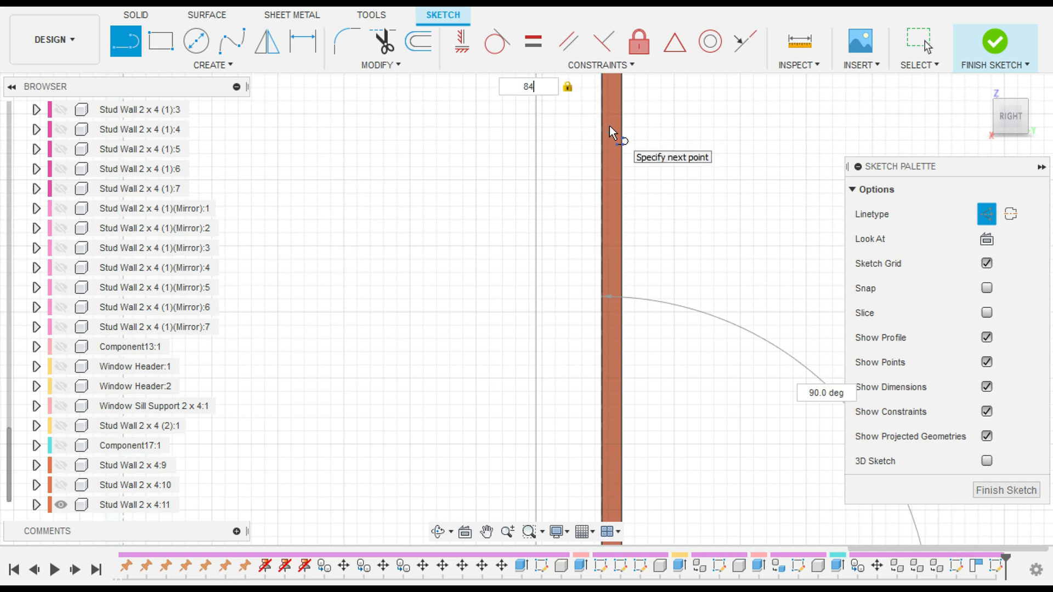
{"action": "key", "text": "Return"}
{"action": "scroll", "coordinate": [736, 284], "scroll_direction": "down", "scroll_amount": 3}
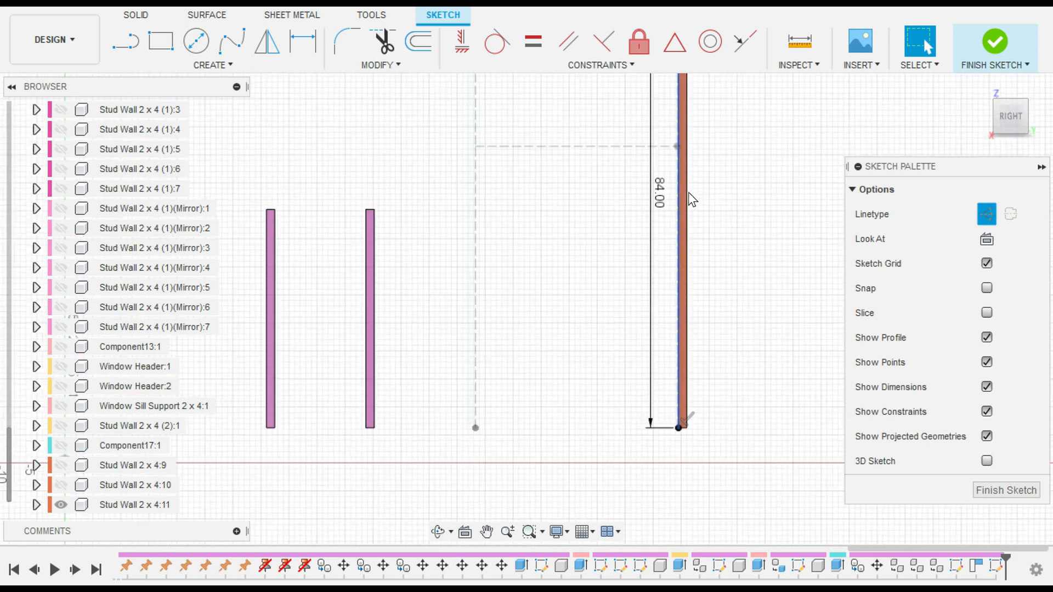
{"action": "scroll", "coordinate": [727, 235], "scroll_direction": "down", "scroll_amount": 1}
{"action": "middle_click_drag", "start_coordinate": [727, 235], "coordinate": [736, 367]}
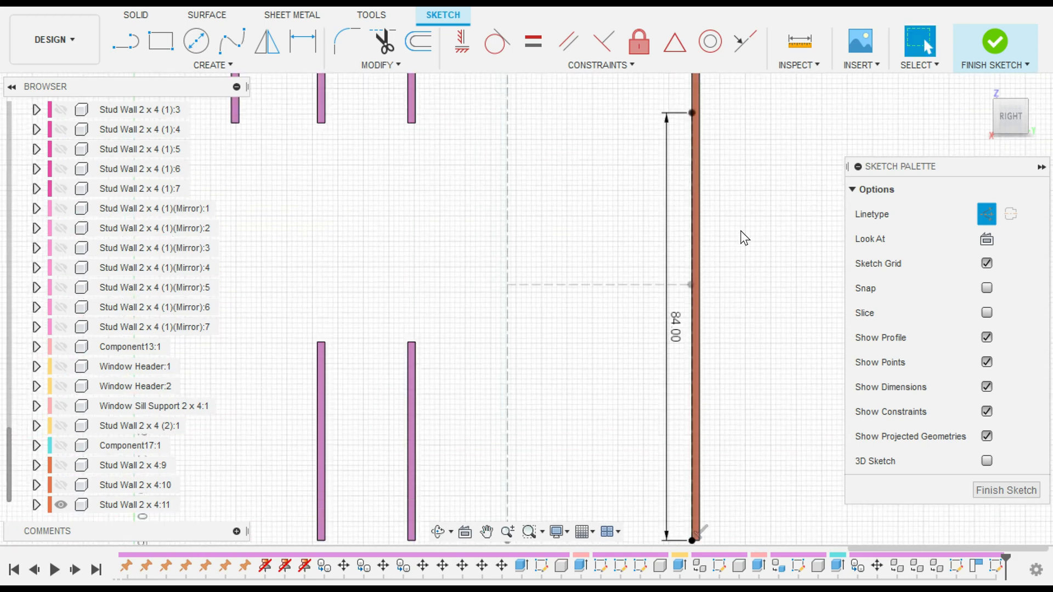
Step: Hide the short window stud bodies, Body2 through Body6
{"action": "mouse_move", "coordinate": [765, 189]}
{"action": "middle_mouse_down", "text": "shift"}
{"action": "mouse_move", "coordinate": [808, 181]}
{"action": "mouse_move", "coordinate": [805, 192]}
{"action": "middle_mouse_up", "text": "shift"}
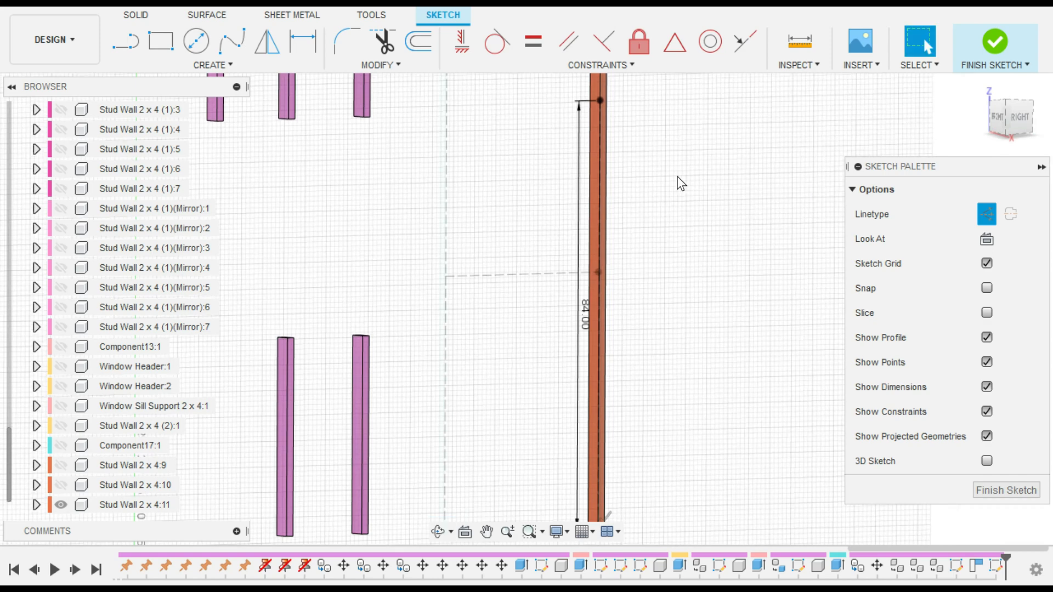
{"action": "mouse_move", "coordinate": [675, 171]}
{"action": "middle_mouse_down"}
{"action": "mouse_move", "coordinate": [712, 190]}
{"action": "mouse_move", "coordinate": [759, 240]}
{"action": "middle_mouse_up"}
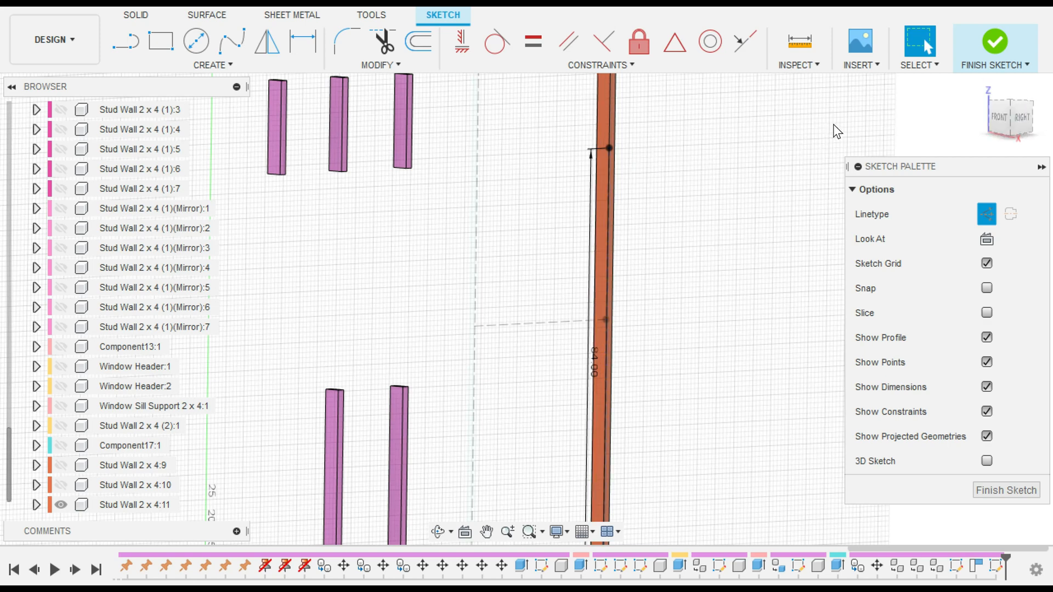
{"action": "left_click", "coordinate": [997, 117]}
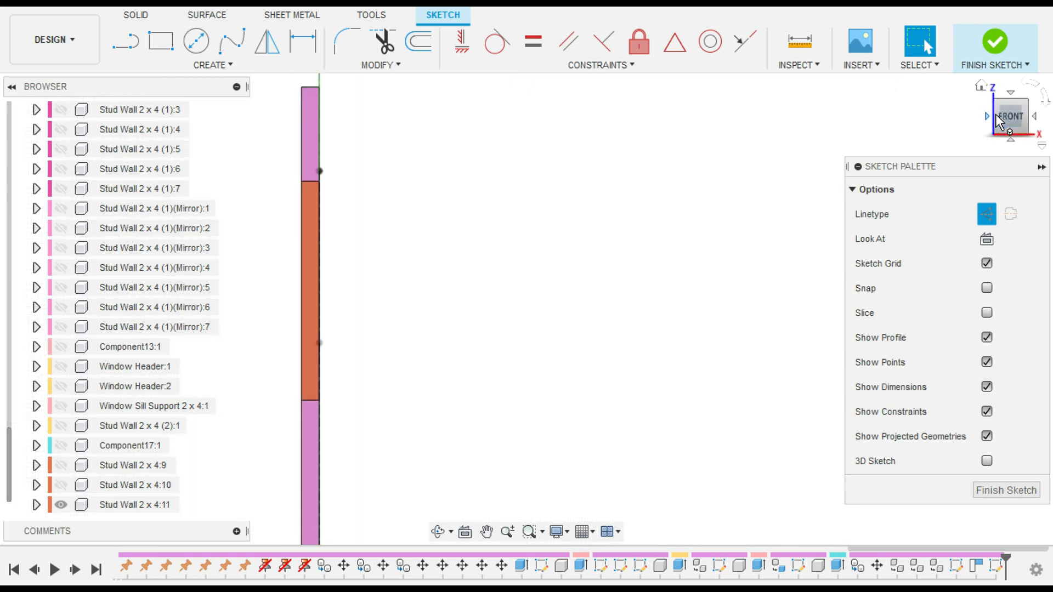
{"action": "middle_click_drag", "start_coordinate": [470, 212], "coordinate": [565, 209]}
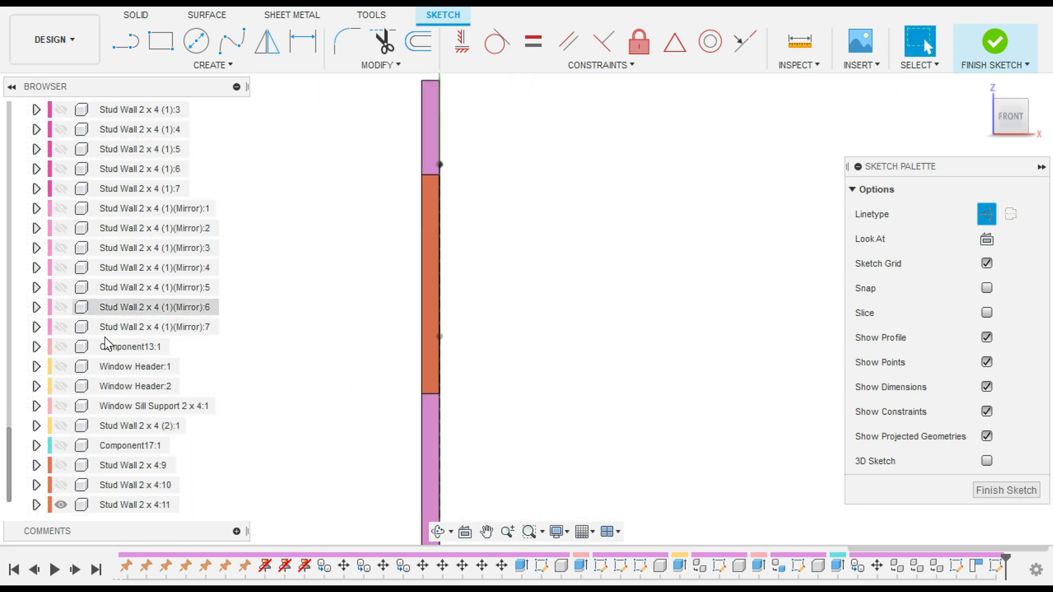
{"action": "scroll", "coordinate": [100, 280], "scroll_direction": "up", "scroll_amount": 3}
{"action": "scroll", "coordinate": [100, 275], "scroll_direction": "up", "scroll_amount": 10}
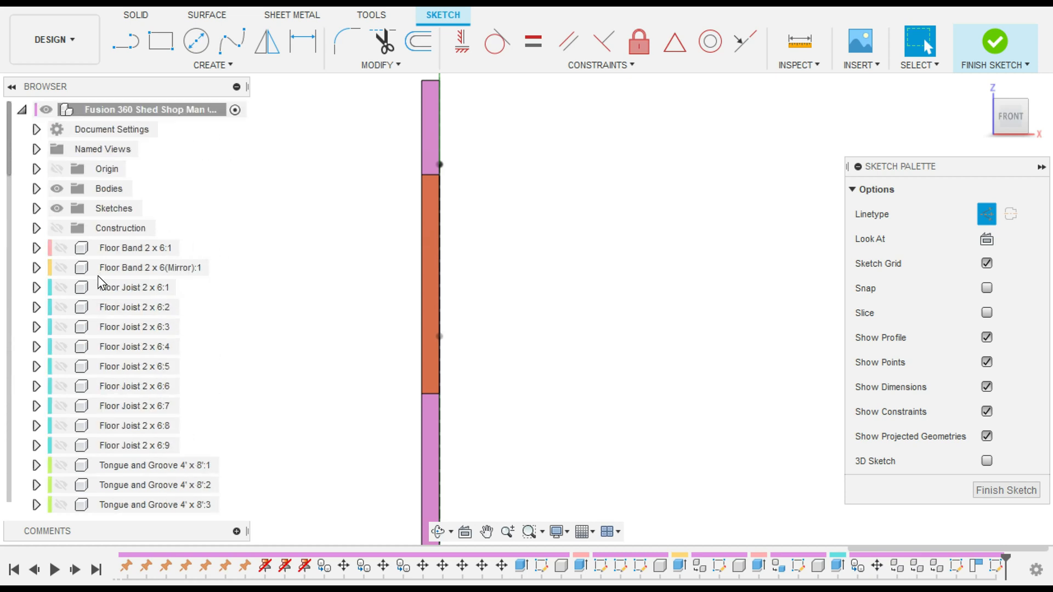
{"action": "left_click", "coordinate": [36, 188]}
{"action": "left_click", "coordinate": [72, 209]}
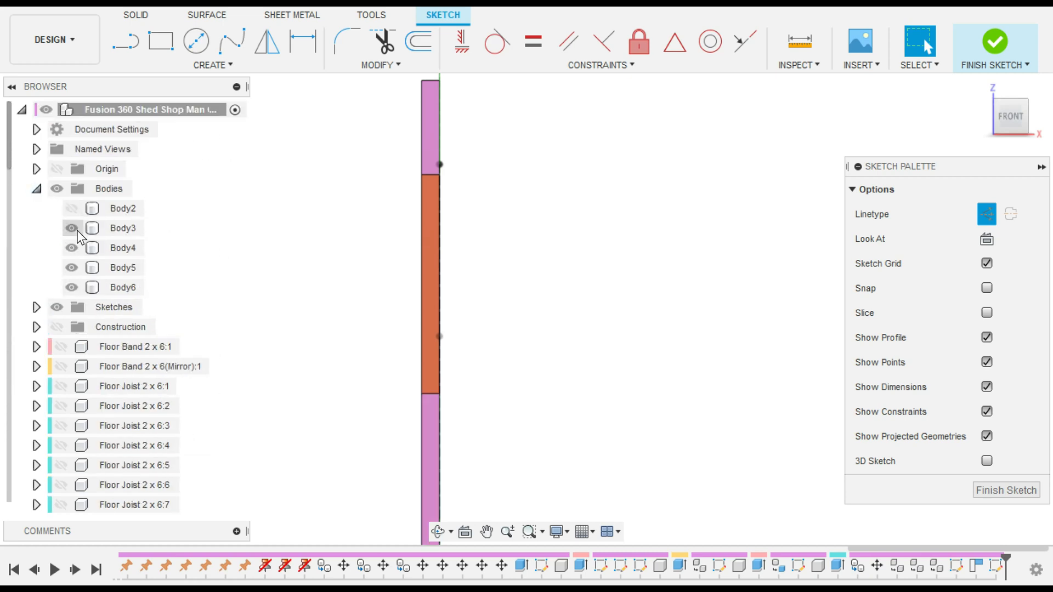
{"action": "left_click", "coordinate": [72, 228]}
{"action": "left_click", "coordinate": [72, 248]}
{"action": "left_click", "coordinate": [72, 286]}
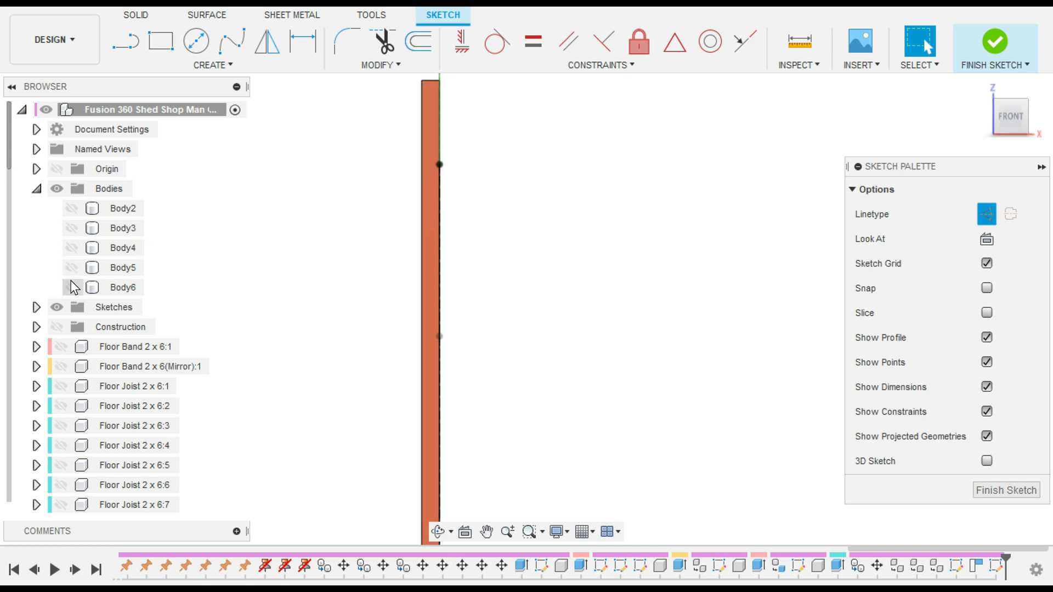
{"action": "middle_click_drag", "start_coordinate": [563, 375], "coordinate": [588, 153]}
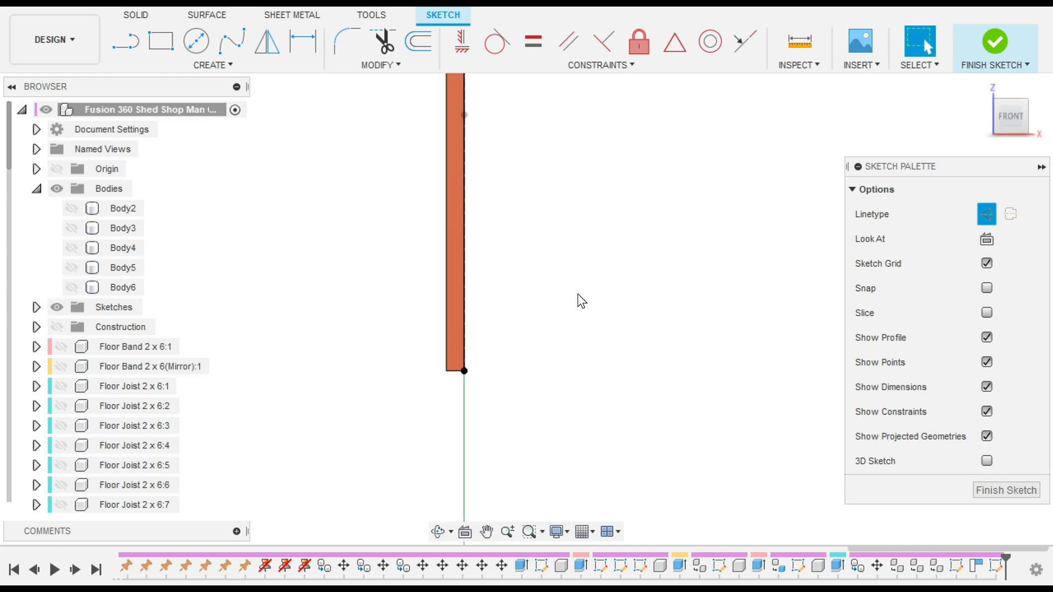
{"action": "left_click", "coordinate": [165, 53]}
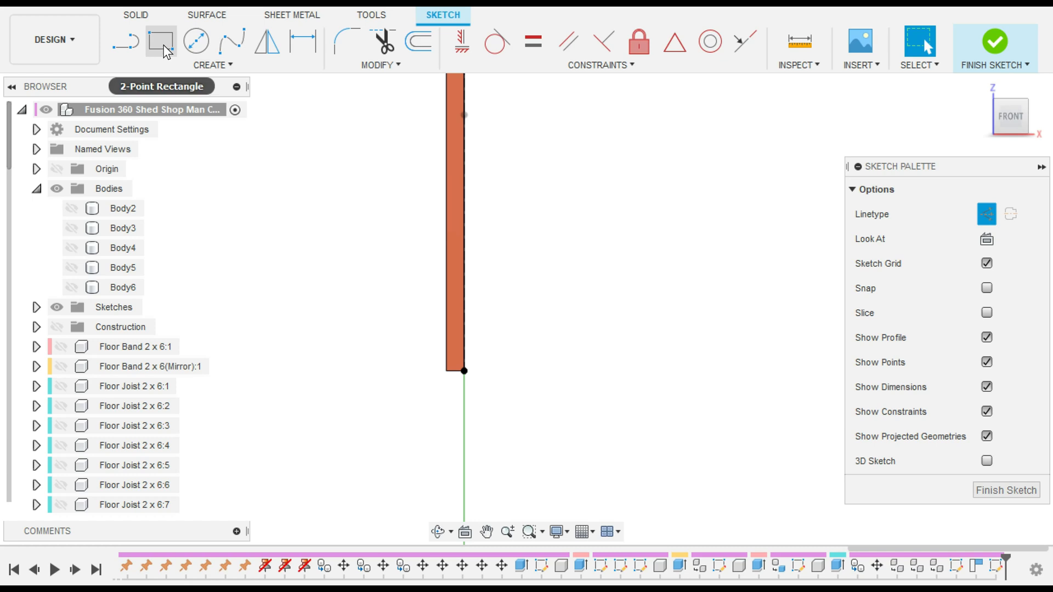
{"action": "left_click_drag", "start_coordinate": [164, 45], "coordinate": [181, 79]}
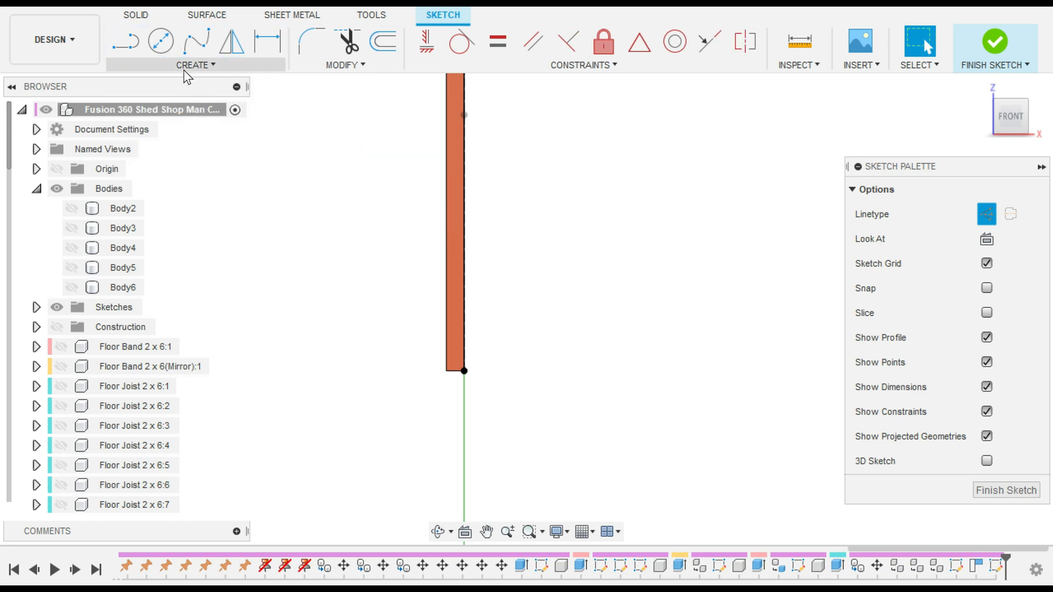
{"action": "key", "text": "r"}
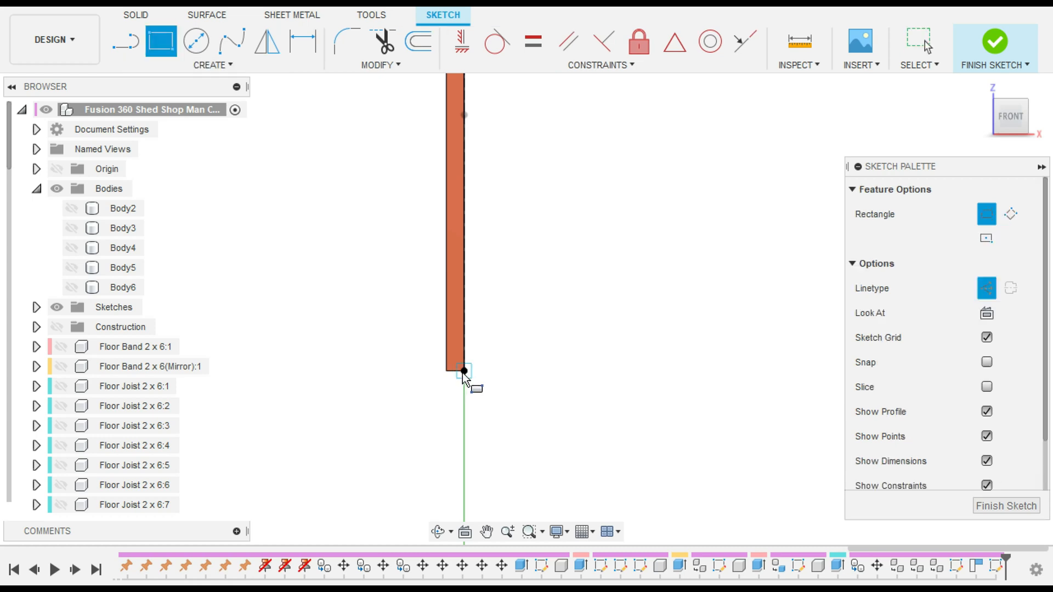
{"action": "left_click", "coordinate": [464, 373]}
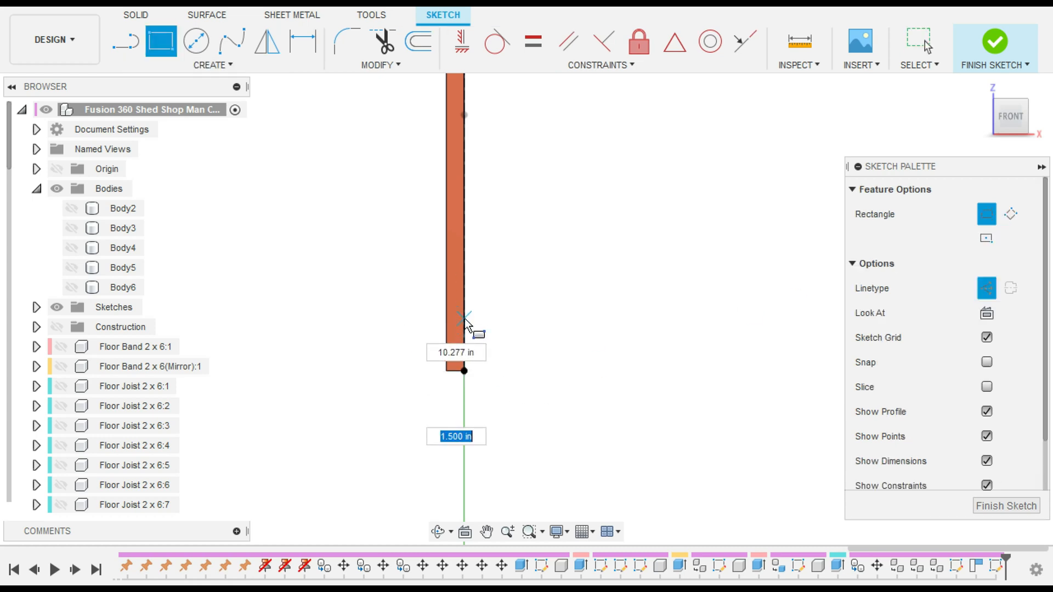
{"action": "key", "text": "Escape"}
{"action": "key", "text": "Escape"}
Step: Start a new sketch on the wide gap-side face of Stud Wall 2 x 4:11
{"action": "left_click", "coordinate": [127, 42]}
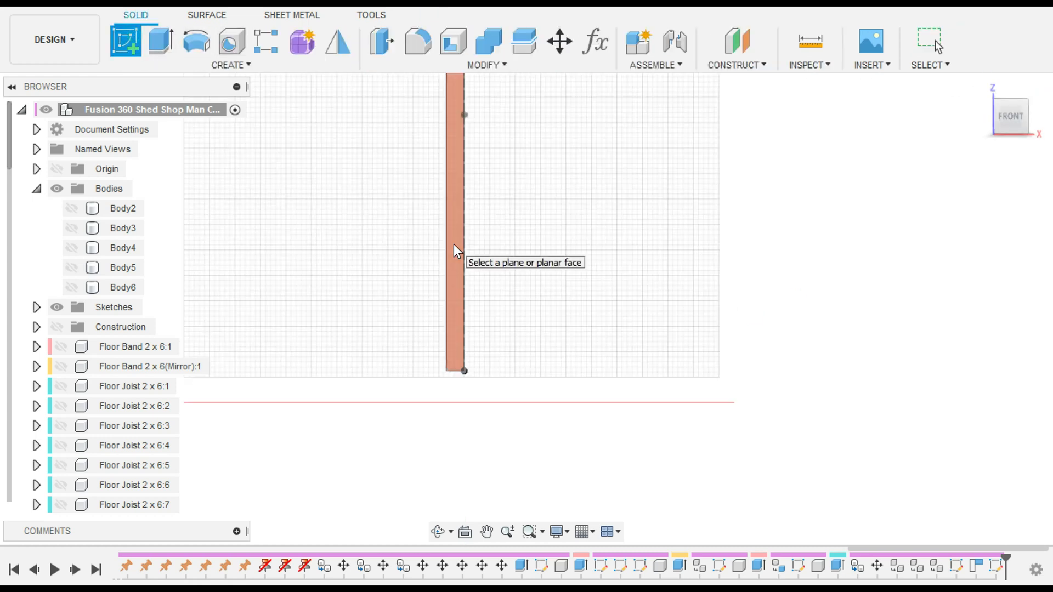
{"action": "left_click", "coordinate": [453, 245]}
{"action": "left_click", "coordinate": [161, 42]}
{"action": "left_click", "coordinate": [537, 436]}
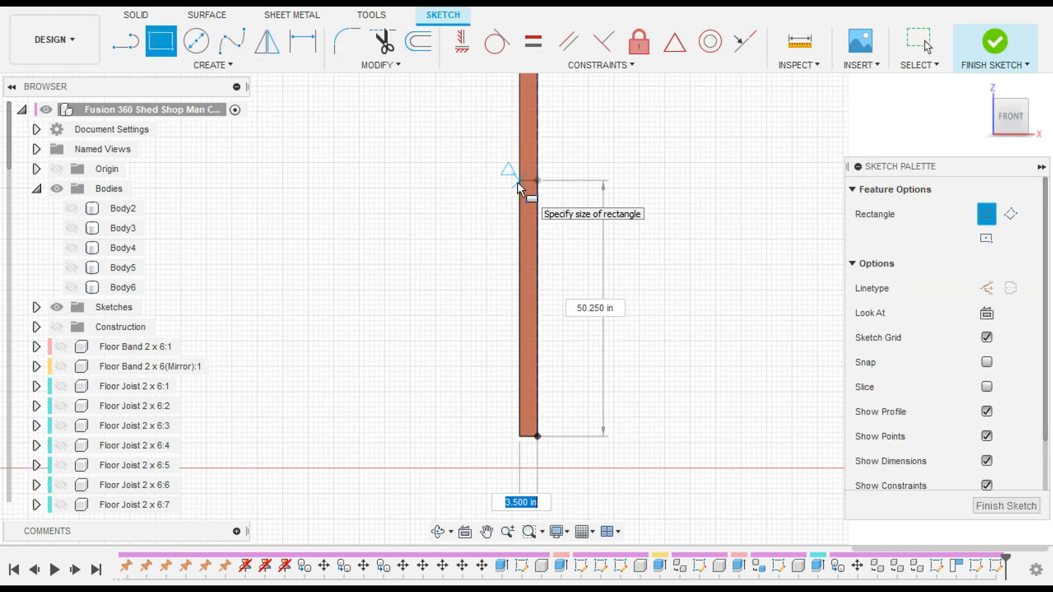
{"action": "key", "text": "Escape"}
Step: Sketch a 1.5 by 5.5 in rectangle on the face of Stud Wall 2 x 4:11, upward from the 84 in point on its outer edge
{"action": "middle_click_drag", "start_coordinate": [583, 143], "coordinate": [614, 418]}
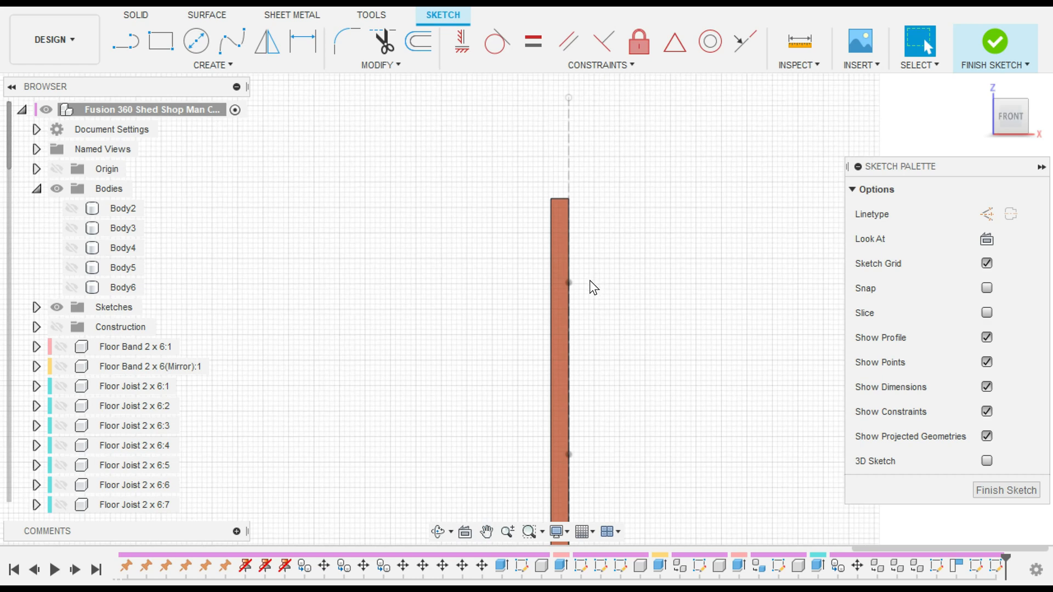
{"action": "scroll", "coordinate": [590, 281], "scroll_direction": "up", "scroll_amount": 2}
{"action": "key", "text": "r"}
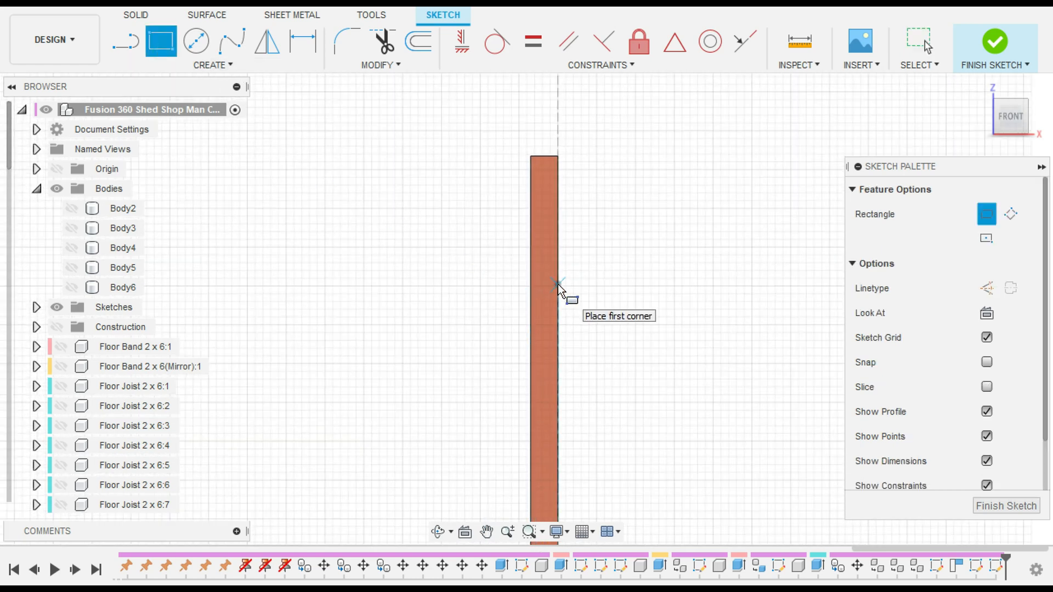
{"action": "left_click", "coordinate": [558, 284]}
{"action": "type", "text": "1.5"}
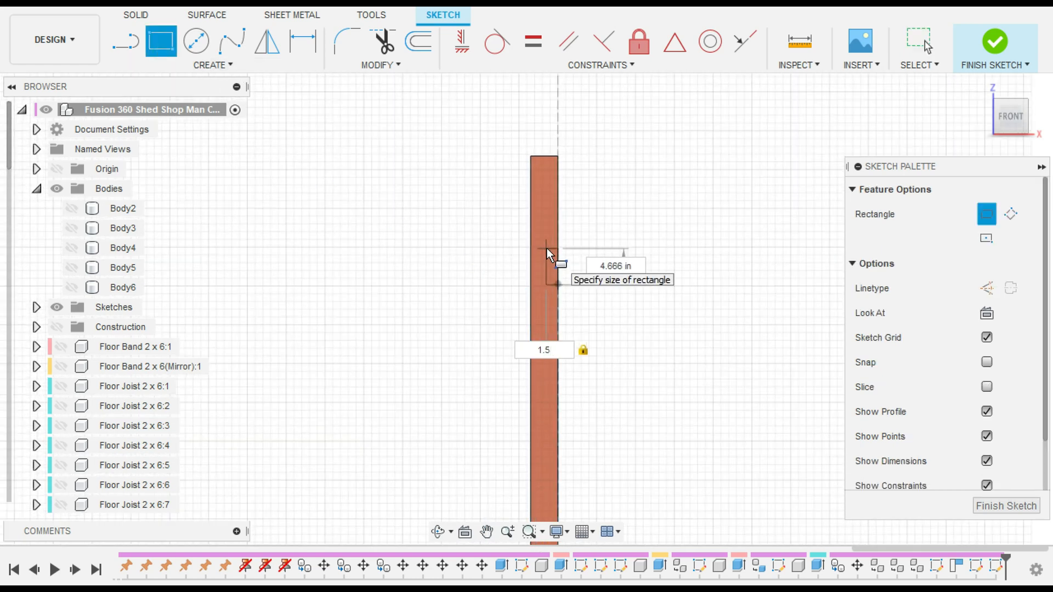
{"action": "type", "text": "5.5"}
{"action": "key", "text": "Tab"}
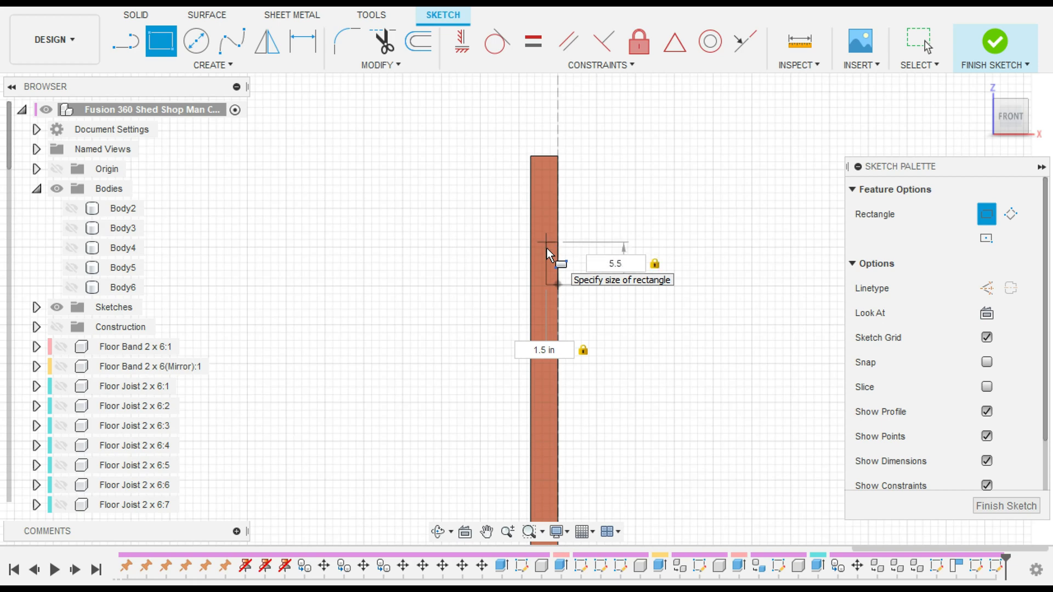
{"action": "key", "text": "Return"}
{"action": "key", "text": "Escape"}
Step: Extrude the 1.5 by 5.5 in profile 36 in across the opening as a new component
{"action": "mouse_move", "coordinate": [736, 234]}
{"action": "middle_mouse_down", "text": "shift"}
{"action": "mouse_move", "coordinate": [712, 224]}
{"action": "mouse_move", "coordinate": [584, 271]}
{"action": "middle_mouse_up", "text": "shift"}
{"action": "type", "text": "e36"}
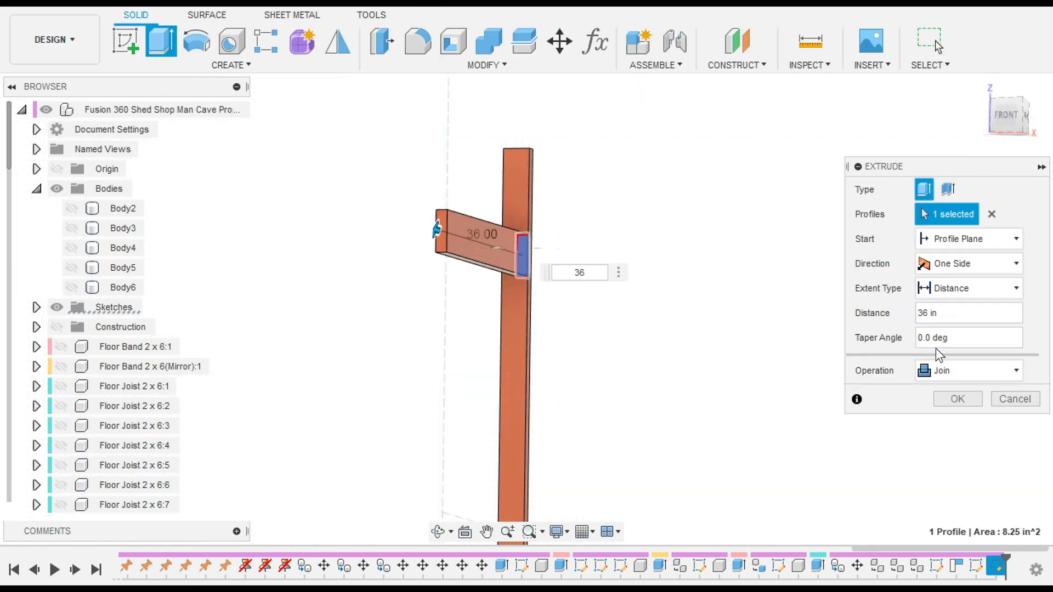
{"action": "left_click", "coordinate": [968, 370]}
{"action": "left_click", "coordinate": [995, 465]}
{"action": "left_click", "coordinate": [961, 402]}
Step: Duplicate Component18:1 and move the copy sideways across the stud's width to sit beside the original
{"action": "scroll", "coordinate": [254, 414], "scroll_direction": "up", "scroll_amount": 3}
{"action": "scroll", "coordinate": [164, 466], "scroll_direction": "down", "scroll_amount": 7}
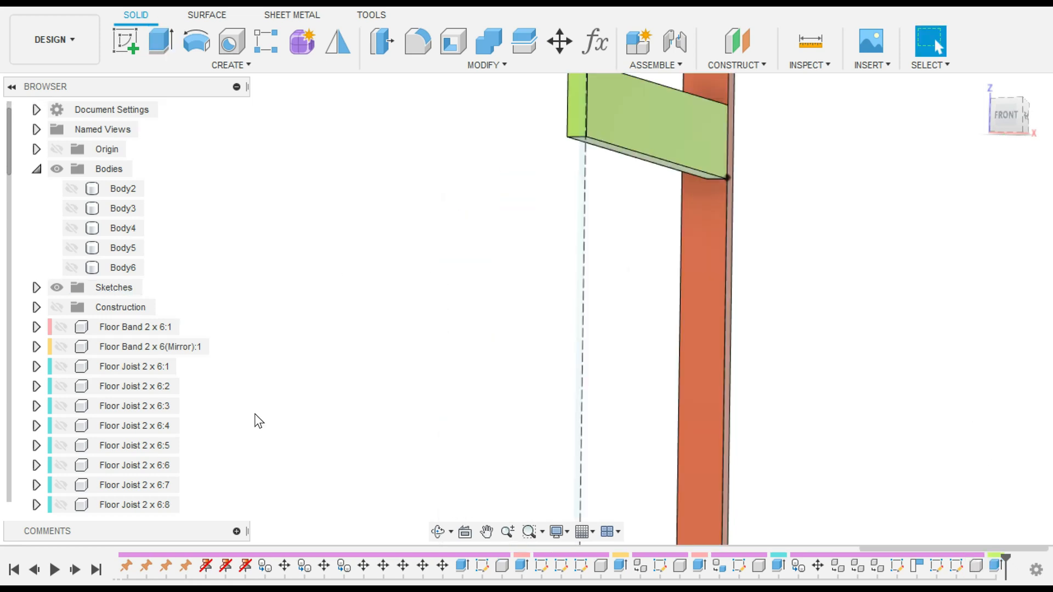
{"action": "scroll", "coordinate": [139, 475], "scroll_direction": "down", "scroll_amount": 10}
{"action": "left_click", "coordinate": [137, 504]}
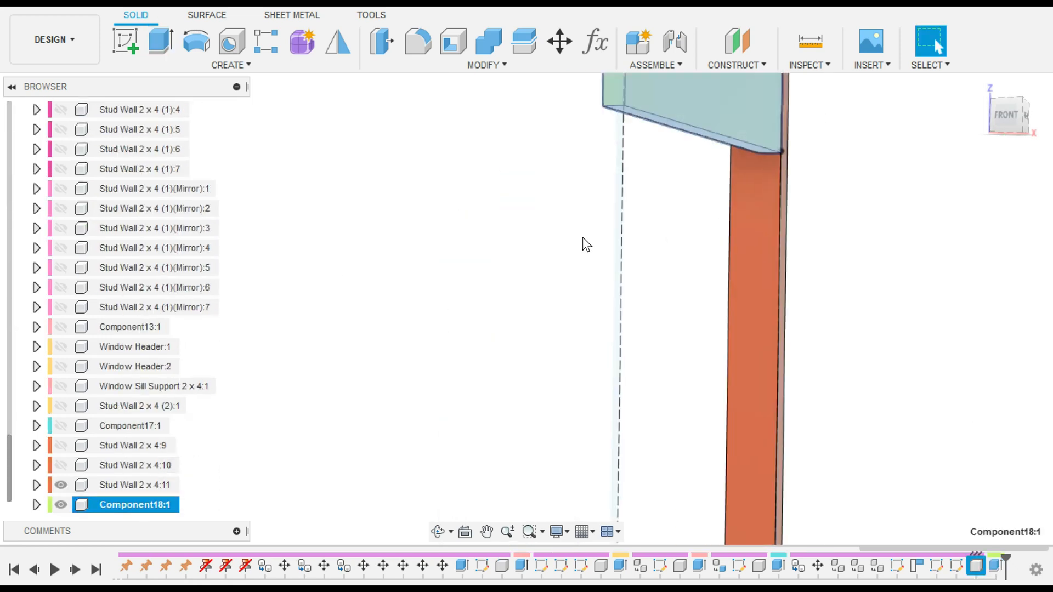
{"action": "key", "text": "m"}
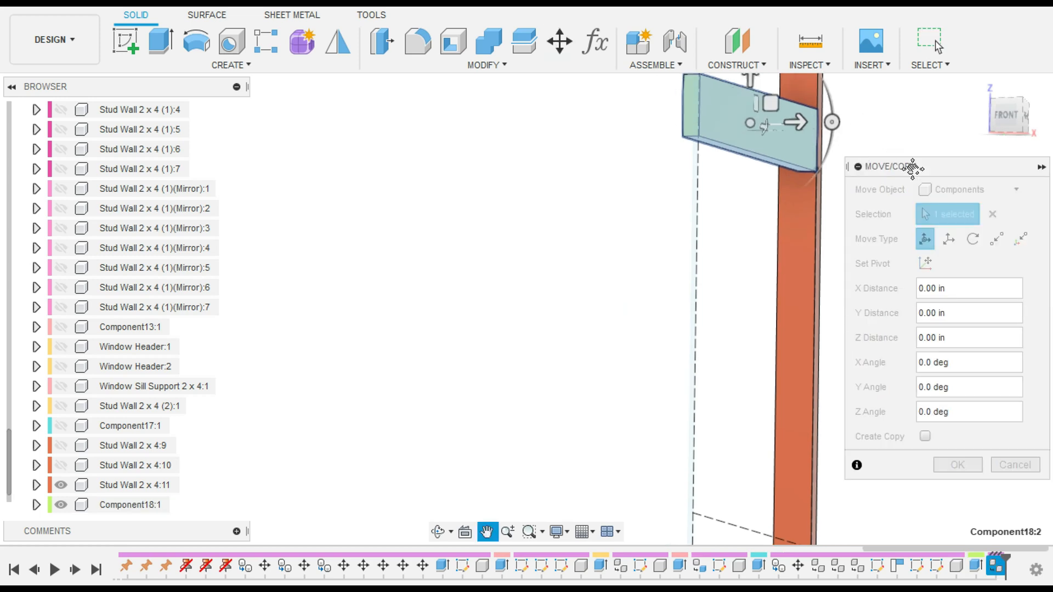
{"action": "left_click_drag", "start_coordinate": [656, 212], "coordinate": [631, 213]}
{"action": "left_click", "coordinate": [958, 464]}
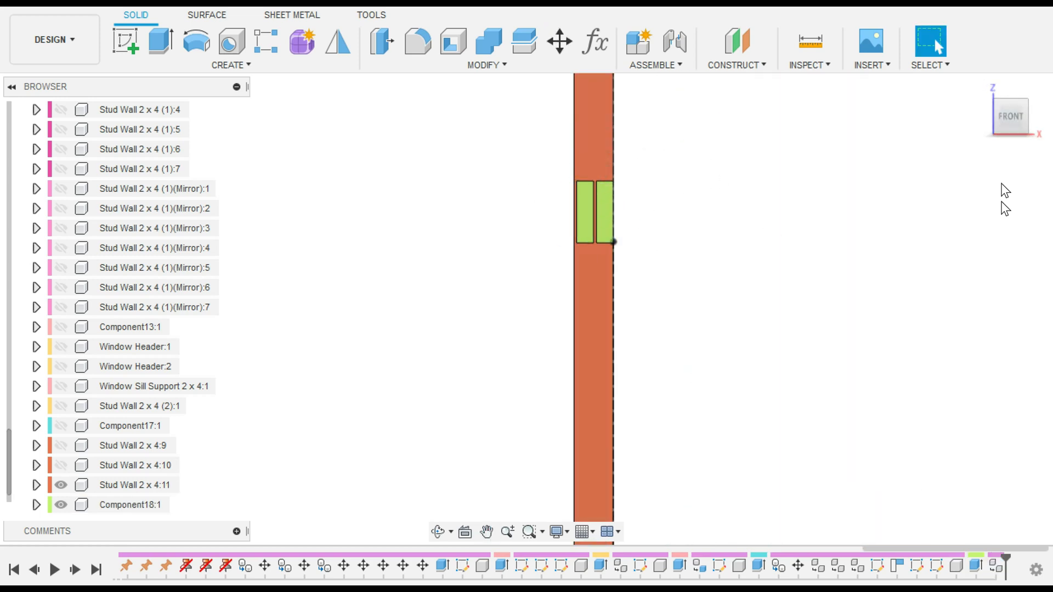
Step: Show Tongue and Groove 4' x 8' (1):1 and (2):1, and start a sketch on the top face of sheet (2):1
{"action": "left_click", "coordinate": [982, 91]}
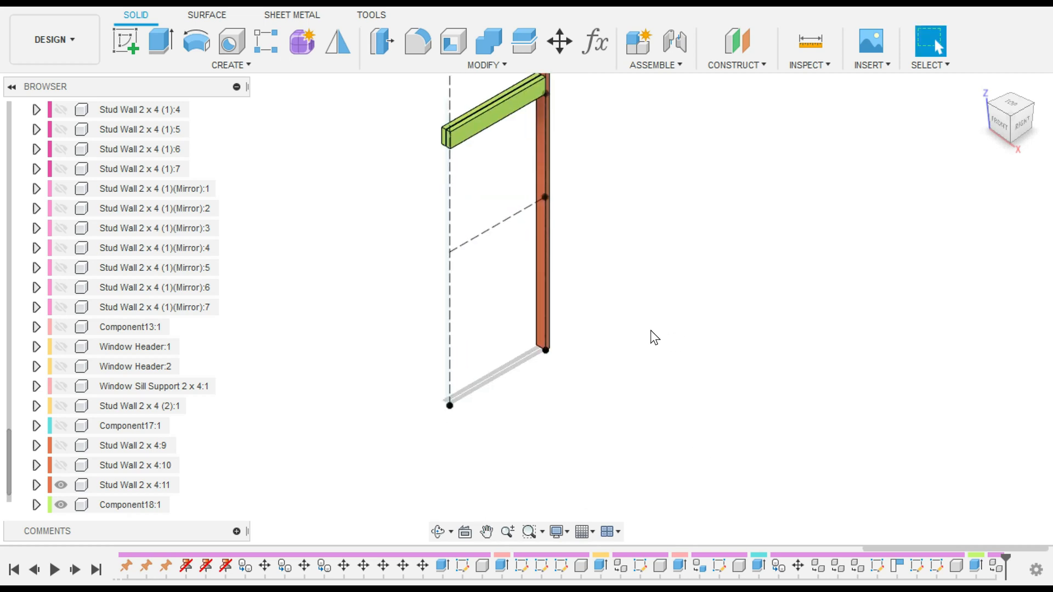
{"action": "scroll", "coordinate": [414, 296], "scroll_direction": "up", "scroll_amount": 2}
{"action": "scroll", "coordinate": [62, 188], "scroll_direction": "up", "scroll_amount": 10}
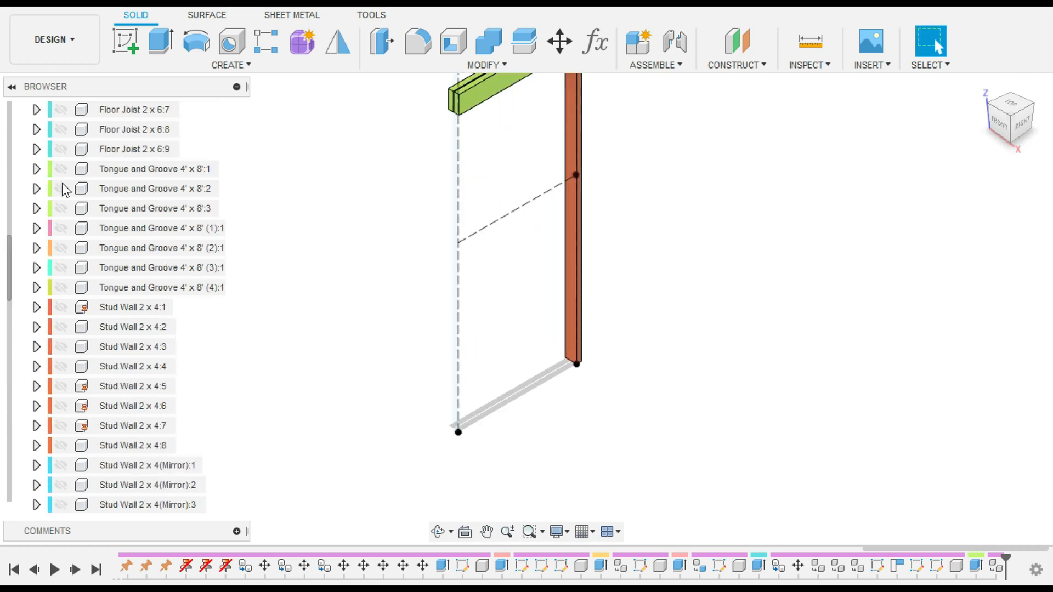
{"action": "left_click", "coordinate": [62, 366]}
{"action": "left_click", "coordinate": [62, 366]}
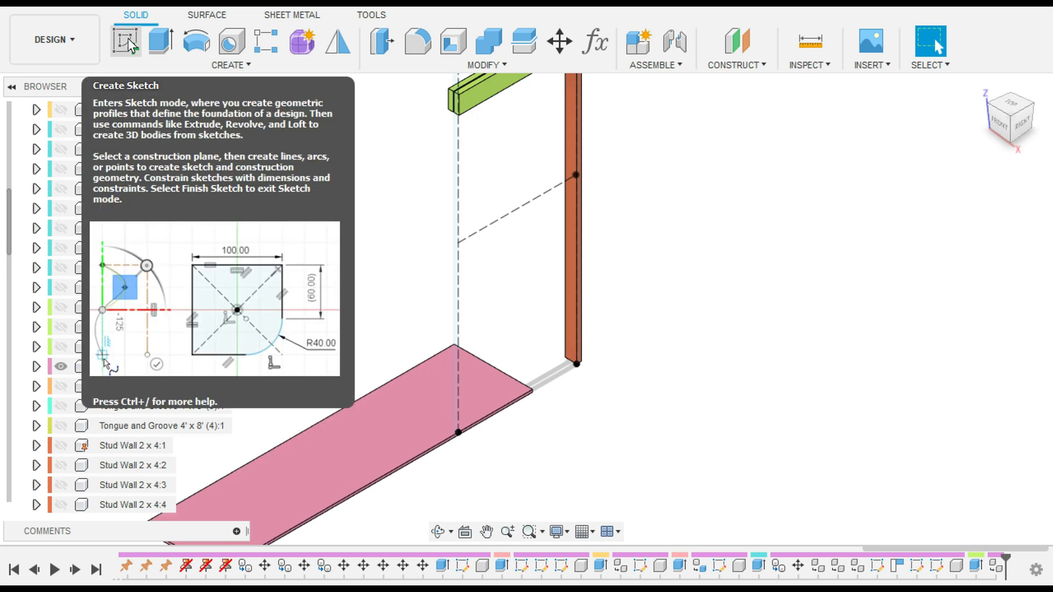
{"action": "middle_click_drag", "start_coordinate": [719, 181], "coordinate": [680, 233]}
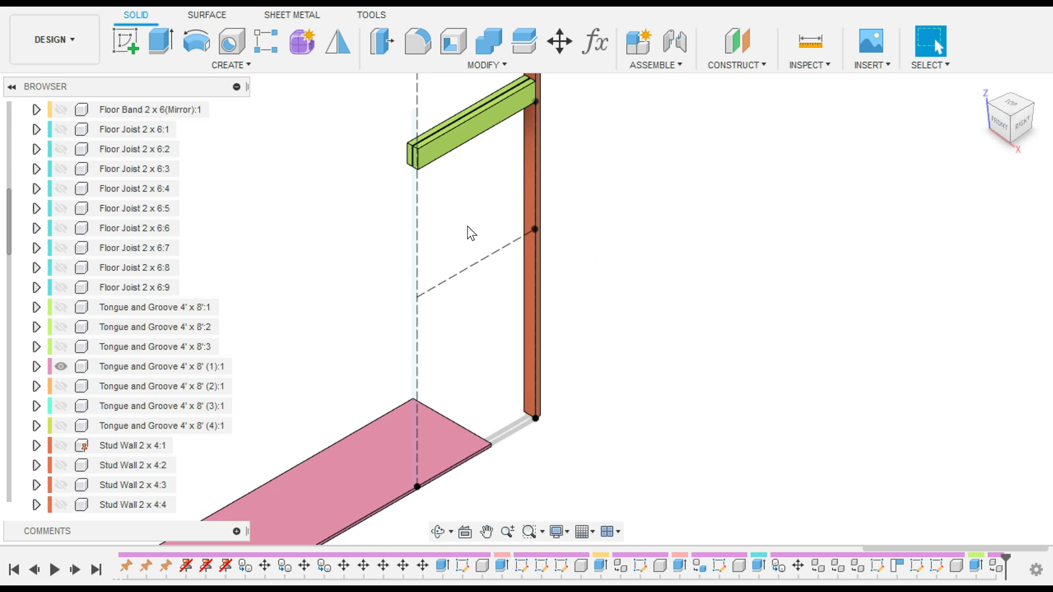
{"action": "left_click", "coordinate": [125, 41]}
{"action": "left_click", "coordinate": [61, 387]}
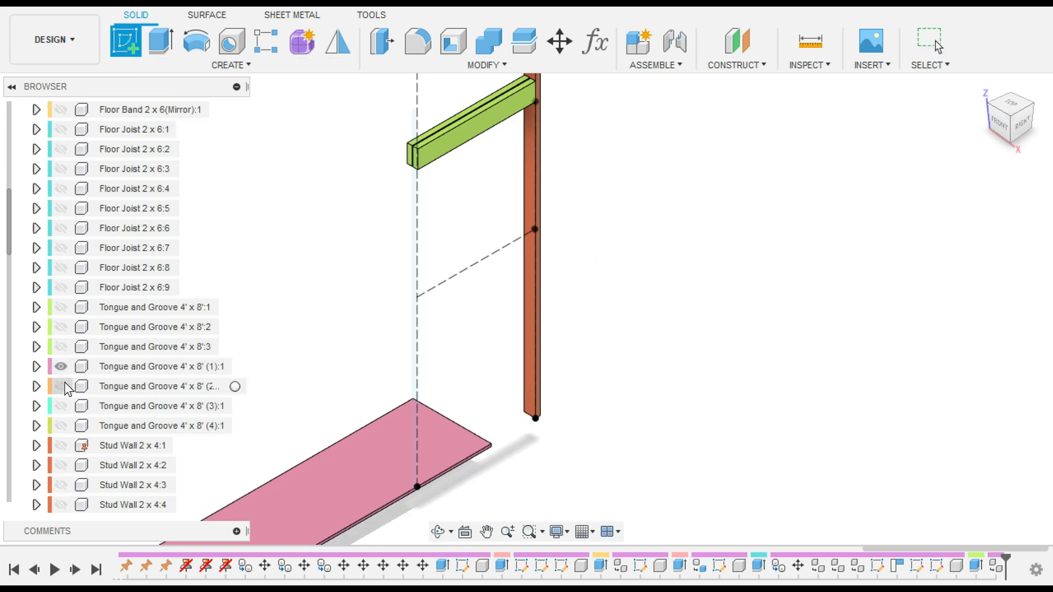
{"action": "left_click", "coordinate": [519, 421]}
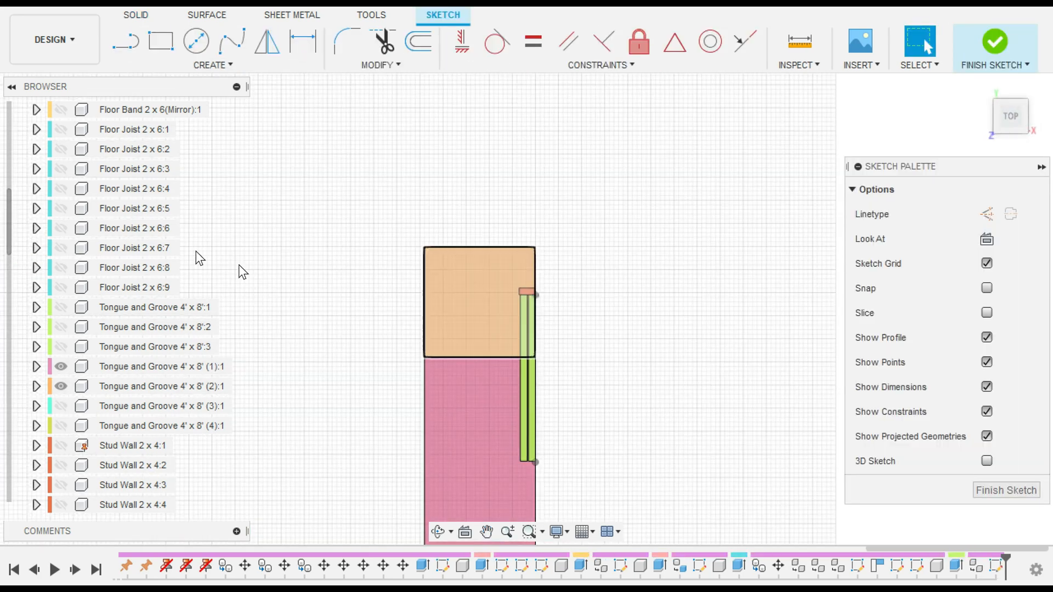
Step: Hide both header boards, Component18:1 and Component18:2
{"action": "scroll", "coordinate": [126, 430], "scroll_direction": "down", "scroll_amount": 12}
{"action": "left_click", "coordinate": [61, 504]}
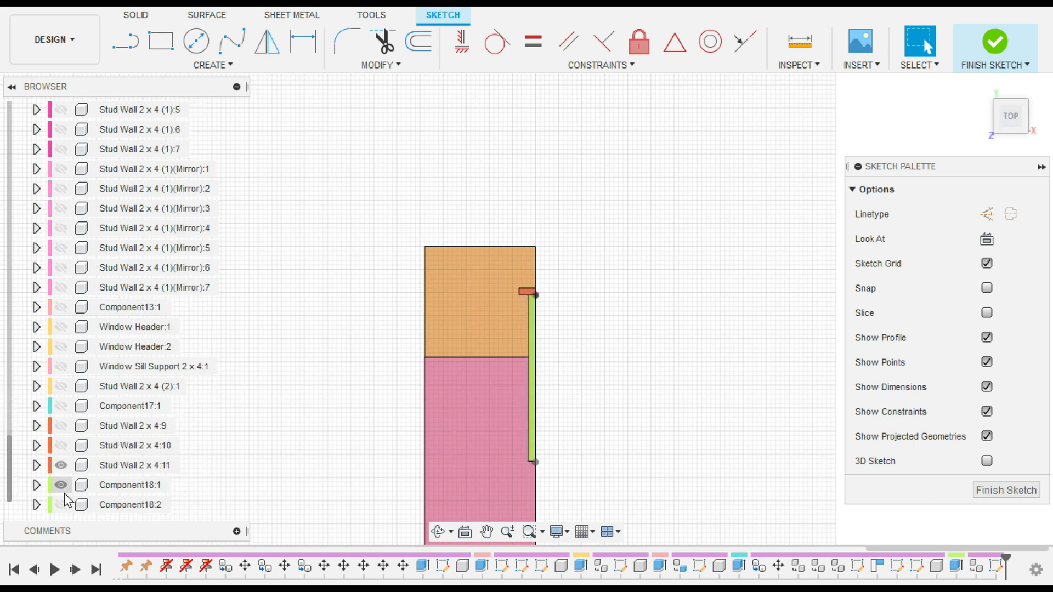
{"action": "left_click", "coordinate": [61, 485]}
Step: Project the stud's gap-side base edge and the floor sheet's outer edge into the sketch
{"action": "scroll", "coordinate": [525, 332], "scroll_direction": "up", "scroll_amount": 5}
{"action": "left_click", "coordinate": [160, 43]}
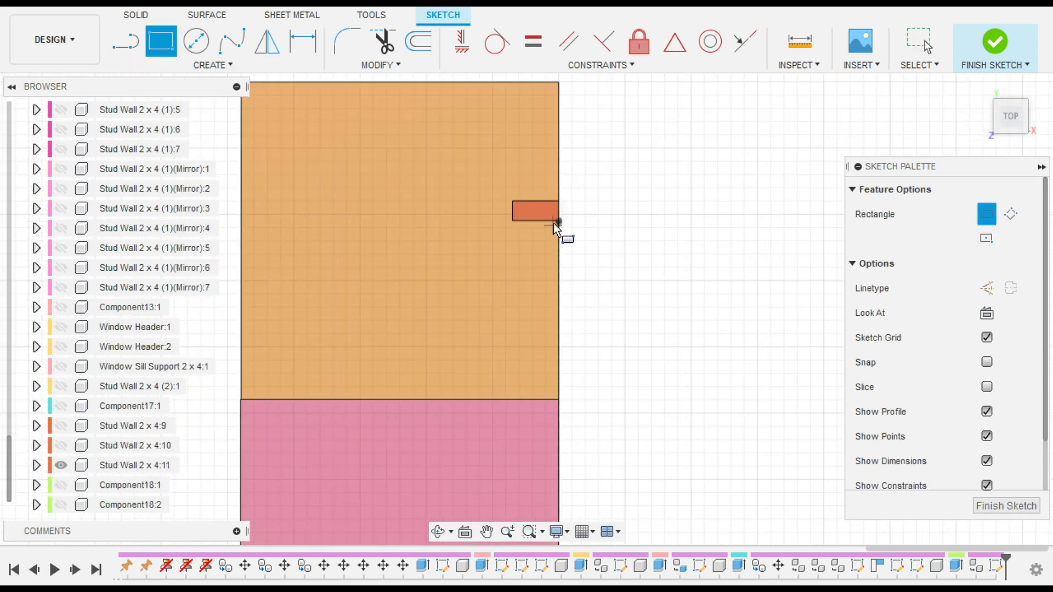
{"action": "scroll", "coordinate": [565, 232], "scroll_direction": "up", "scroll_amount": 5}
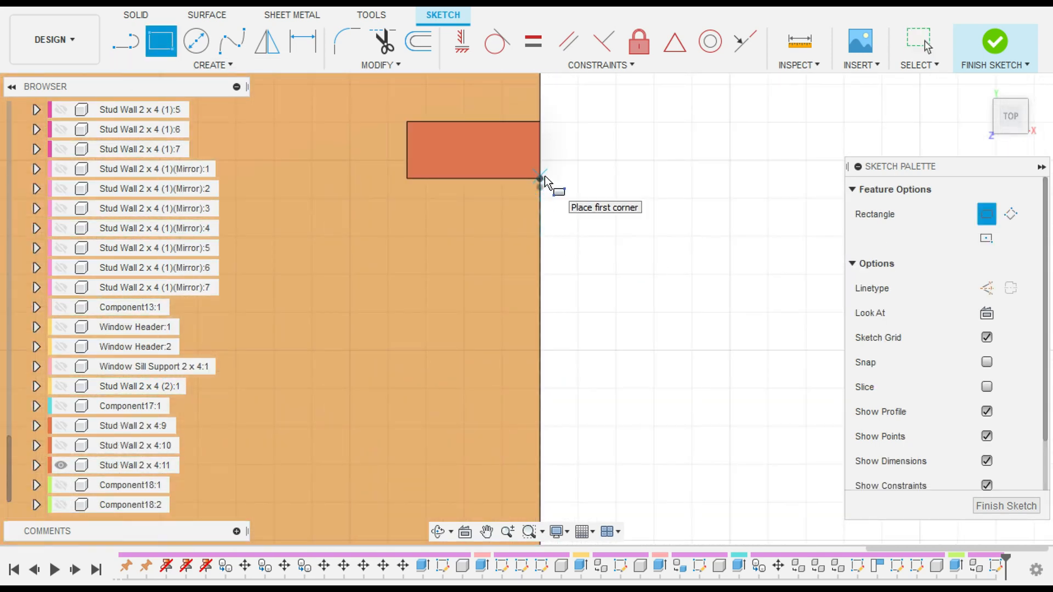
{"action": "key", "text": "p"}
{"action": "left_click", "coordinate": [535, 178]}
{"action": "left_click", "coordinate": [540, 204]}
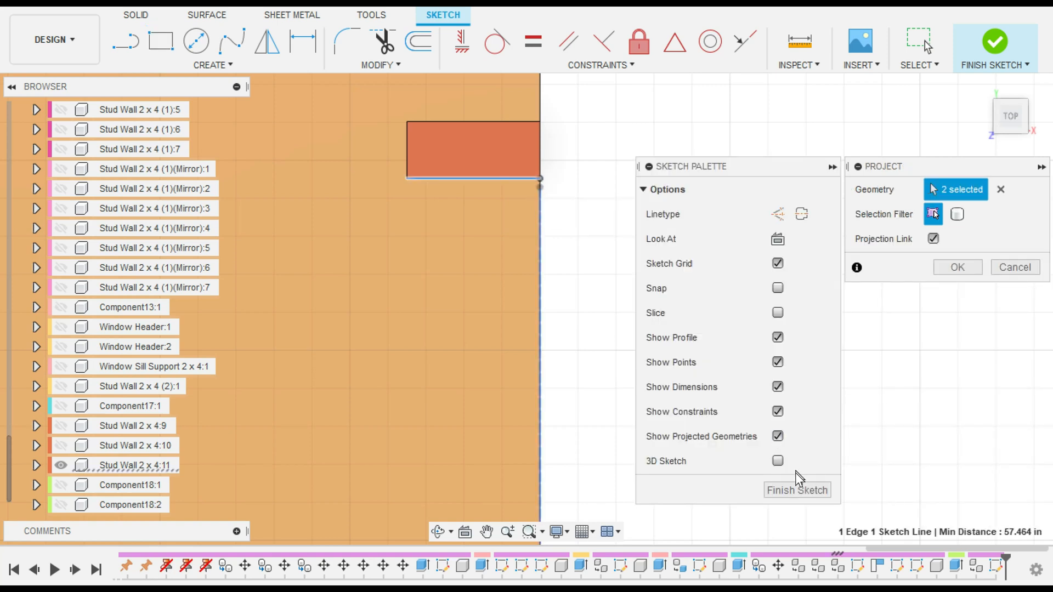
Step: Draw a 3.5 by 1.5 in rectangle against the stud's gap side, starting from its outer base corner
{"action": "left_click", "coordinate": [161, 41]}
{"action": "left_click", "coordinate": [540, 179]}
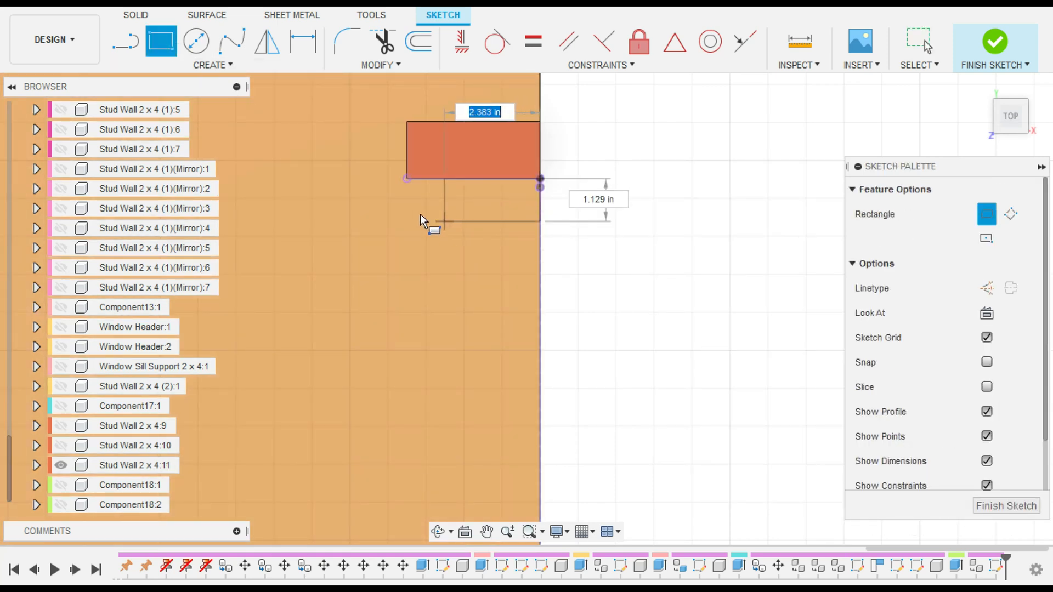
{"action": "type", "text": "3.5"}
{"action": "key", "text": "Tab"}
{"action": "type", "text": "1.5"}
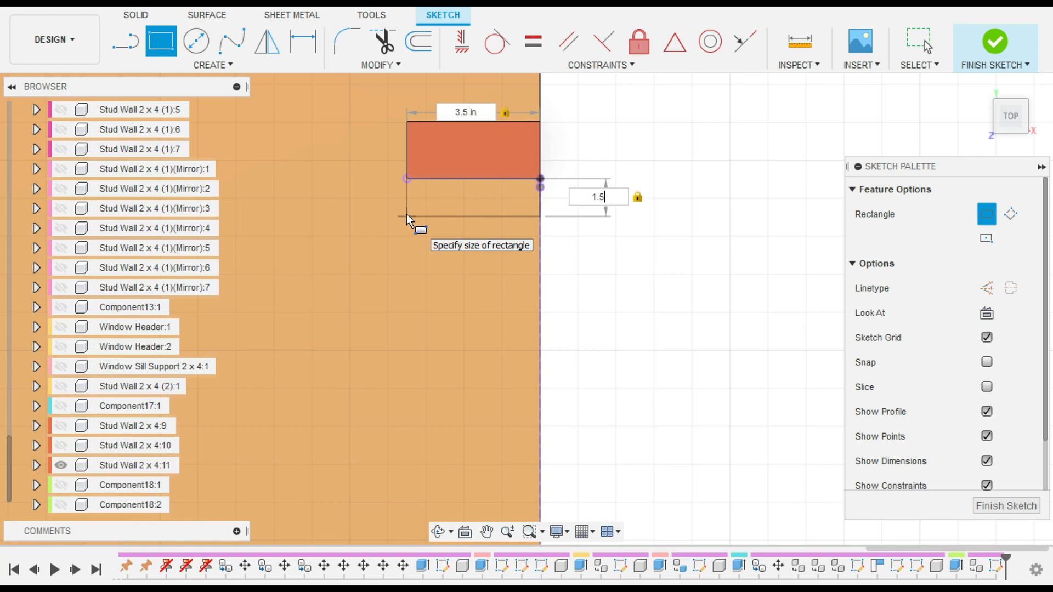
{"action": "key", "text": "Return"}
{"action": "key", "text": "Escape"}
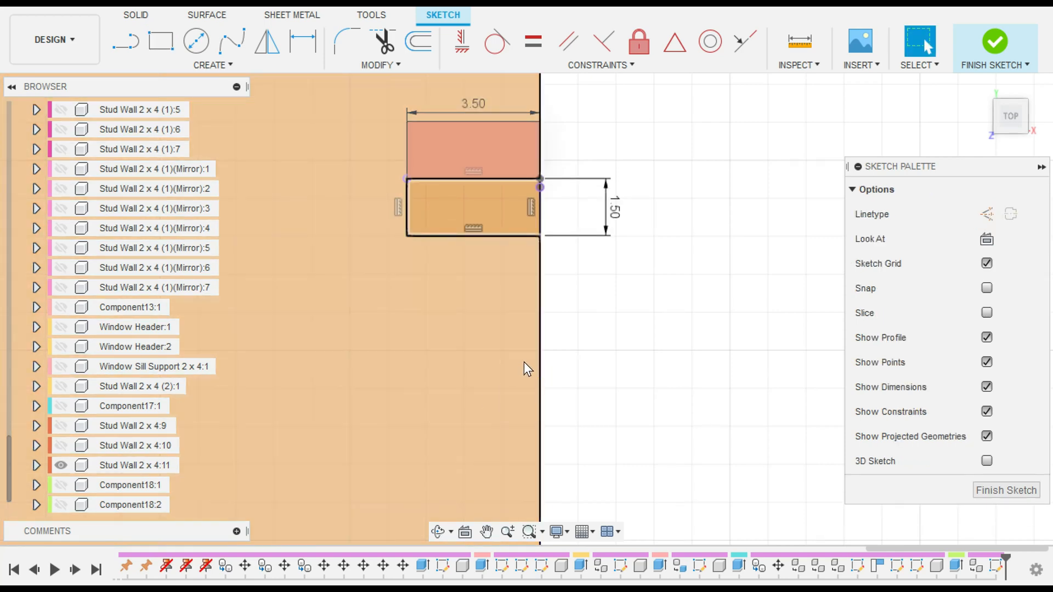
{"action": "mouse_move", "coordinate": [668, 418]}
{"action": "middle_mouse_down", "text": "shift"}
{"action": "mouse_move", "coordinate": [465, 259]}
{"action": "mouse_move", "coordinate": [669, 395]}
{"action": "middle_mouse_up", "text": "shift"}
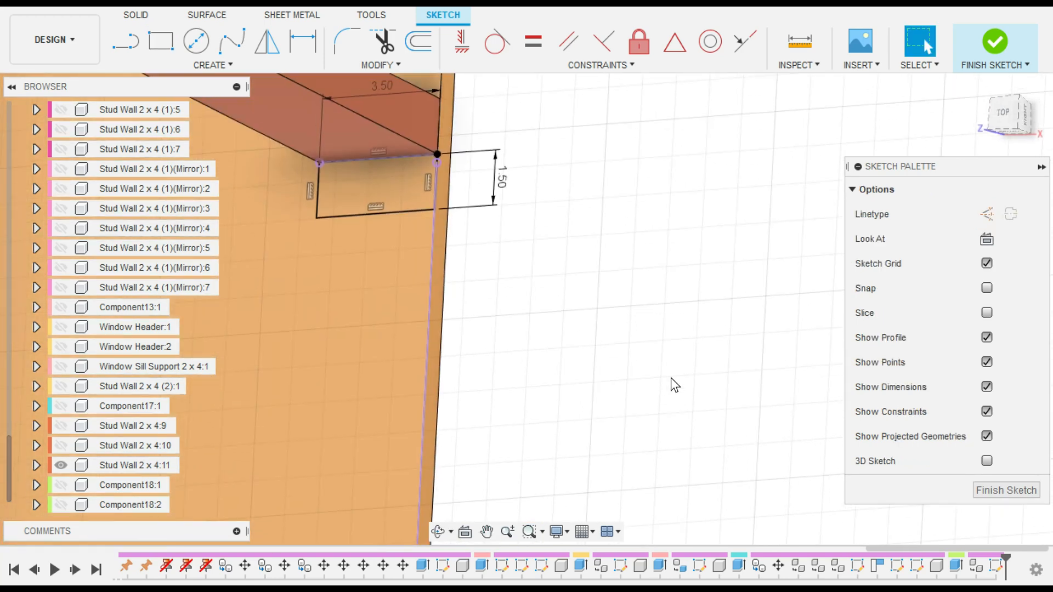
{"action": "key", "text": "e"}
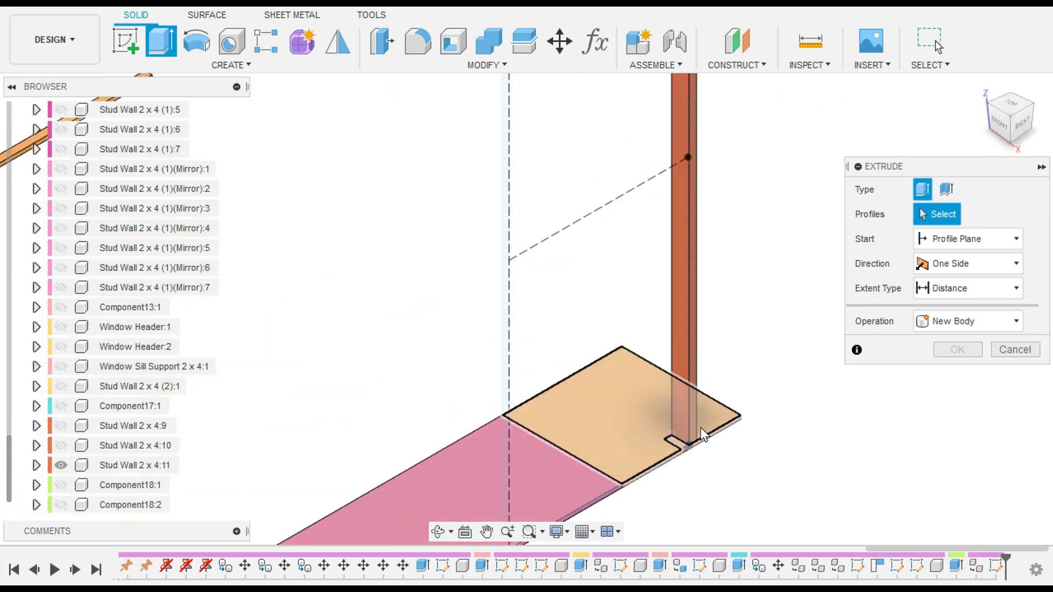
{"action": "scroll", "coordinate": [699, 428], "scroll_direction": "up", "scroll_amount": 5}
{"action": "left_click", "coordinate": [636, 470]}
{"action": "scroll", "coordinate": [382, 241], "scroll_direction": "down", "scroll_amount": 2}
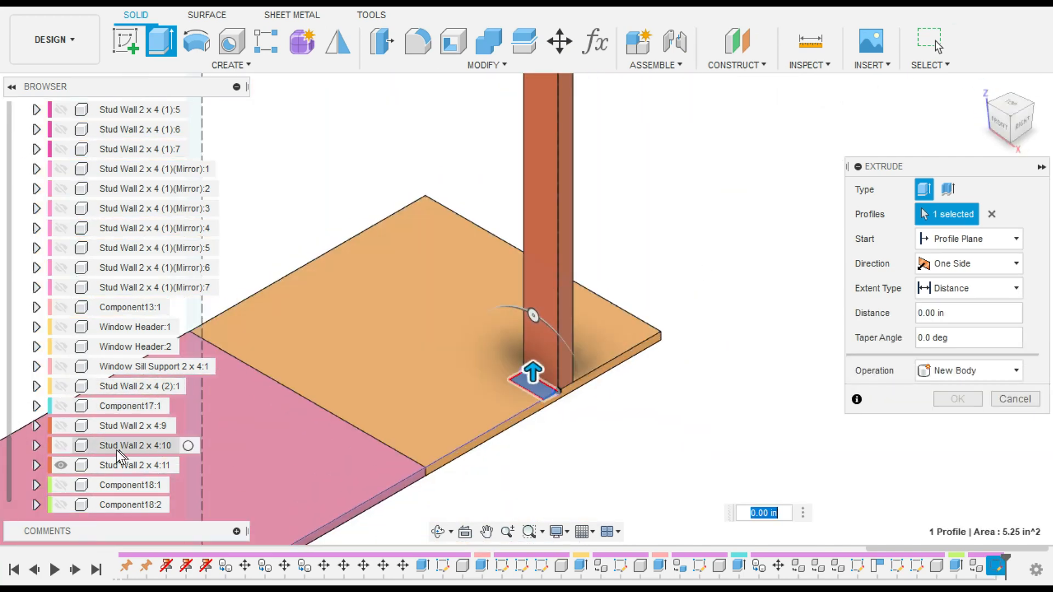
{"action": "left_click", "coordinate": [64, 504]}
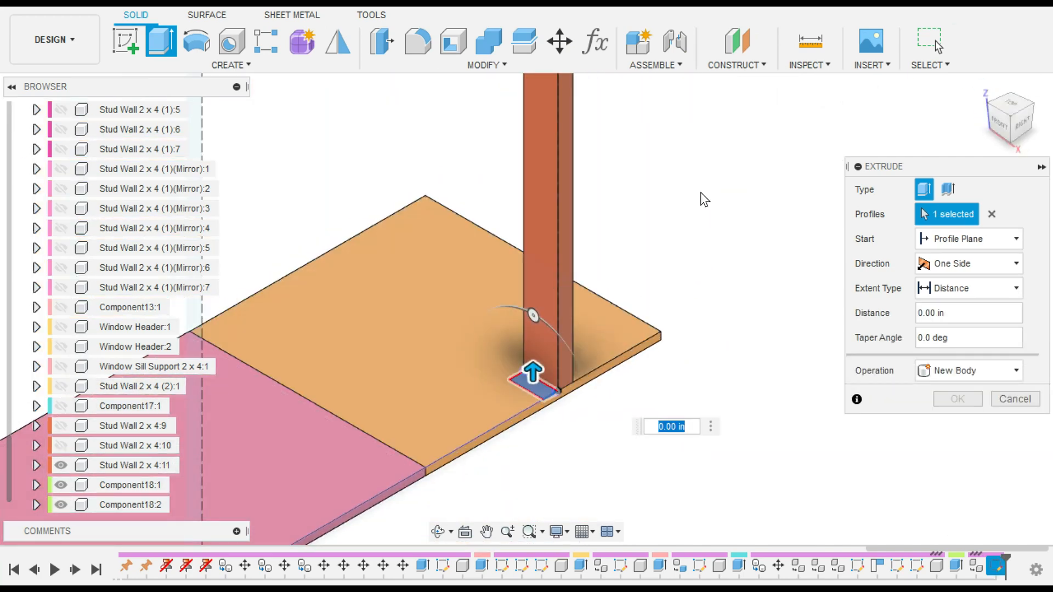
{"action": "scroll", "coordinate": [700, 192], "scroll_direction": "down", "scroll_amount": 4}
{"action": "middle_click_drag", "start_coordinate": [706, 246], "coordinate": [769, 456]}
{"action": "key", "text": "Escape"}
Step: Show both header boards and extrude the 3.5 by 1.5 in profile up to the header's underside as a new component
{"action": "key", "text": "e"}
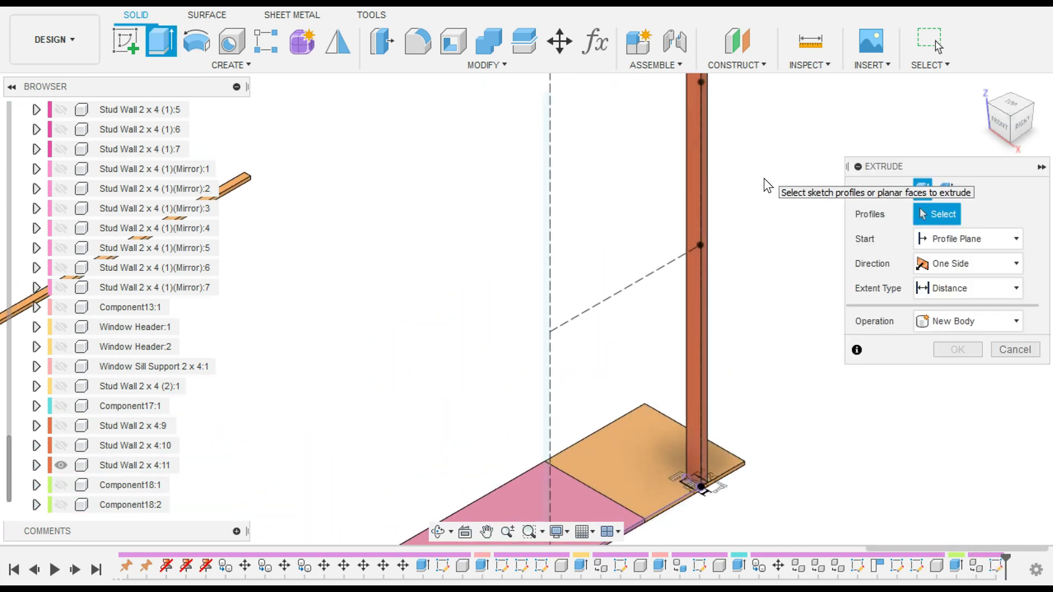
{"action": "scroll", "coordinate": [700, 462], "scroll_direction": "up", "scroll_amount": 3}
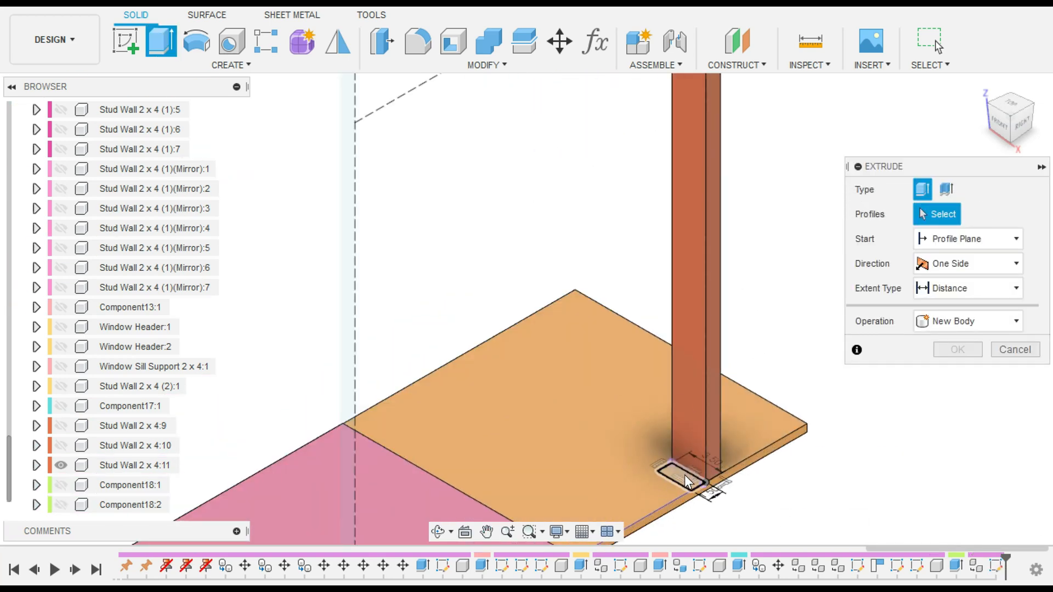
{"action": "left_click", "coordinate": [684, 475]}
{"action": "middle_click_drag", "start_coordinate": [778, 258], "coordinate": [758, 485], "text": "shift"}
{"action": "middle_click_drag", "start_coordinate": [773, 280], "coordinate": [765, 342]}
{"action": "left_click", "coordinate": [61, 505]}
{"action": "left_click", "coordinate": [62, 485]}
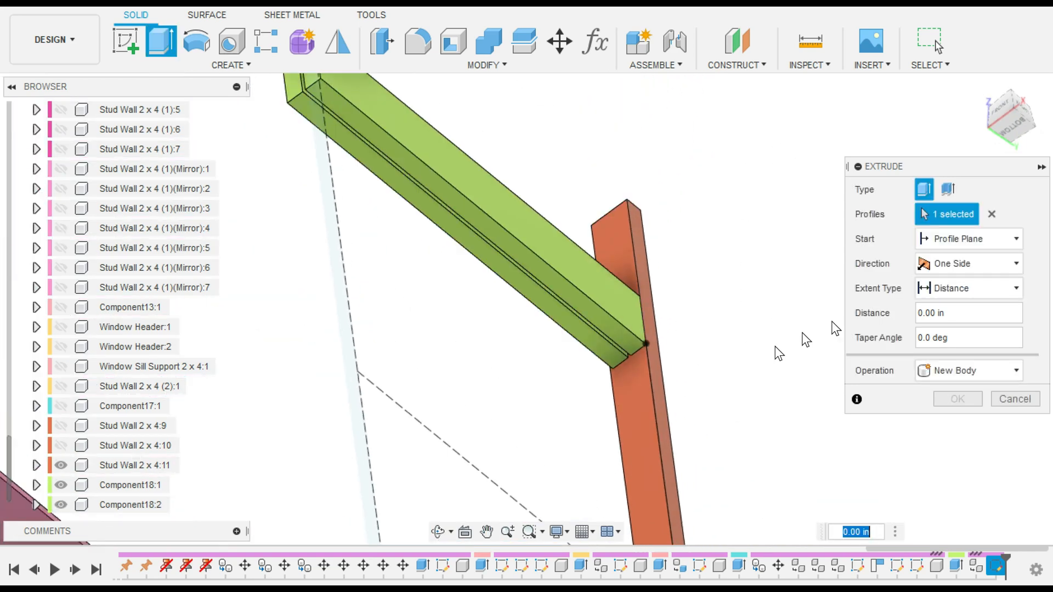
{"action": "left_click", "coordinate": [987, 288]}
{"action": "left_click", "coordinate": [952, 327]}
{"action": "left_click", "coordinate": [633, 347]}
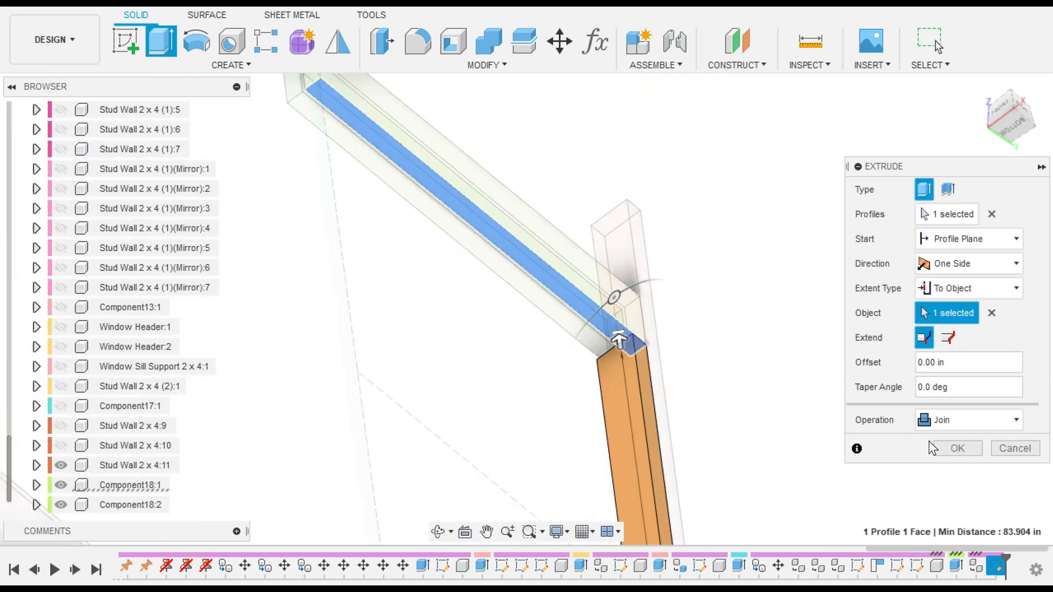
{"action": "left_click", "coordinate": [944, 419]}
{"action": "left_click", "coordinate": [974, 514]}
{"action": "left_click", "coordinate": [957, 448]}
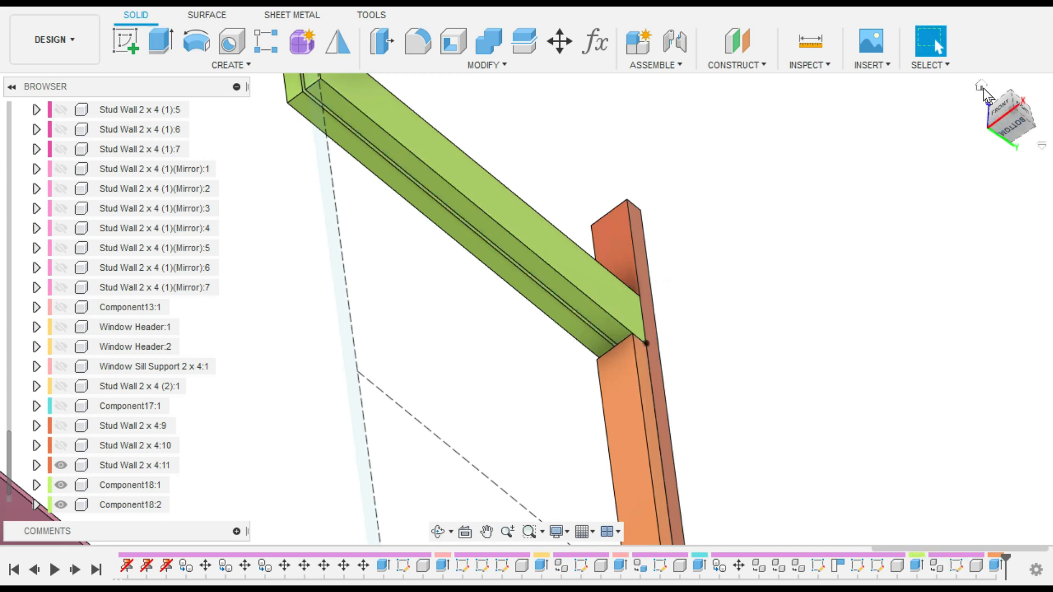
Step: Rename the new supporting stud component as Stud 2 x 4
{"action": "left_click", "coordinate": [982, 87]}
{"action": "scroll", "coordinate": [724, 345], "scroll_direction": "up", "scroll_amount": 4}
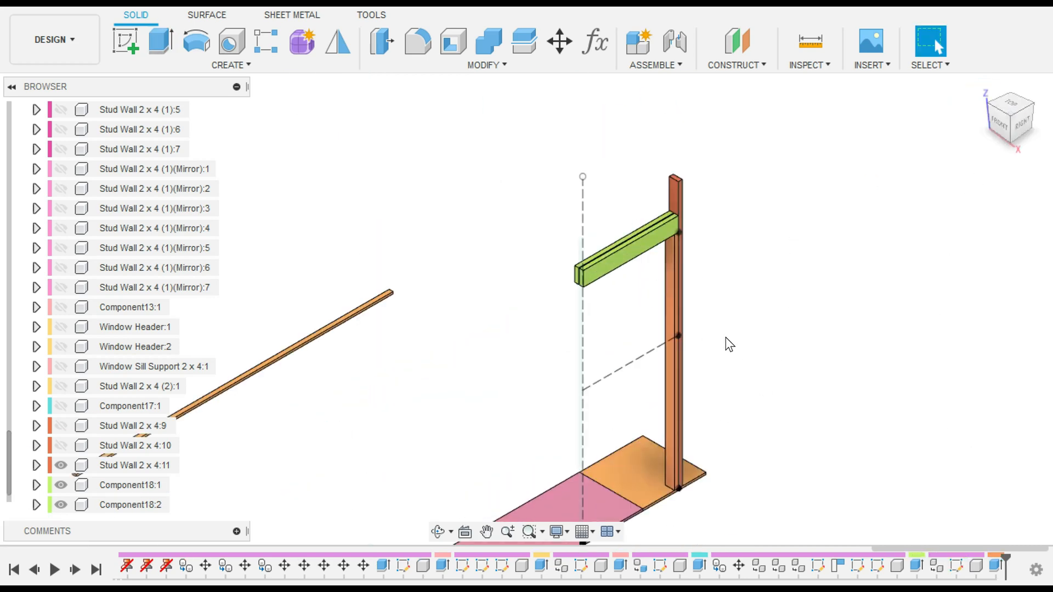
{"action": "scroll", "coordinate": [169, 482], "scroll_direction": "down", "scroll_amount": 1}
{"action": "double_click", "coordinate": [130, 502]}
{"action": "type", "text": "Stud 2 x 4"}
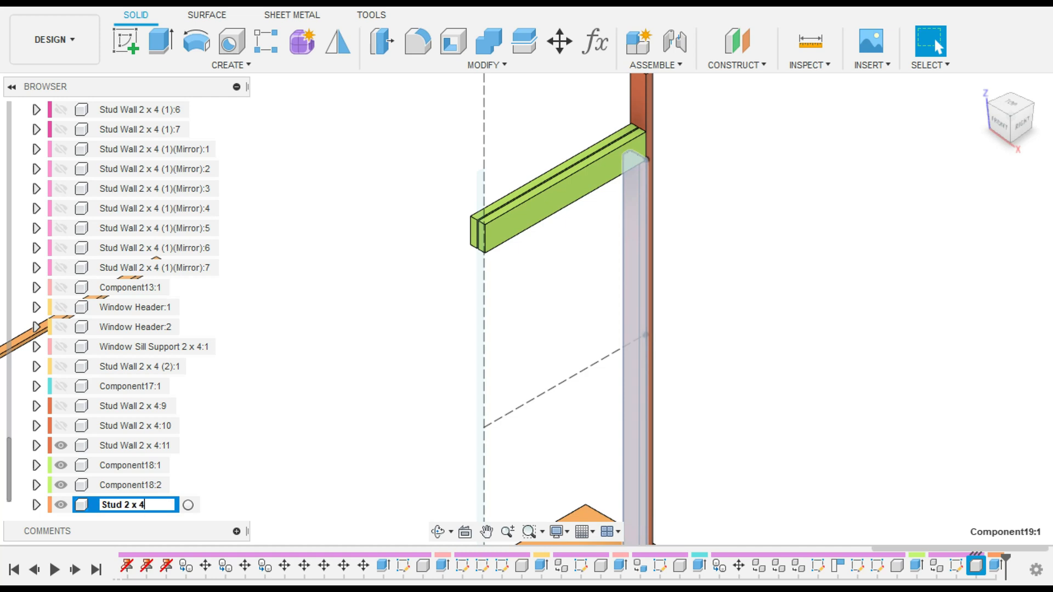
Step: Rename the header board component Component18:2 as Door Header
{"action": "left_click", "coordinate": [130, 487]}
{"action": "type", "text": "Dor"}
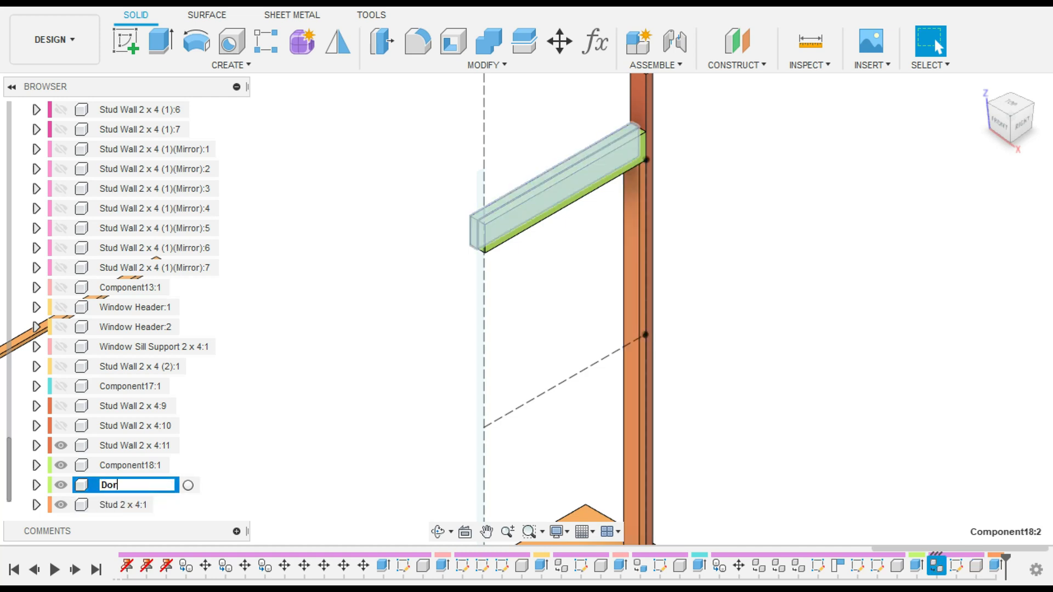
{"action": "key", "text": "Return"}
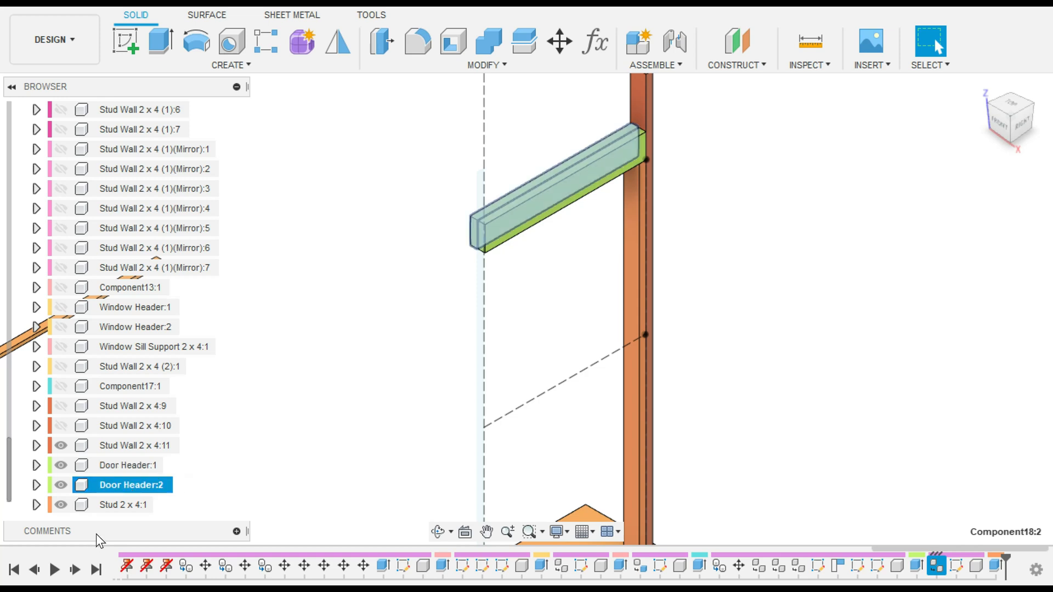
Step: Paste a copy of the supporting stud Stud 2 x 4:1 and show Stud Wall 2 x 4:9 and 2 x 4:10
{"action": "left_click", "coordinate": [148, 502]}
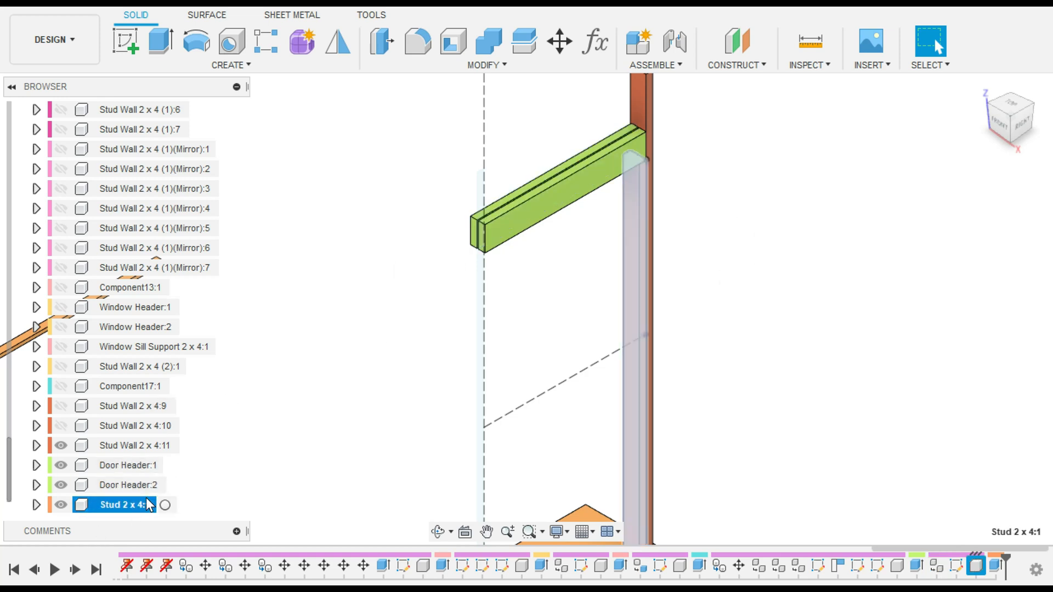
{"action": "key", "text": "ctrl+v"}
{"action": "middle_click_drag", "start_coordinate": [715, 447], "coordinate": [703, 290]}
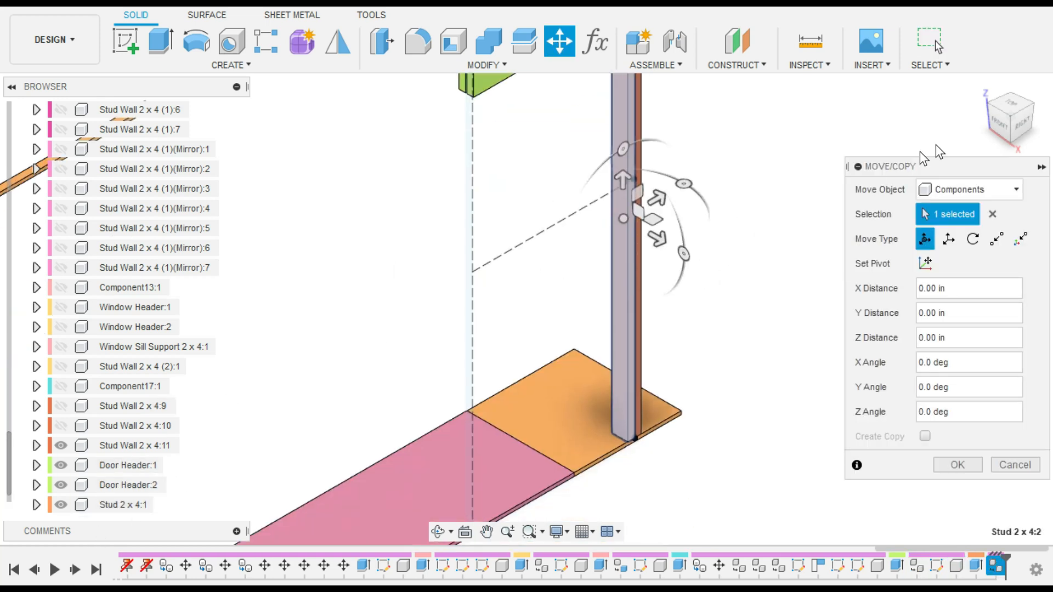
{"action": "left_click", "coordinate": [1031, 122]}
{"action": "scroll", "coordinate": [280, 179], "scroll_direction": "down", "scroll_amount": 3}
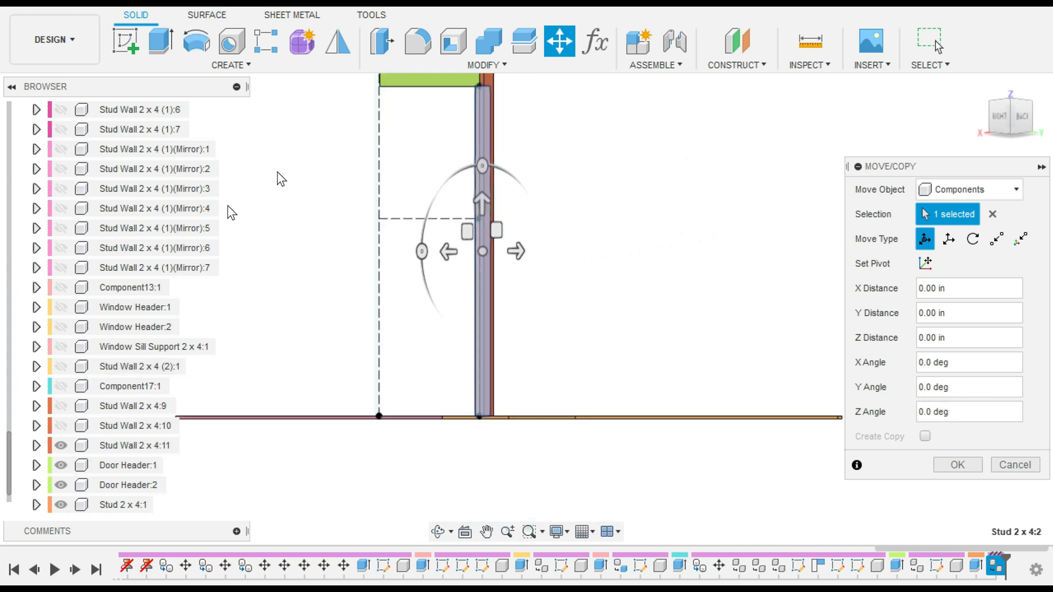
{"action": "left_click", "coordinate": [61, 425]}
{"action": "left_click", "coordinate": [61, 406]}
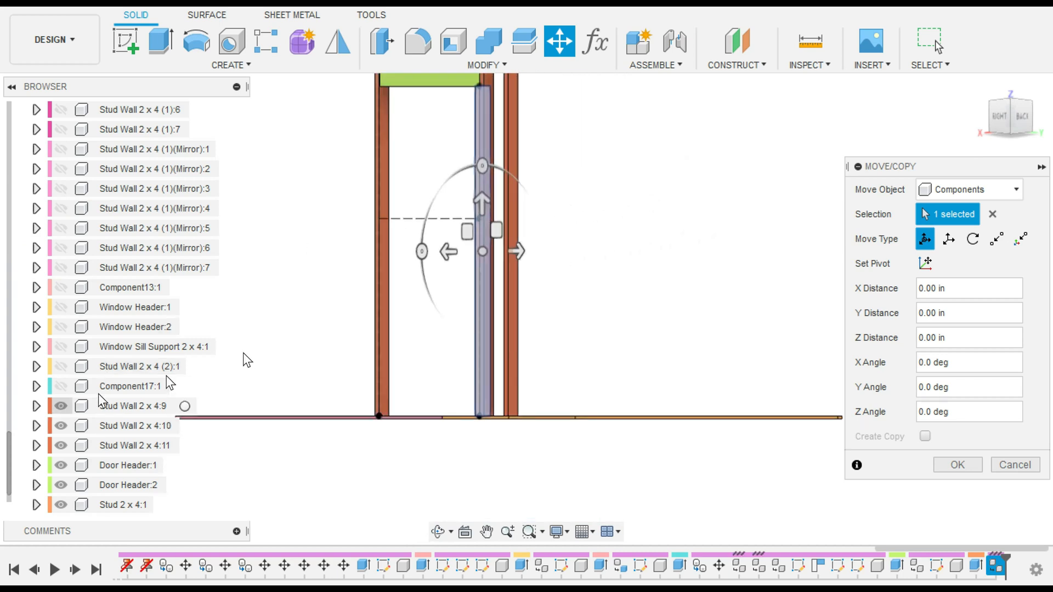
Step: Move the copied supporting stud across the door opening to a spot near Stud Wall 2 x 4:9 and accept the paste
{"action": "left_click", "coordinate": [1001, 116]}
{"action": "left_click_drag", "start_coordinate": [589, 250], "coordinate": [390, 228]}
{"action": "scroll", "coordinate": [390, 228], "scroll_direction": "up", "scroll_amount": 4}
{"action": "left_click_drag", "start_coordinate": [529, 383], "coordinate": [627, 390]}
{"action": "key", "text": "Return"}
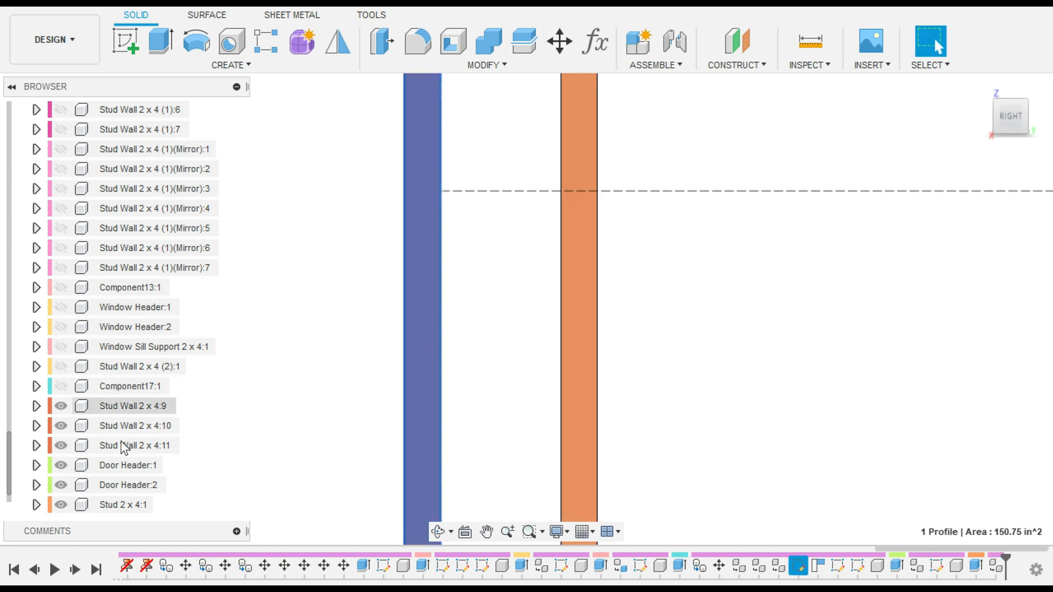
Step: Try to move Stud Wall 2 x 4:9 by 1.5 in along Y toward the door opening
{"action": "left_click", "coordinate": [137, 425]}
{"action": "left_click", "coordinate": [134, 409]}
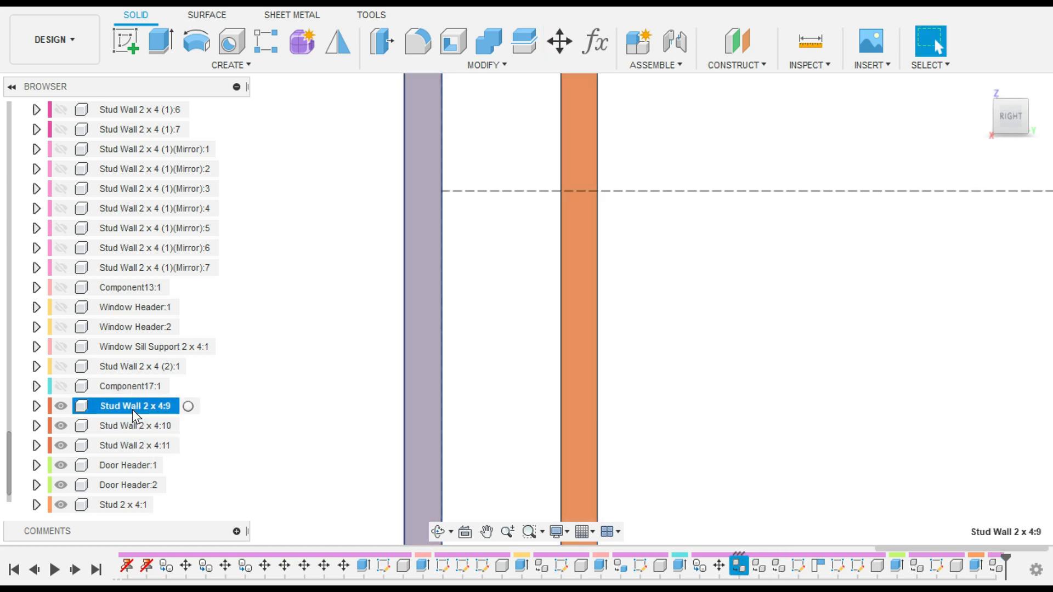
{"action": "right_click", "coordinate": [409, 403]}
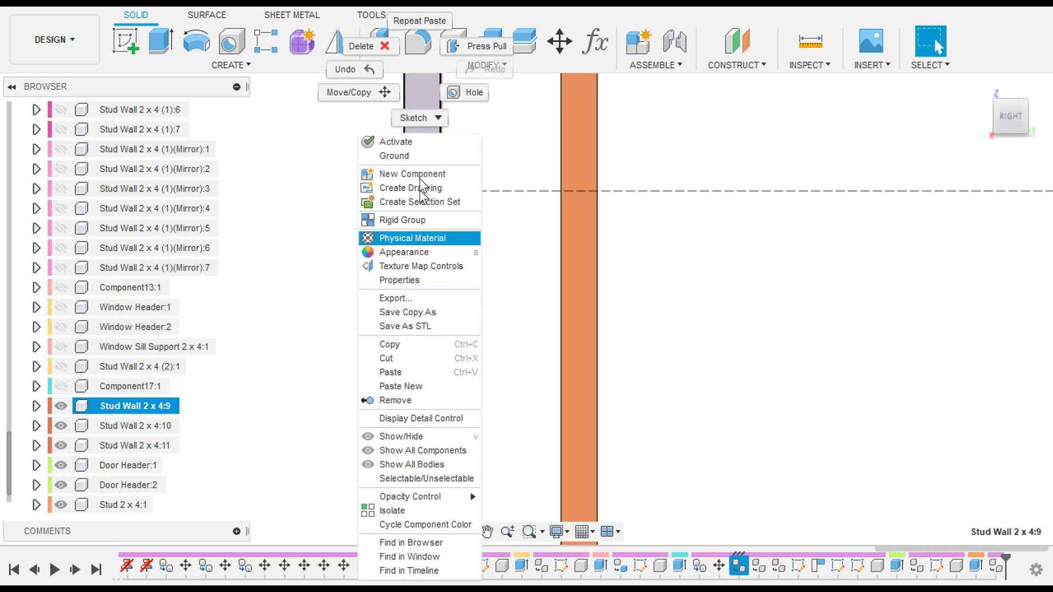
{"action": "left_click", "coordinate": [359, 93]}
{"action": "scroll", "coordinate": [663, 274], "scroll_direction": "down", "scroll_amount": 3}
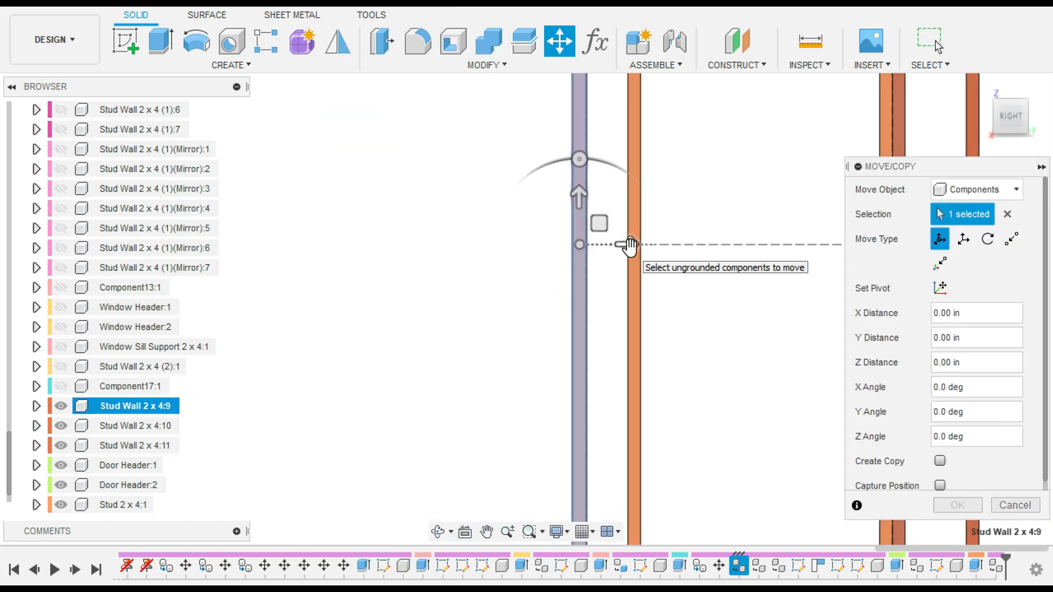
{"action": "left_click_drag", "start_coordinate": [630, 246], "coordinate": [616, 242]}
{"action": "type", "text": "1.5"}
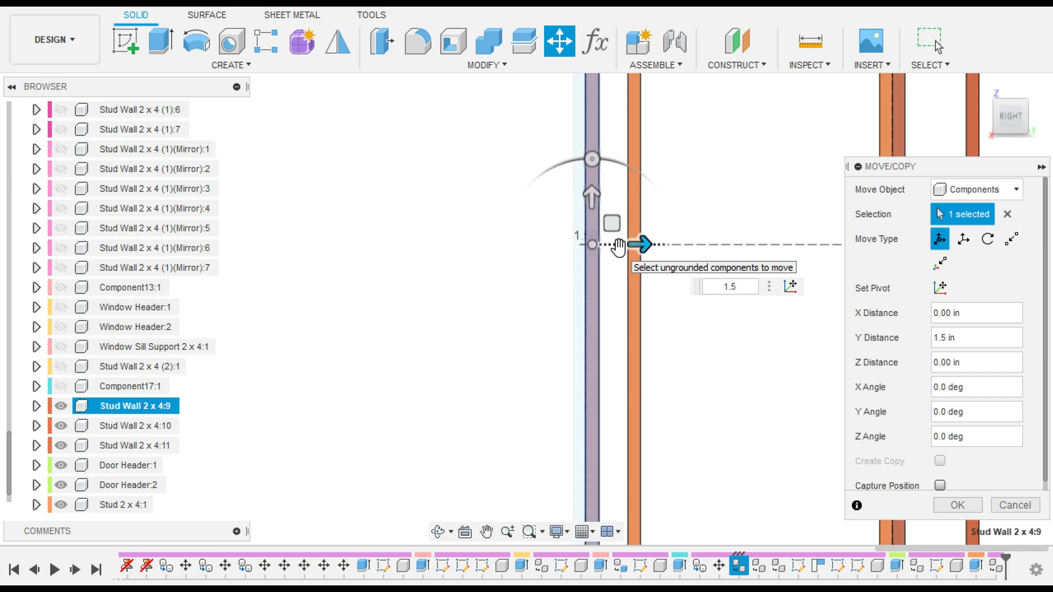
{"action": "key", "text": "Return"}
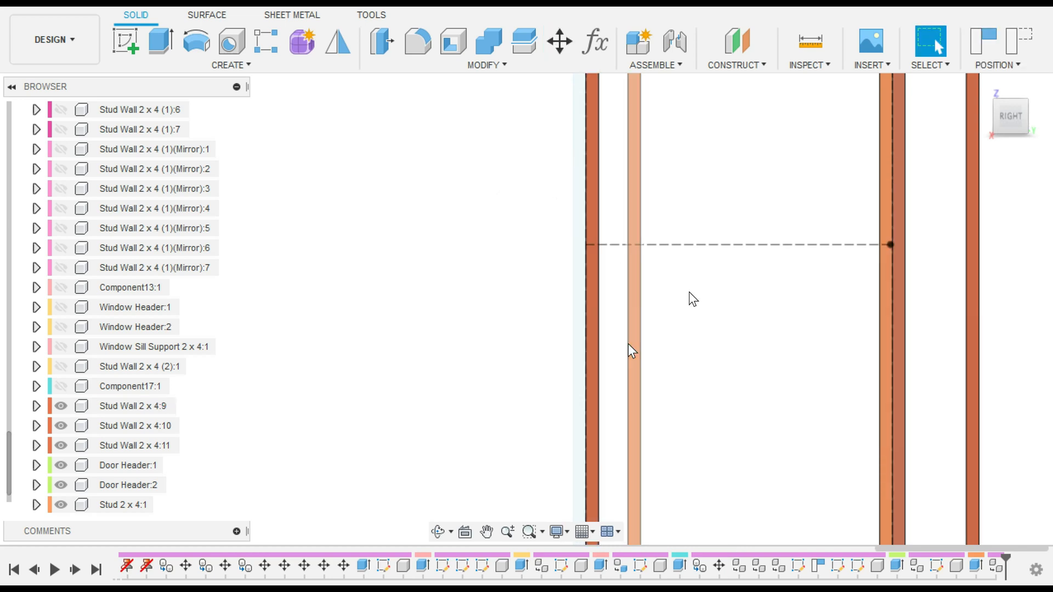
{"action": "middle_click_drag", "start_coordinate": [713, 238], "coordinate": [724, 387]}
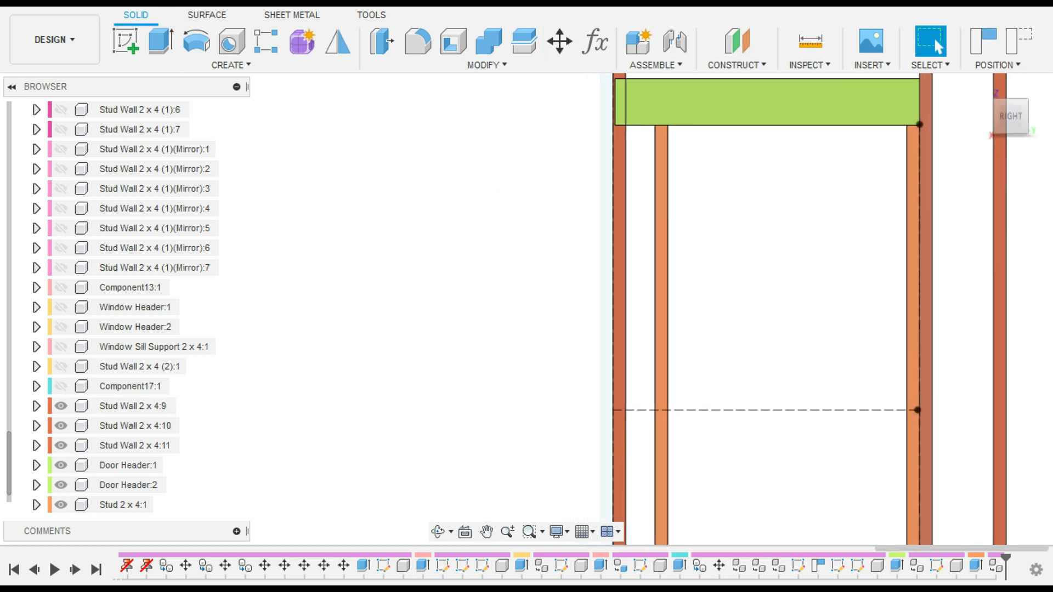
{"action": "left_click", "coordinate": [147, 406]}
{"action": "right_click", "coordinate": [148, 405]}
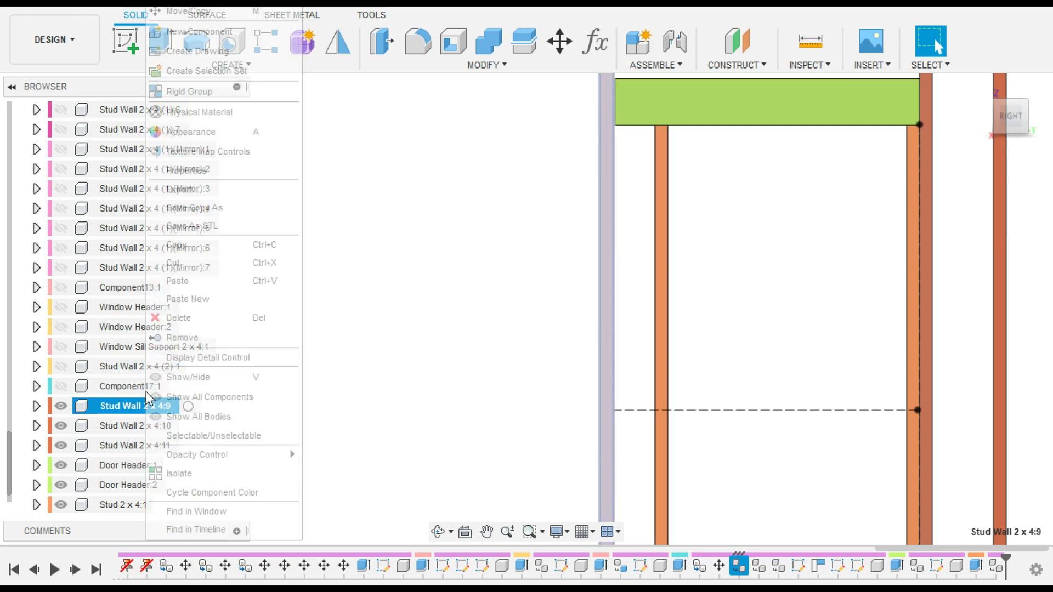
{"action": "left_click", "coordinate": [520, 245]}
{"action": "right_click", "coordinate": [594, 284]}
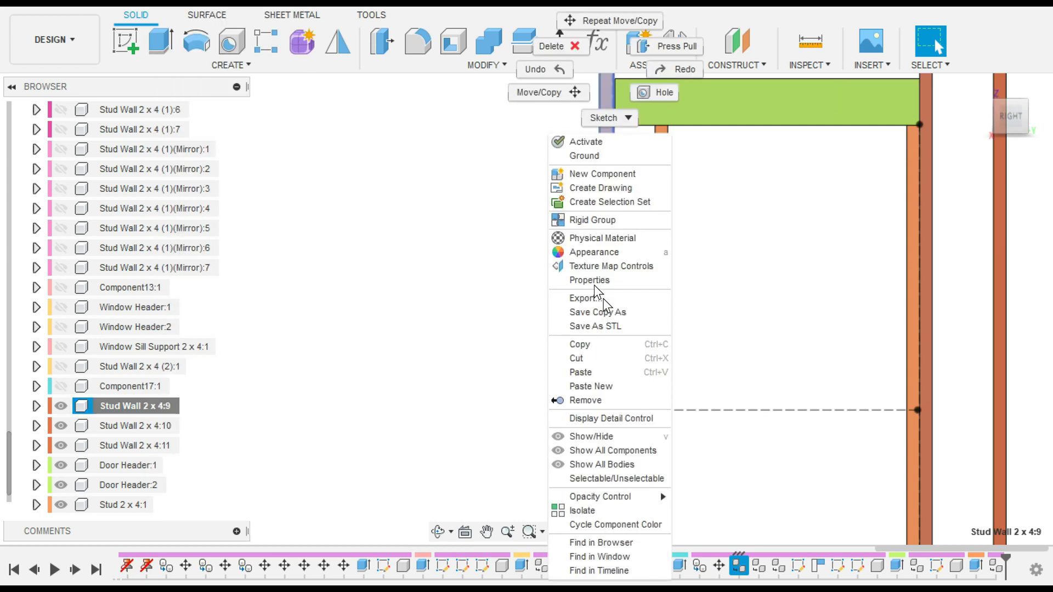
{"action": "left_click", "coordinate": [562, 93]}
{"action": "left_click_drag", "start_coordinate": [662, 412], "coordinate": [658, 409]}
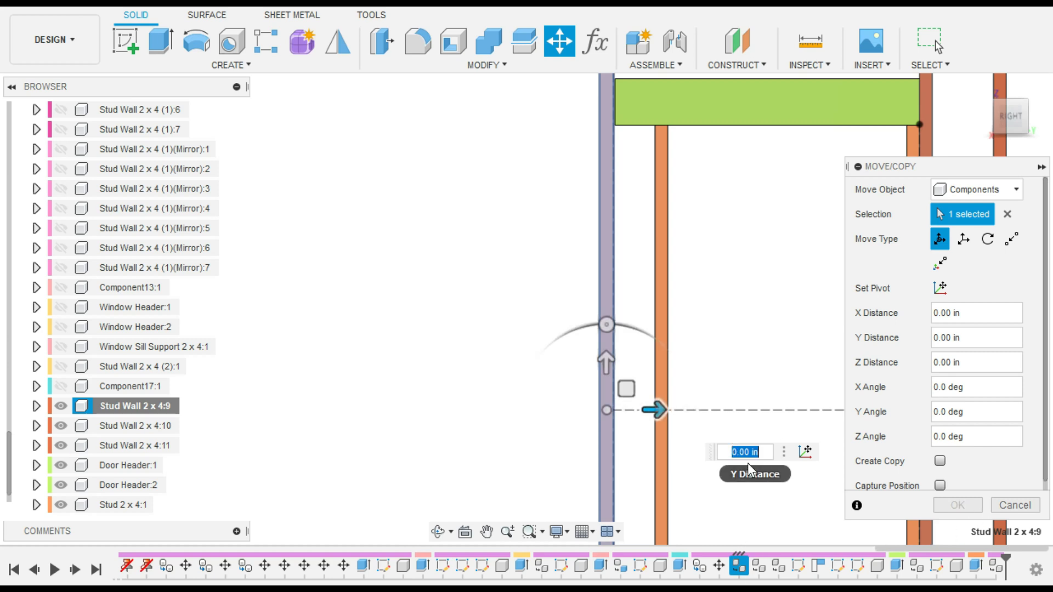
{"action": "key", "text": "Escape"}
{"action": "scroll", "coordinate": [599, 116], "scroll_direction": "up", "scroll_amount": 2}
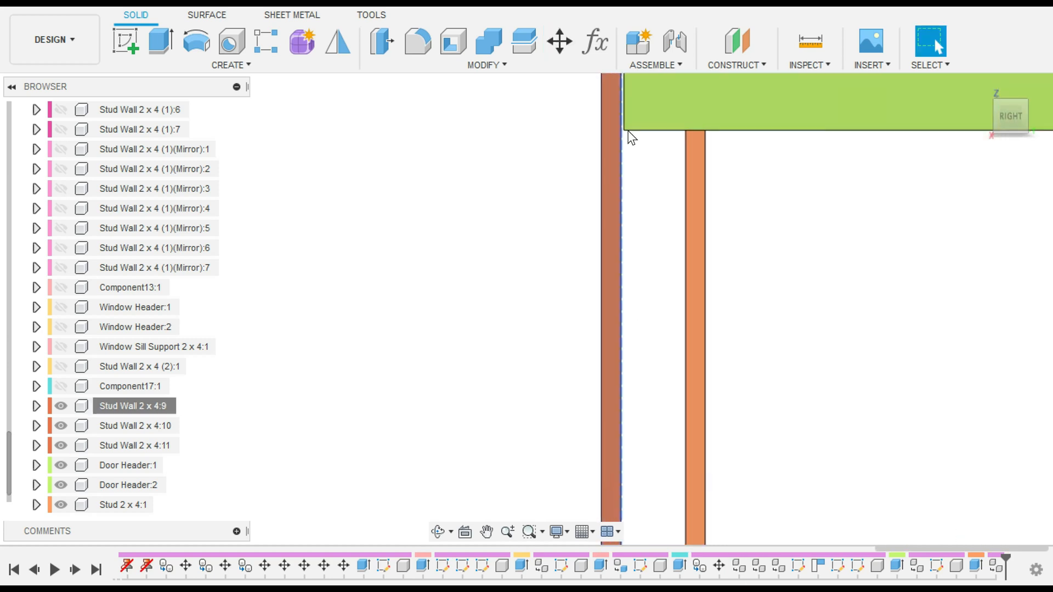
{"action": "scroll", "coordinate": [626, 257], "scroll_direction": "down", "scroll_amount": 2}
Step: Move Stud Wall 2 x 4:9 by 0.187 in along Y so it meets the end of the door header
{"action": "left_click", "coordinate": [138, 407]}
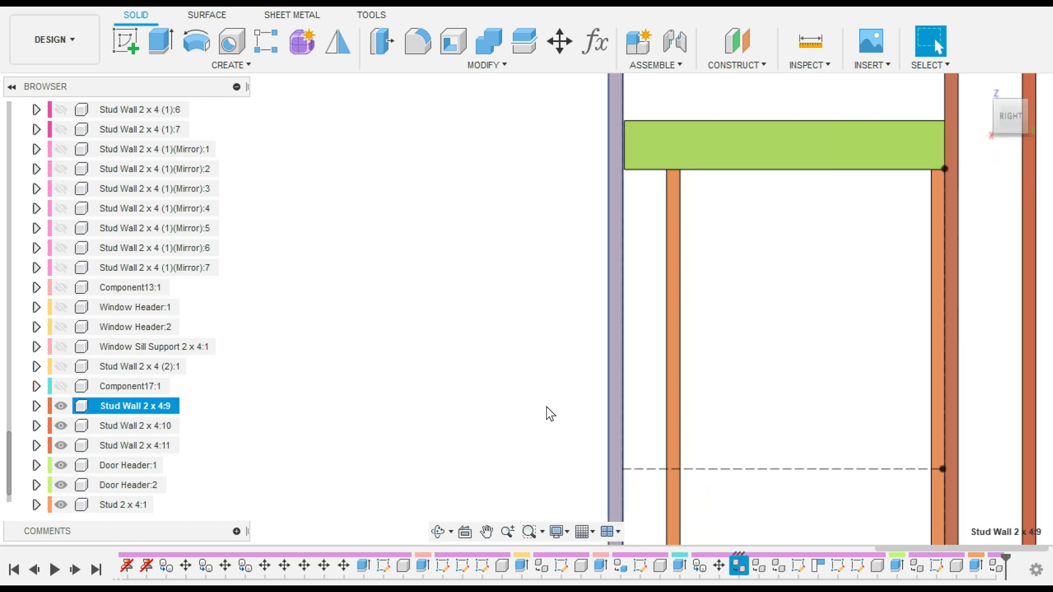
{"action": "right_click", "coordinate": [619, 426]}
{"action": "left_click", "coordinate": [546, 97]}
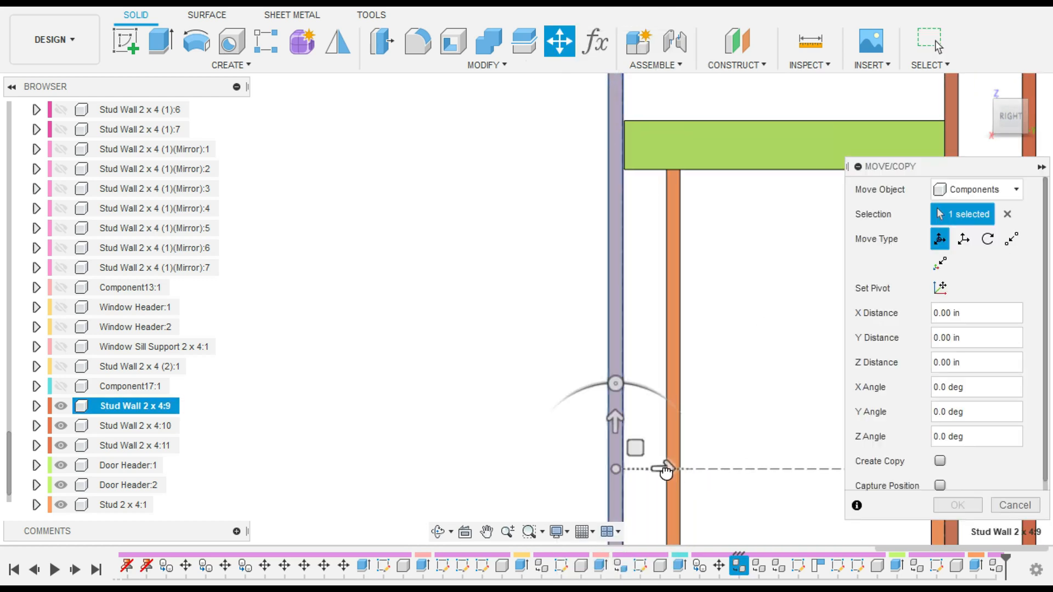
{"action": "left_click_drag", "start_coordinate": [665, 469], "coordinate": [670, 470]}
{"action": "scroll", "coordinate": [621, 158], "scroll_direction": "up", "scroll_amount": 8}
{"action": "scroll", "coordinate": [727, 290], "scroll_direction": "down", "scroll_amount": 4}
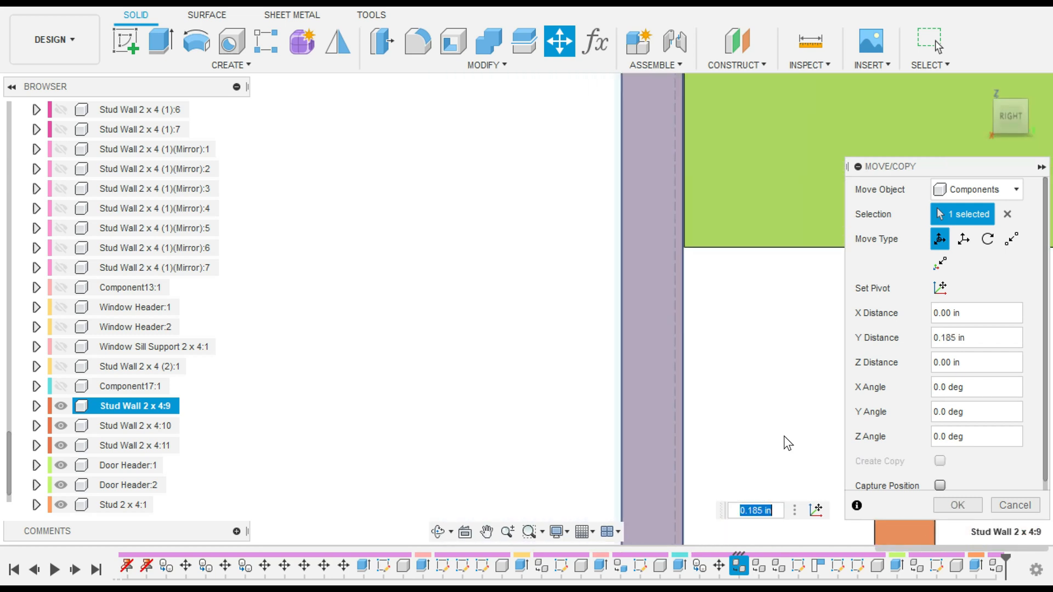
{"action": "scroll", "coordinate": [786, 442], "scroll_direction": "down", "scroll_amount": 1}
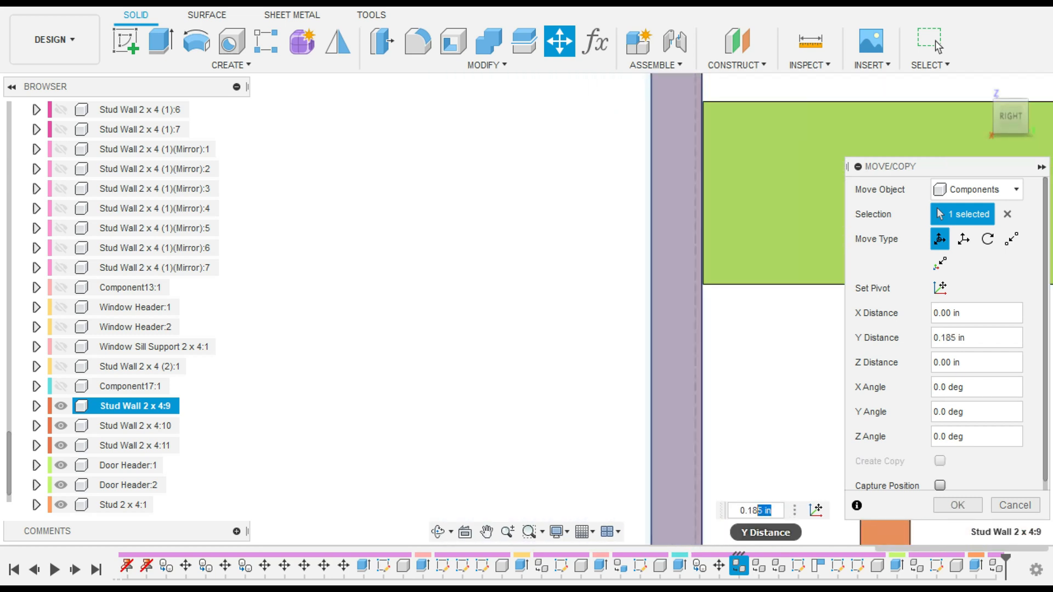
{"action": "type", "text": "7"}
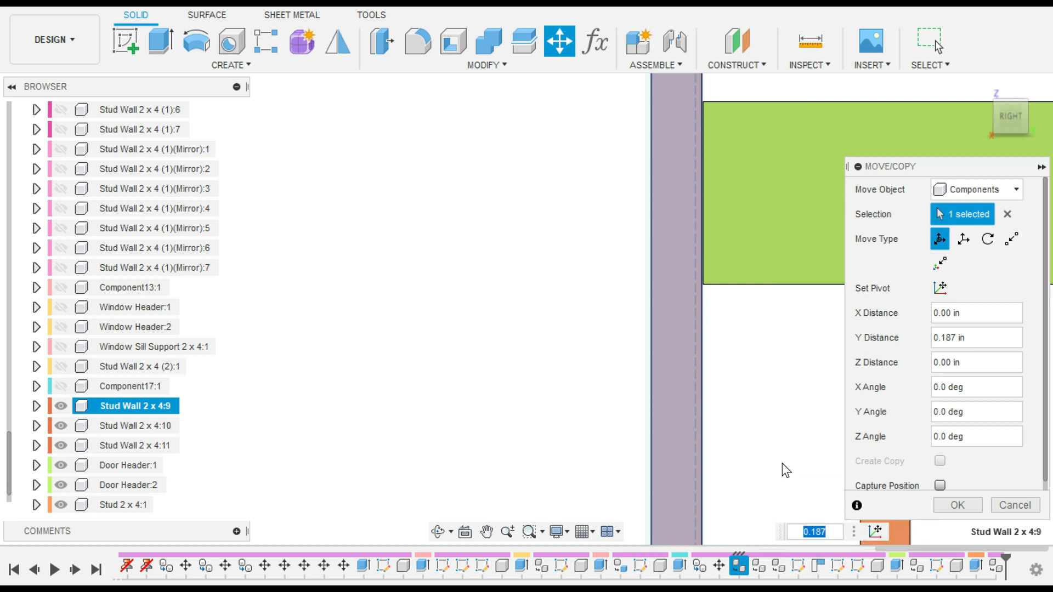
{"action": "left_click", "coordinate": [974, 503]}
{"action": "scroll", "coordinate": [942, 433], "scroll_direction": "down", "scroll_amount": 2}
{"action": "middle_click_drag", "start_coordinate": [942, 428], "coordinate": [755, 274]}
{"action": "scroll", "coordinate": [802, 373], "scroll_direction": "down", "scroll_amount": 2}
{"action": "middle_click_drag", "start_coordinate": [822, 346], "coordinate": [767, 279]}
{"action": "left_click", "coordinate": [126, 504]}
{"action": "right_click", "coordinate": [694, 346]}
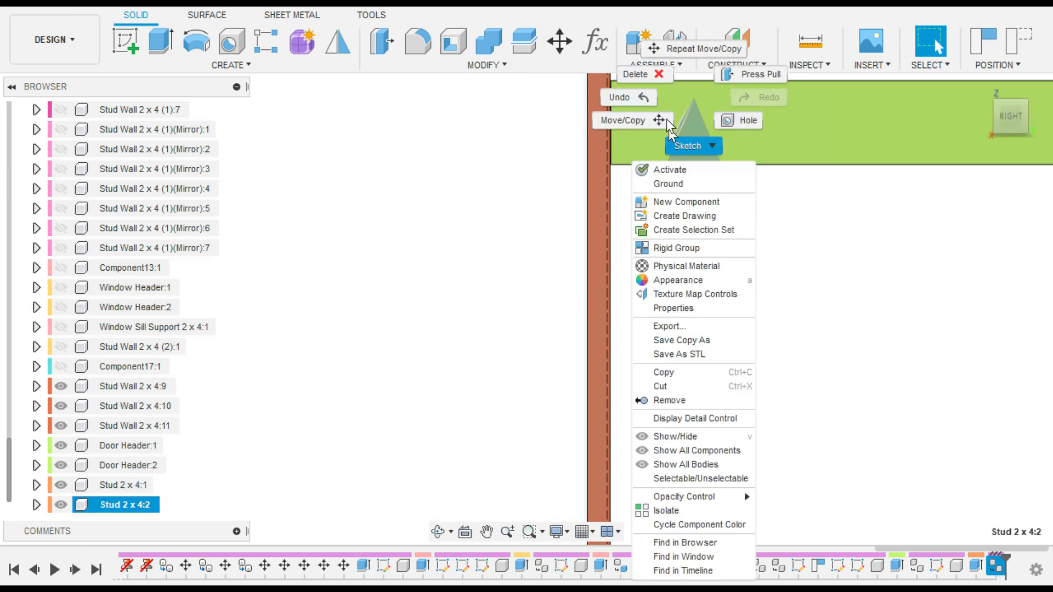
{"action": "left_click", "coordinate": [658, 121]}
{"action": "scroll", "coordinate": [746, 400], "scroll_direction": "up", "scroll_amount": 5}
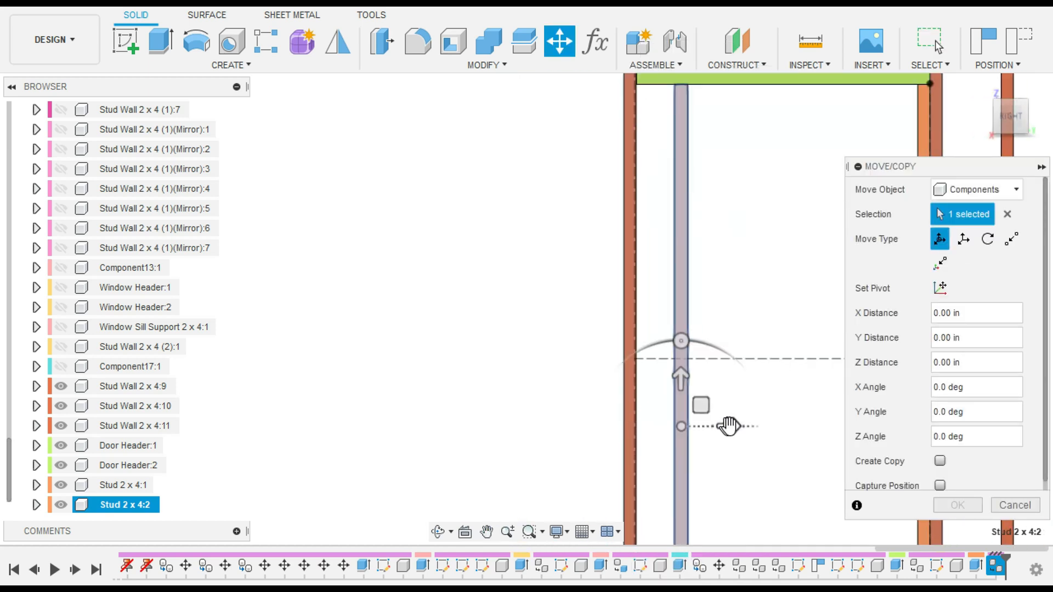
{"action": "left_click_drag", "start_coordinate": [729, 426], "coordinate": [689, 426]}
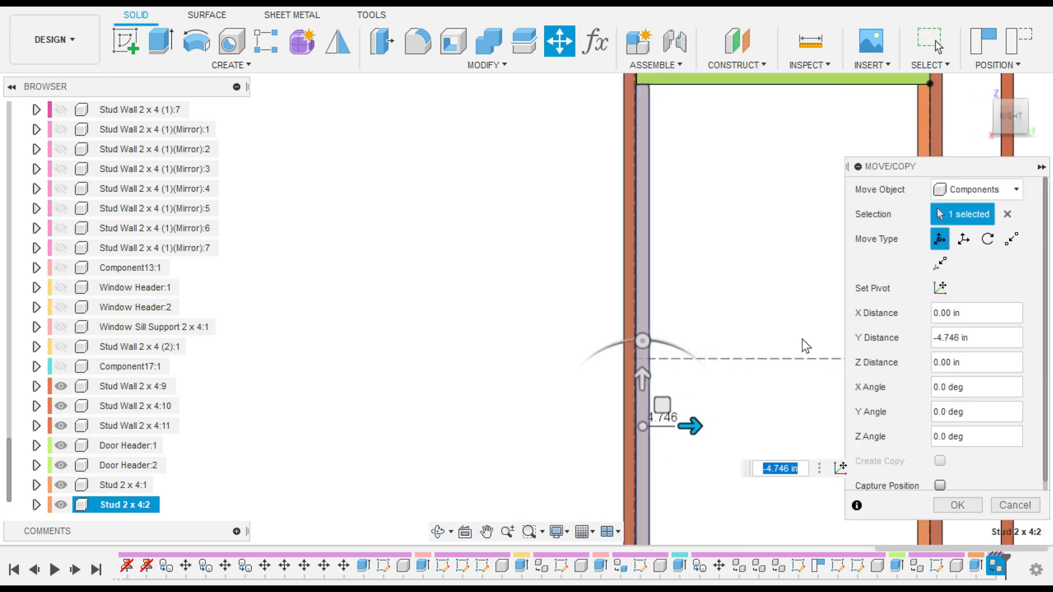
{"action": "scroll", "coordinate": [802, 346], "scroll_direction": "down", "scroll_amount": 2}
{"action": "scroll", "coordinate": [754, 368], "scroll_direction": "up", "scroll_amount": 5}
{"action": "middle_click_drag", "start_coordinate": [705, 352], "coordinate": [539, 347]}
{"action": "scroll", "coordinate": [710, 354], "scroll_direction": "down", "scroll_amount": 2}
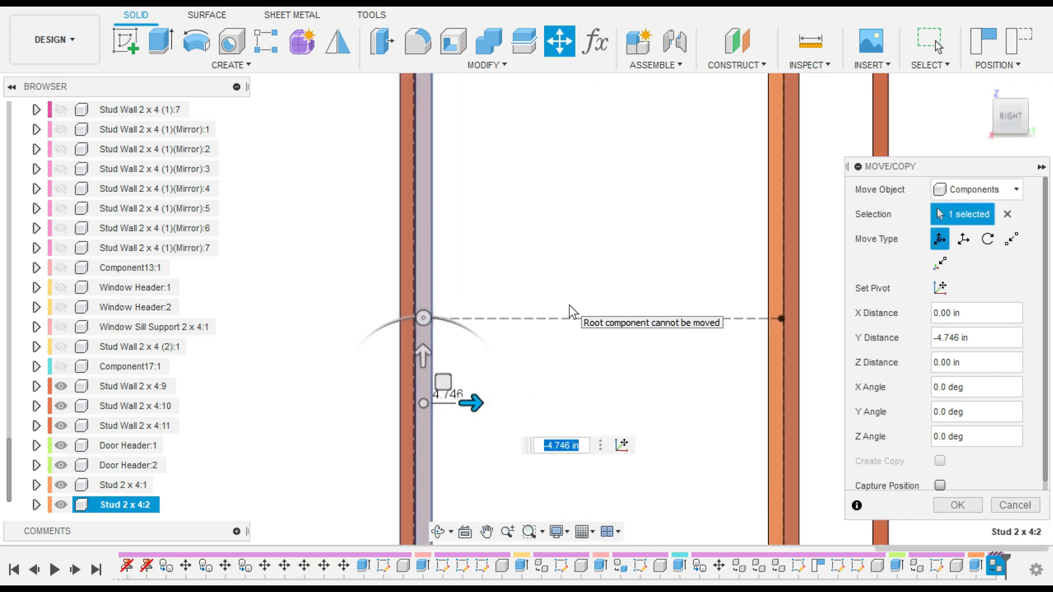
{"action": "left_click", "coordinate": [1014, 505]}
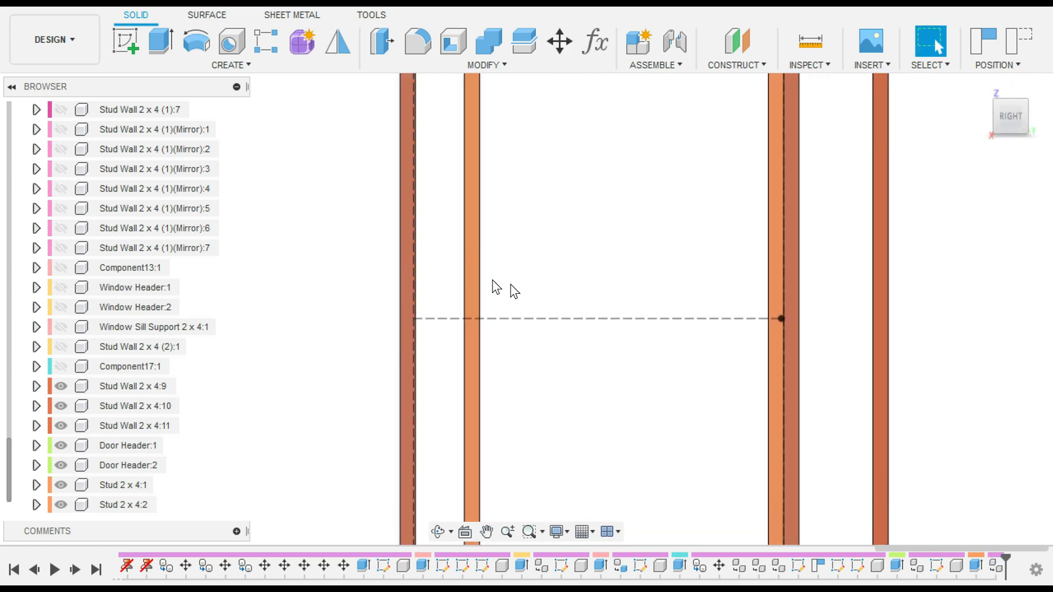
{"action": "left_click", "coordinate": [472, 268]}
{"action": "right_click", "coordinate": [472, 268]}
{"action": "left_click", "coordinate": [427, 242]}
{"action": "left_click_drag", "start_coordinate": [512, 270], "coordinate": [469, 273]}
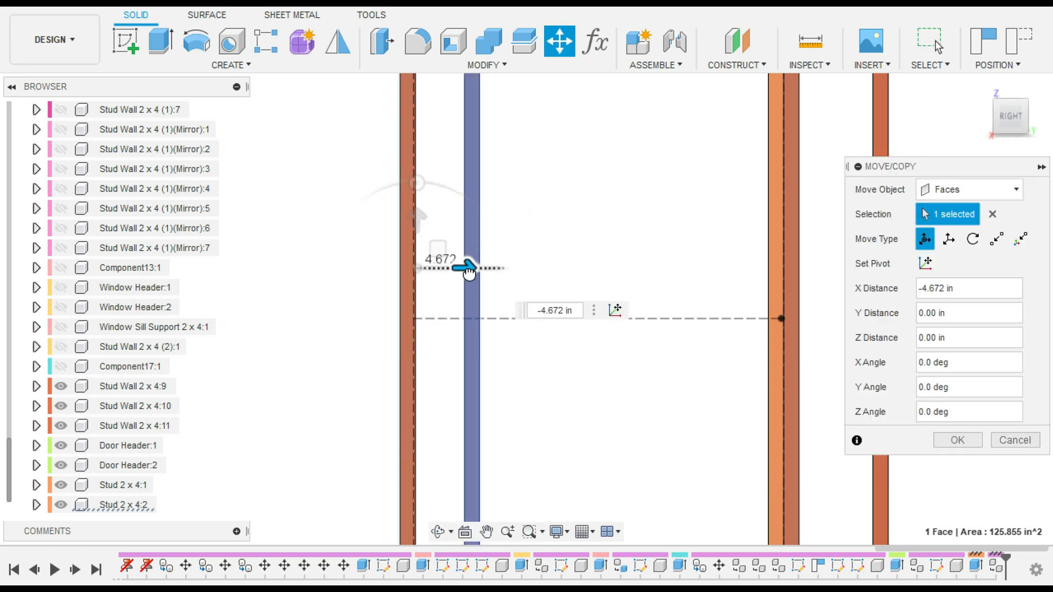
{"action": "key", "text": "Return"}
Step: Move the Stud 2 x 4:2 component sideways until it sits against Stud Wall 2 x 4:9 at the door opening
{"action": "double_click", "coordinate": [123, 384]}
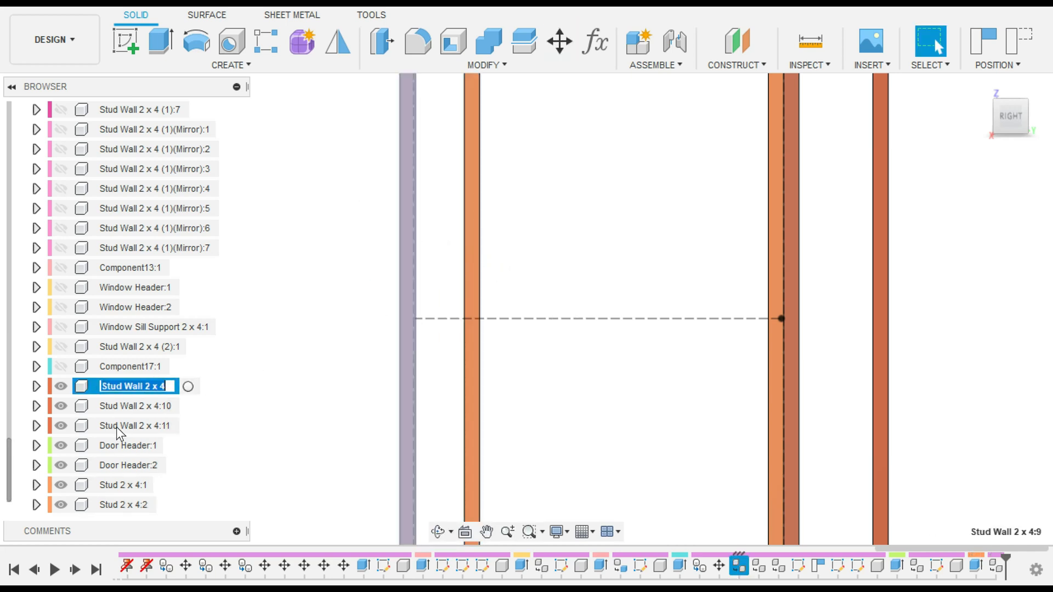
{"action": "left_click", "coordinate": [118, 484]}
{"action": "left_click", "coordinate": [129, 504]}
{"action": "right_click", "coordinate": [468, 299]}
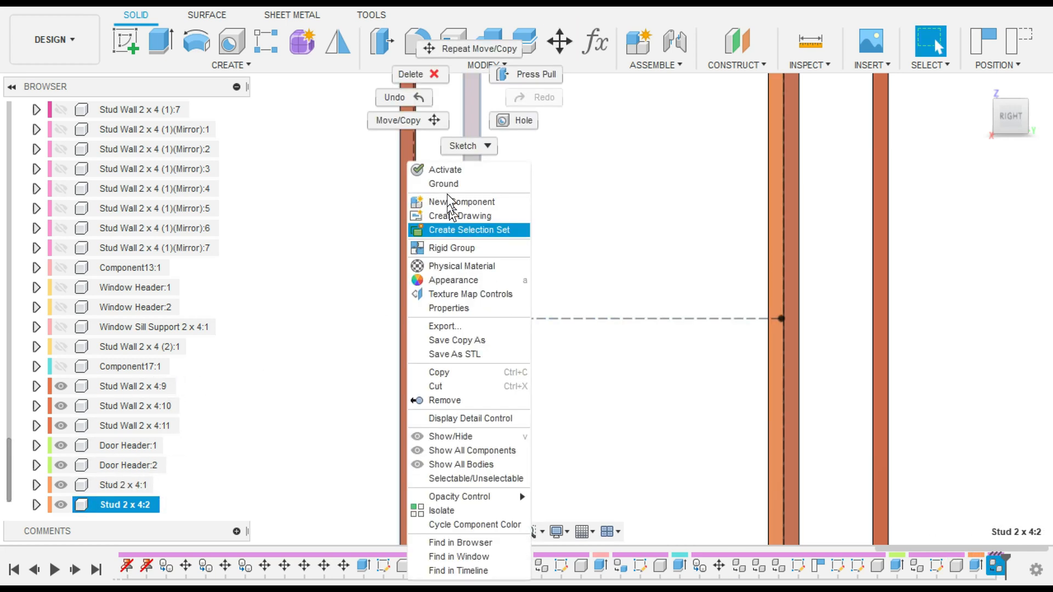
{"action": "left_click", "coordinate": [399, 120]}
{"action": "left_click_drag", "start_coordinate": [519, 404], "coordinate": [476, 404]}
{"action": "key", "text": "Return"}
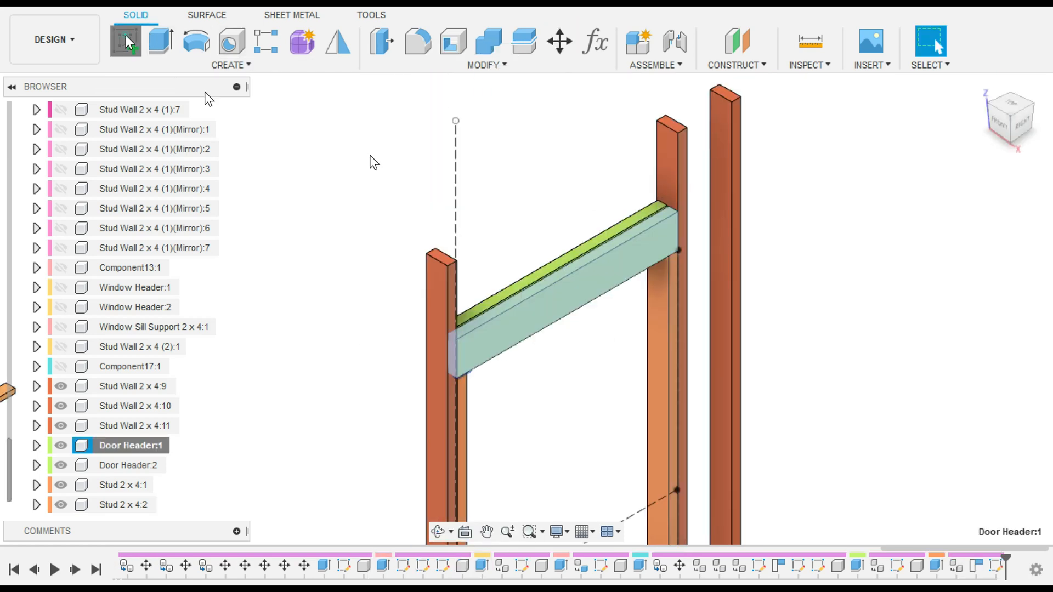
Step: Start a sketch on the top face of Door Header:1 and project the outer and end edges of the two door headers
{"action": "left_click", "coordinate": [629, 225]}
{"action": "key", "text": "r"}
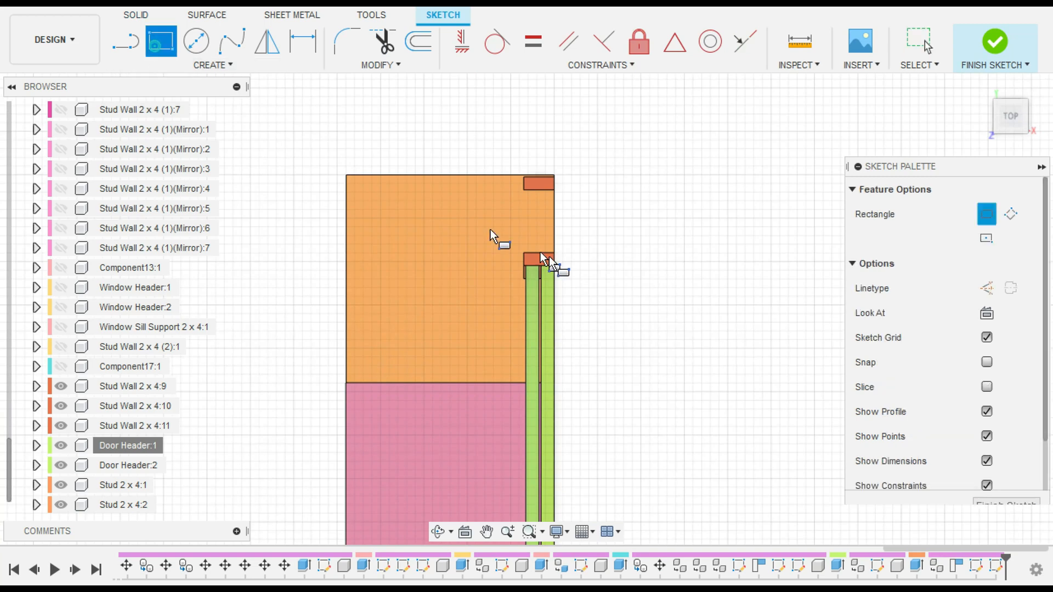
{"action": "scroll", "coordinate": [558, 292], "scroll_direction": "up", "scroll_amount": 2}
{"action": "key", "text": "p"}
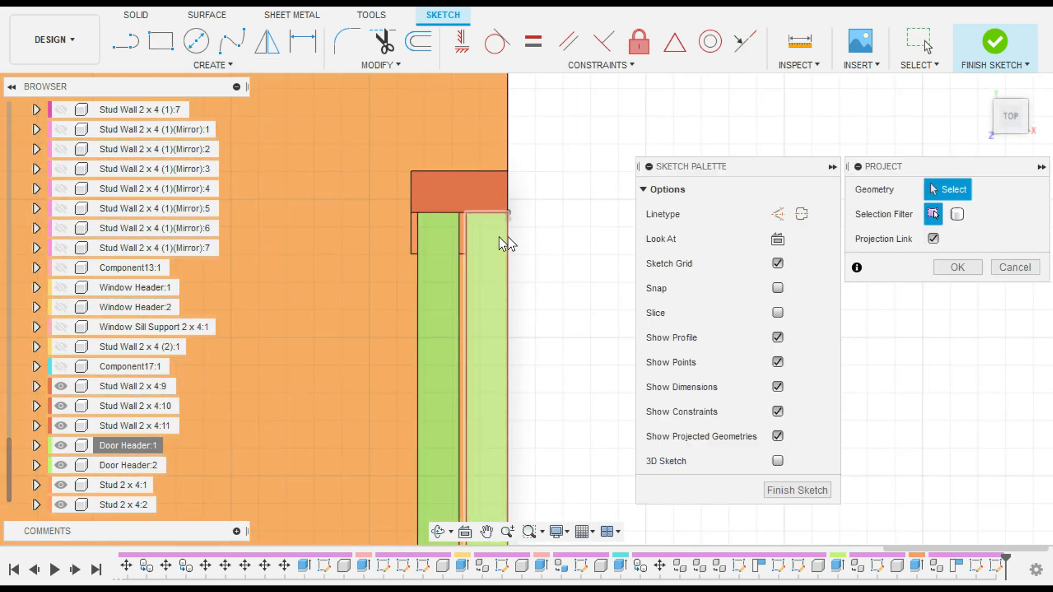
{"action": "left_click", "coordinate": [505, 232]}
{"action": "left_click", "coordinate": [450, 214]}
{"action": "left_click", "coordinate": [420, 235]}
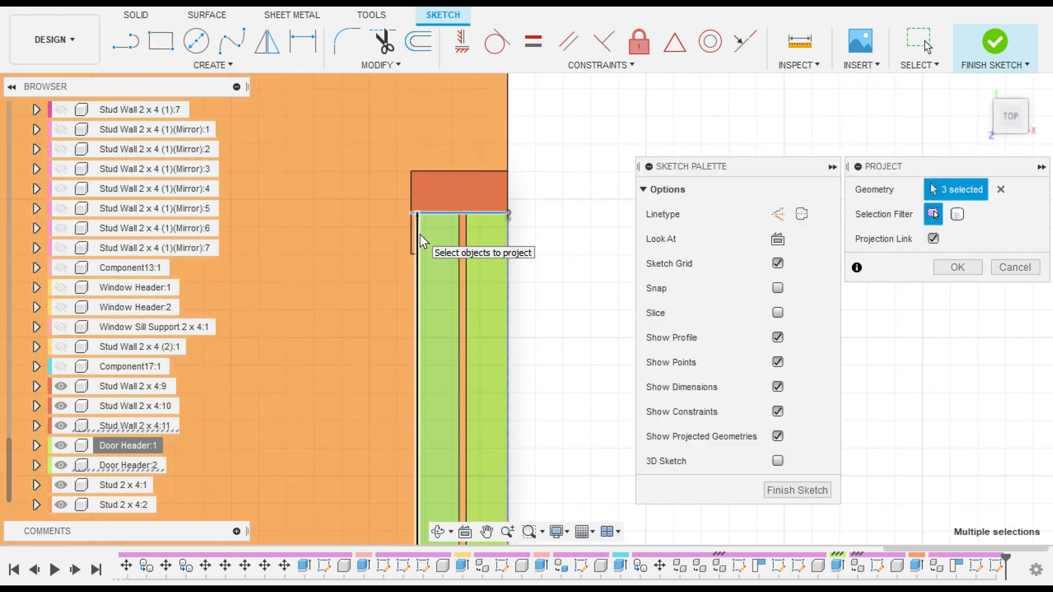
{"action": "left_click", "coordinate": [958, 268]}
Step: Sketch a 3.5 in by 1.5 in rectangle over the header ends, starting at the outer corner beside the wall stud
{"action": "left_click", "coordinate": [160, 41]}
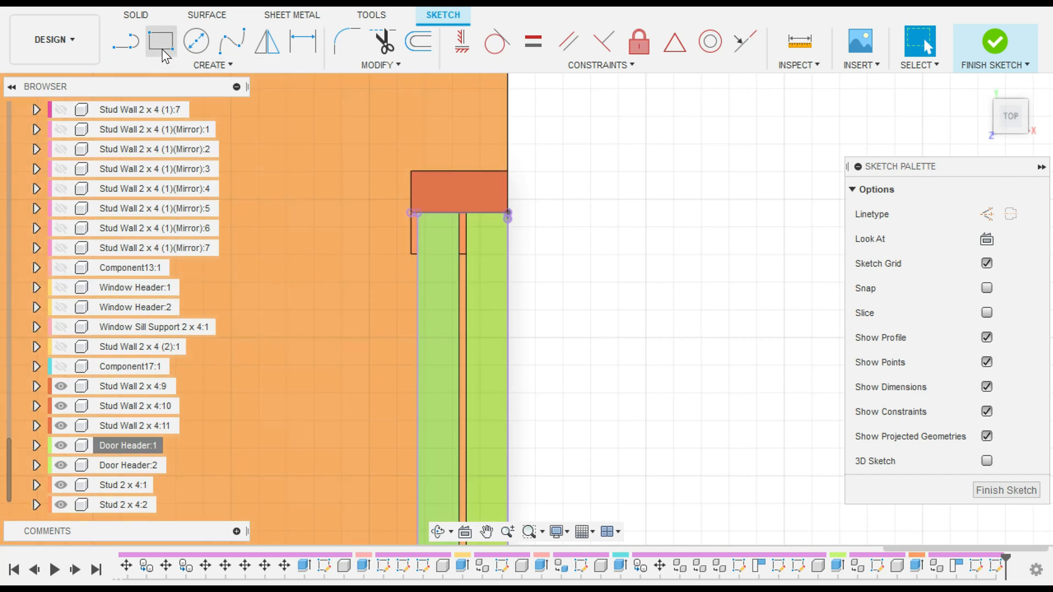
{"action": "left_click", "coordinate": [508, 214]}
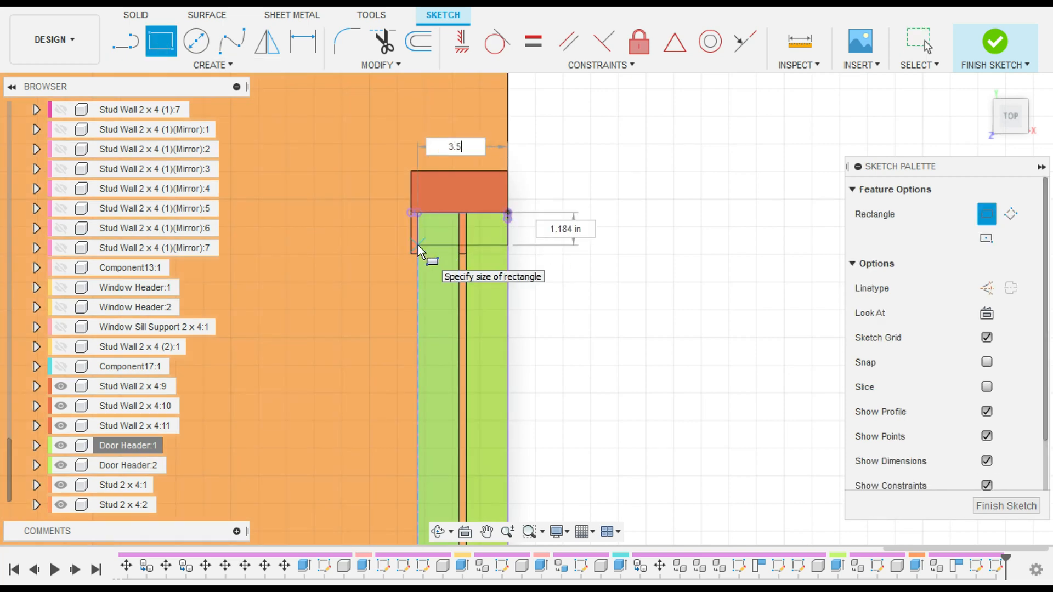
{"action": "type", "text": "3.5"}
{"action": "key", "text": "Tab"}
{"action": "type", "text": "1.5"}
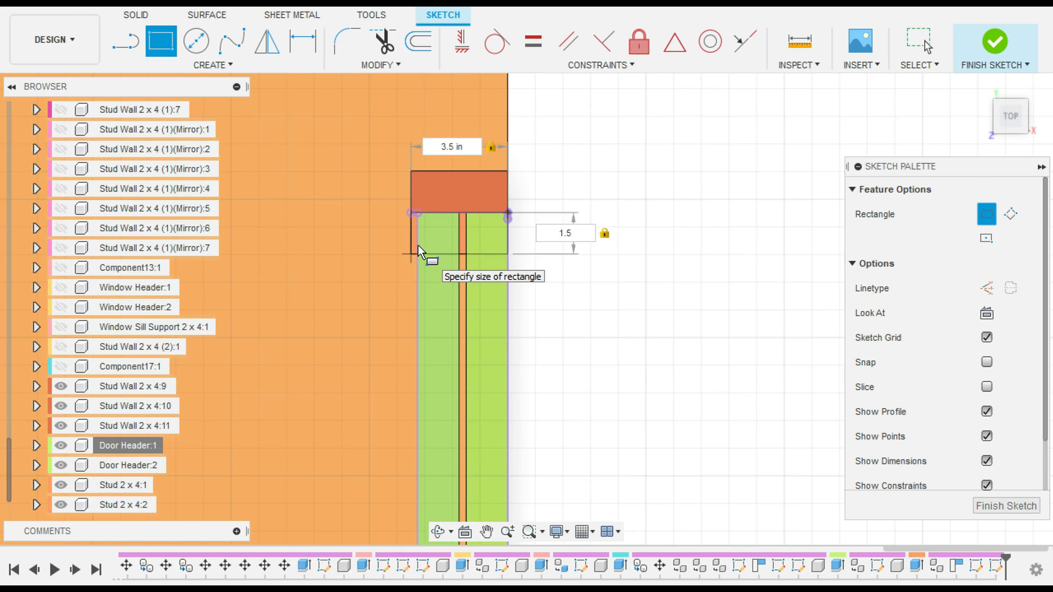
{"action": "key", "text": "Return"}
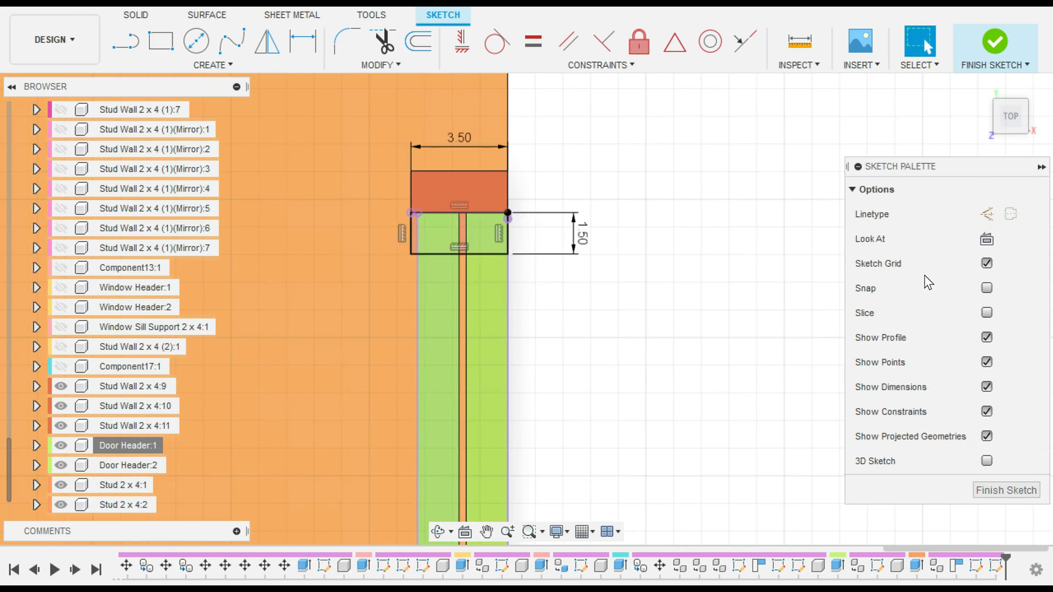
Step: Extrude the rectangle's three profiles up to the top face of Stud Wall 2 x 4:11 as a new component
{"action": "mouse_move", "coordinate": [755, 352]}
{"action": "middle_mouse_down", "text": "shift"}
{"action": "mouse_move", "coordinate": [669, 294]}
{"action": "mouse_move", "coordinate": [550, 160]}
{"action": "mouse_move", "coordinate": [679, 307]}
{"action": "middle_mouse_up", "text": "shift"}
{"action": "key", "text": "e"}
{"action": "left_click", "coordinate": [545, 292]}
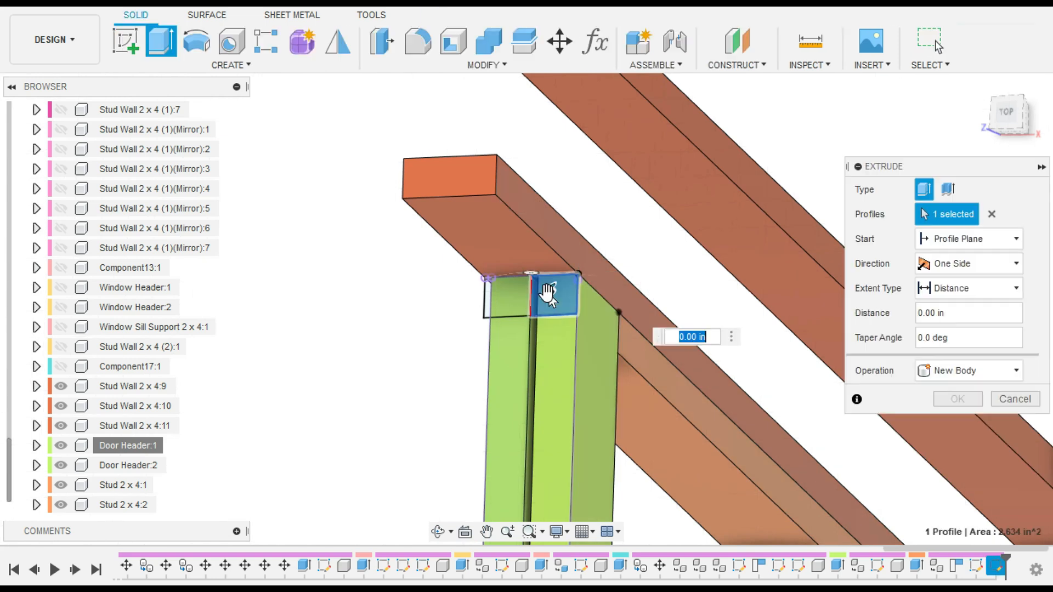
{"action": "left_click", "coordinate": [504, 302]}
{"action": "left_click", "coordinate": [488, 298]}
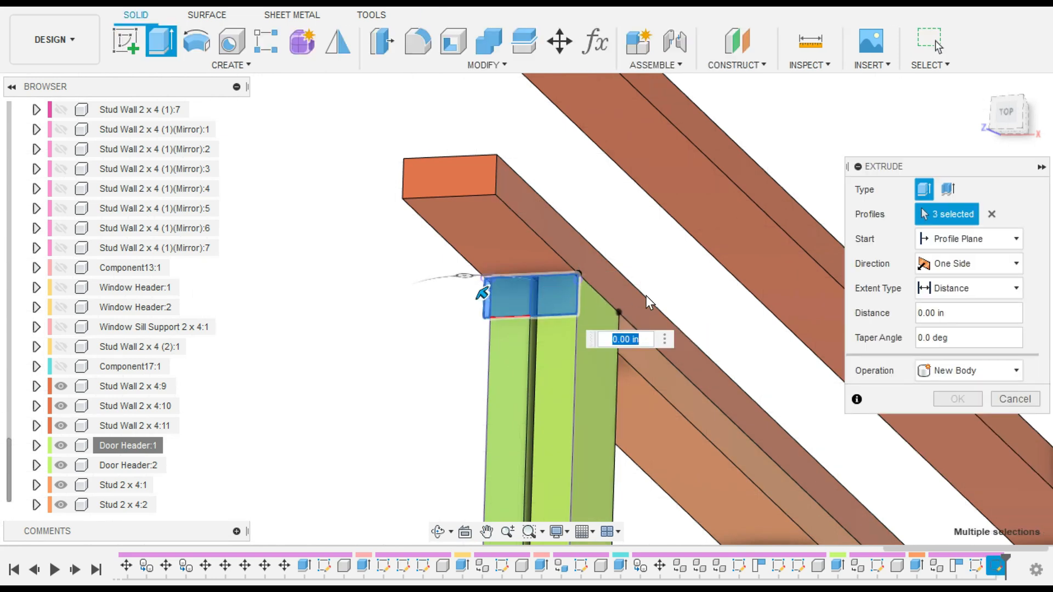
{"action": "left_click", "coordinate": [980, 288]}
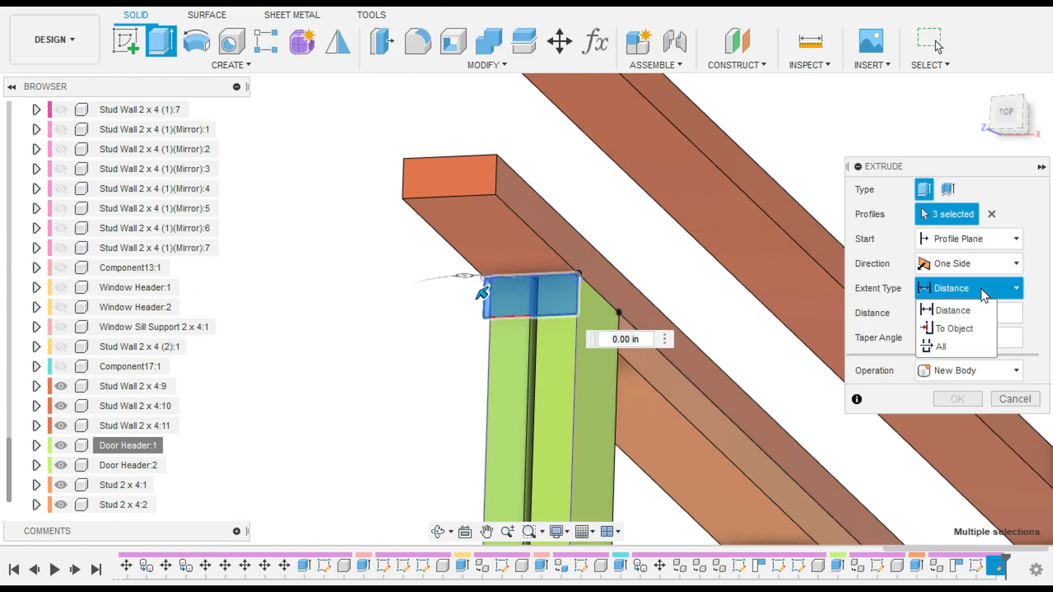
{"action": "left_click", "coordinate": [953, 328]}
{"action": "left_click", "coordinate": [445, 191]}
{"action": "left_click", "coordinate": [1004, 421]}
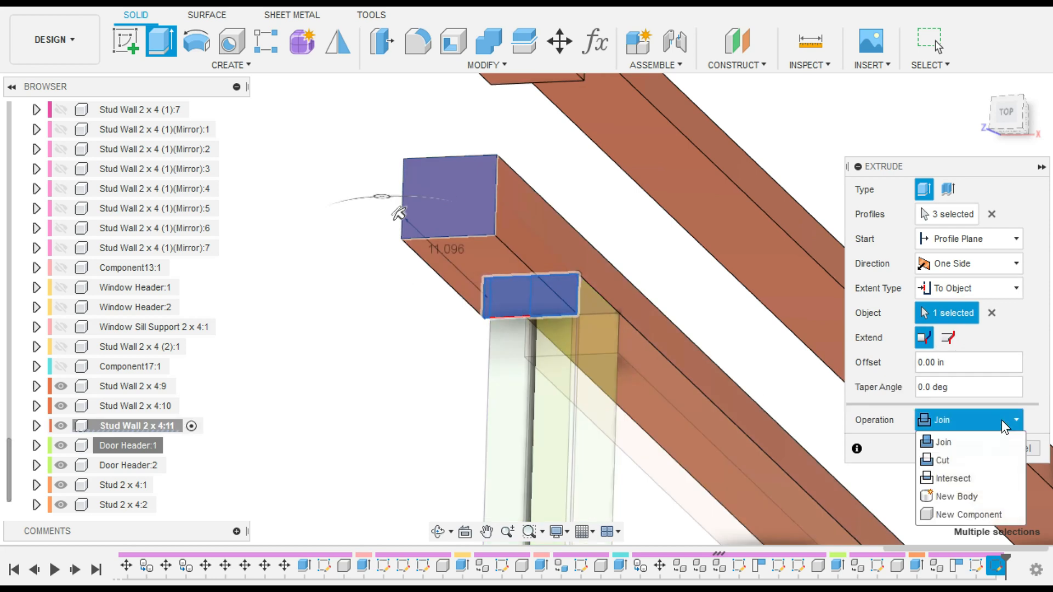
{"action": "left_click", "coordinate": [968, 514]}
{"action": "key", "text": "Return"}
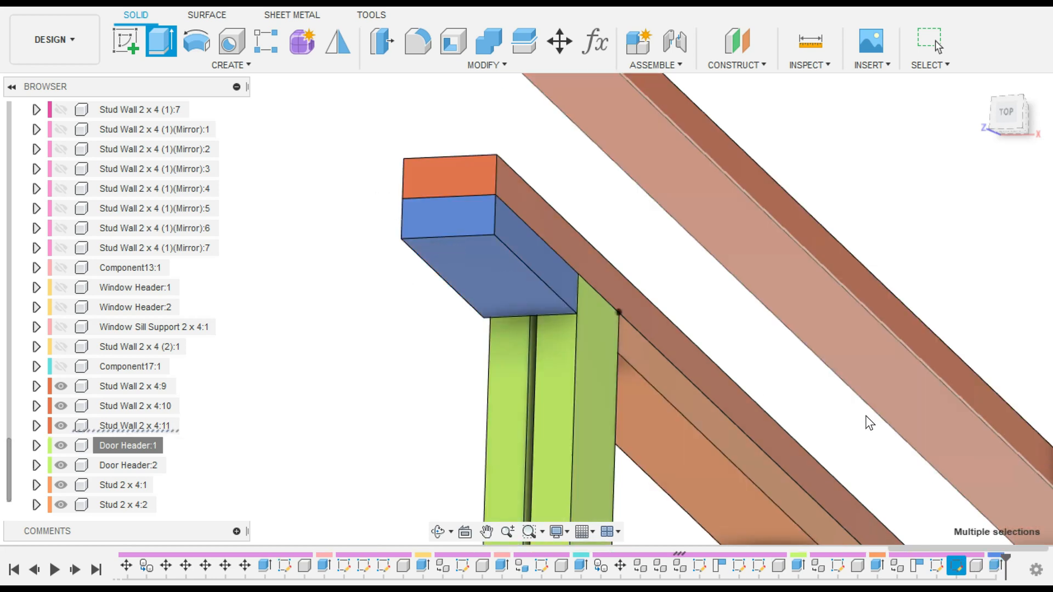
Step: Rename the newly extruded component as Jack Stud 2 x 4
{"action": "left_click", "coordinate": [130, 505]}
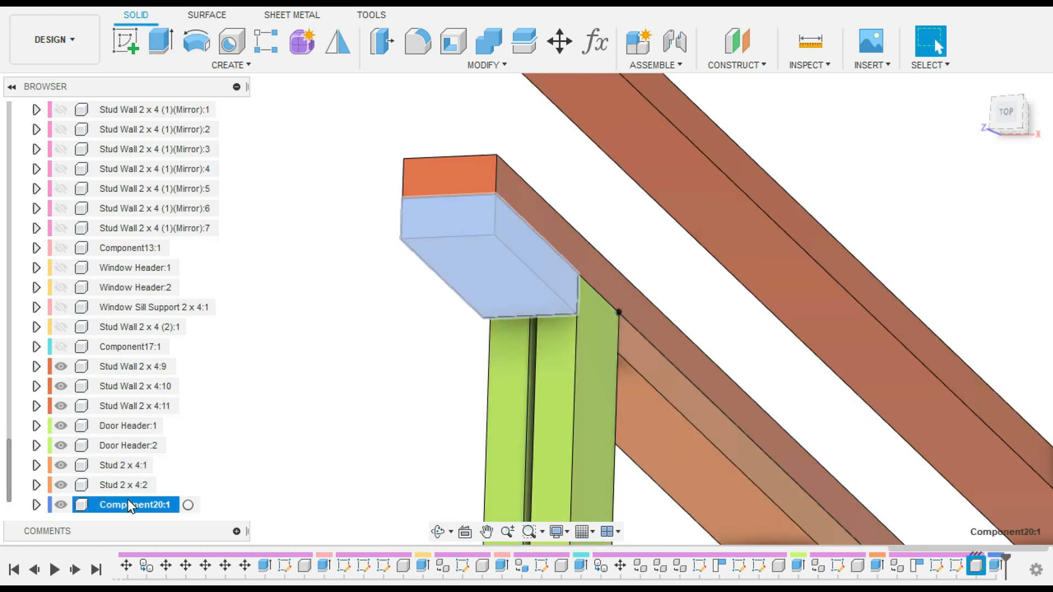
{"action": "double_click", "coordinate": [129, 503]}
{"action": "key", "text": "Return"}
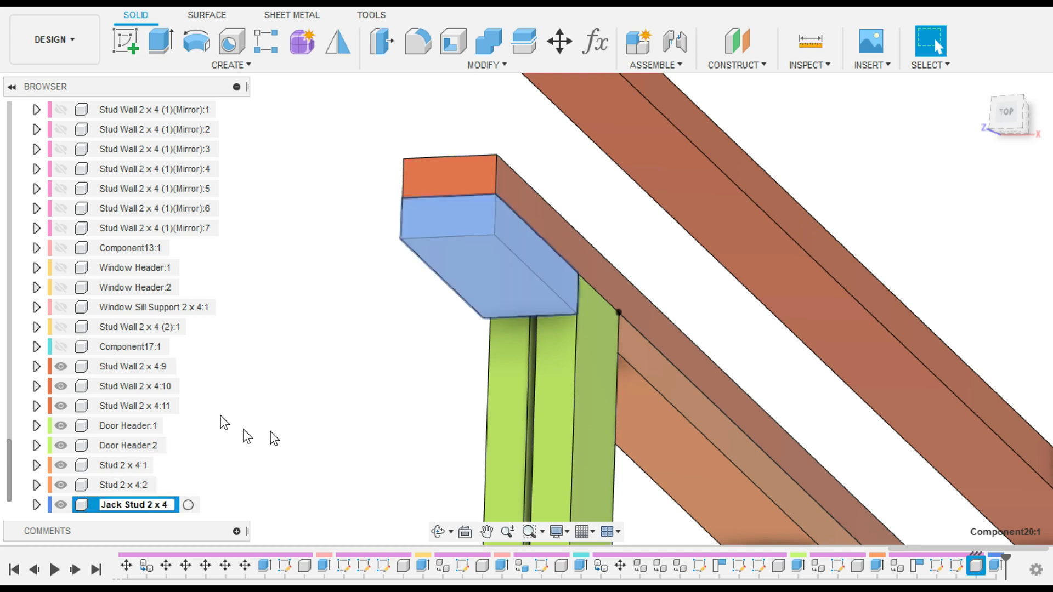
Step: Copy the jack stud and place the copy about -12.7 in along Y, near the middle of the door header
{"action": "left_click", "coordinate": [131, 508]}
{"action": "middle_click_drag", "start_coordinate": [384, 430], "coordinate": [368, 326]}
{"action": "key", "text": "ctrl+c"}
{"action": "key", "text": "ctrl+v"}
{"action": "left_click", "coordinate": [976, 101]}
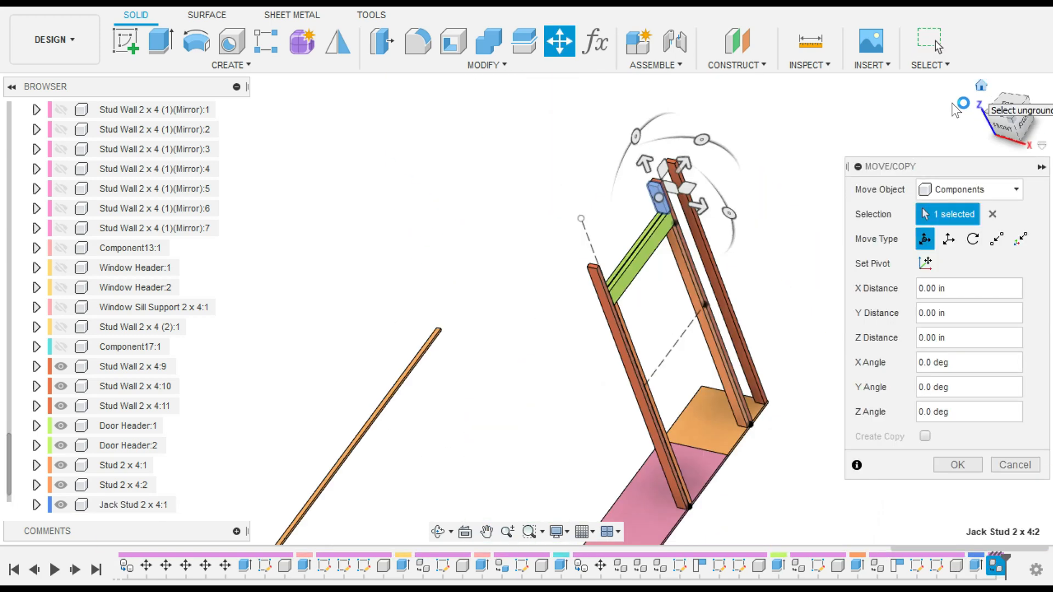
{"action": "left_click_drag", "start_coordinate": [733, 229], "coordinate": [712, 243]}
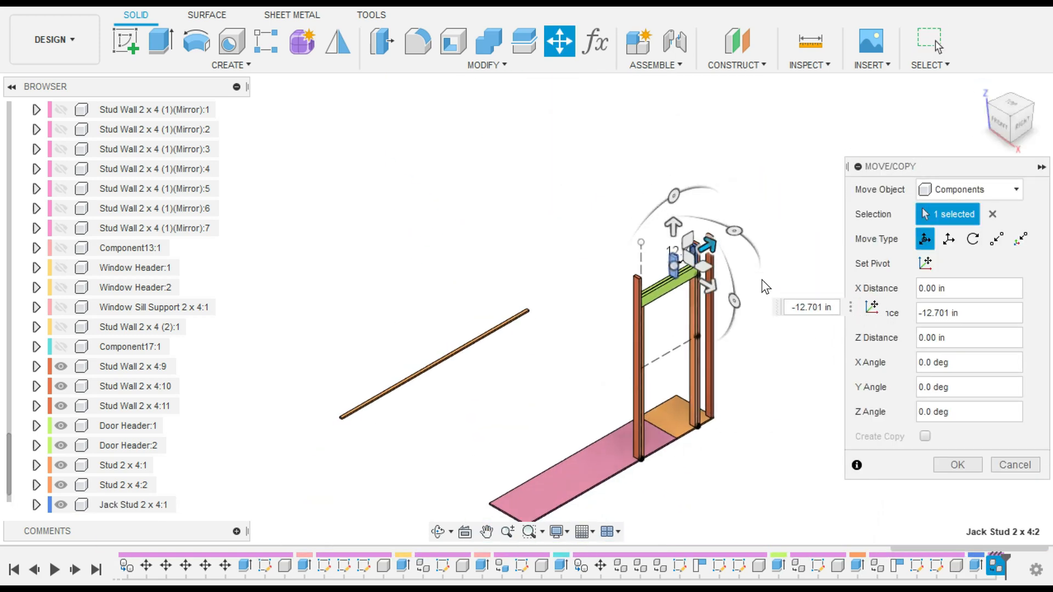
{"action": "left_click", "coordinate": [957, 465]}
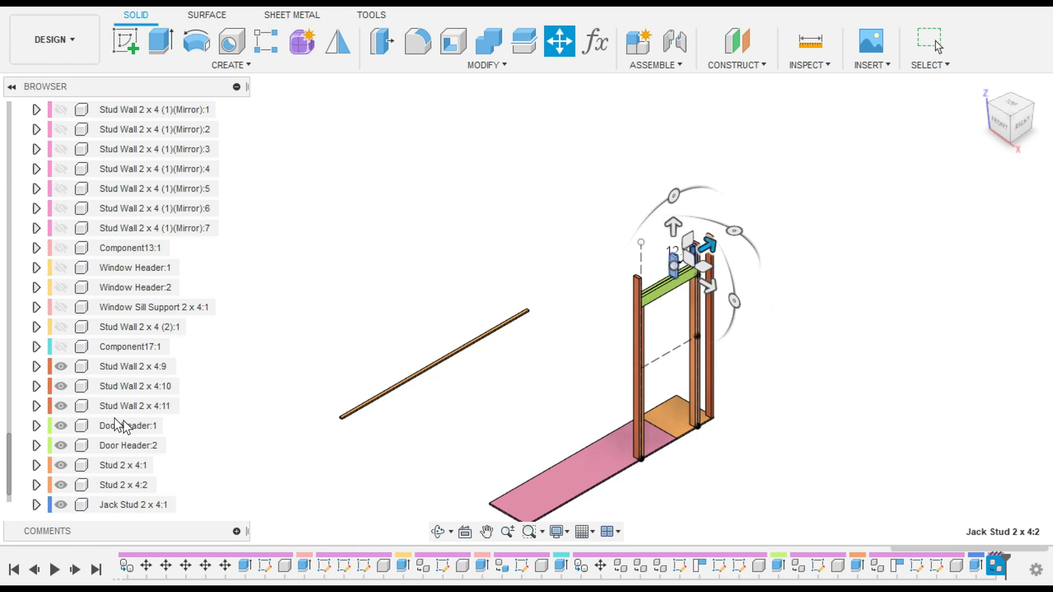
{"action": "left_click", "coordinate": [114, 504]}
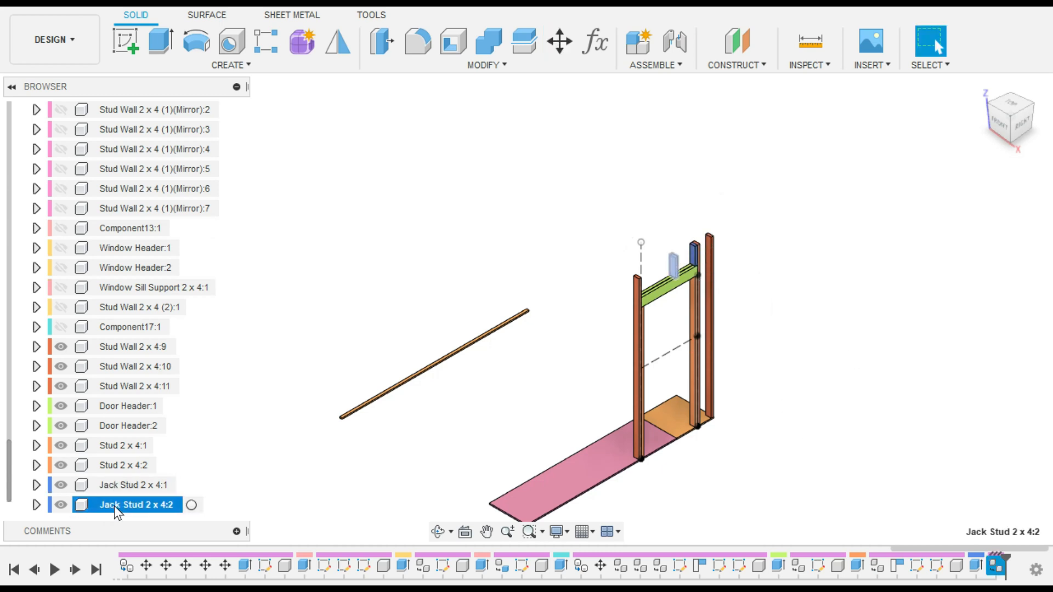
{"action": "left_click", "coordinate": [114, 505]}
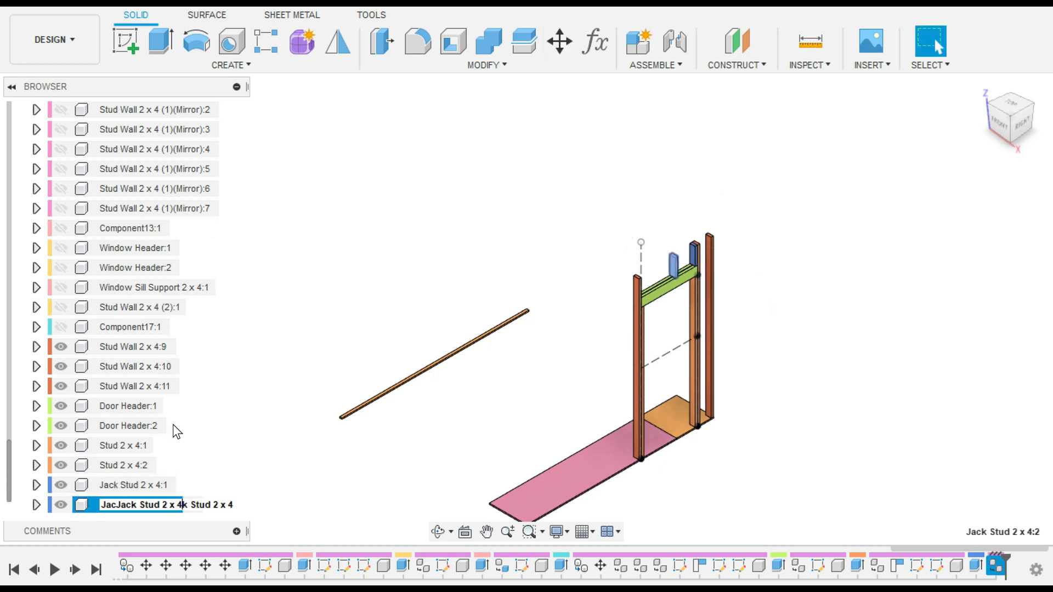
{"action": "key", "text": "Return"}
Step: Paste another jack stud and move it about -20.65 in along Y to the opposite end of the door header
{"action": "left_click", "coordinate": [167, 505]}
{"action": "key", "text": "m"}
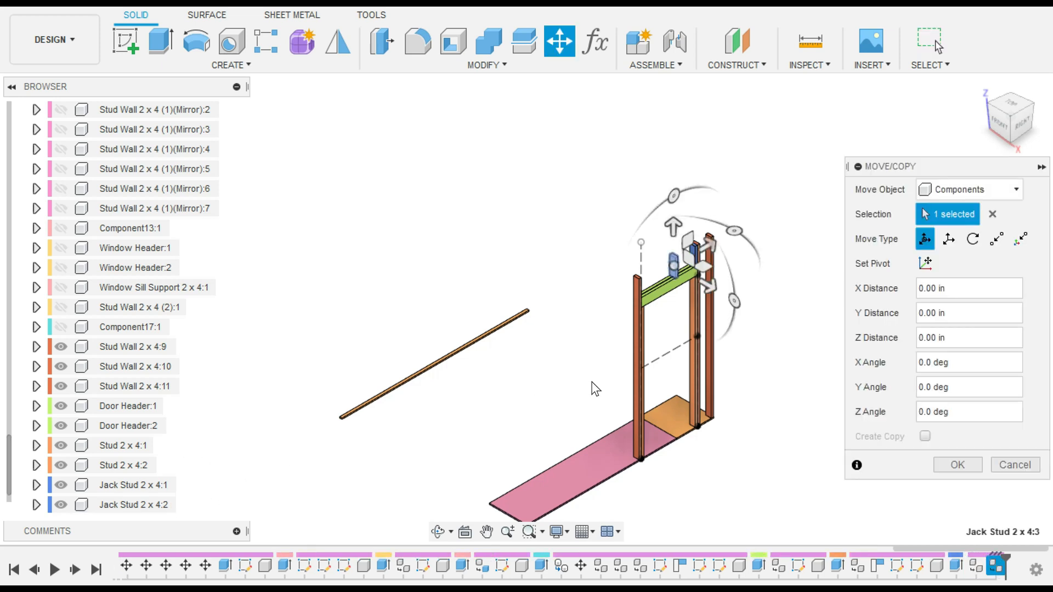
{"action": "left_click_drag", "start_coordinate": [713, 257], "coordinate": [682, 272]}
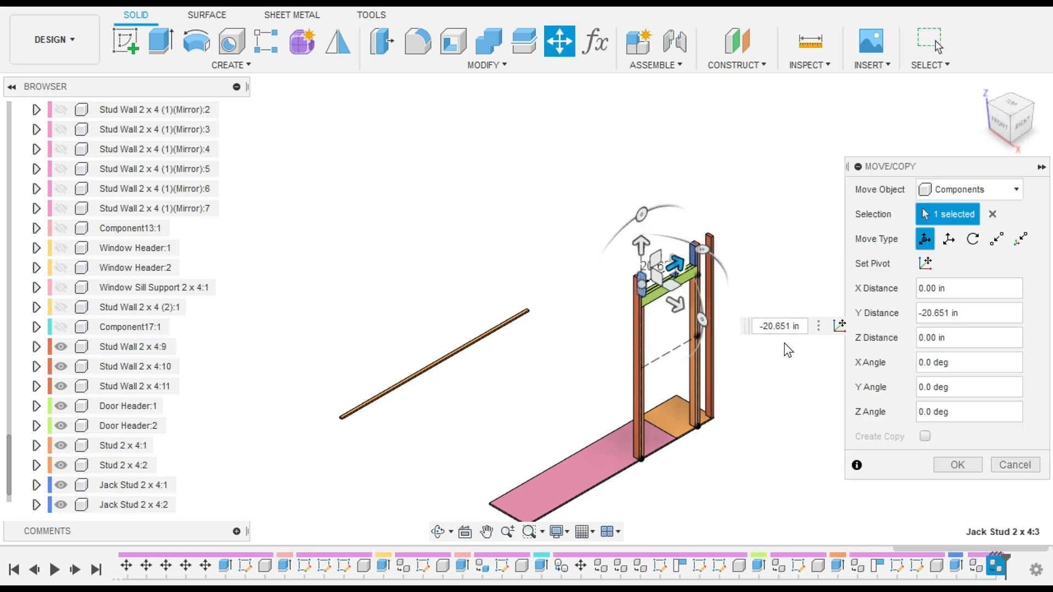
{"action": "left_click", "coordinate": [958, 465]}
Step: Show the hidden components from Tongue and Groove 4' x 8' (3):1 through Component17:1
{"action": "scroll", "coordinate": [784, 373], "scroll_direction": "down", "scroll_amount": 1}
{"action": "scroll", "coordinate": [784, 368], "scroll_direction": "up", "scroll_amount": 1}
{"action": "scroll", "coordinate": [782, 363], "scroll_direction": "up", "scroll_amount": 2}
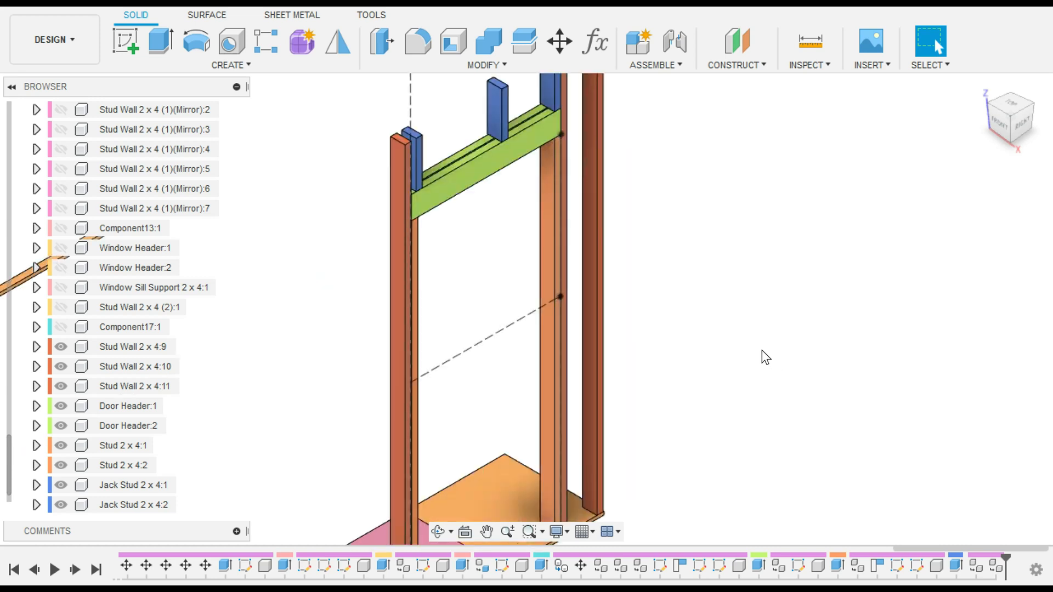
{"action": "scroll", "coordinate": [762, 357], "scroll_direction": "down", "scroll_amount": 1}
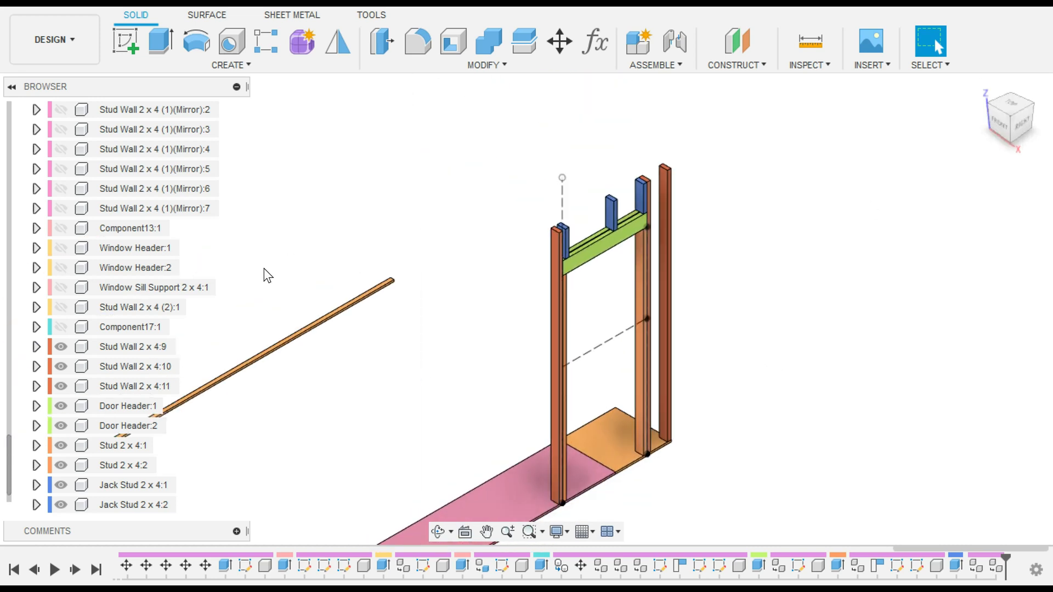
{"action": "left_click", "coordinate": [118, 327]}
{"action": "scroll", "coordinate": [116, 307], "scroll_direction": "up", "scroll_amount": 10}
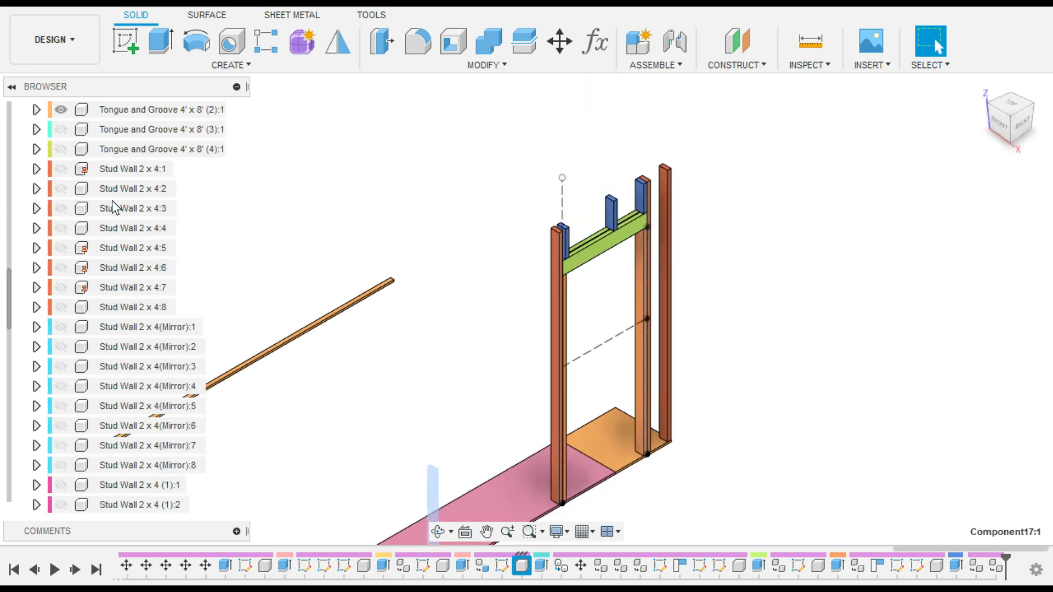
{"action": "scroll", "coordinate": [112, 200], "scroll_direction": "up", "scroll_amount": 1}
{"action": "left_click", "coordinate": [114, 188], "text": "shift"}
{"action": "key", "text": "v"}
{"action": "left_click", "coordinate": [686, 188]}
Step: Show everything from the Construction folder through Tongue and Groove 4' x 8':3, including the floor bands and joists
{"action": "scroll", "coordinate": [66, 228], "scroll_direction": "up", "scroll_amount": 3}
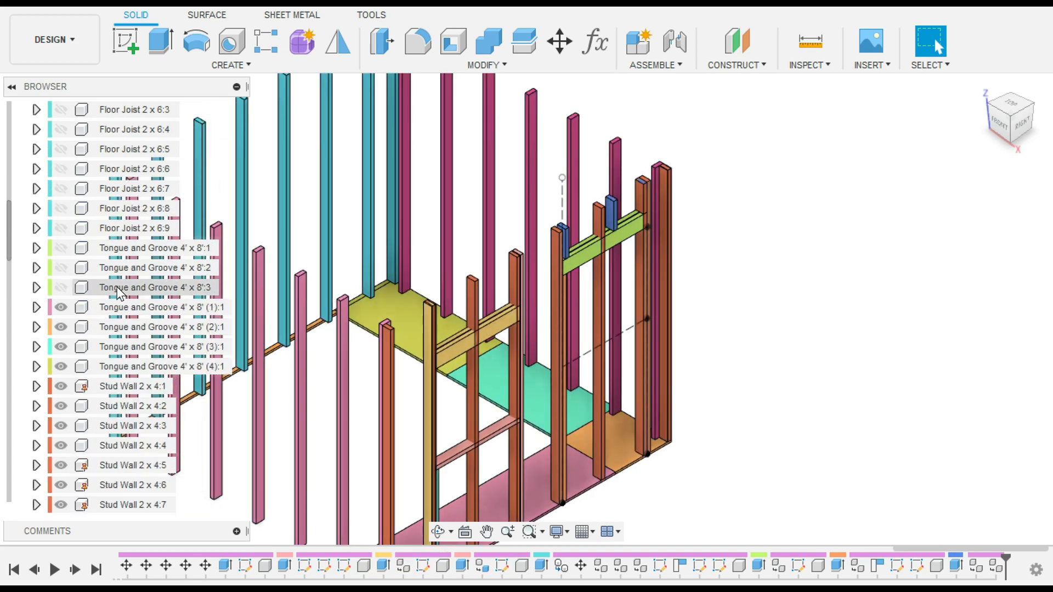
{"action": "left_click", "coordinate": [119, 289]}
{"action": "scroll", "coordinate": [119, 274], "scroll_direction": "up", "scroll_amount": 4}
{"action": "left_click", "coordinate": [118, 250], "text": "shift"}
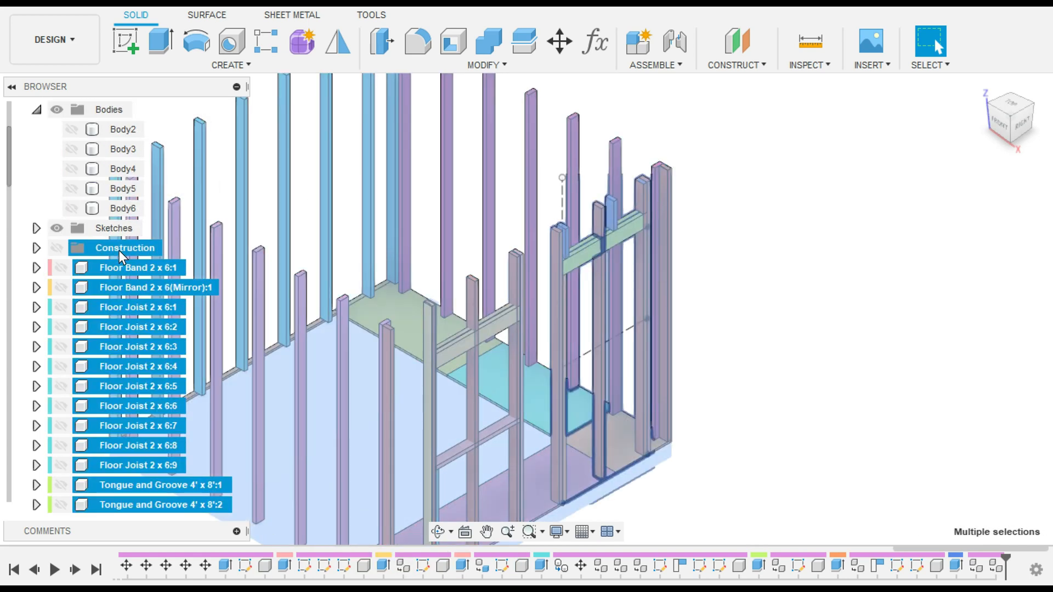
{"action": "key", "text": "v"}
{"action": "left_click", "coordinate": [814, 280]}
Step: Make all the bodies from Body2 through Body6 visible
{"action": "left_click", "coordinate": [72, 169]}
{"action": "left_click", "coordinate": [123, 208]}
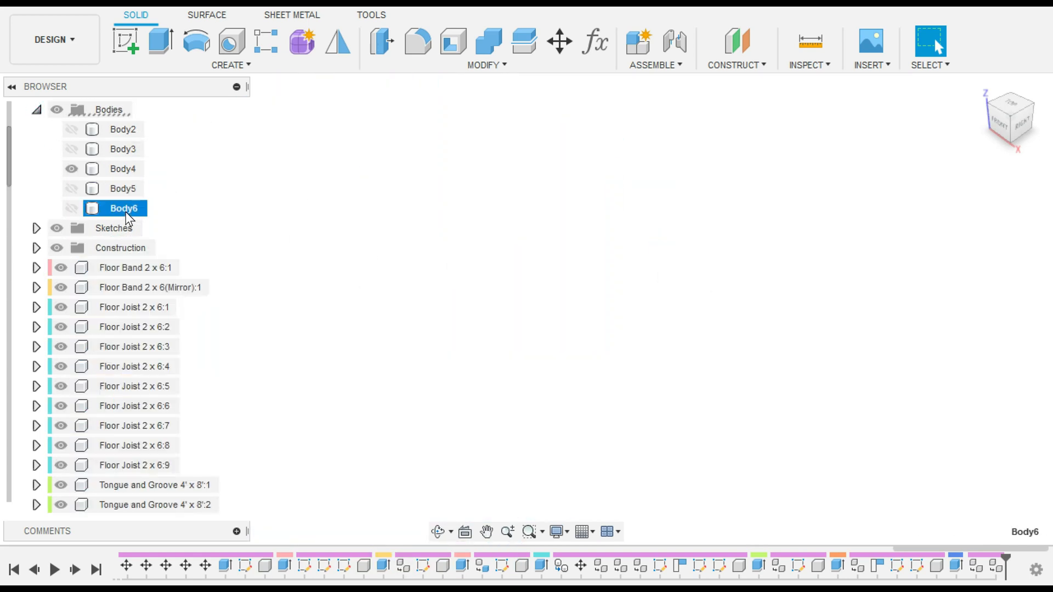
{"action": "left_click", "coordinate": [119, 135], "text": "shift"}
{"action": "key", "text": "v"}
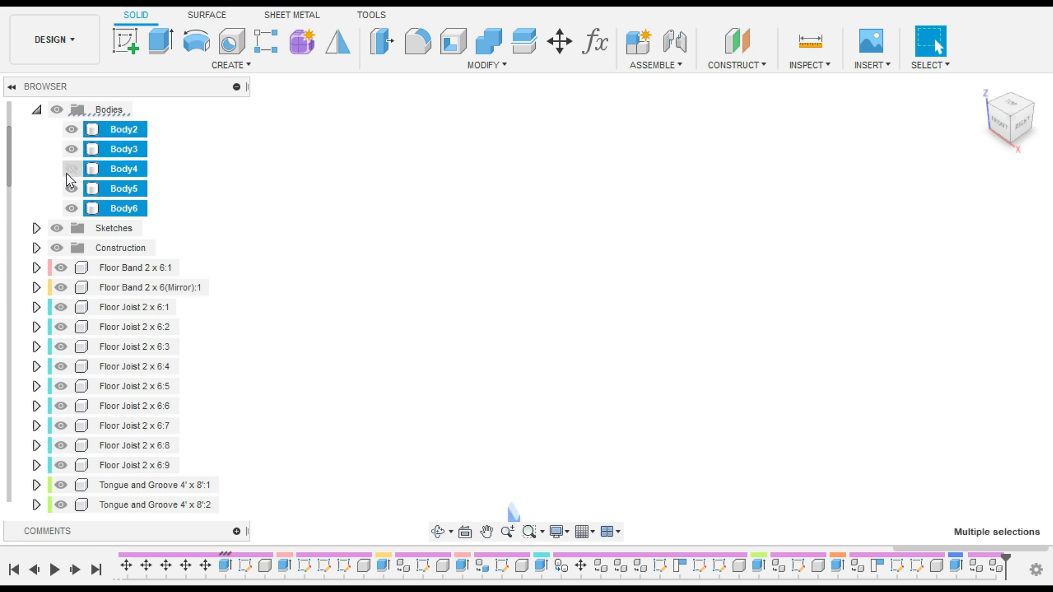
{"action": "left_click", "coordinate": [436, 271]}
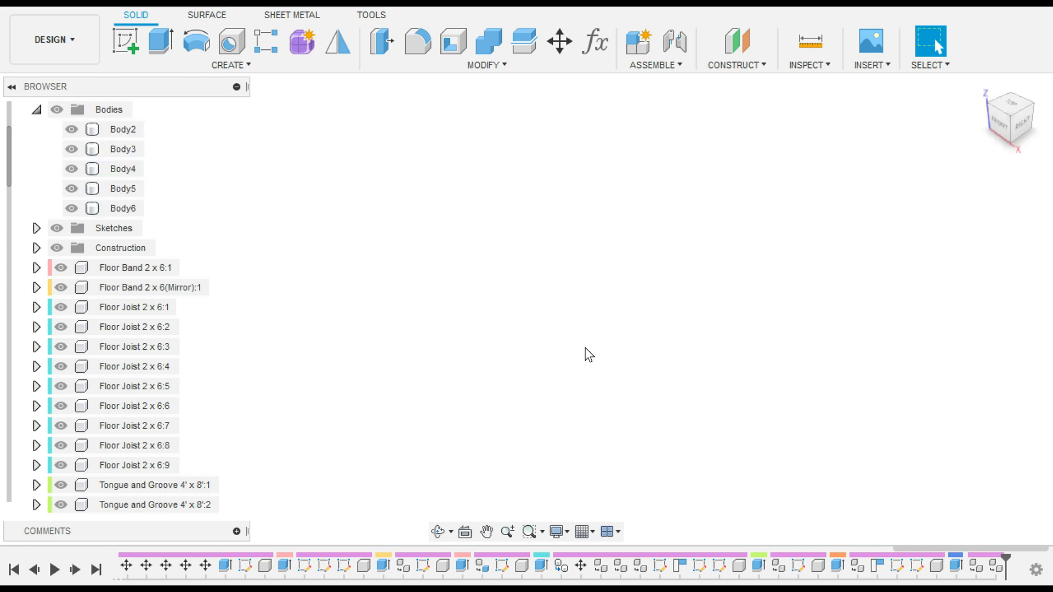
Step: Turn on the visibility of the top-level shed assembly
{"action": "scroll", "coordinate": [109, 347], "scroll_direction": "down", "scroll_amount": 3}
{"action": "scroll", "coordinate": [123, 267], "scroll_direction": "up", "scroll_amount": 2}
{"action": "left_click", "coordinate": [46, 109]}
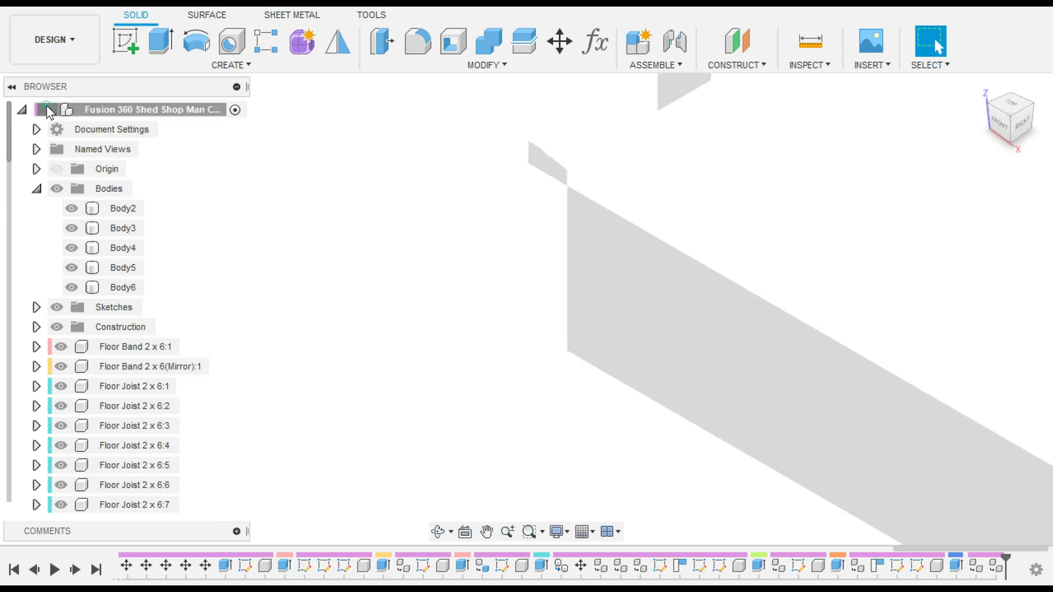
{"action": "scroll", "coordinate": [103, 461], "scroll_direction": "down", "scroll_amount": 5}
{"action": "scroll", "coordinate": [103, 464], "scroll_direction": "down", "scroll_amount": 5}
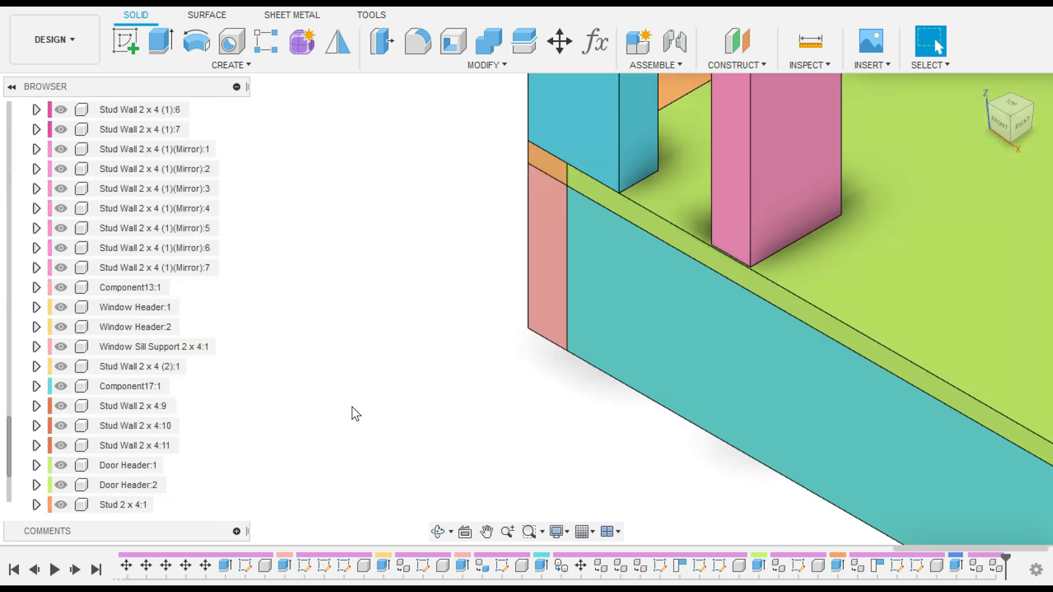
Step: Hide the components Stud Wall 2 x 4:9 through Stud Wall 2 x 4:11
{"action": "left_click", "coordinate": [982, 85]}
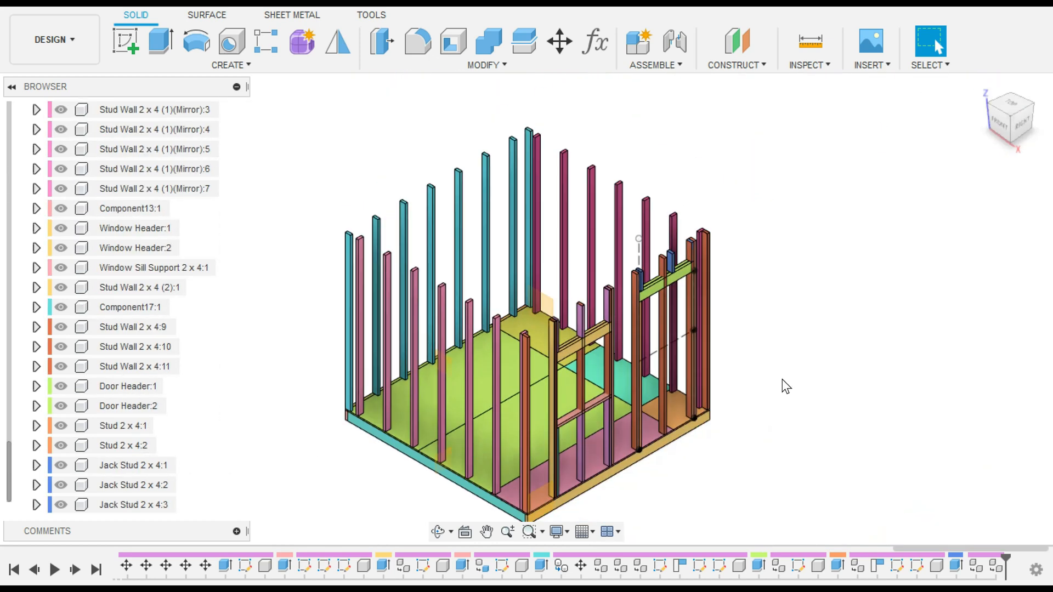
{"action": "scroll", "coordinate": [86, 378], "scroll_direction": "up", "scroll_amount": 5}
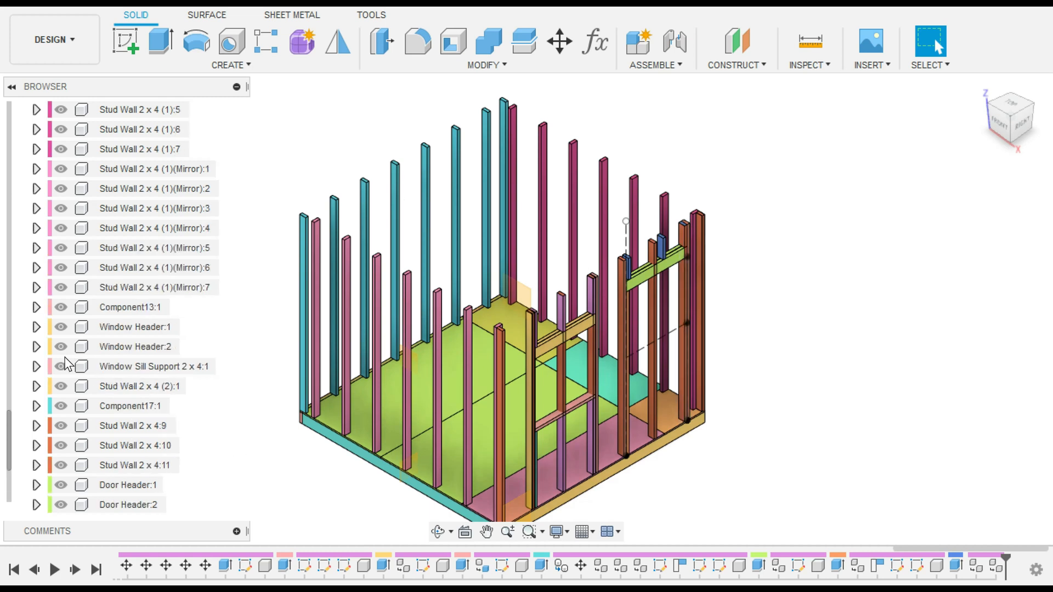
{"action": "scroll", "coordinate": [90, 330], "scroll_direction": "down", "scroll_amount": 4}
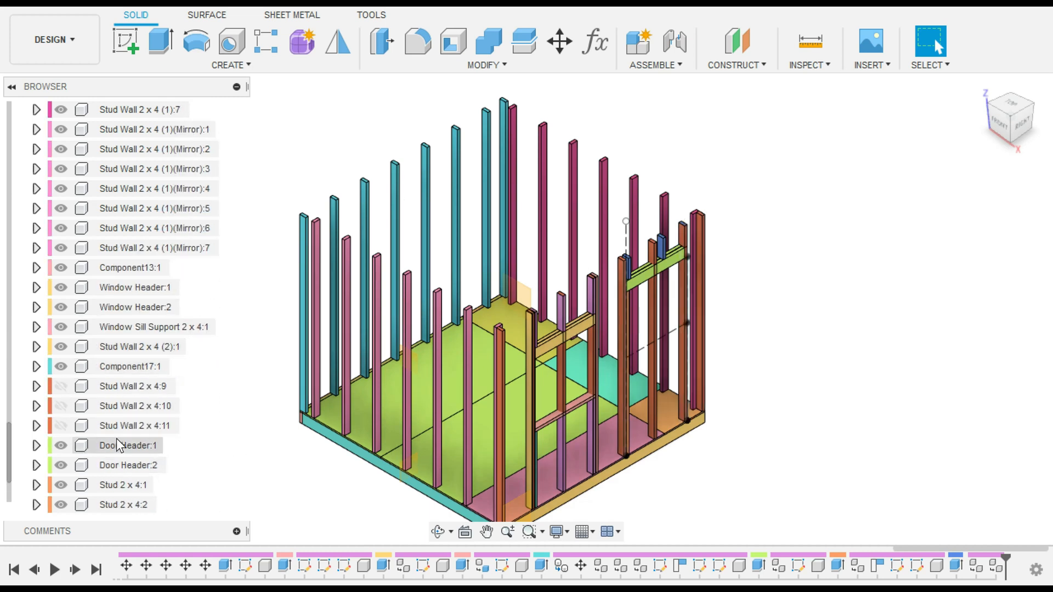
{"action": "scroll", "coordinate": [120, 434], "scroll_direction": "down", "scroll_amount": 2}
Step: Hide the wall studs from Stud Wall 2 x 4:2 through Stud Wall 2 x 4:6
{"action": "scroll", "coordinate": [90, 418], "scroll_direction": "up", "scroll_amount": 5}
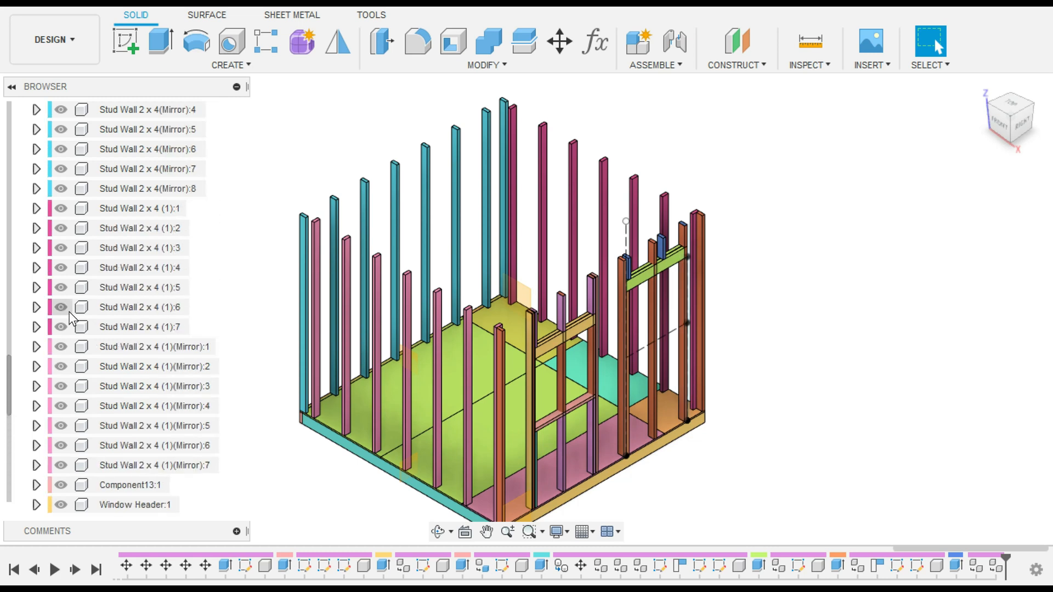
{"action": "scroll", "coordinate": [72, 318], "scroll_direction": "up", "scroll_amount": 7}
{"action": "left_click", "coordinate": [97, 289]}
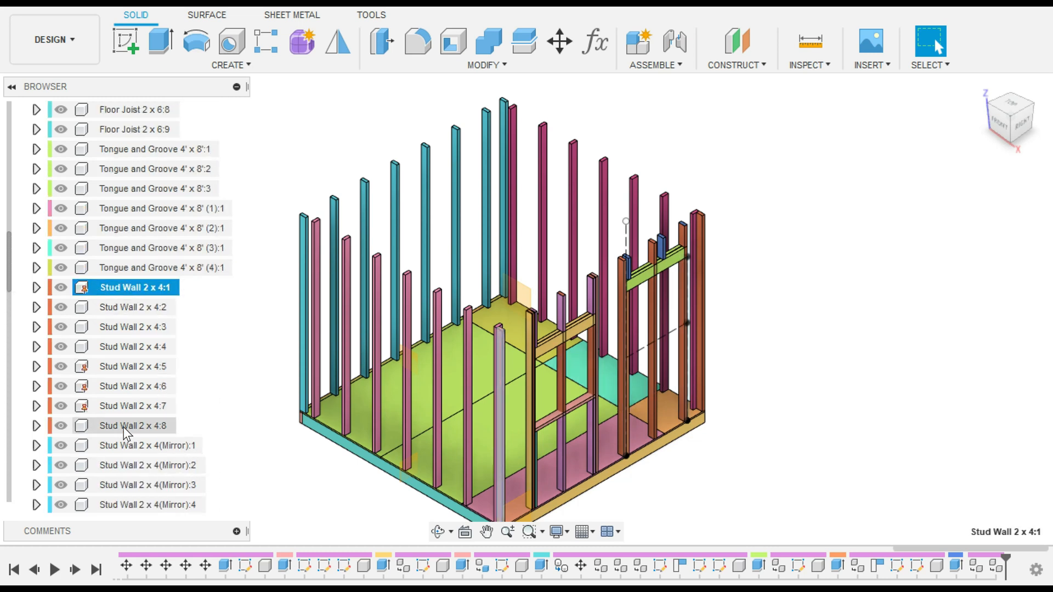
{"action": "key", "text": "Escape"}
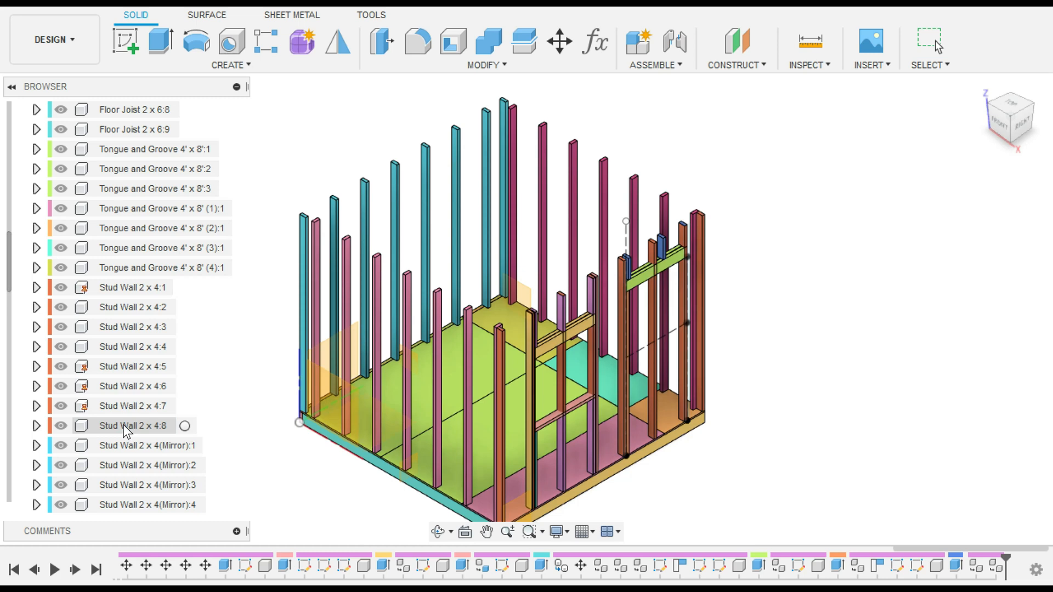
{"action": "left_click", "coordinate": [61, 287]}
{"action": "left_click", "coordinate": [61, 288]}
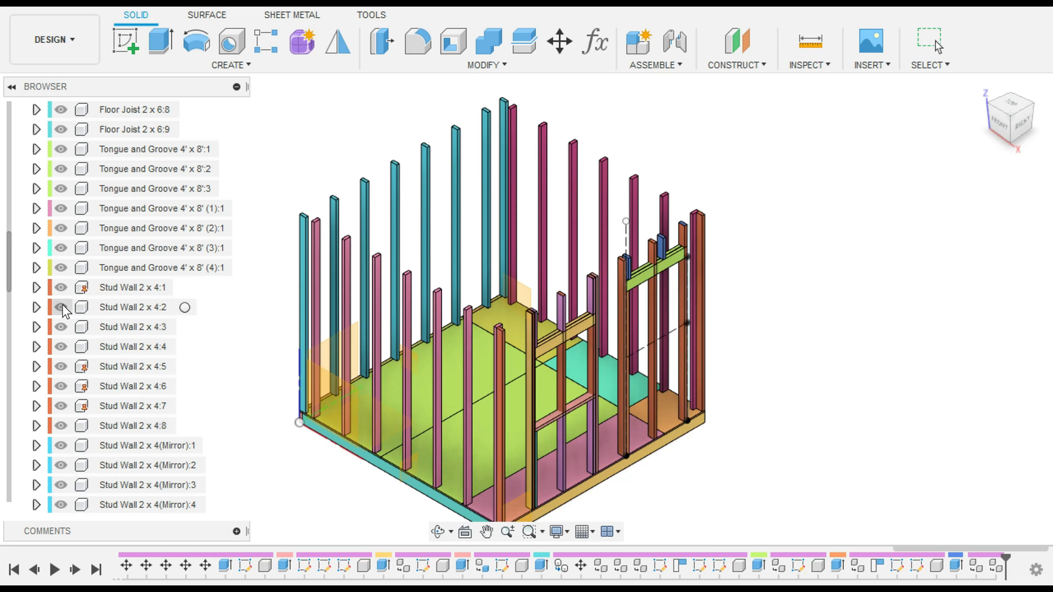
{"action": "left_click", "coordinate": [62, 351]}
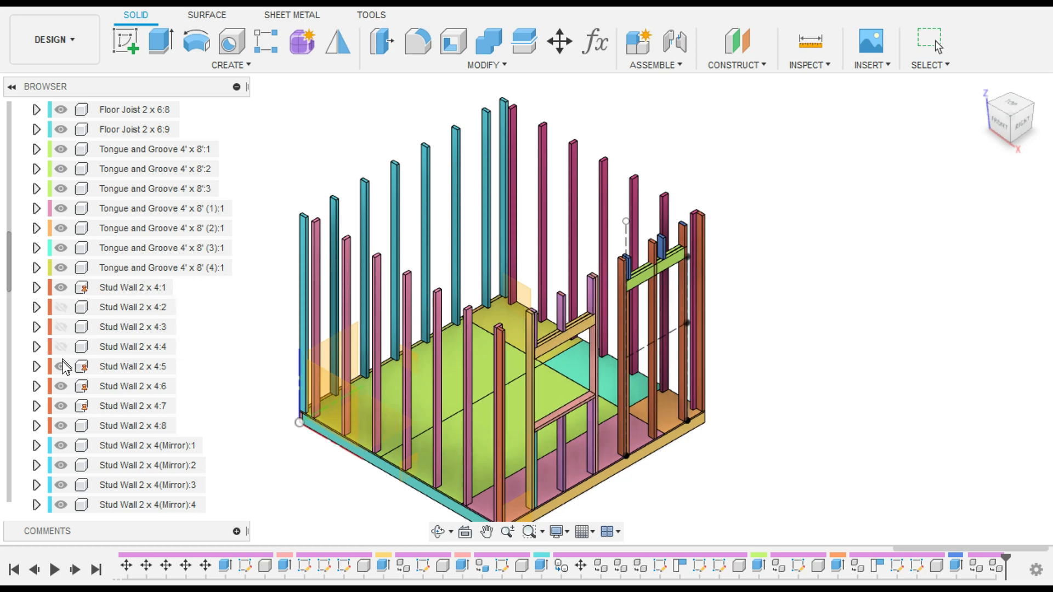
{"action": "left_click", "coordinate": [62, 366]}
{"action": "left_click", "coordinate": [62, 386]}
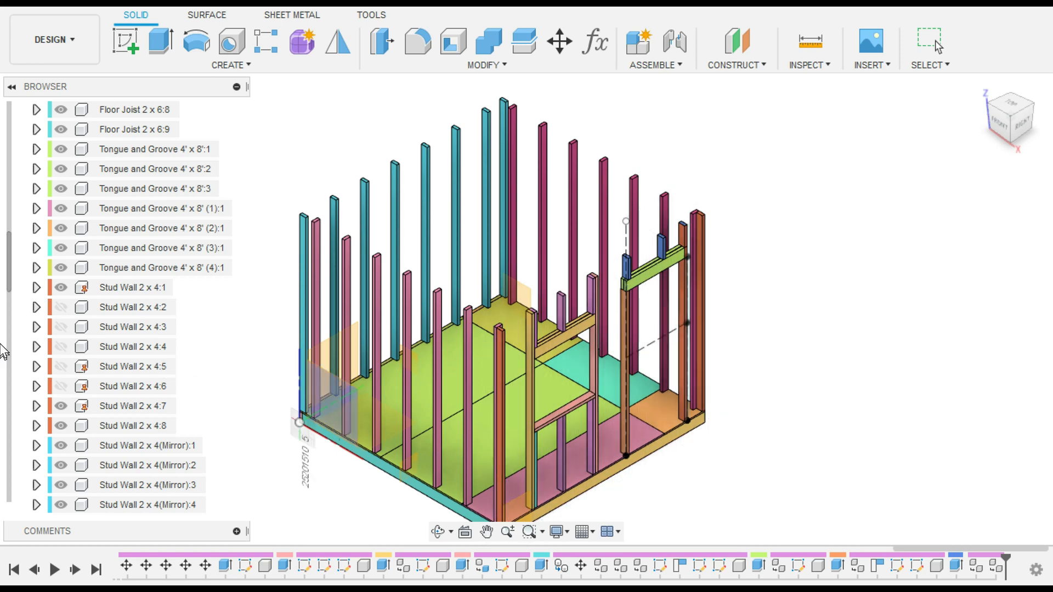
{"action": "scroll", "coordinate": [812, 253], "scroll_direction": "down", "scroll_amount": 3}
Step: Create components from the bodies Body2 through Body6
{"action": "scroll", "coordinate": [54, 196], "scroll_direction": "up", "scroll_amount": 10}
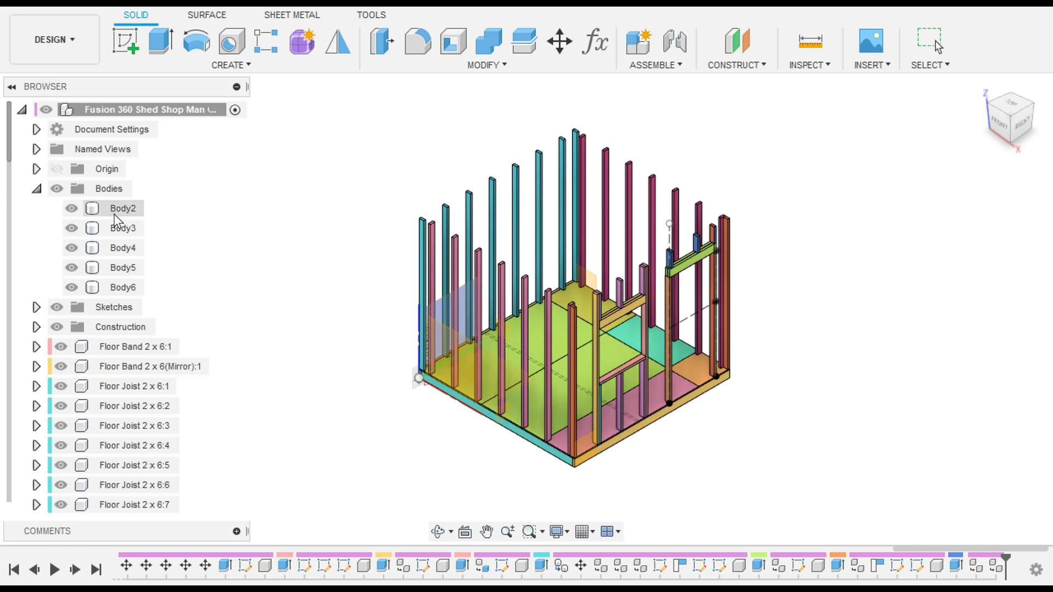
{"action": "key", "text": "Escape"}
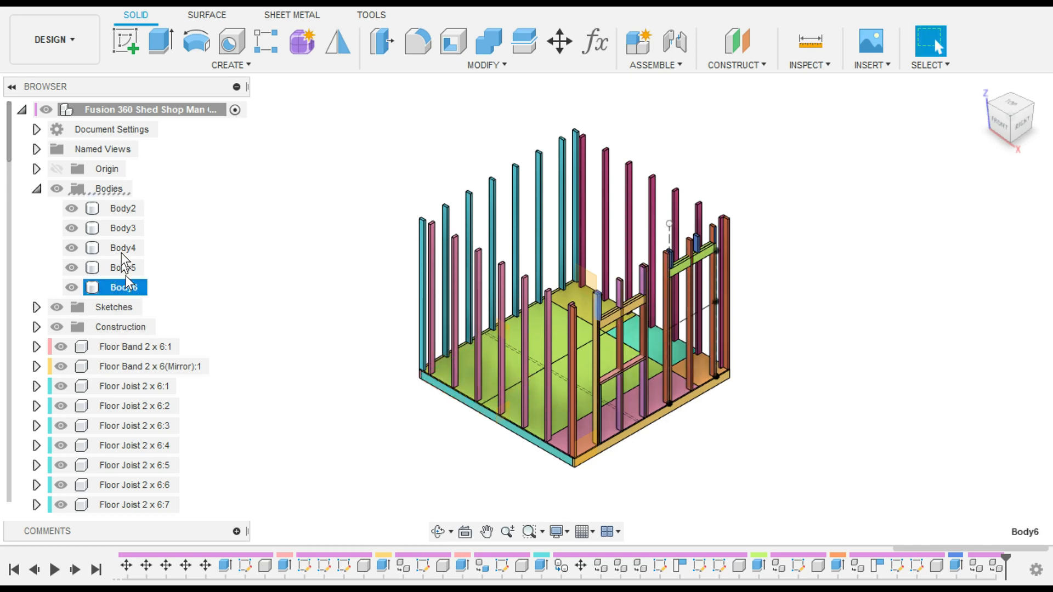
{"action": "left_click", "coordinate": [118, 216], "text": "shift"}
{"action": "right_click", "coordinate": [119, 217]}
{"action": "left_click", "coordinate": [189, 265]}
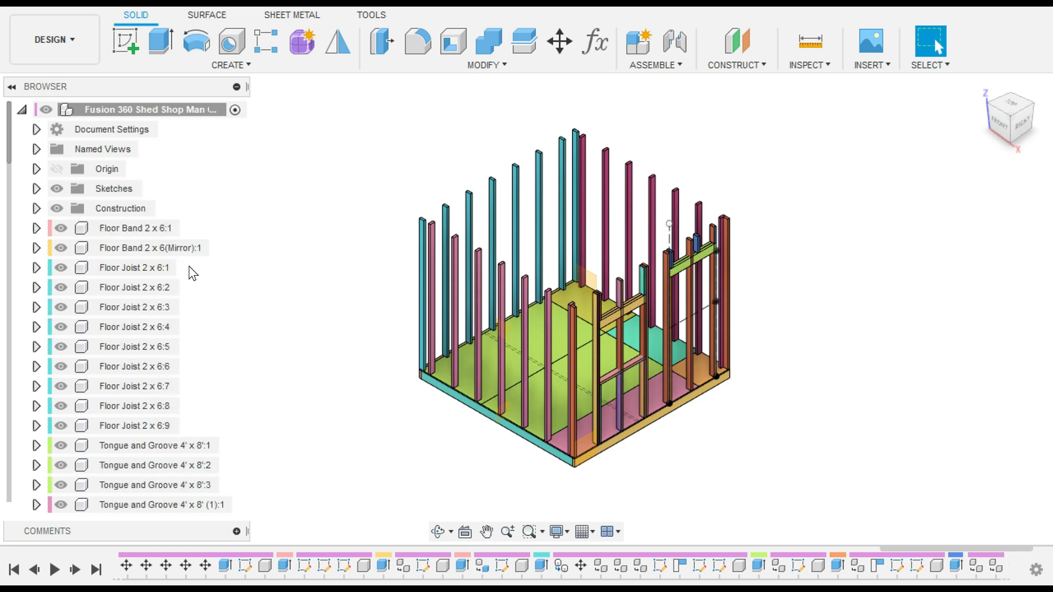
{"action": "scroll", "coordinate": [110, 450], "scroll_direction": "down", "scroll_amount": 15}
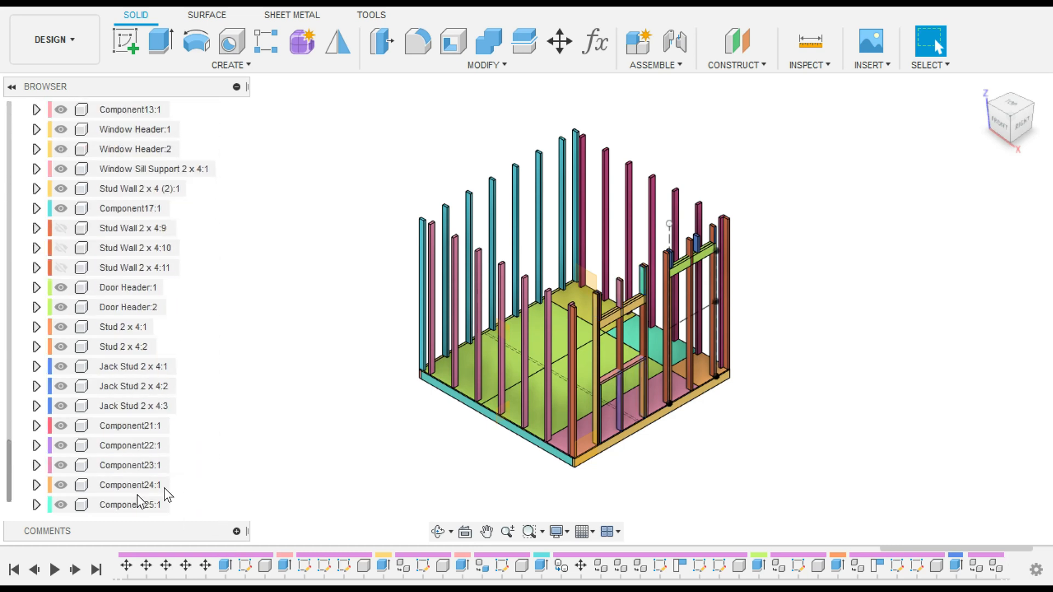
Step: Hide Stud Wall 2 x 4:2 through Stud Wall 2 x 4:6, the regular studs crossing the window and door openings
{"action": "scroll", "coordinate": [137, 406], "scroll_direction": "up", "scroll_amount": 2}
{"action": "scroll", "coordinate": [99, 340], "scroll_direction": "up", "scroll_amount": 4}
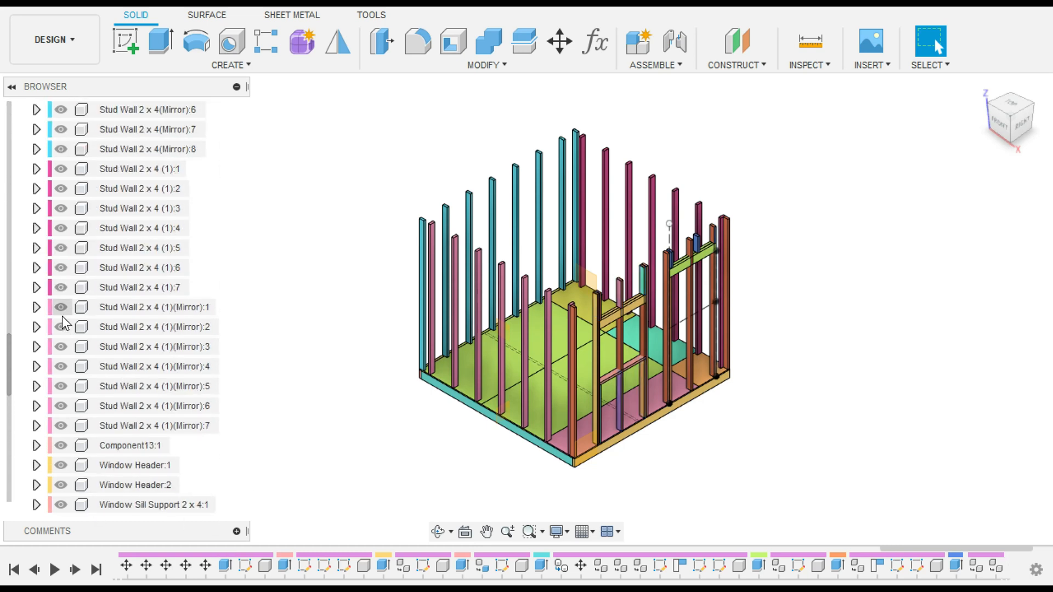
{"action": "scroll", "coordinate": [61, 316], "scroll_direction": "up", "scroll_amount": 4}
{"action": "left_click", "coordinate": [61, 248]}
{"action": "left_click", "coordinate": [61, 268]}
{"action": "left_click", "coordinate": [61, 288]}
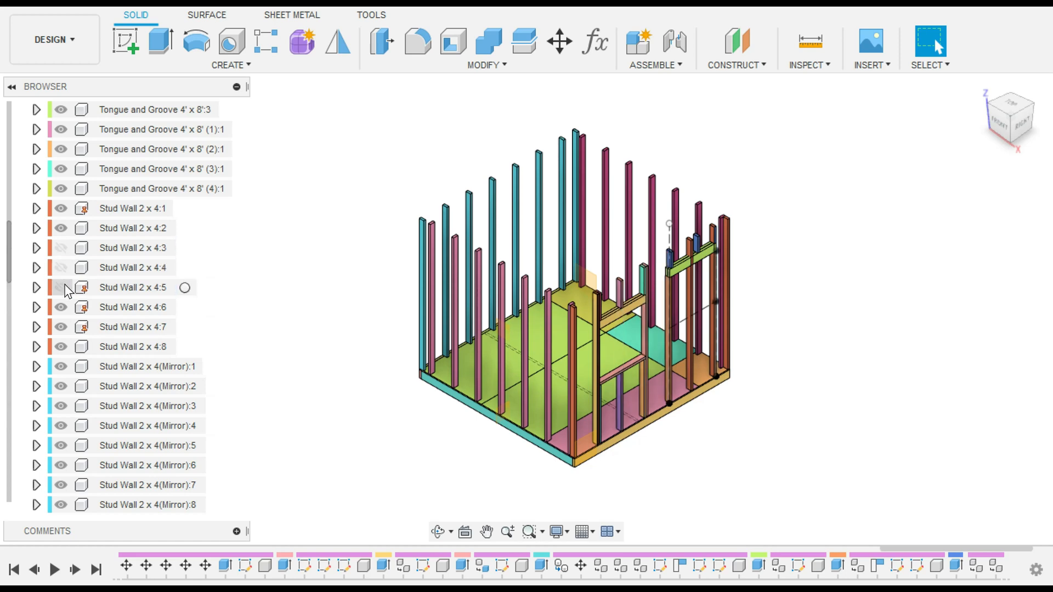
{"action": "left_click", "coordinate": [62, 308]}
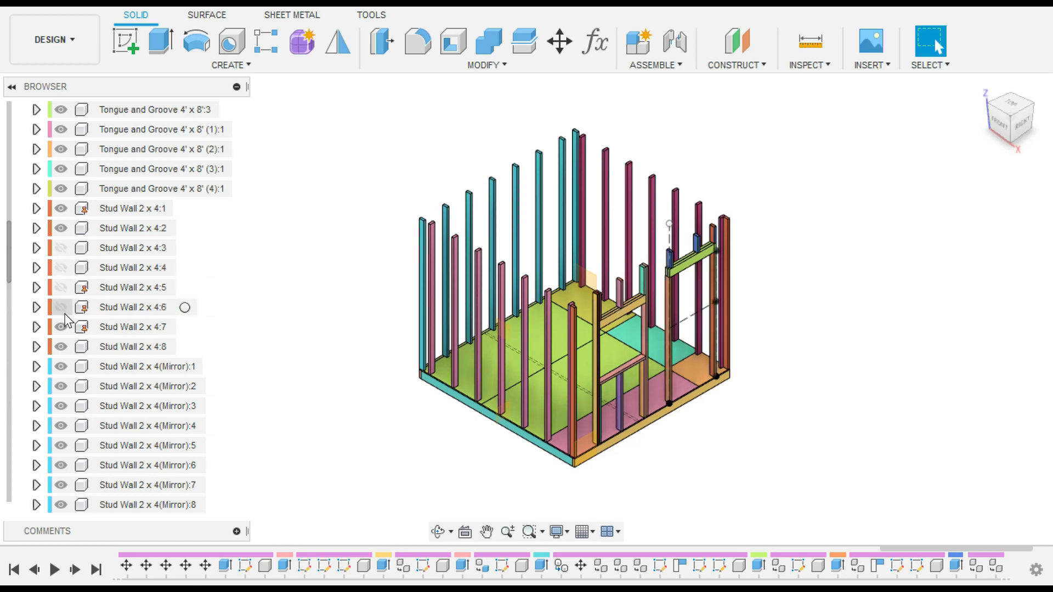
{"action": "left_click", "coordinate": [59, 229]}
{"action": "scroll", "coordinate": [673, 253], "scroll_direction": "up", "scroll_amount": 3}
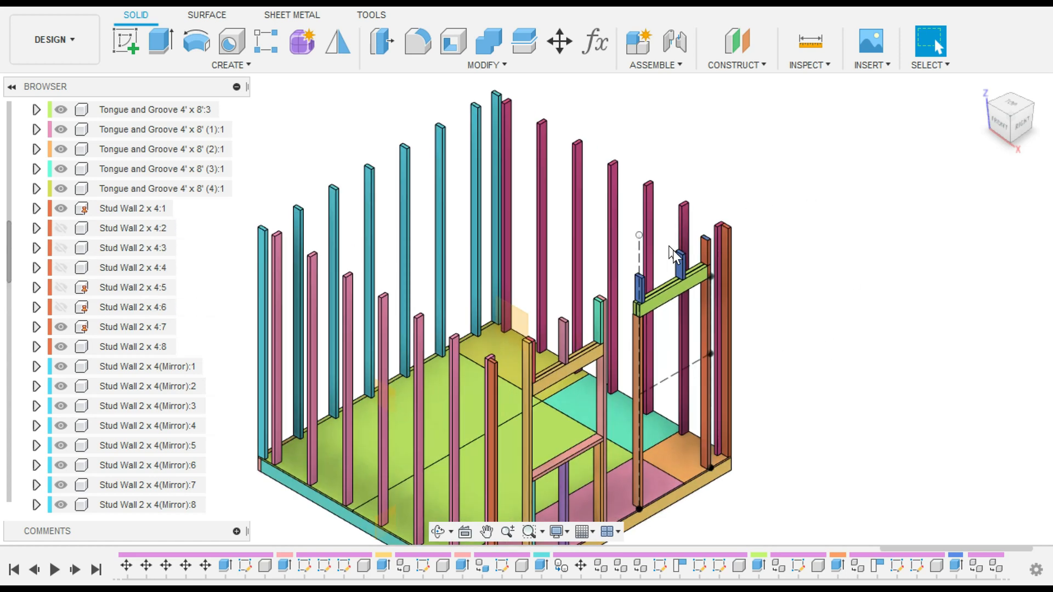
{"action": "left_click", "coordinate": [1024, 127]}
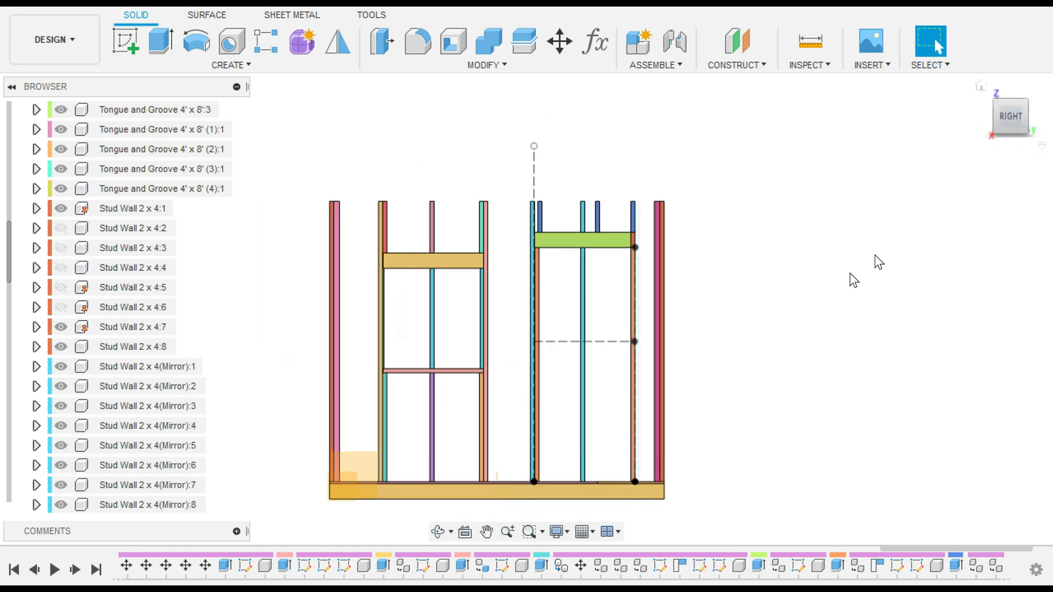
{"action": "mouse_move", "coordinate": [1011, 113]}
{"action": "left_mouse_down"}
{"action": "mouse_move", "coordinate": [986, 125]}
{"action": "mouse_move", "coordinate": [1015, 137]}
{"action": "mouse_move", "coordinate": [1018, 151]}
{"action": "left_mouse_up"}
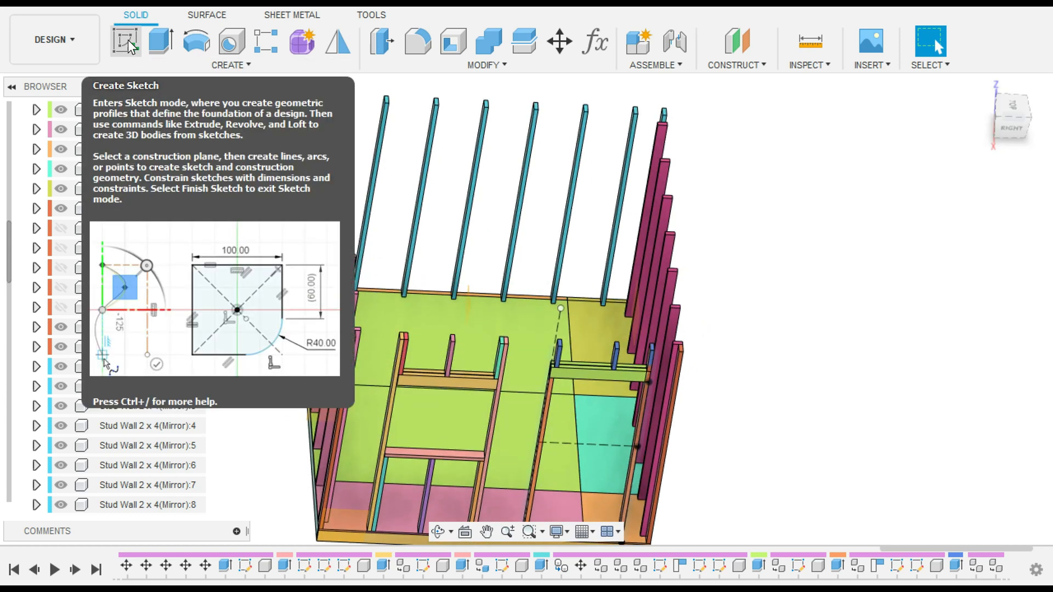
{"action": "left_click", "coordinate": [128, 39]}
{"action": "scroll", "coordinate": [751, 321], "scroll_direction": "up", "scroll_amount": 5}
{"action": "scroll", "coordinate": [751, 321], "scroll_direction": "up", "scroll_amount": 2}
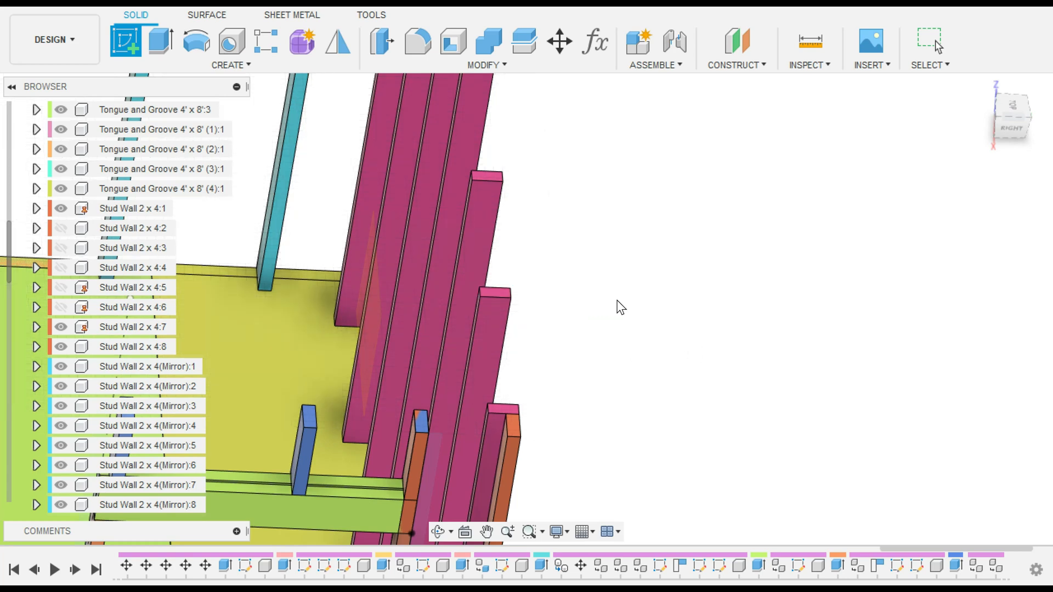
{"action": "scroll", "coordinate": [672, 362], "scroll_direction": "down", "scroll_amount": 3}
{"action": "mouse_move", "coordinate": [674, 361]}
{"action": "middle_mouse_down"}
{"action": "mouse_move", "coordinate": [649, 282]}
{"action": "mouse_move", "coordinate": [677, 379]}
{"action": "mouse_move", "coordinate": [649, 258]}
{"action": "middle_mouse_up"}
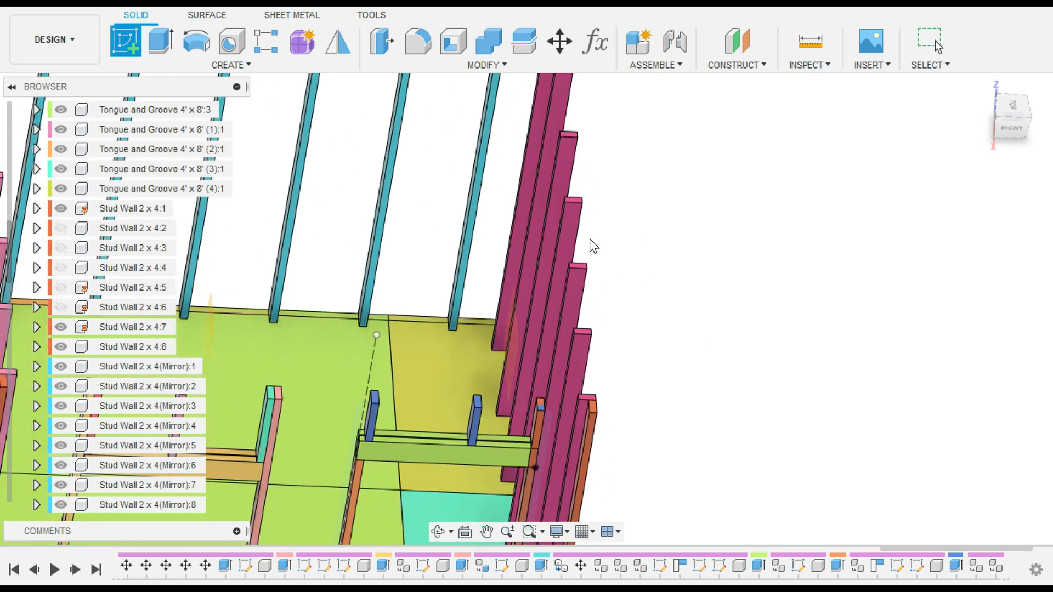
{"action": "key", "text": "Escape"}
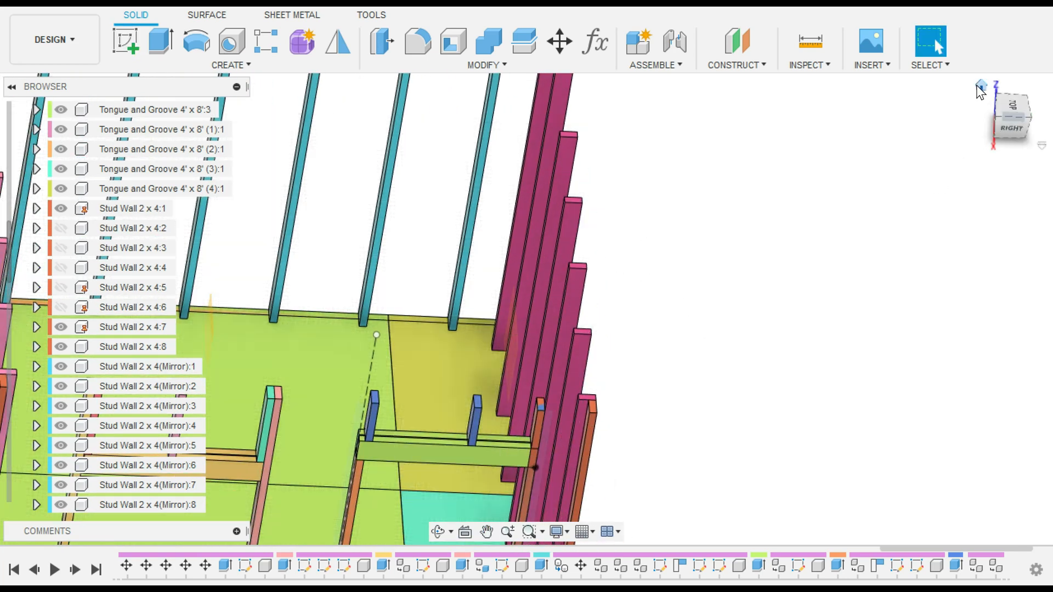
Step: Copy the corner stud Stud Wall 2 x 4:1 and place the copy directly beside it, toward the window opening
{"action": "left_click", "coordinate": [980, 88]}
{"action": "scroll", "coordinate": [529, 420], "scroll_direction": "up", "scroll_amount": 5}
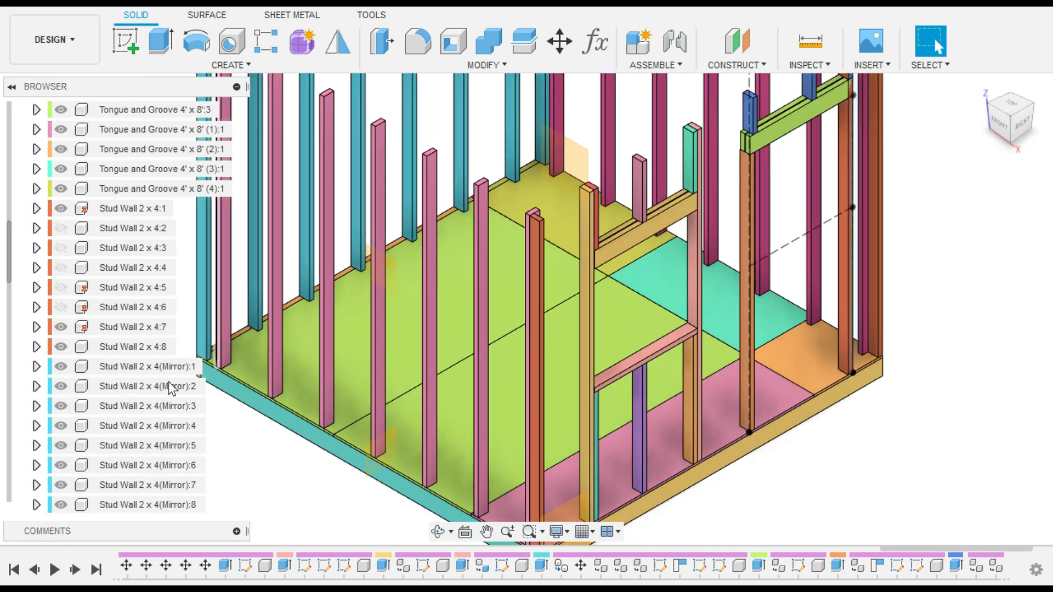
{"action": "scroll", "coordinate": [97, 307], "scroll_direction": "up", "scroll_amount": 3}
{"action": "left_click", "coordinate": [130, 328]}
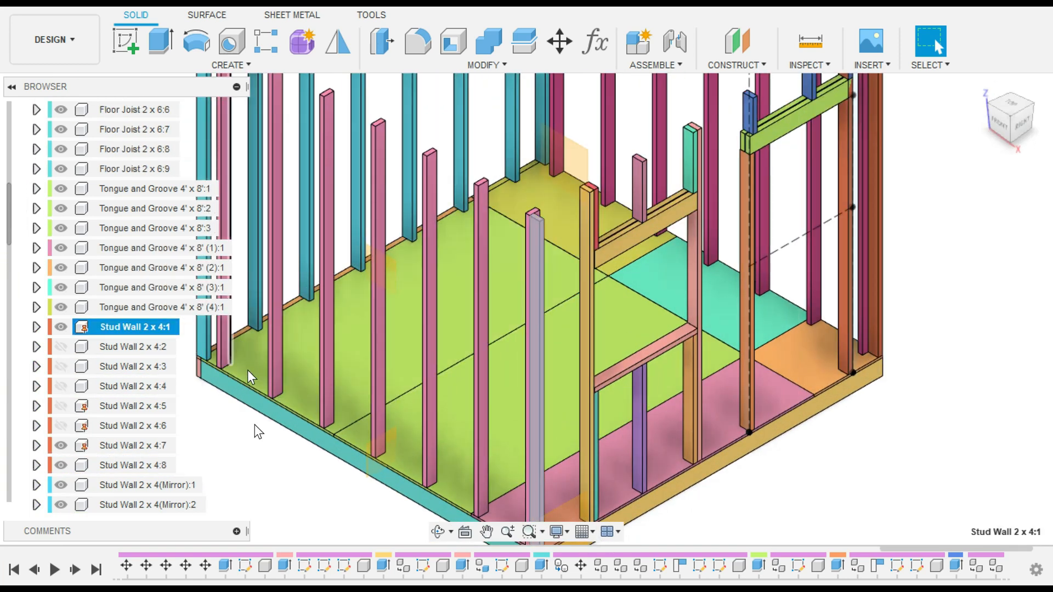
{"action": "key", "text": "m"}
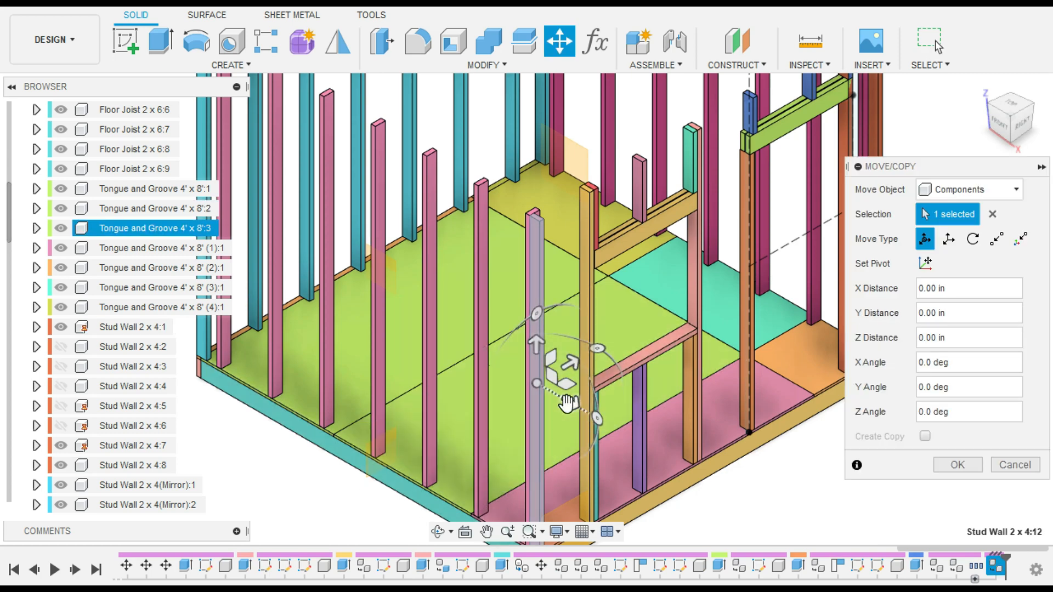
{"action": "left_click_drag", "start_coordinate": [565, 366], "coordinate": [574, 361]}
{"action": "left_click", "coordinate": [948, 464]}
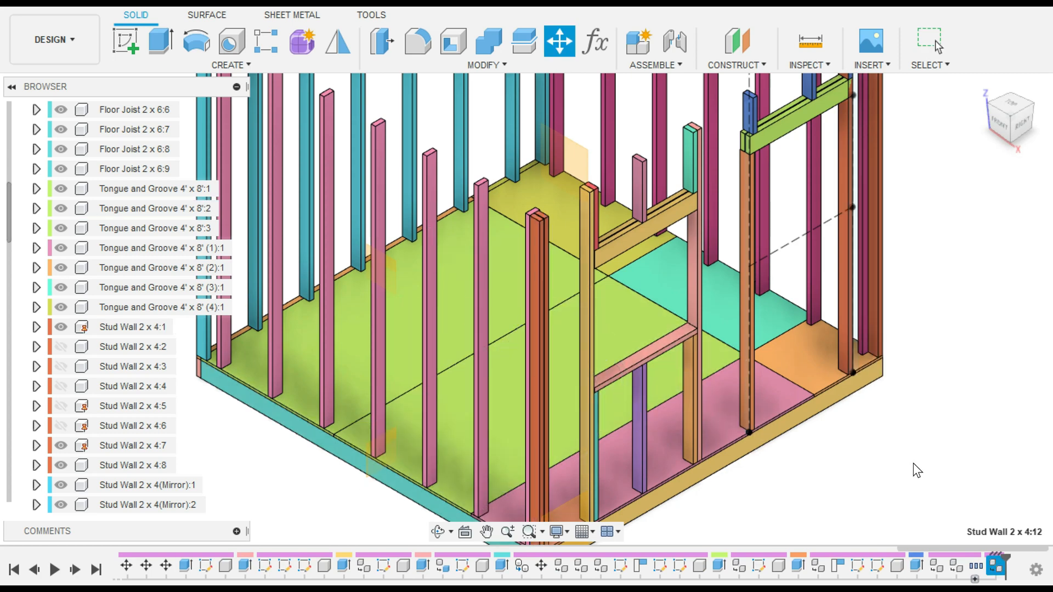
Step: Copy the corner stud Stud Wall 2 x 4:8 and place the copy directly beside it, toward the door opening
{"action": "middle_click_drag", "start_coordinate": [730, 515], "coordinate": [598, 576]}
{"action": "left_click", "coordinate": [594, 265]}
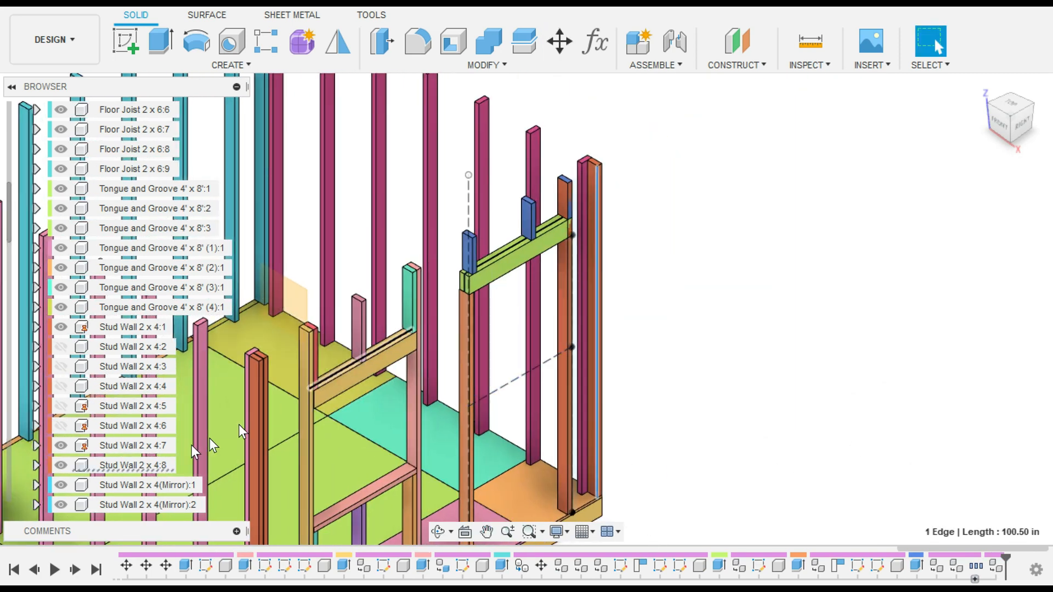
{"action": "scroll", "coordinate": [210, 439], "scroll_direction": "down", "scroll_amount": 3}
{"action": "left_click", "coordinate": [147, 347]}
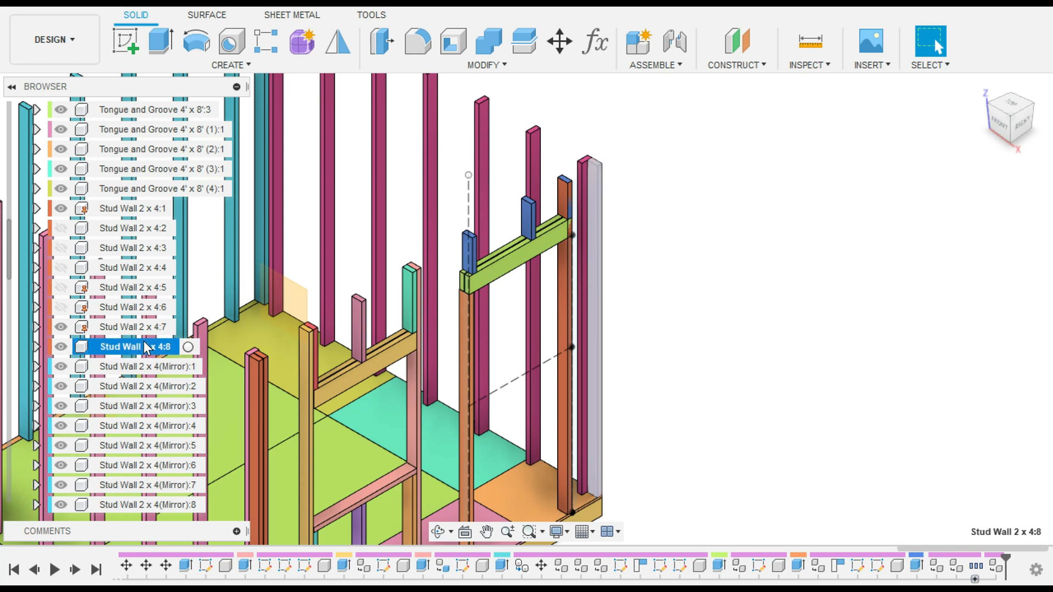
{"action": "key", "text": "m"}
{"action": "left_click_drag", "start_coordinate": [630, 308], "coordinate": [625, 312]}
{"action": "left_click", "coordinate": [957, 465]}
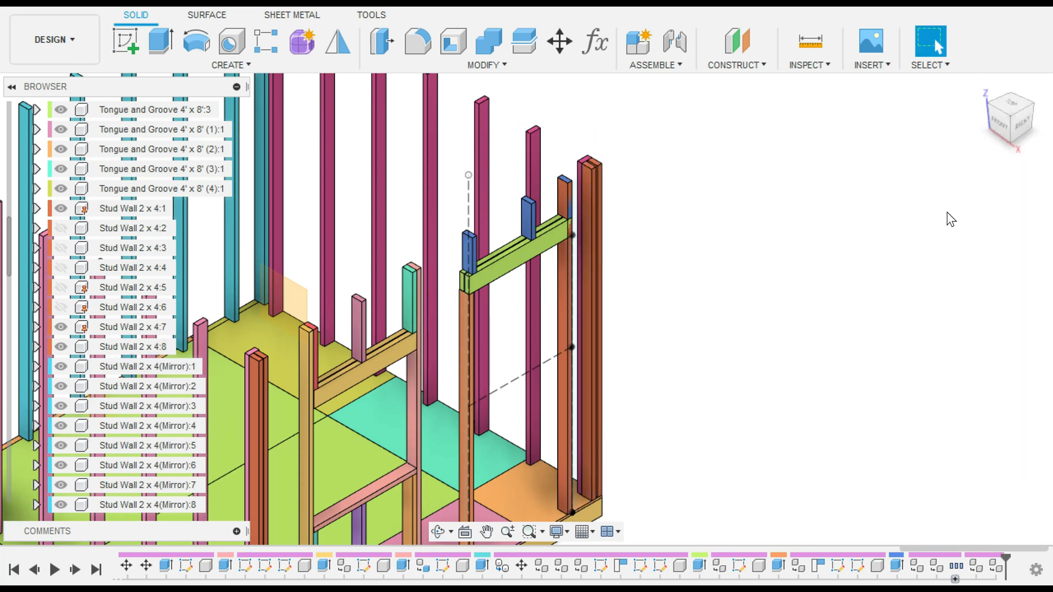
Step: Copy the opposite wall's corner stud Stud Wall 2 x 4(Mirror):1 and place the copy beside it, toward the middle of the wall
{"action": "left_click_drag", "start_coordinate": [1011, 123], "coordinate": [854, 350]}
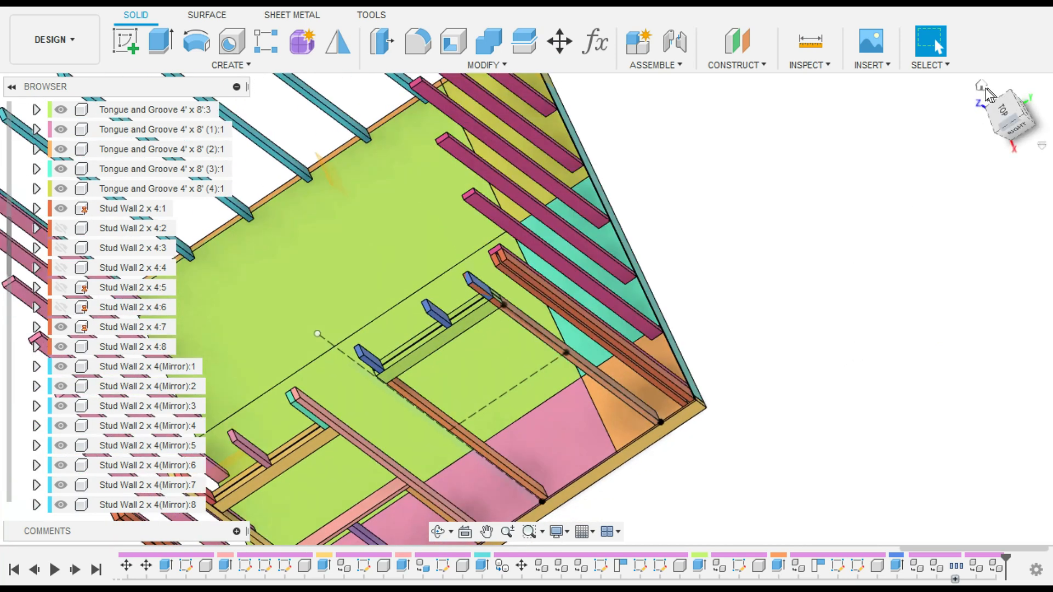
{"action": "left_click", "coordinate": [983, 87]}
{"action": "left_click", "coordinate": [438, 532]}
{"action": "left_click_drag", "start_coordinate": [444, 499], "coordinate": [899, 384]}
{"action": "key", "text": "Escape"}
{"action": "left_click", "coordinate": [1009, 122]}
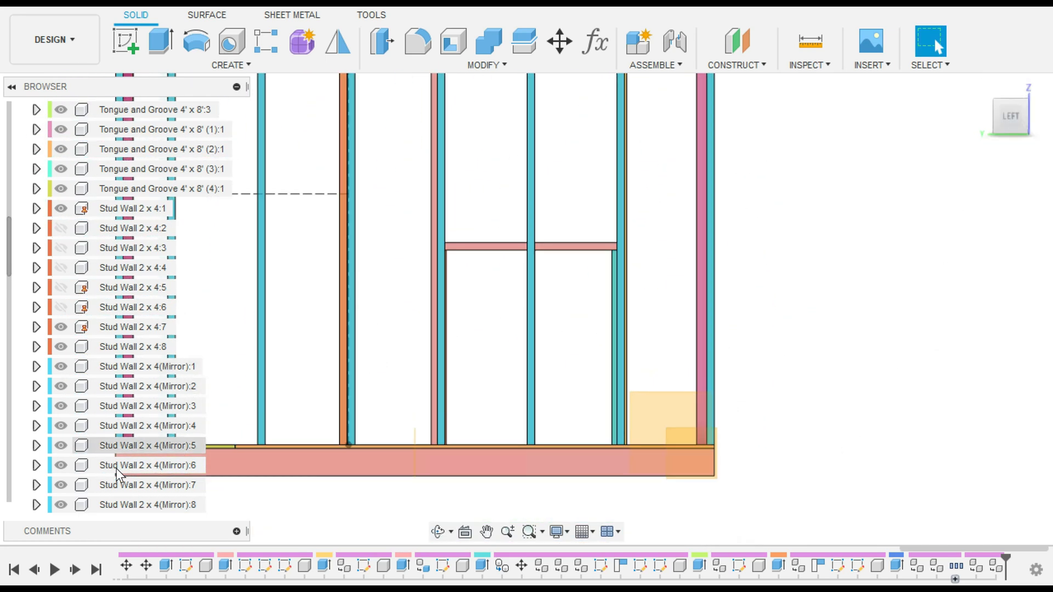
{"action": "scroll", "coordinate": [118, 498], "scroll_direction": "down", "scroll_amount": 3}
{"action": "left_click", "coordinate": [134, 426]}
{"action": "scroll", "coordinate": [136, 407], "scroll_direction": "down", "scroll_amount": 1}
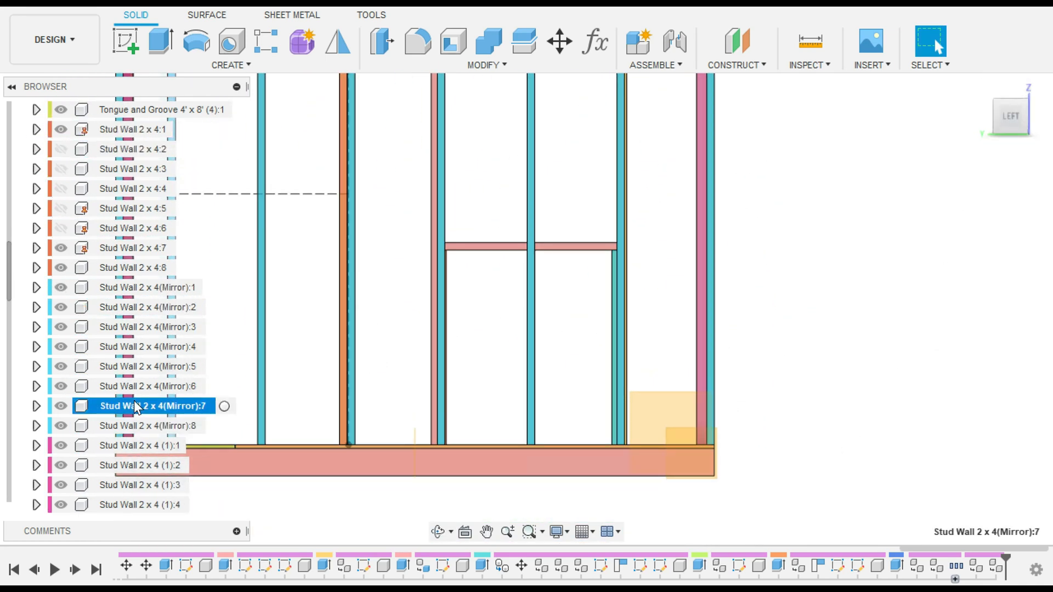
{"action": "left_click", "coordinate": [132, 366]}
{"action": "left_click", "coordinate": [131, 346]}
{"action": "left_click", "coordinate": [131, 327]}
{"action": "left_click", "coordinate": [131, 307]}
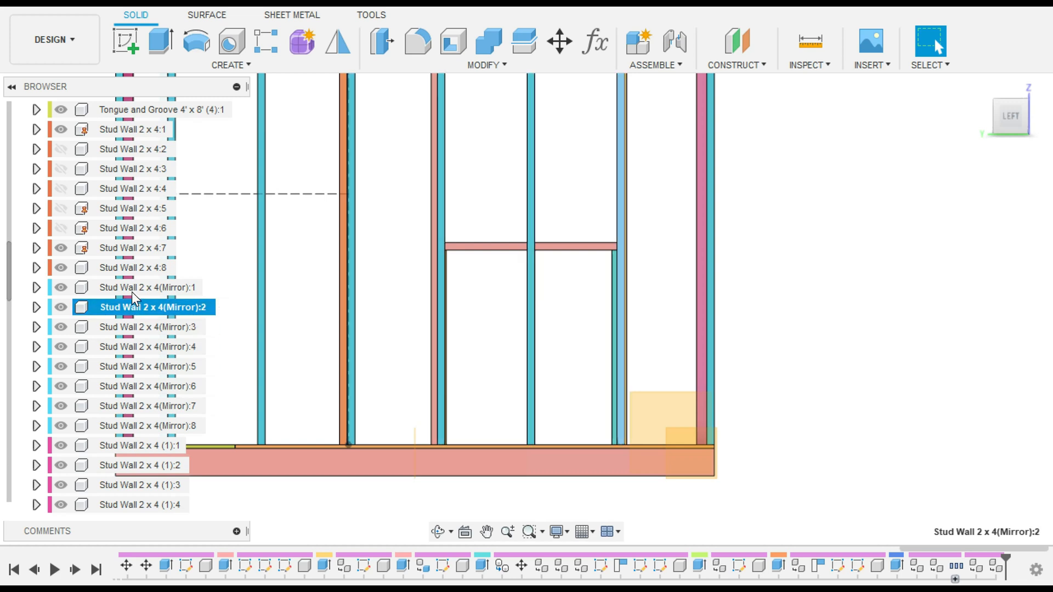
{"action": "left_click", "coordinate": [132, 292]}
{"action": "key", "text": "m"}
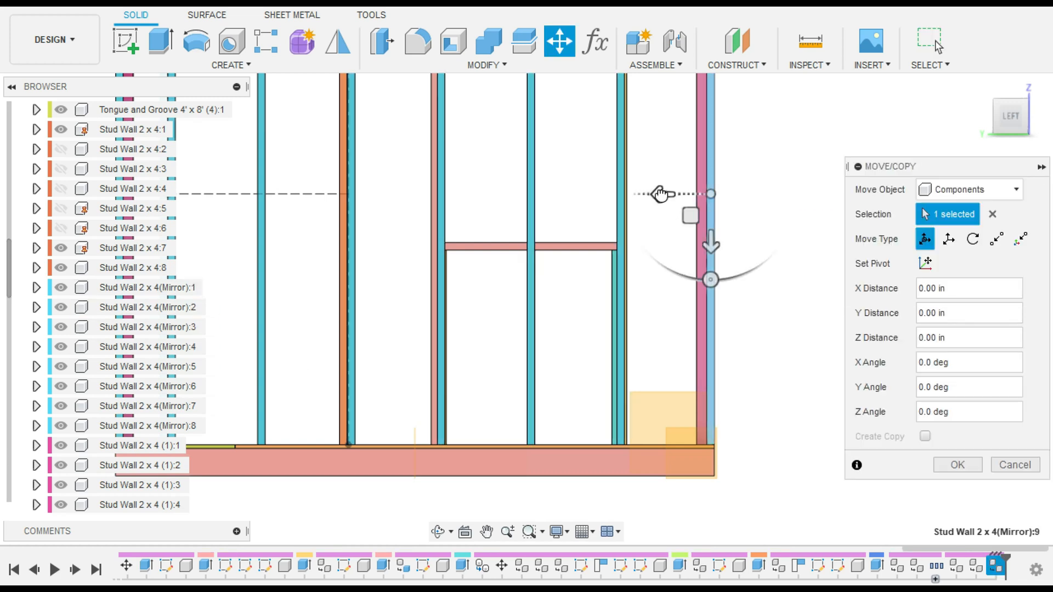
{"action": "left_click_drag", "start_coordinate": [660, 194], "coordinate": [654, 193]}
{"action": "key", "text": "Escape"}
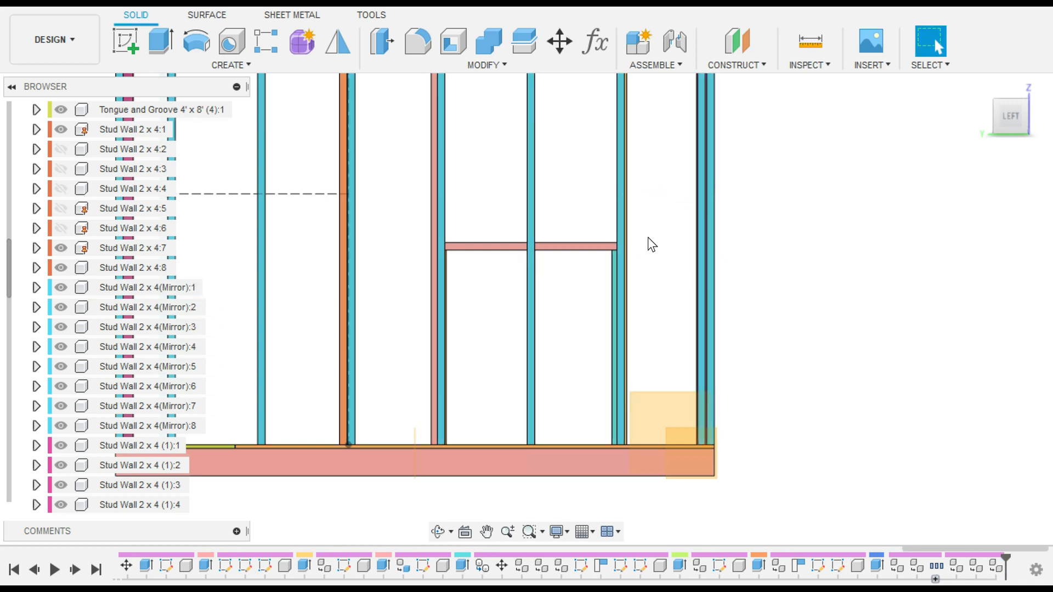
Step: Copy the corner stud Stud Wall 2 x 4(Mirror):8 and place the copy beside it at -2.309 in in Y
{"action": "middle_click_drag", "start_coordinate": [648, 237], "coordinate": [707, 373]}
{"action": "left_click", "coordinate": [136, 430]}
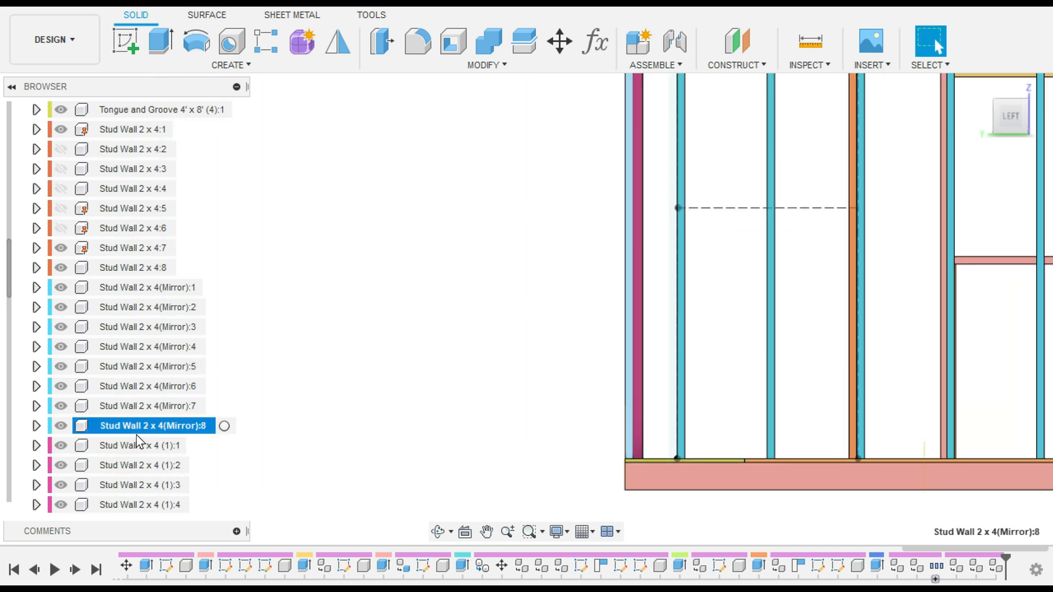
{"action": "key", "text": "m"}
{"action": "left_click_drag", "start_coordinate": [584, 213], "coordinate": [595, 211]}
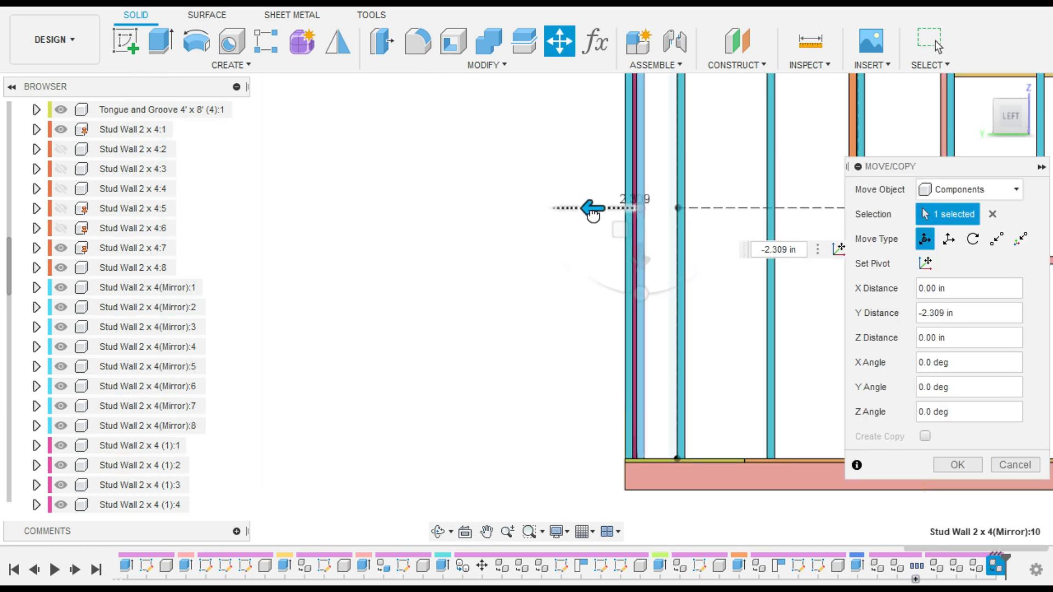
{"action": "left_click", "coordinate": [957, 464]}
{"action": "left_click", "coordinate": [982, 86]}
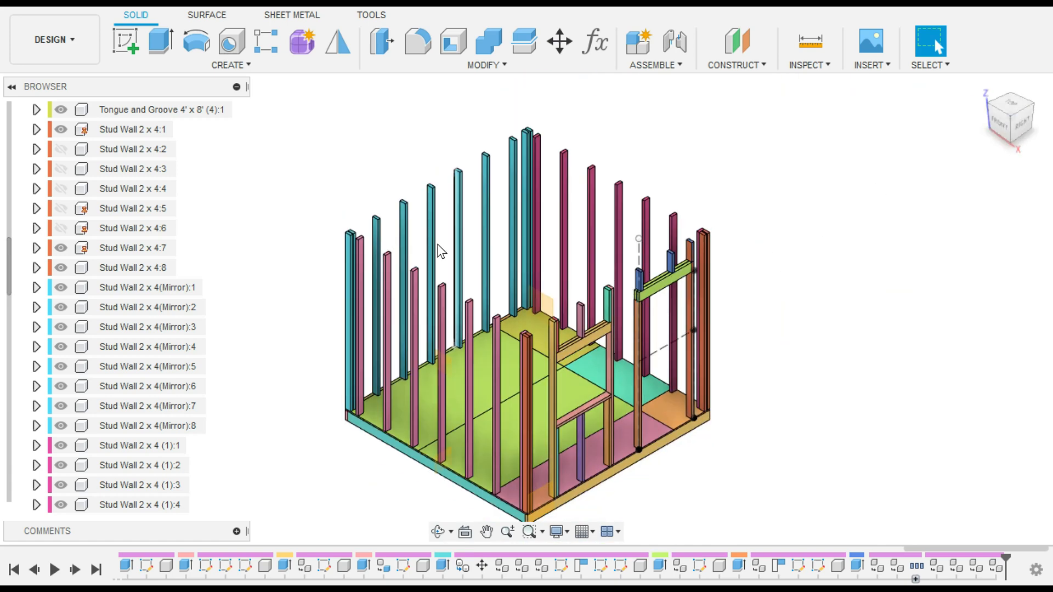
Step: Start a sketch on the stud top at the window-side front corner and project the outer edges of the orange corner studs
{"action": "scroll", "coordinate": [634, 393], "scroll_direction": "up", "scroll_amount": 5}
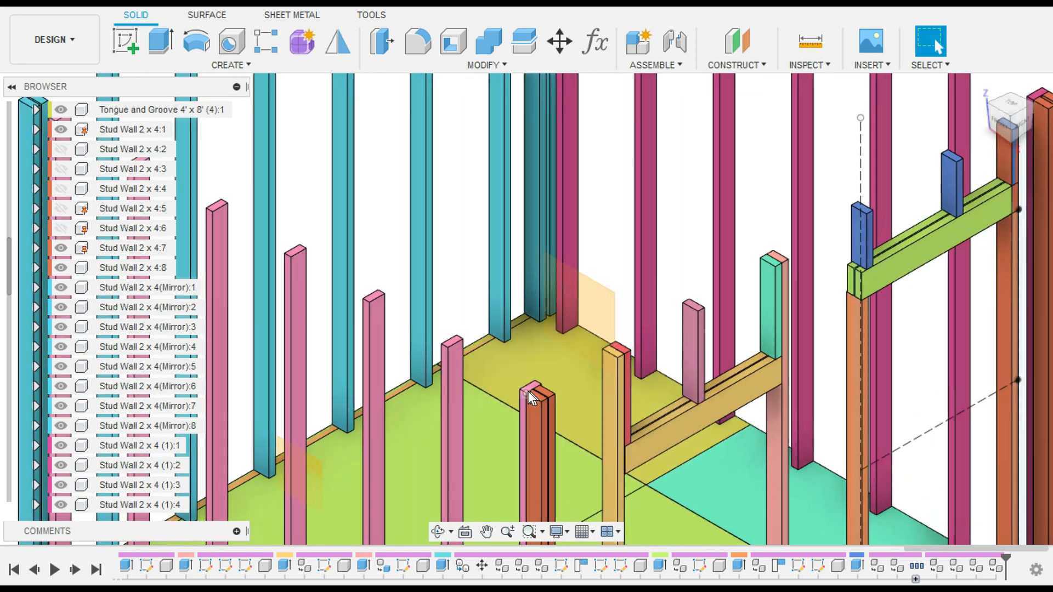
{"action": "left_click", "coordinate": [126, 41]}
{"action": "scroll", "coordinate": [532, 389], "scroll_direction": "up", "scroll_amount": 5}
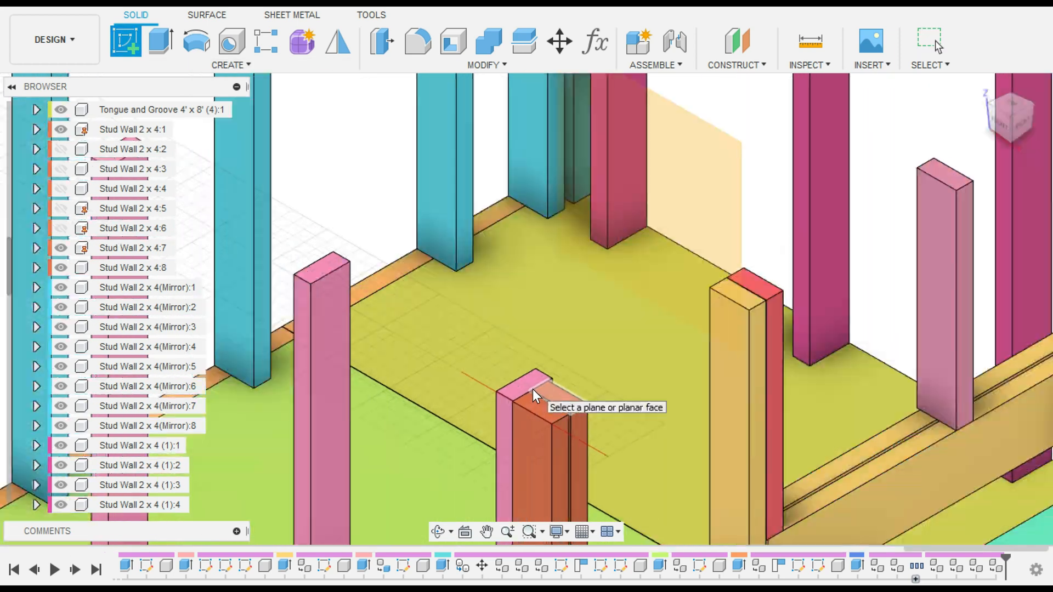
{"action": "left_click", "coordinate": [523, 386]}
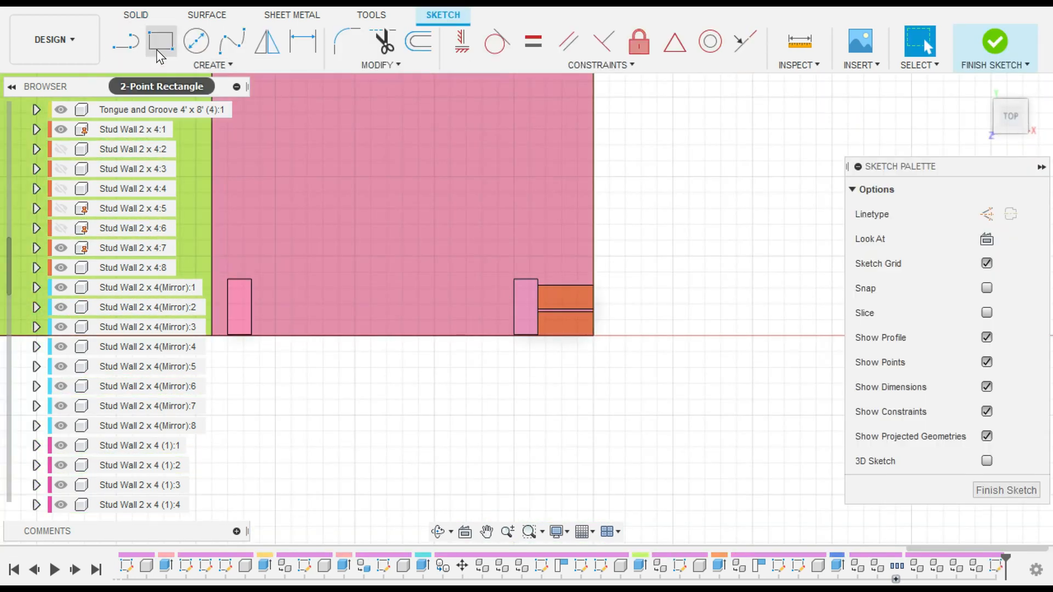
{"action": "left_click", "coordinate": [157, 50]}
{"action": "scroll", "coordinate": [592, 336], "scroll_direction": "up", "scroll_amount": 2}
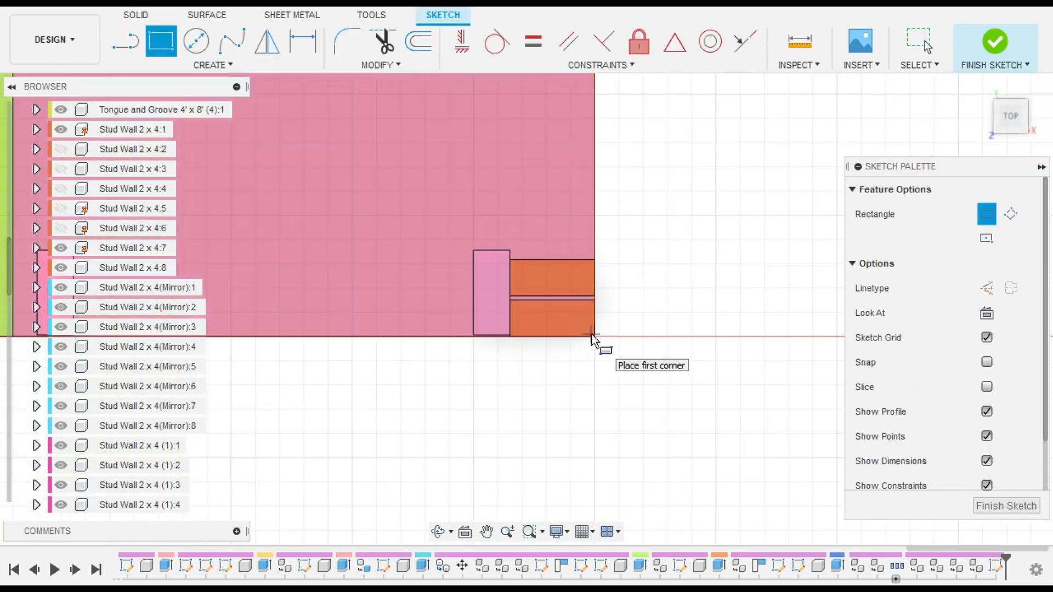
{"action": "scroll", "coordinate": [603, 345], "scroll_direction": "up", "scroll_amount": 2}
{"action": "key", "text": "p"}
{"action": "left_click", "coordinate": [588, 311]}
{"action": "left_click", "coordinate": [590, 252]}
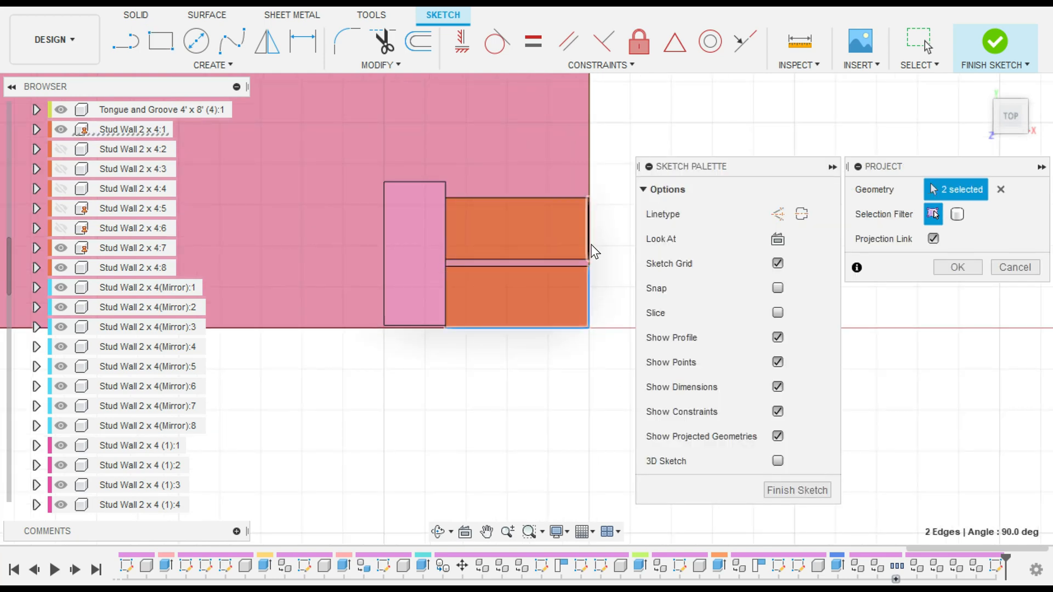
{"action": "left_click", "coordinate": [515, 282]}
Step: Project the cyan corner stud's top face and its doubled stud's outer edge at the other end of the side wall
{"action": "scroll", "coordinate": [437, 367], "scroll_direction": "down", "scroll_amount": 3}
{"action": "middle_click_drag", "start_coordinate": [437, 367], "coordinate": [948, 337]}
{"action": "scroll", "coordinate": [346, 409], "scroll_direction": "down", "scroll_amount": 3}
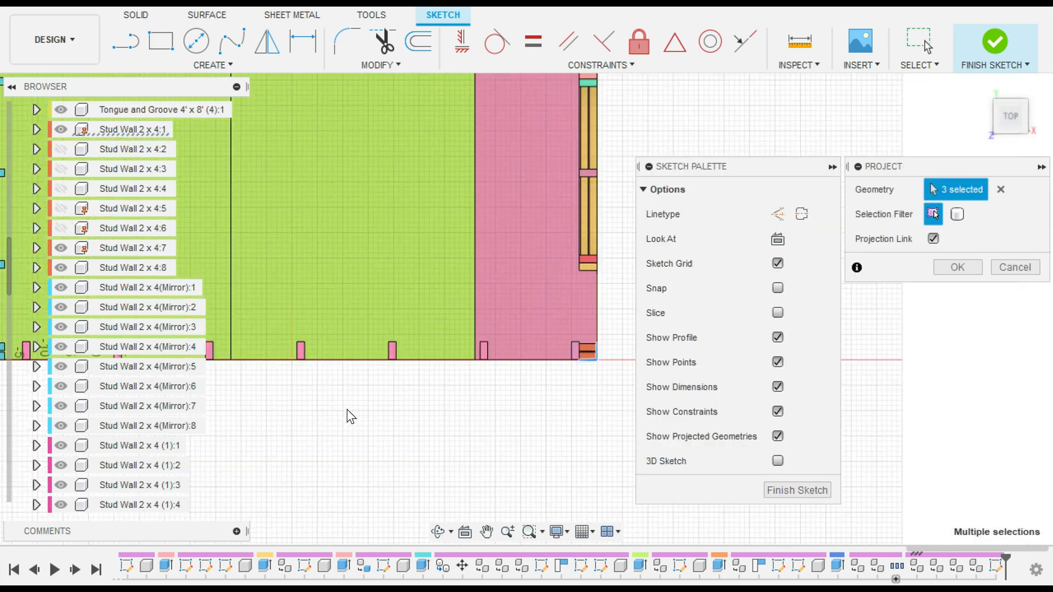
{"action": "middle_click_drag", "start_coordinate": [347, 410], "coordinate": [927, 377]}
{"action": "scroll", "coordinate": [451, 326], "scroll_direction": "up", "scroll_amount": 5}
{"action": "left_click", "coordinate": [331, 308]}
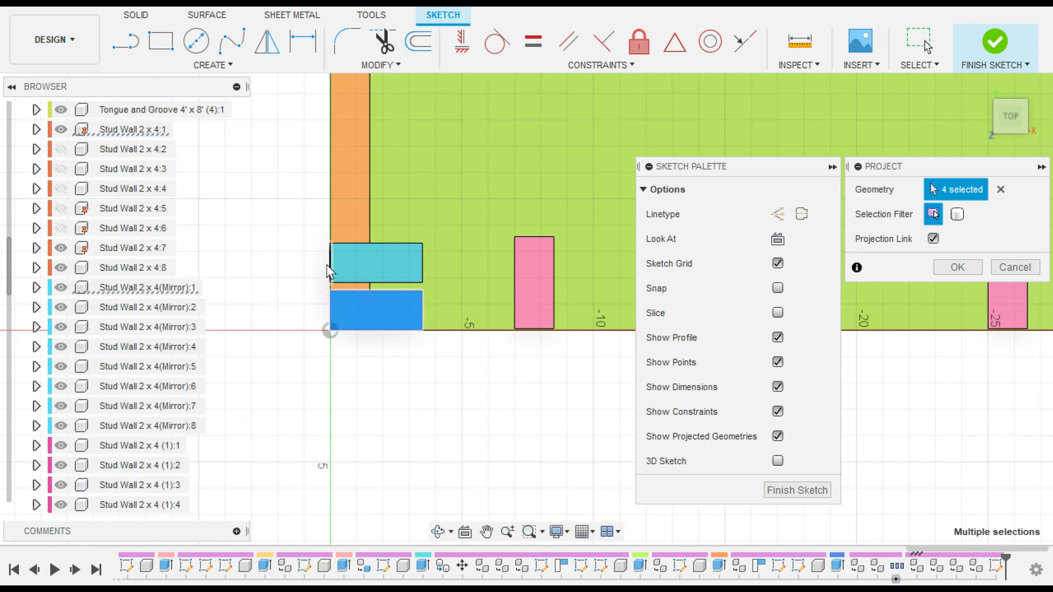
{"action": "left_click", "coordinate": [328, 265]}
{"action": "left_click", "coordinate": [957, 267]}
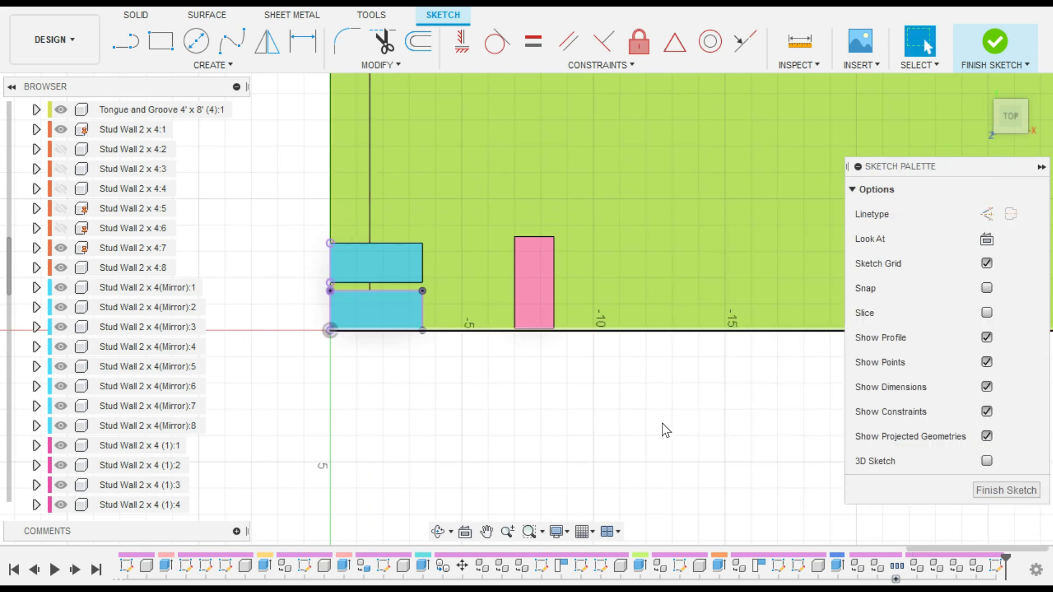
Step: Sketch a 3.5 in by 10' rectangle along the side wall from the cyan studs' outer corner and finish the sketch
{"action": "scroll", "coordinate": [662, 424], "scroll_direction": "down", "scroll_amount": 4}
{"action": "scroll", "coordinate": [285, 337], "scroll_direction": "up", "scroll_amount": 2}
{"action": "left_click", "coordinate": [154, 46]}
{"action": "scroll", "coordinate": [660, 377], "scroll_direction": "up", "scroll_amount": 3}
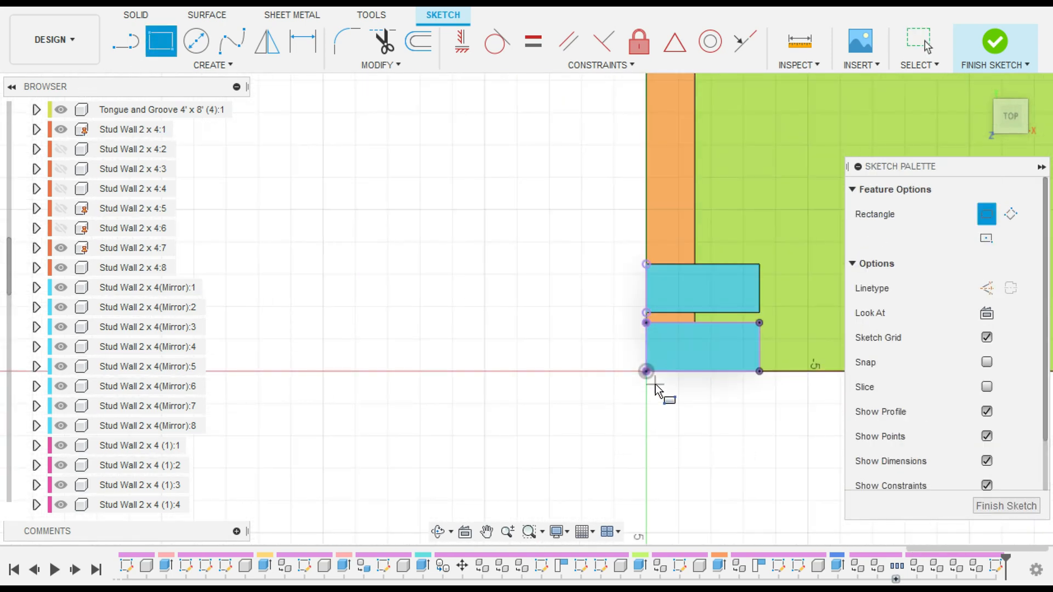
{"action": "left_click", "coordinate": [646, 371]}
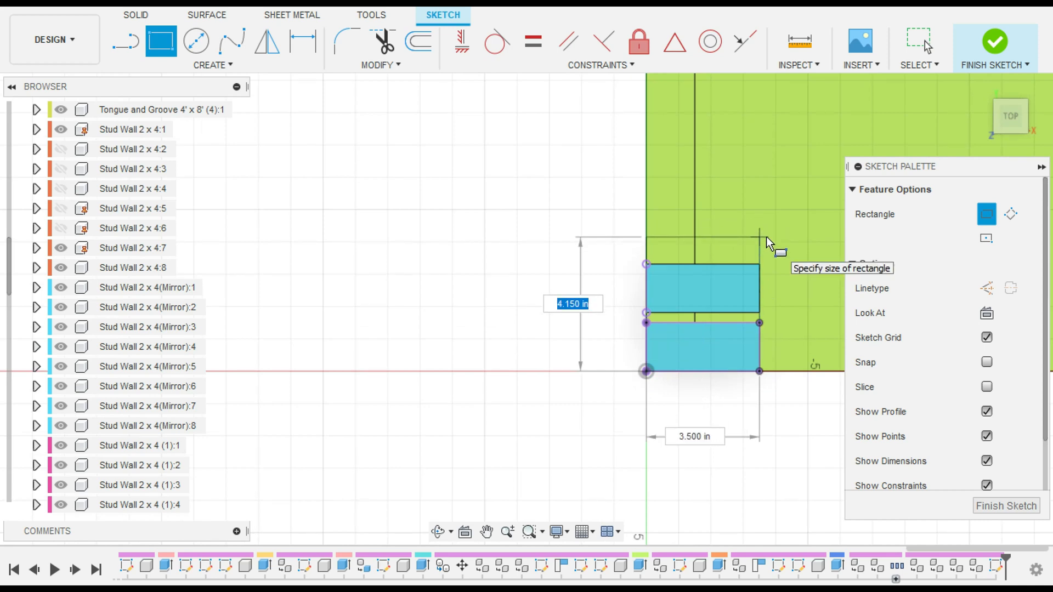
{"action": "type", "text": "3.5"}
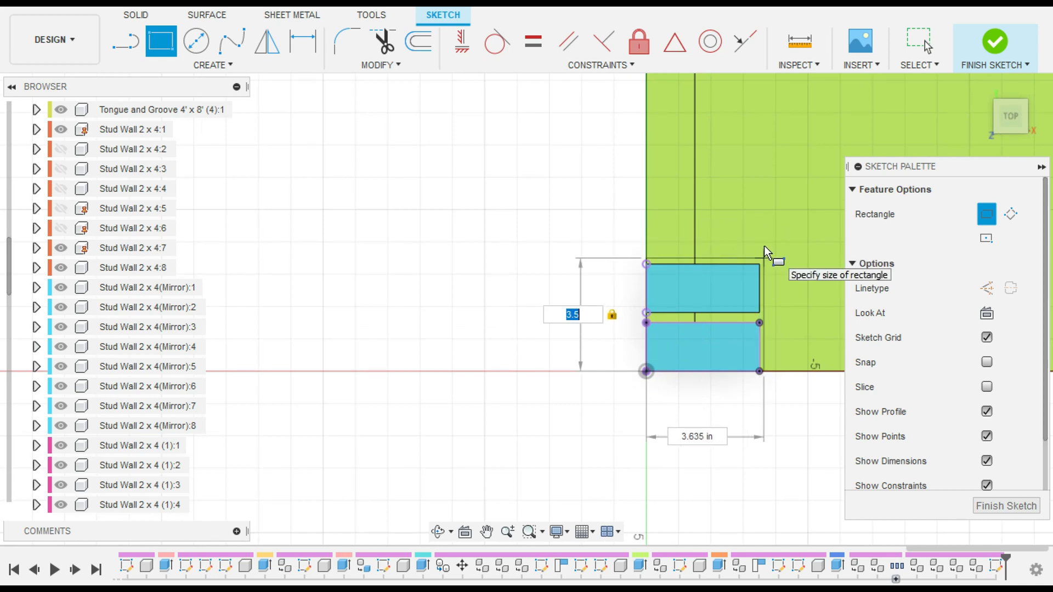
{"action": "key", "text": "Tab"}
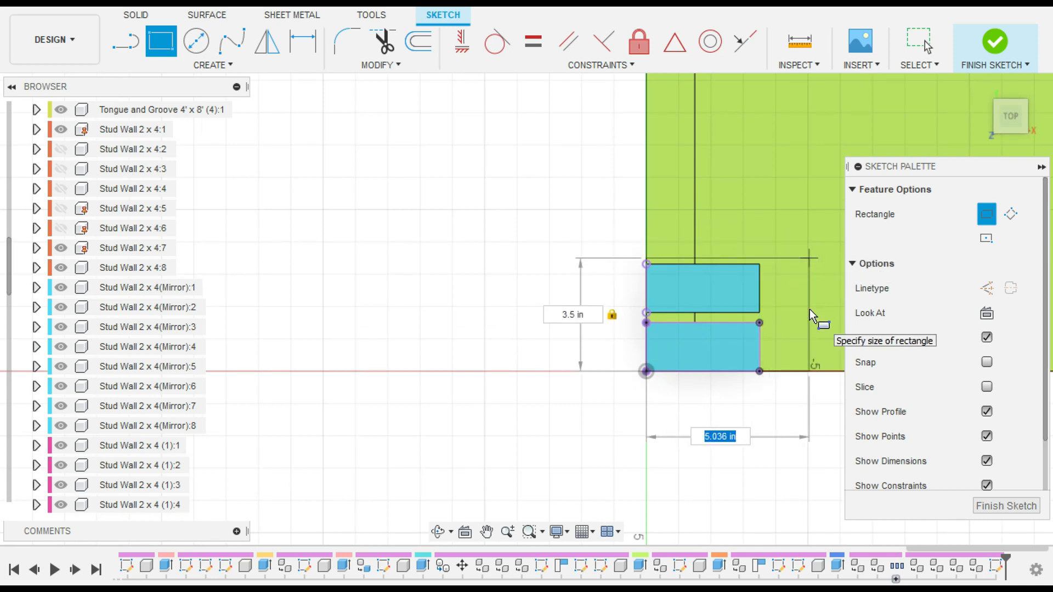
{"action": "type", "text": "10'"}
{"action": "scroll", "coordinate": [799, 413], "scroll_direction": "down", "scroll_amount": 3}
{"action": "middle_click_drag", "start_coordinate": [823, 345], "coordinate": [415, 317]}
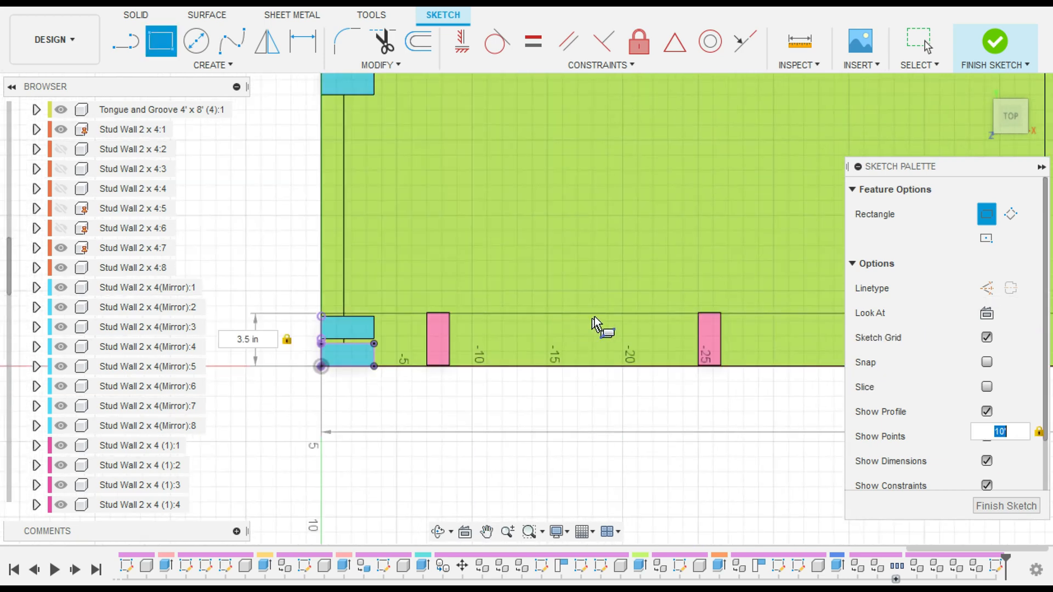
{"action": "scroll", "coordinate": [594, 317], "scroll_direction": "down", "scroll_amount": 4}
{"action": "middle_click_drag", "start_coordinate": [626, 311], "coordinate": [444, 294]}
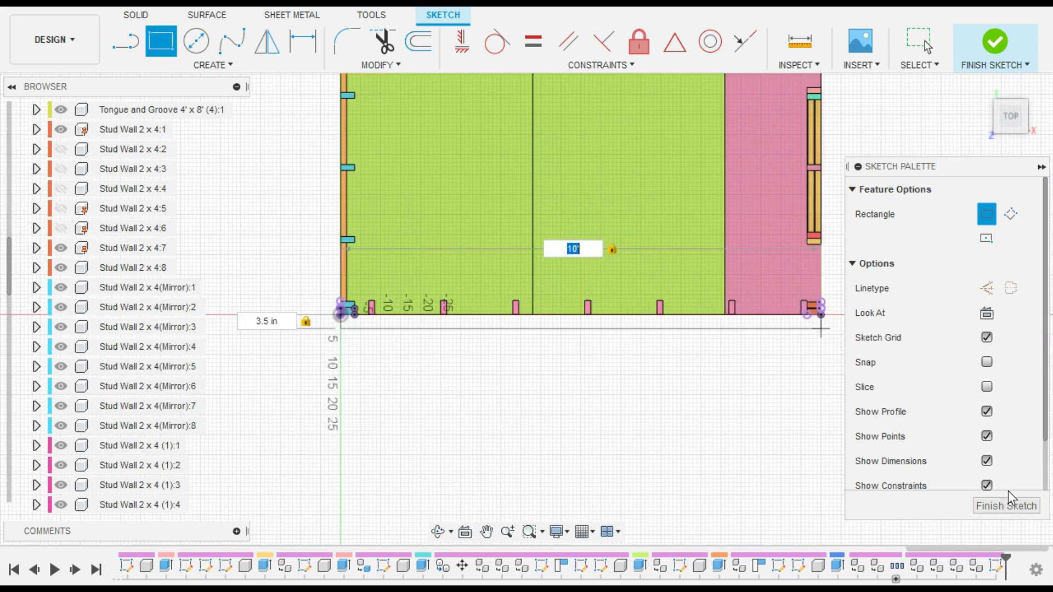
{"action": "left_click", "coordinate": [1016, 504]}
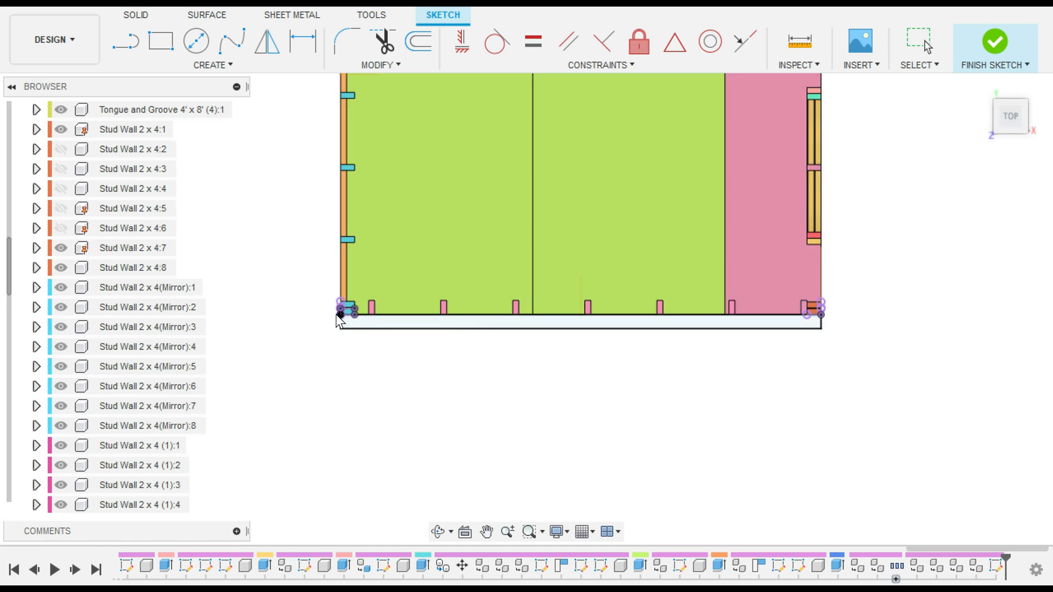
Step: Hide Sketch20 and undo finishing the new sketch so it is open for editing again
{"action": "scroll", "coordinate": [573, 283], "scroll_direction": "up", "scroll_amount": 4}
{"action": "middle_click_drag", "start_coordinate": [288, 298], "coordinate": [653, 295]}
{"action": "scroll", "coordinate": [653, 296], "scroll_direction": "down", "scroll_amount": 2}
{"action": "scroll", "coordinate": [57, 201], "scroll_direction": "up", "scroll_amount": 8}
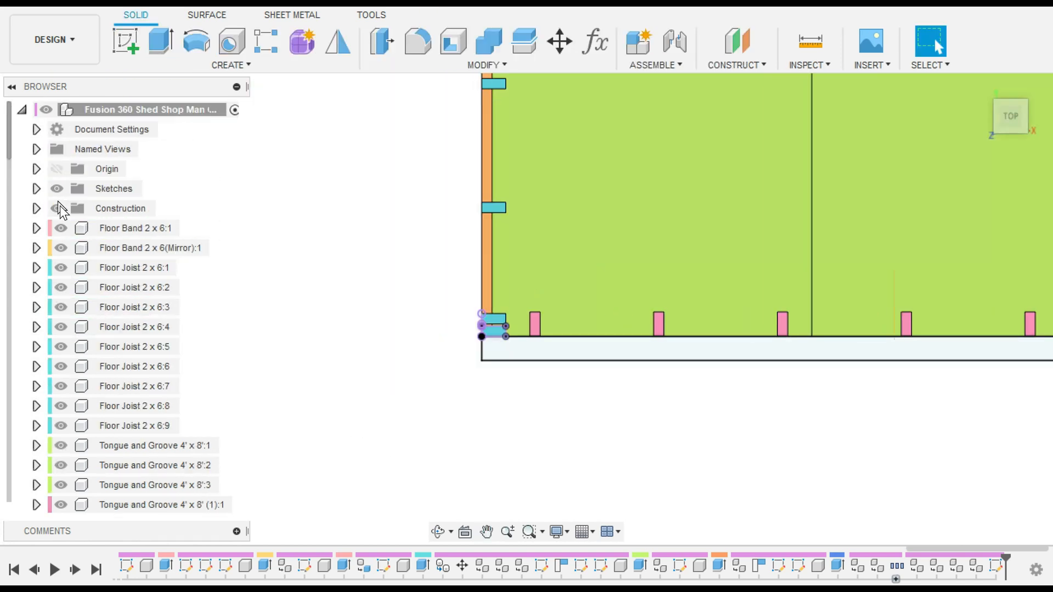
{"action": "left_click", "coordinate": [36, 185]}
{"action": "scroll", "coordinate": [93, 471], "scroll_direction": "down", "scroll_amount": 2}
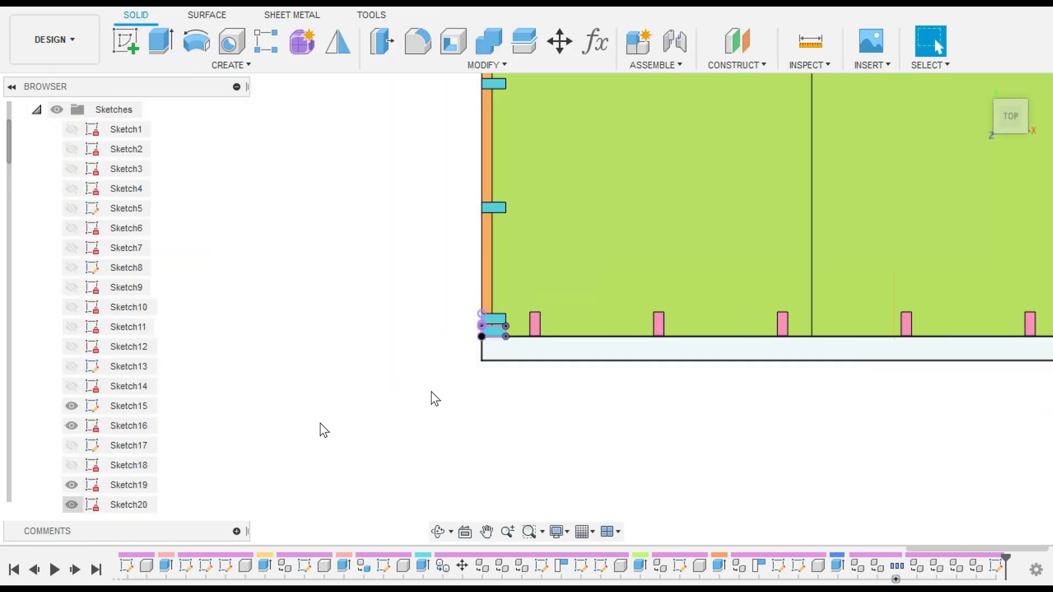
{"action": "scroll", "coordinate": [518, 321], "scroll_direction": "up", "scroll_amount": 5}
{"action": "left_click", "coordinate": [107, 8]}
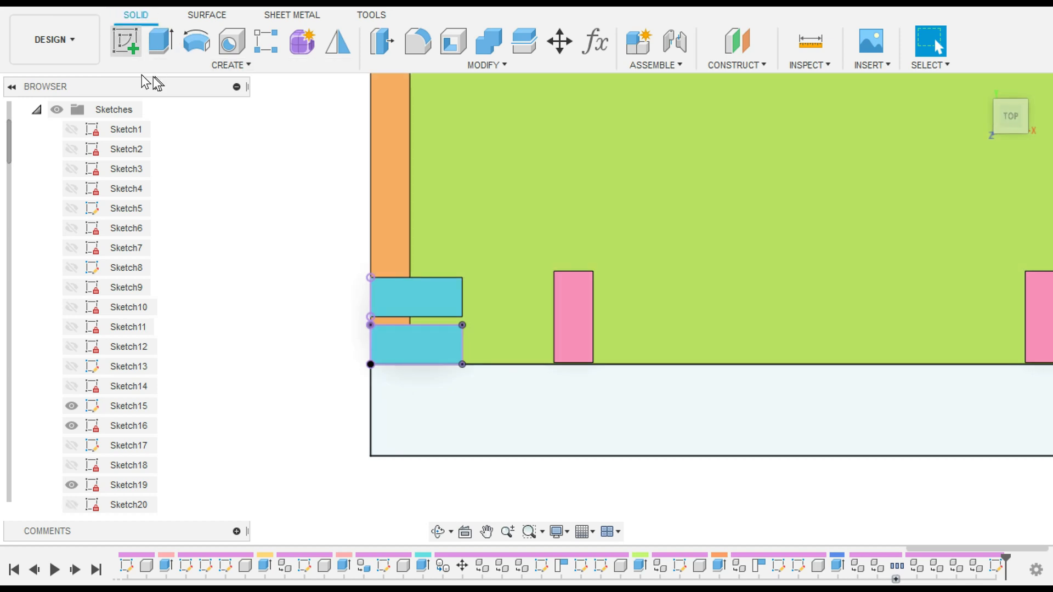
{"action": "left_click", "coordinate": [121, 7]}
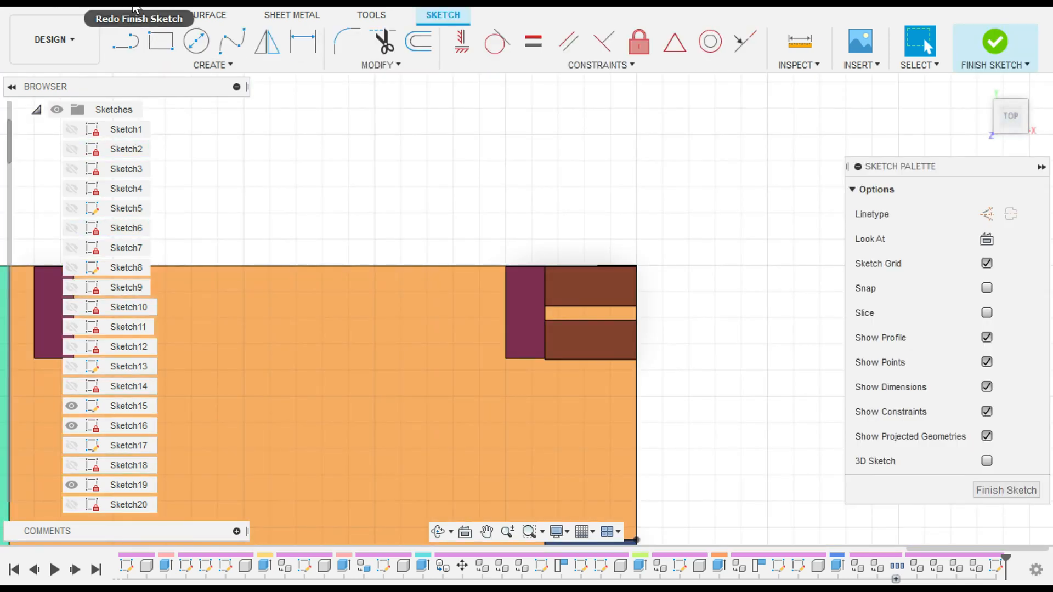
Step: Project the two outer edges of the outermost corner stud at the door end of the front wall
{"action": "key", "text": "r"}
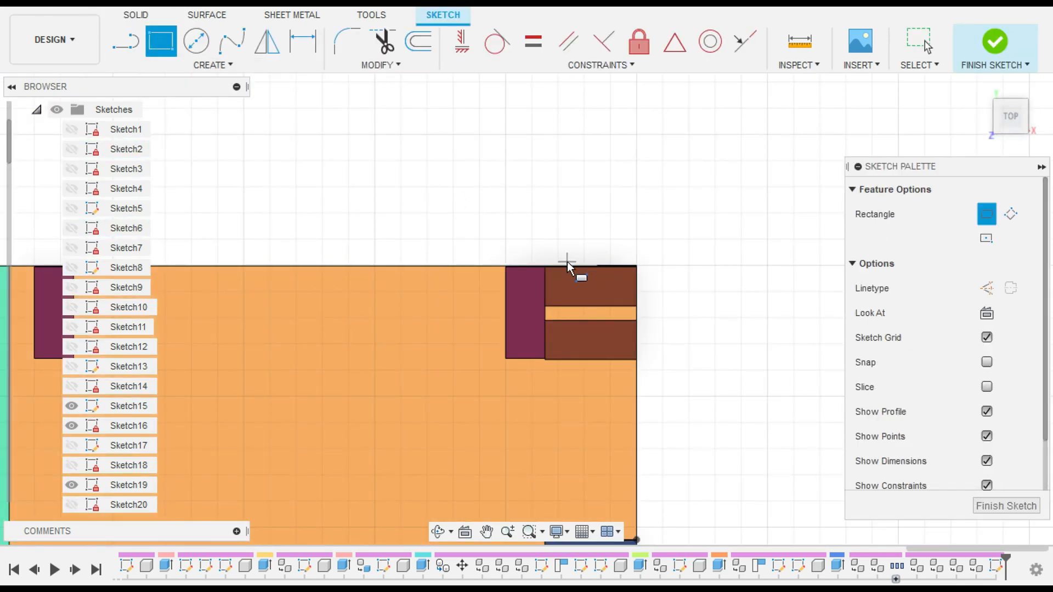
{"action": "key", "text": "p"}
{"action": "left_click", "coordinate": [621, 266]}
{"action": "middle_click_drag", "start_coordinate": [558, 222], "coordinate": [443, 211]}
{"action": "mouse_move", "coordinate": [957, 168]}
{"action": "left_mouse_down"}
{"action": "mouse_move", "coordinate": [763, 176]}
{"action": "mouse_move", "coordinate": [793, 170]}
{"action": "left_mouse_up"}
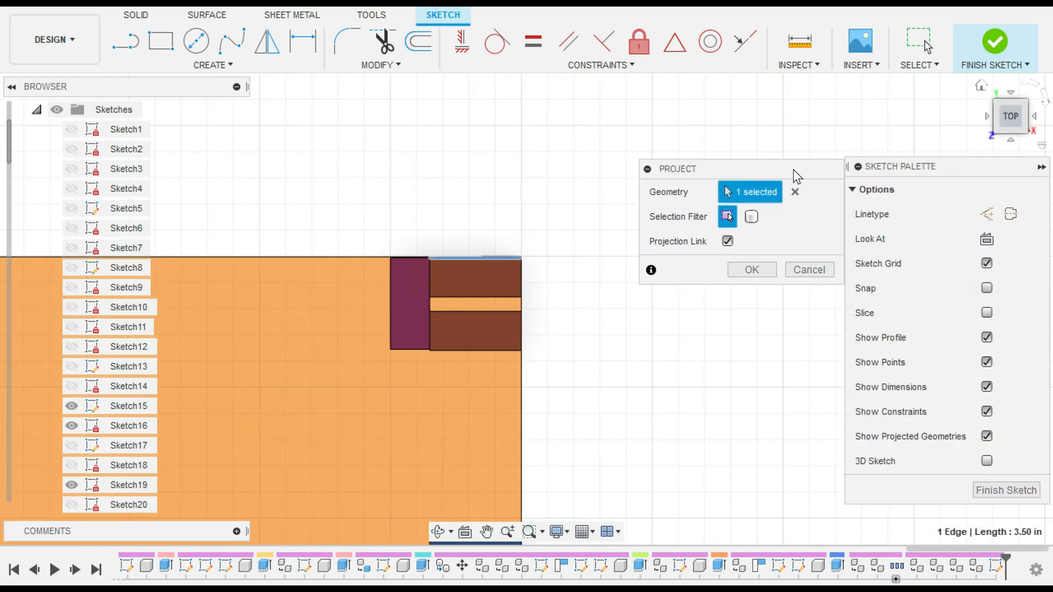
{"action": "left_click", "coordinate": [1042, 167]}
{"action": "left_click", "coordinate": [522, 273]}
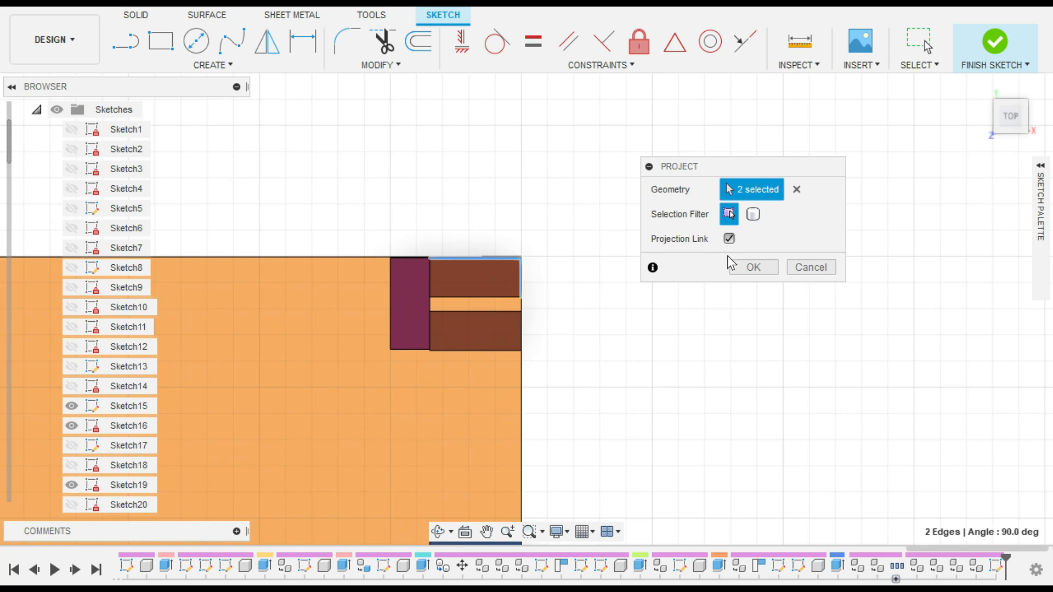
{"action": "left_click", "coordinate": [752, 267]}
Step: Sketch a 3.5 in by 10' rectangle over the door-and-window wall's studs, starting from the projected outer corner
{"action": "left_click", "coordinate": [521, 257]}
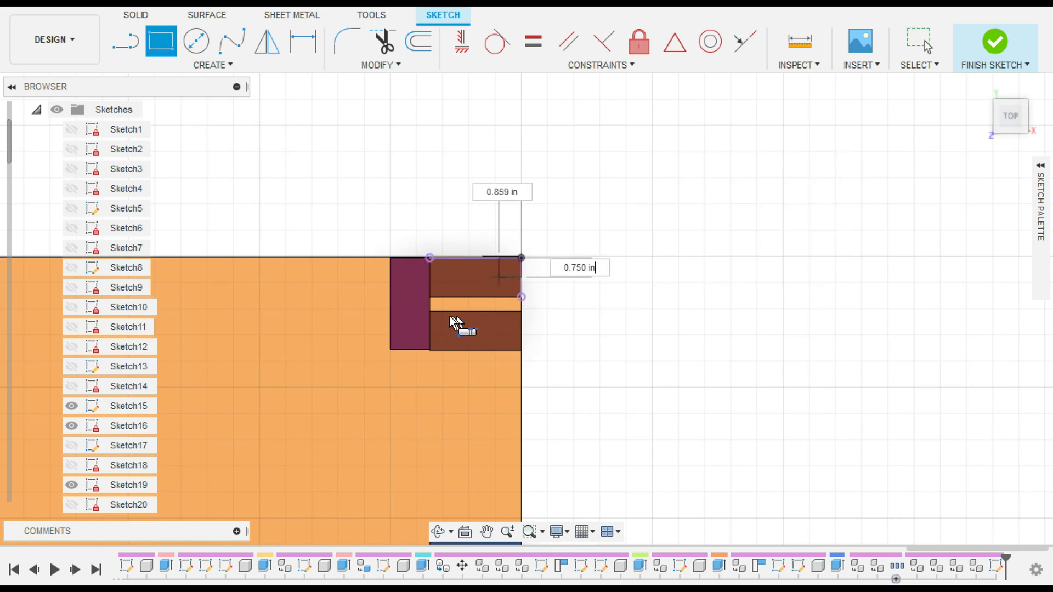
{"action": "key", "text": "Tab"}
{"action": "type", "text": "3.5"}
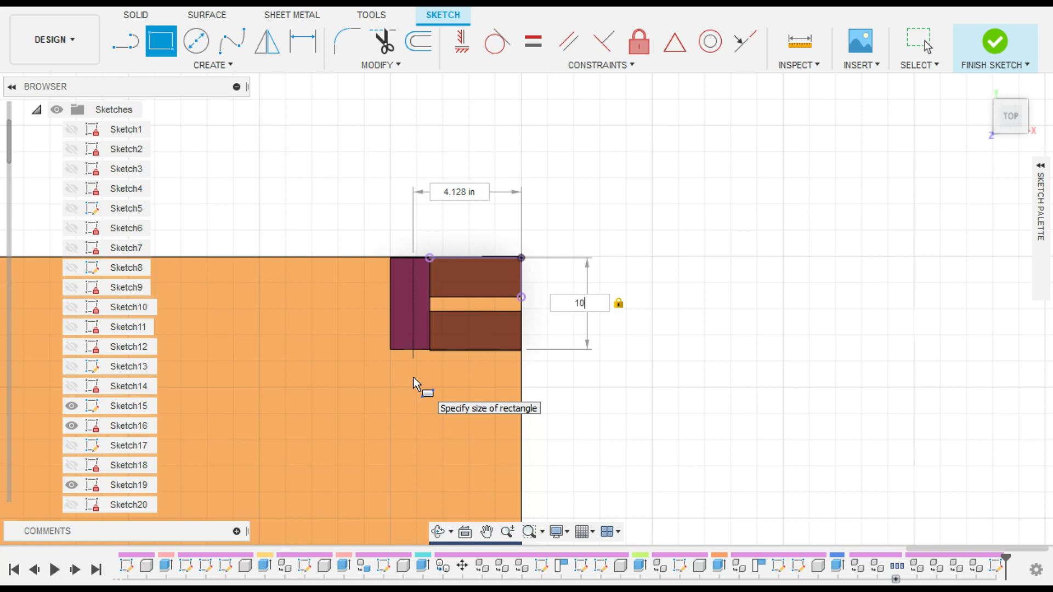
{"action": "key", "text": "Tab"}
{"action": "type", "text": "3.5"}
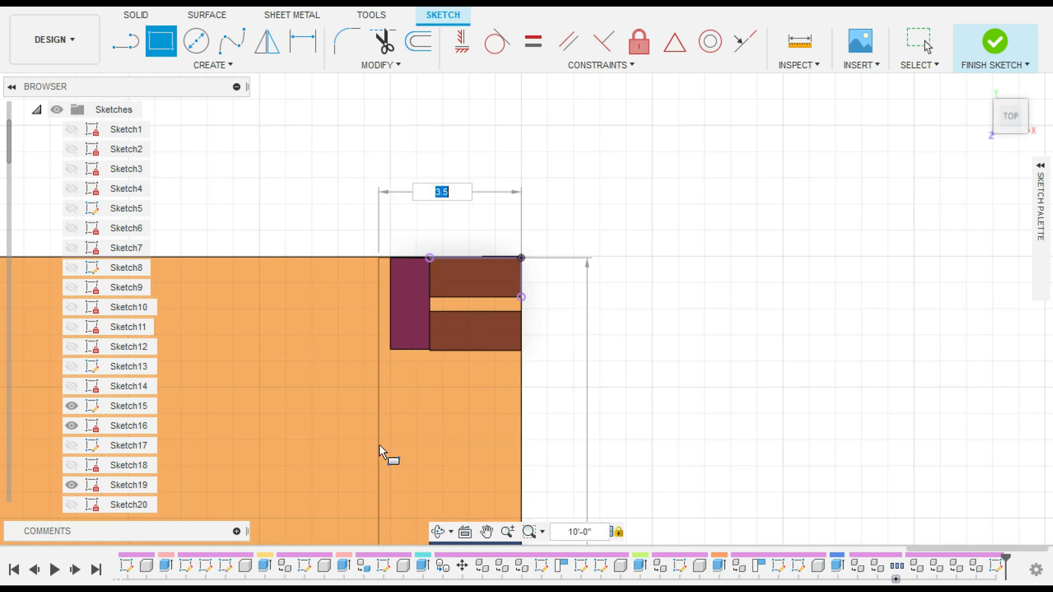
{"action": "key", "text": "Return"}
{"action": "key", "text": "Escape"}
Step: Extrude the rectangle above the door-and-window wall by 1.5 in as a new component to form its top plate
{"action": "scroll", "coordinate": [698, 395], "scroll_direction": "down", "scroll_amount": 5}
{"action": "middle_click_drag", "start_coordinate": [698, 392], "coordinate": [675, 61]}
{"action": "scroll", "coordinate": [693, 282], "scroll_direction": "down", "scroll_amount": 2}
{"action": "middle_click_drag", "start_coordinate": [699, 439], "coordinate": [689, 166]}
{"action": "scroll", "coordinate": [707, 329], "scroll_direction": "down", "scroll_amount": 3}
{"action": "middle_click_drag", "start_coordinate": [673, 504], "coordinate": [656, 418]}
{"action": "key", "text": "e"}
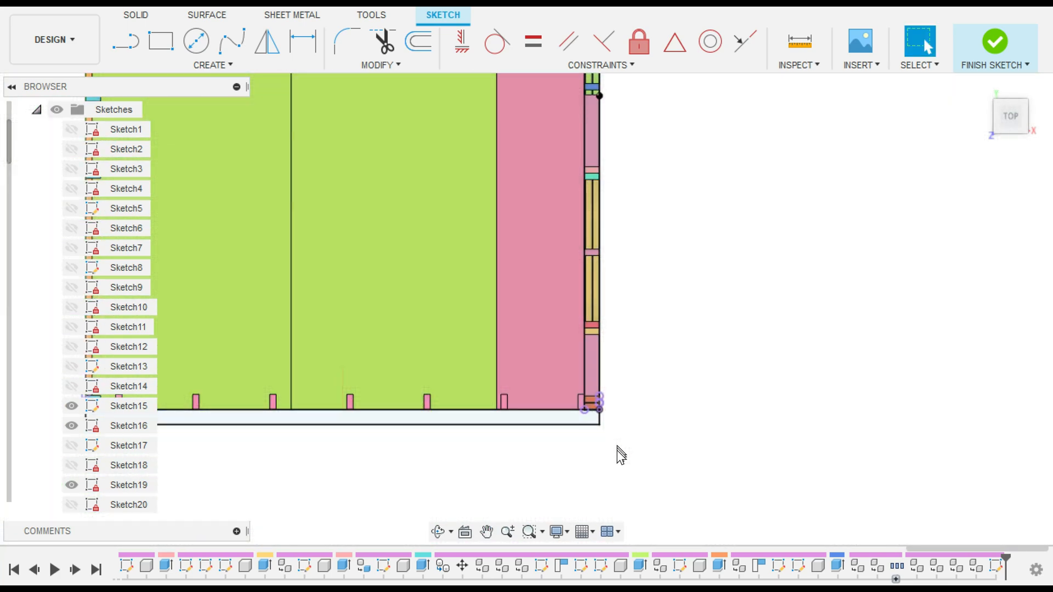
{"action": "scroll", "coordinate": [598, 387], "scroll_direction": "up", "scroll_amount": 5}
{"action": "left_click_drag", "start_coordinate": [737, 169], "coordinate": [932, 163]}
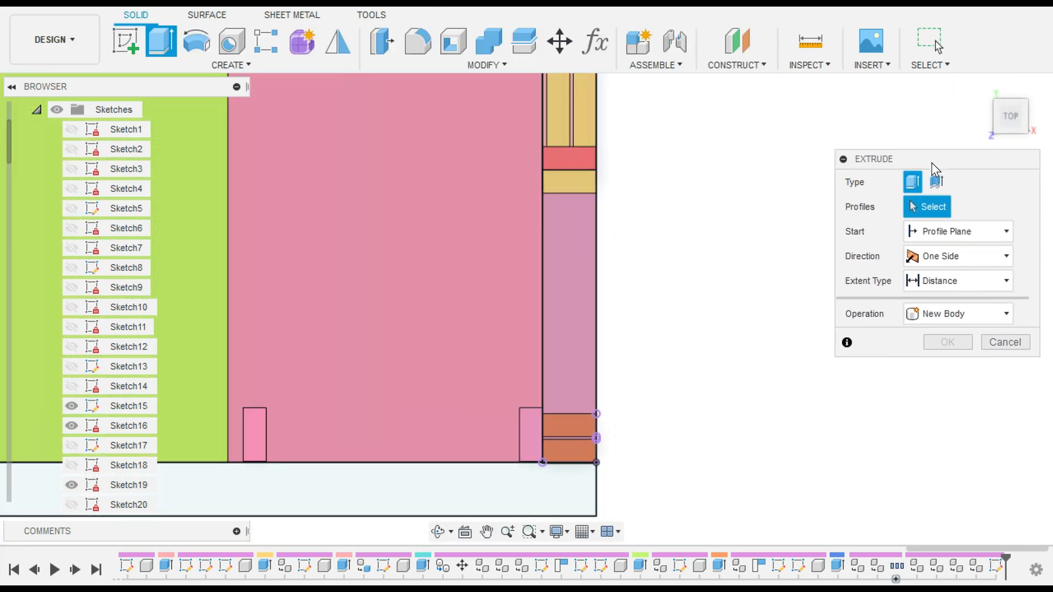
{"action": "left_click", "coordinate": [575, 454]}
{"action": "scroll", "coordinate": [712, 219], "scroll_direction": "down", "scroll_amount": 4}
{"action": "middle_click_drag", "start_coordinate": [722, 285], "coordinate": [637, 498]}
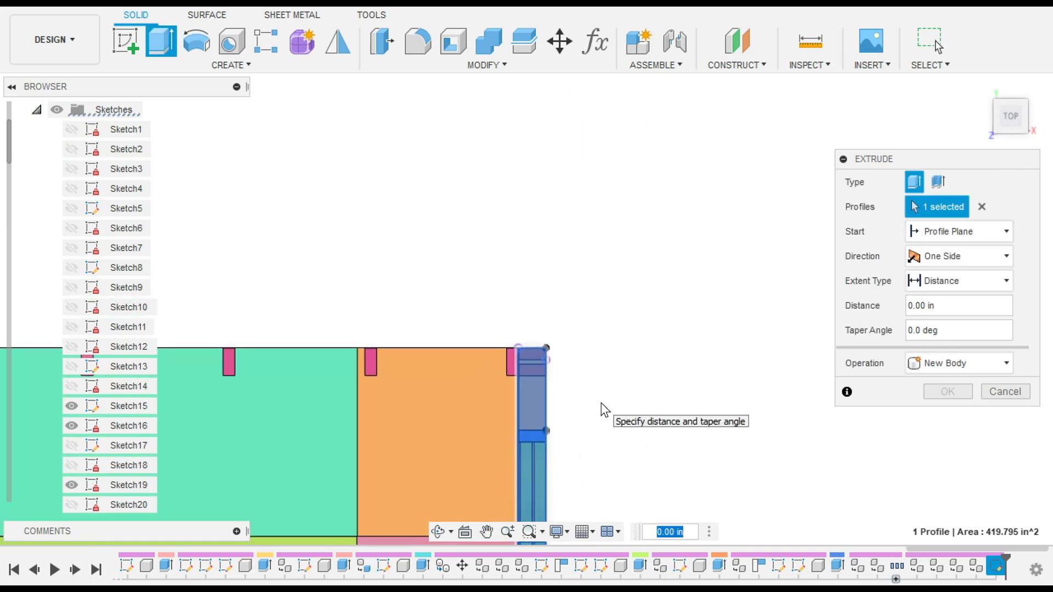
{"action": "type", "text": "1.5"}
{"action": "left_click", "coordinate": [978, 363]}
{"action": "left_click", "coordinate": [960, 457]}
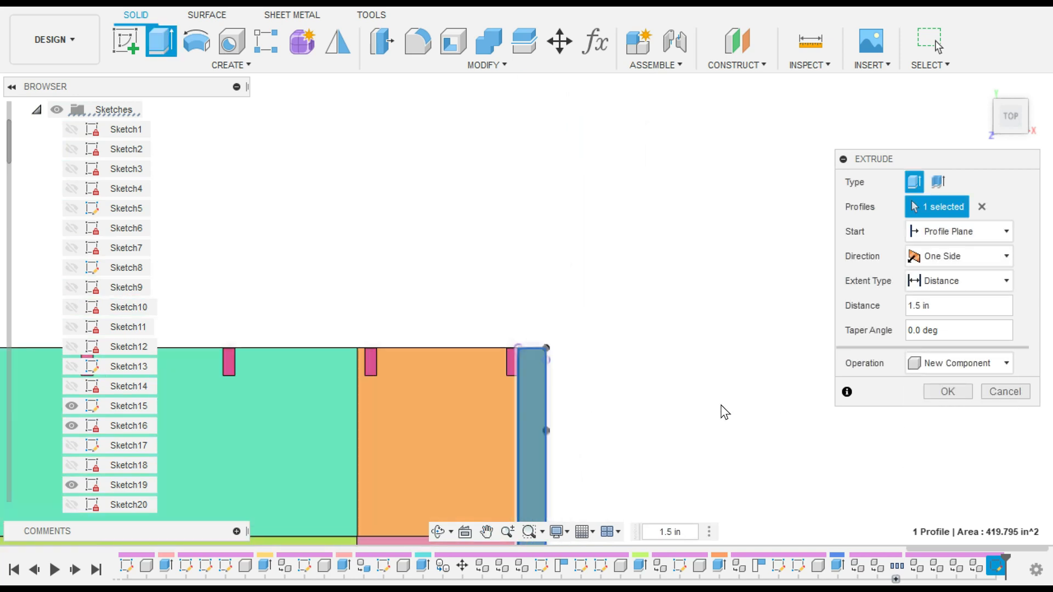
{"action": "middle_click_drag", "start_coordinate": [722, 412], "coordinate": [709, 55], "text": "shift"}
{"action": "left_click", "coordinate": [948, 392]}
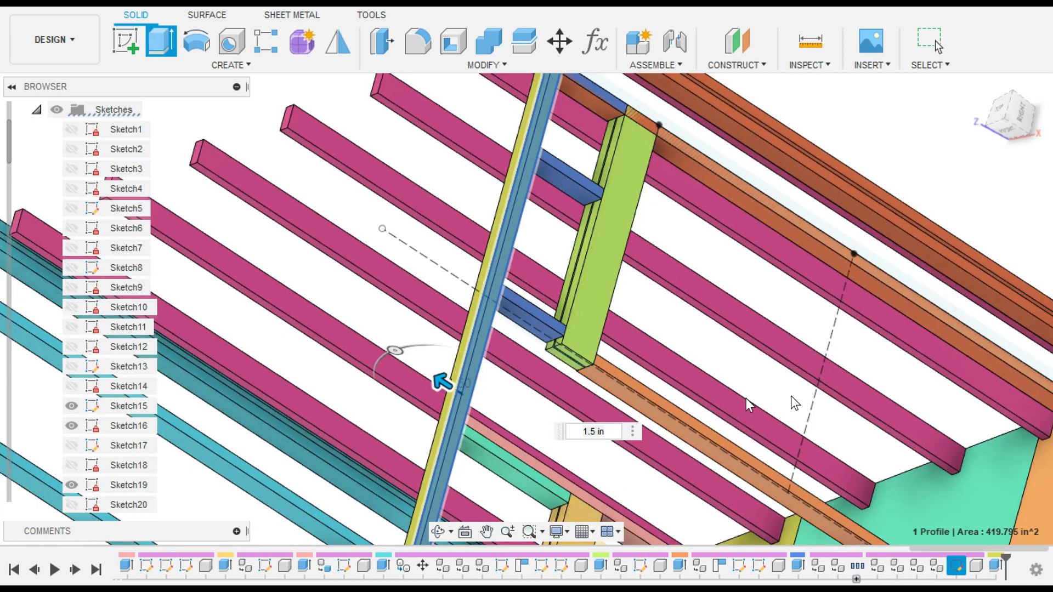
Step: Collapse the Sketches folder in the browser
{"action": "scroll", "coordinate": [685, 324], "scroll_direction": "down", "scroll_amount": 5}
{"action": "left_click", "coordinate": [966, 97]}
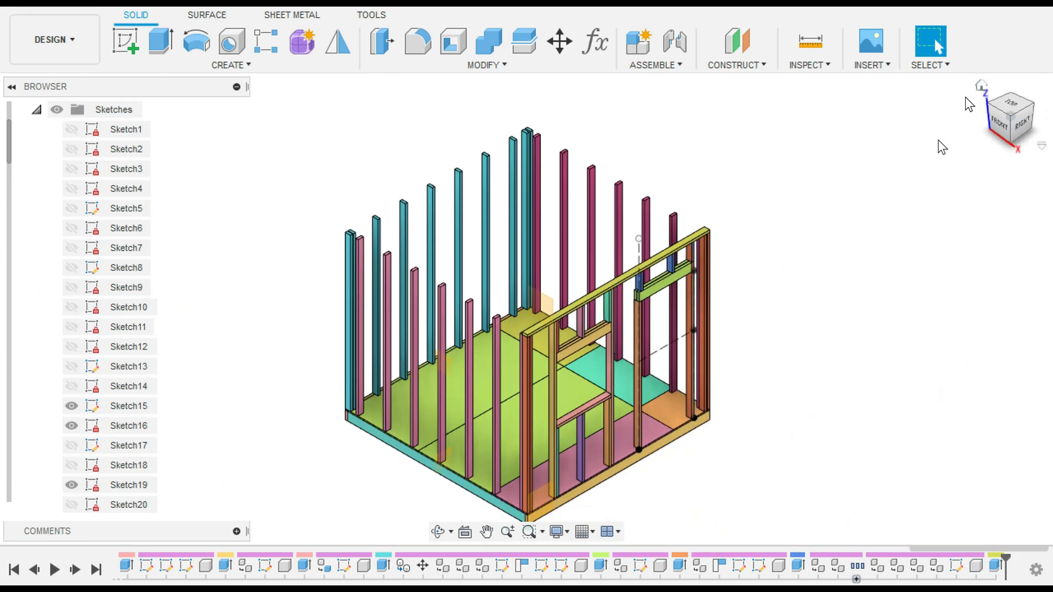
{"action": "scroll", "coordinate": [86, 201], "scroll_direction": "up", "scroll_amount": 3}
{"action": "left_click", "coordinate": [36, 189]}
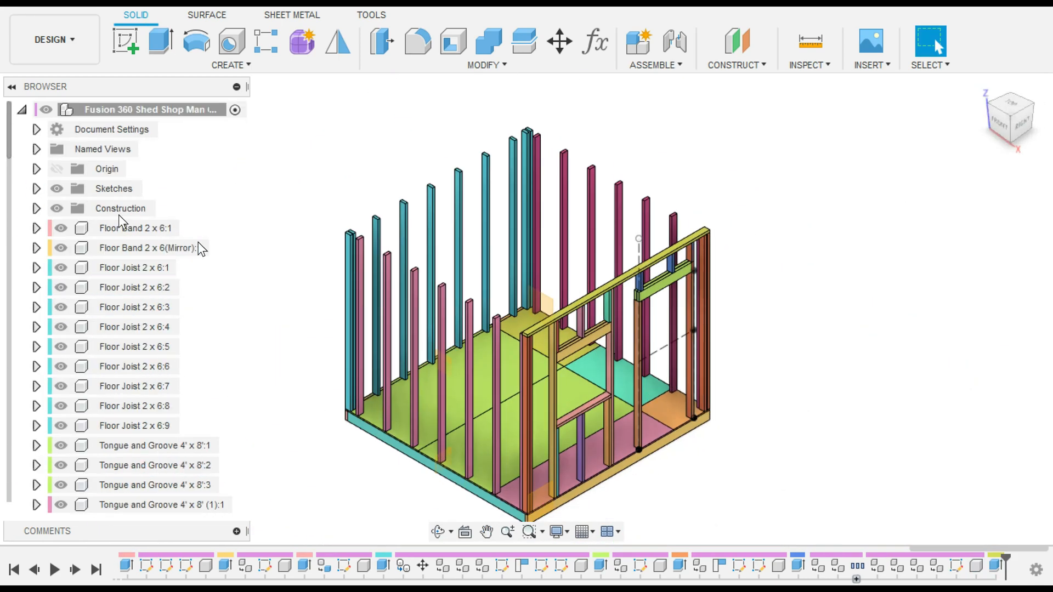
Step: Start a sketch on the top face of the side wall's end stud, beside the door-and-window wall's top plate
{"action": "scroll", "coordinate": [542, 348], "scroll_direction": "up", "scroll_amount": 3}
{"action": "scroll", "coordinate": [519, 276], "scroll_direction": "up", "scroll_amount": 3}
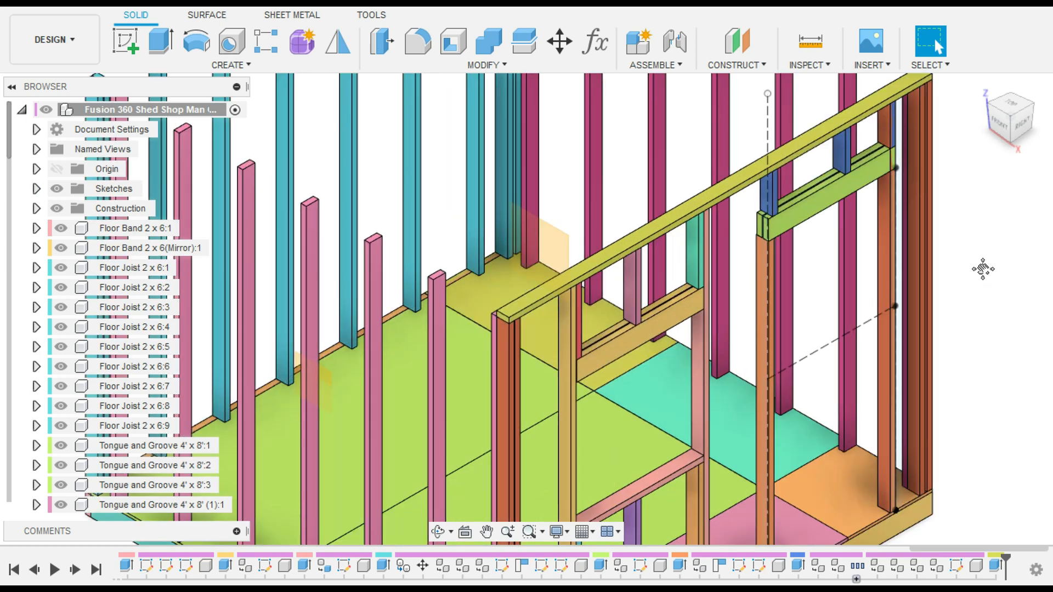
{"action": "middle_click_drag", "start_coordinate": [983, 270], "coordinate": [990, 365]}
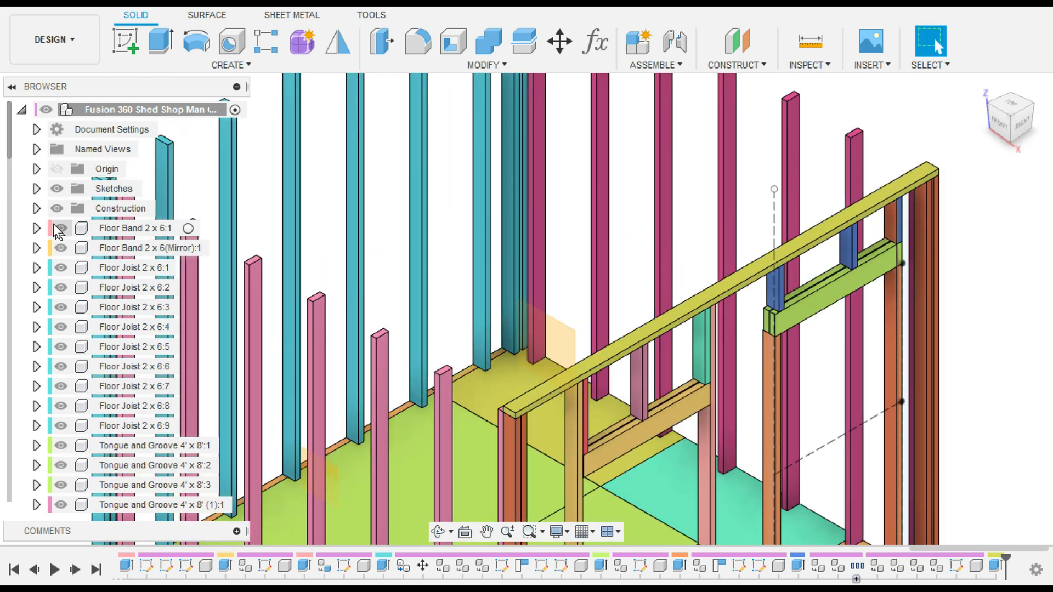
{"action": "left_click", "coordinate": [37, 208]}
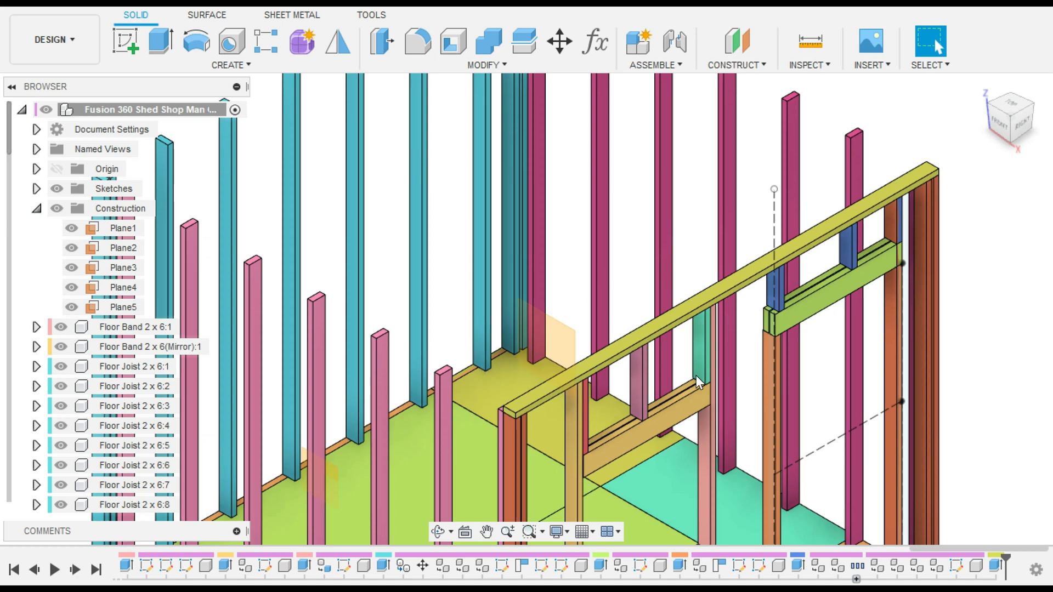
{"action": "scroll", "coordinate": [696, 375], "scroll_direction": "down", "scroll_amount": 3}
{"action": "middle_click_drag", "start_coordinate": [910, 305], "coordinate": [890, 192]}
{"action": "scroll", "coordinate": [911, 256], "scroll_direction": "up", "scroll_amount": 2}
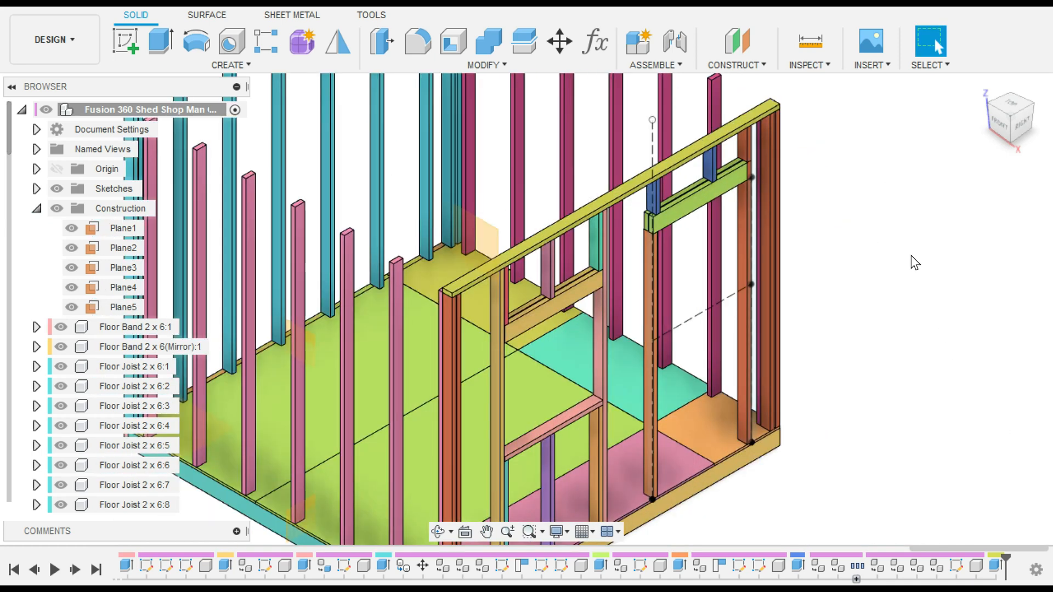
{"action": "left_click", "coordinate": [125, 41]}
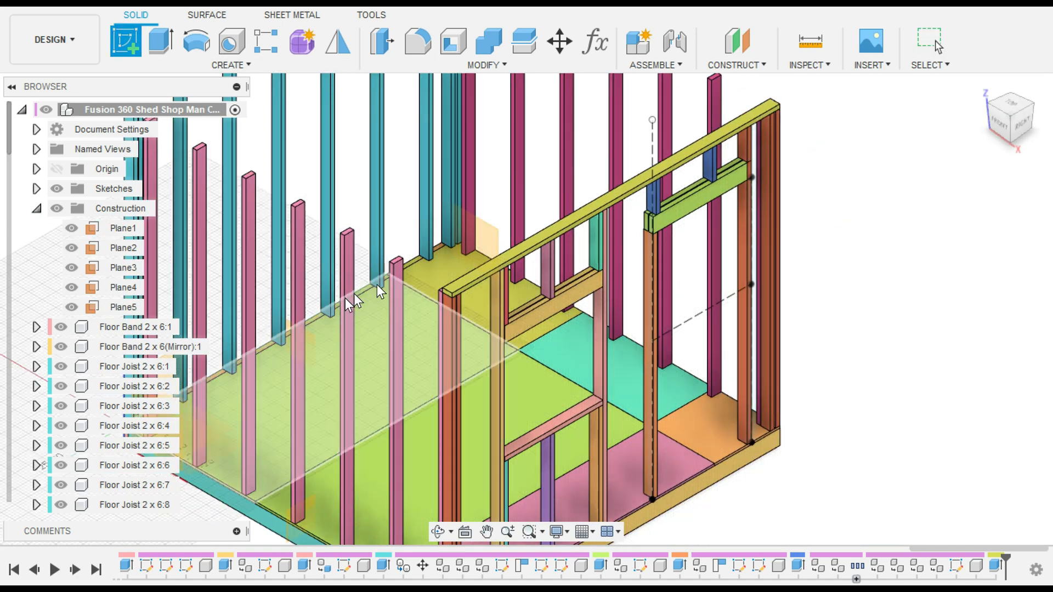
{"action": "mouse_move", "coordinate": [418, 261]}
{"action": "middle_mouse_down", "text": "shift"}
{"action": "mouse_move", "coordinate": [424, 283]}
{"action": "mouse_move", "coordinate": [536, 244]}
{"action": "mouse_move", "coordinate": [580, 442]}
{"action": "middle_mouse_up", "text": "shift"}
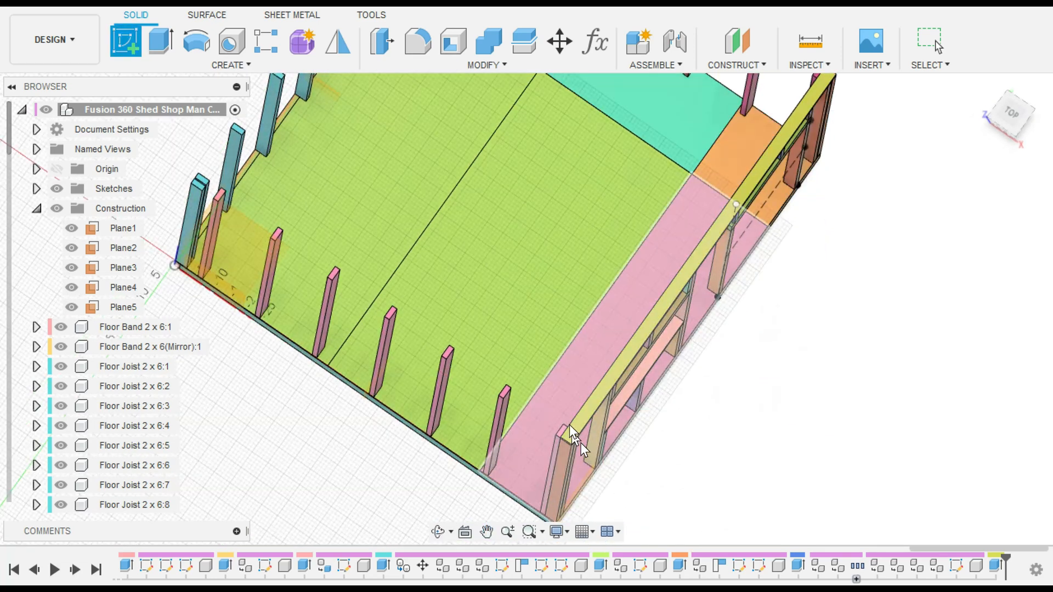
{"action": "left_click", "coordinate": [568, 429]}
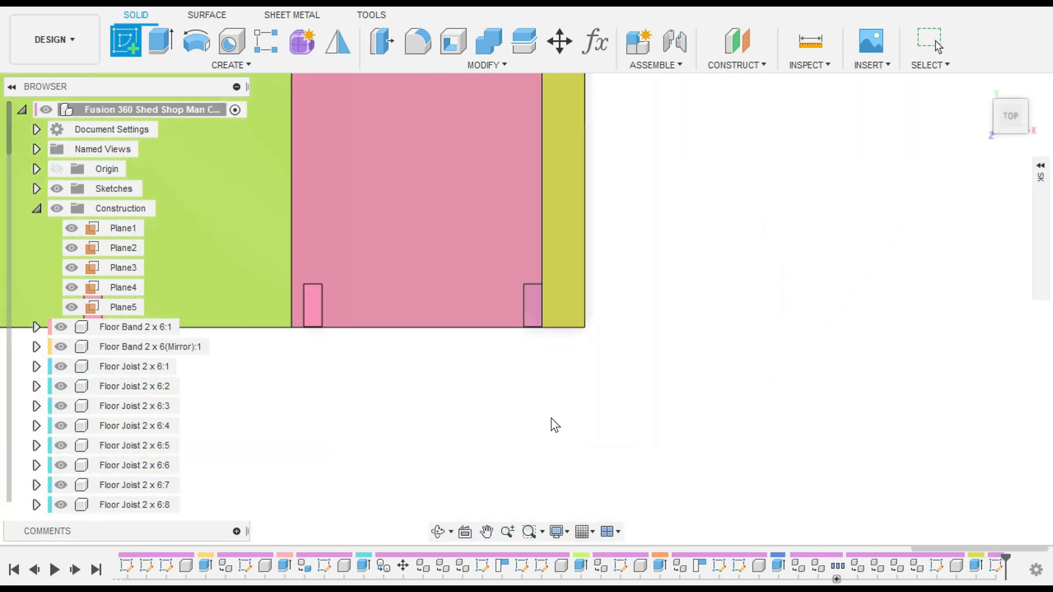
Step: Sketch a rectangle 3.5 in by 10'-3.5" over the side wall's studs, starting at the inner edge of the existing top plate
{"action": "key", "text": "r"}
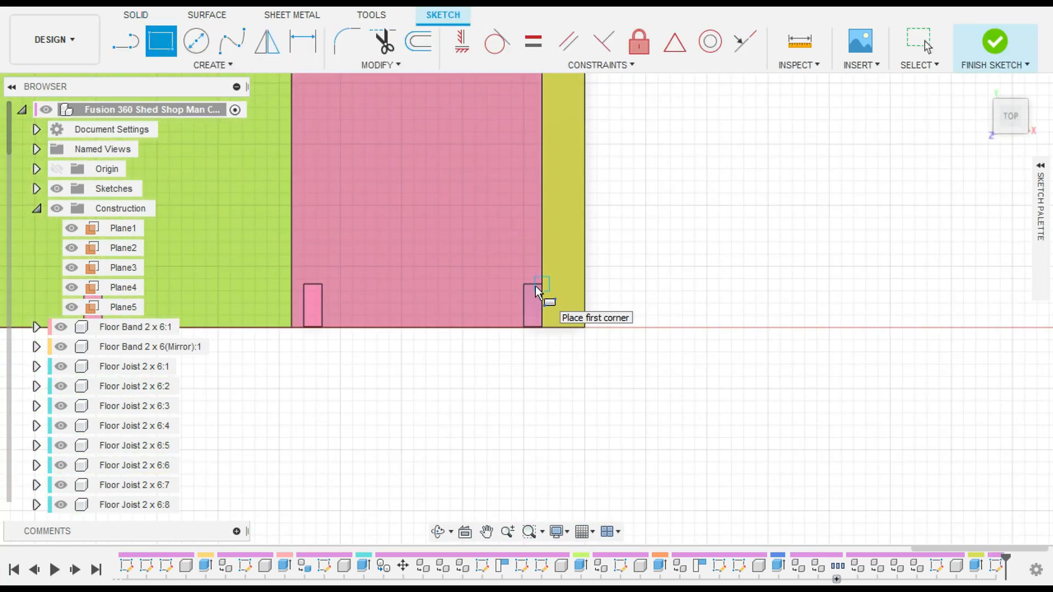
{"action": "left_click", "coordinate": [542, 327]}
{"action": "key", "text": "Tab"}
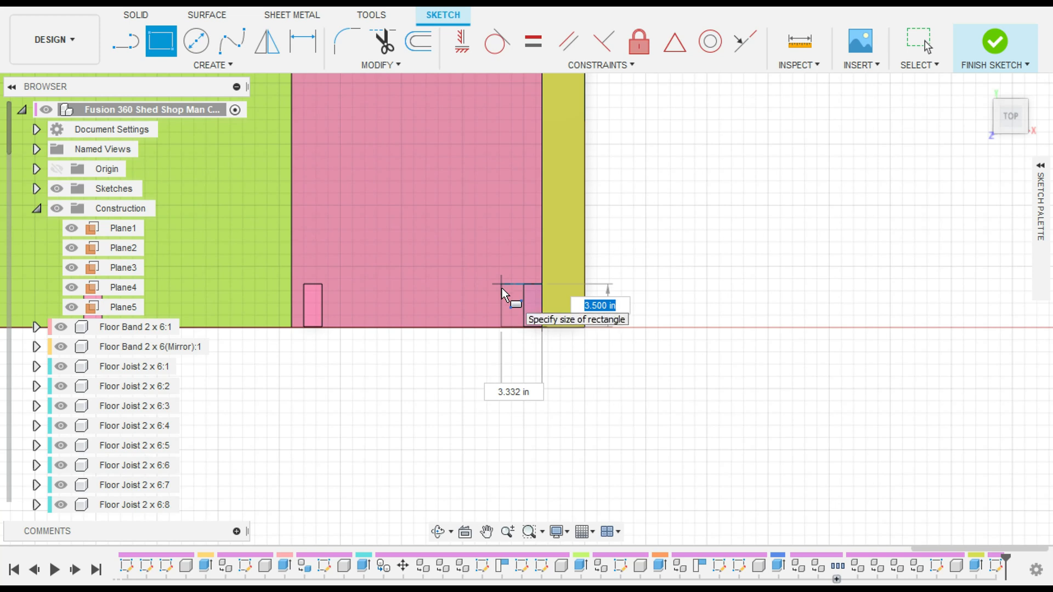
{"action": "key", "text": "Tab"}
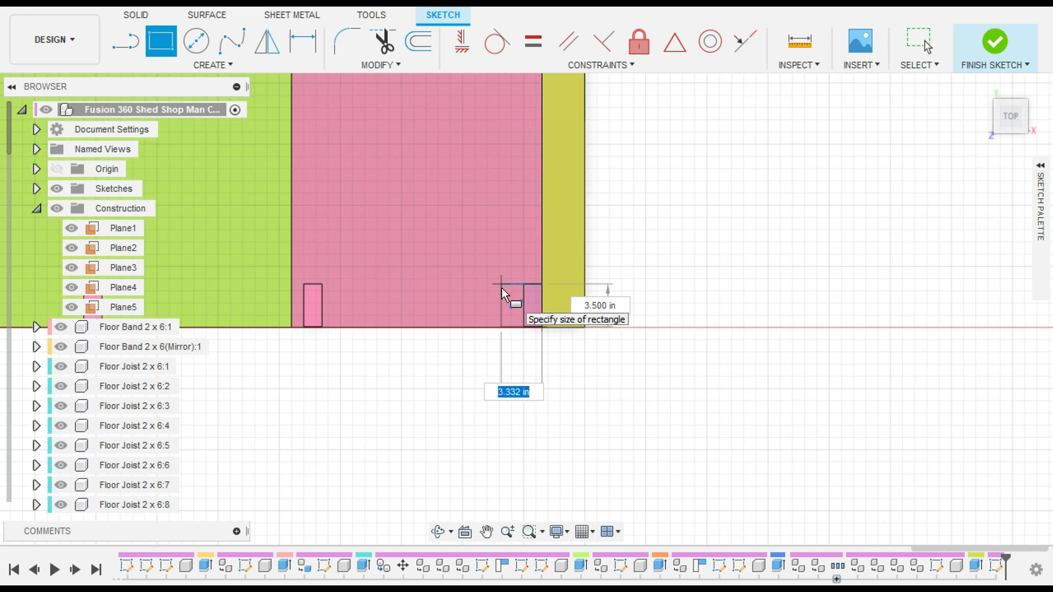
{"action": "type", "text": "10'-3.5\""}
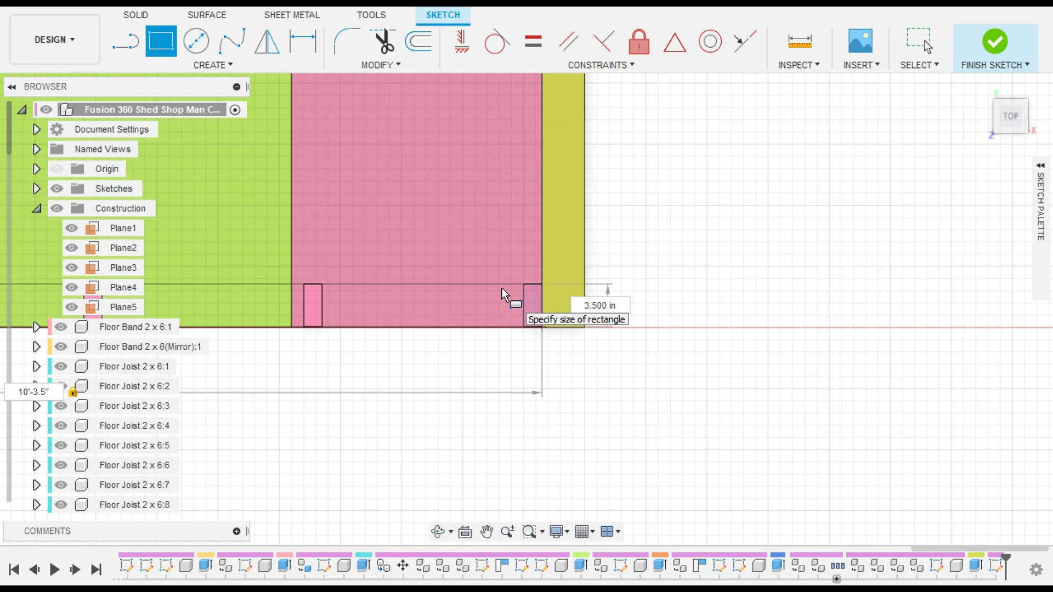
{"action": "key", "text": "Return"}
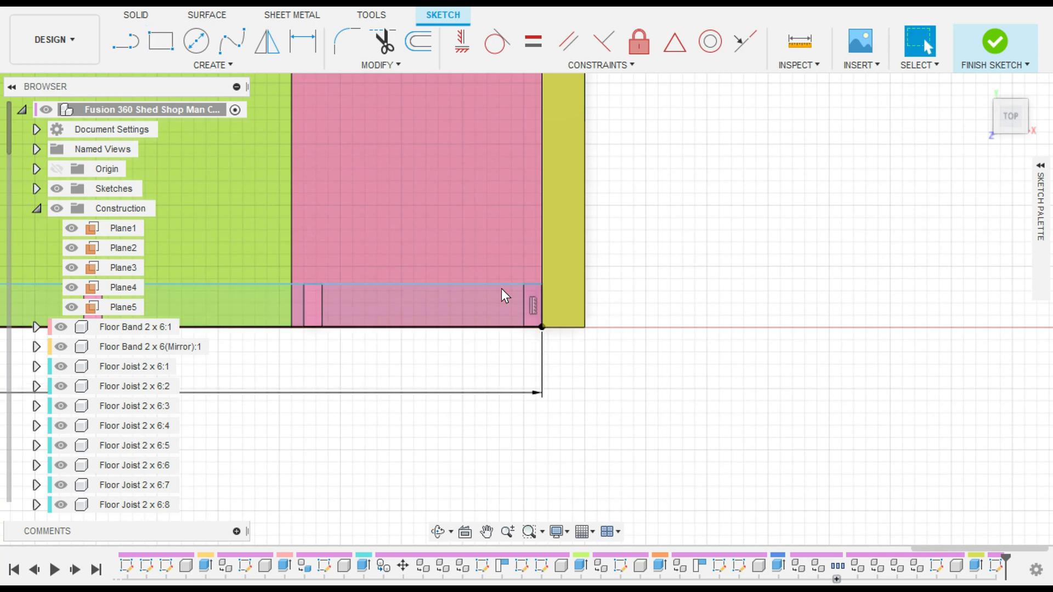
Step: Replace the subtraction expression in the side-wall rectangle's length dimension with a directly entered length
{"action": "scroll", "coordinate": [339, 317], "scroll_direction": "down", "scroll_amount": 3}
{"action": "middle_click_drag", "start_coordinate": [282, 386], "coordinate": [446, 404]}
{"action": "middle_click_drag", "start_coordinate": [601, 390], "coordinate": [619, 389]}
{"action": "scroll", "coordinate": [293, 368], "scroll_direction": "down", "scroll_amount": 2}
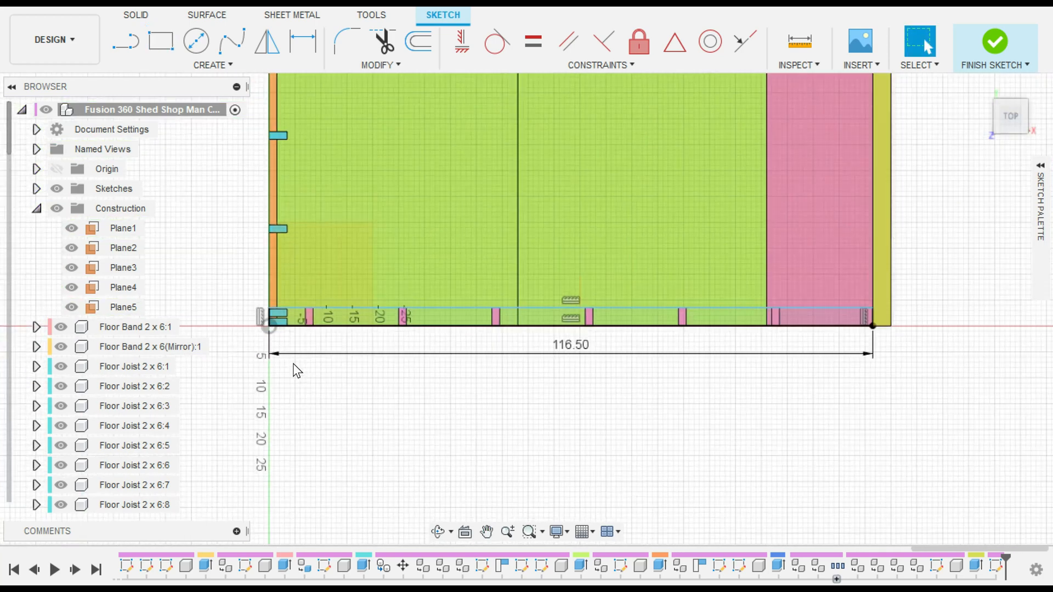
{"action": "left_click", "coordinate": [567, 345]}
{"action": "double_click", "coordinate": [568, 347]}
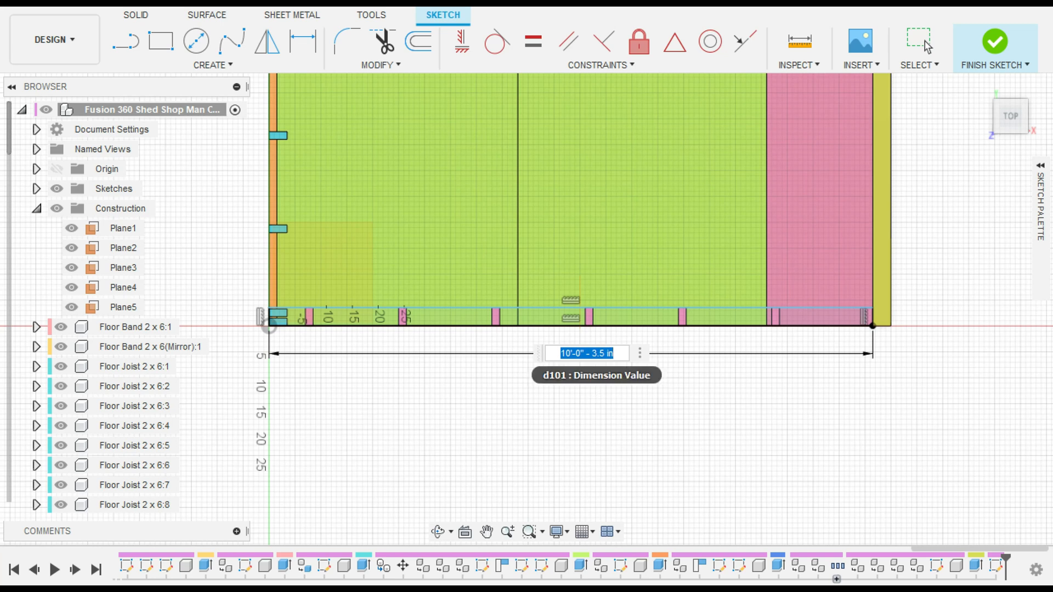
{"action": "left_click", "coordinate": [614, 353]}
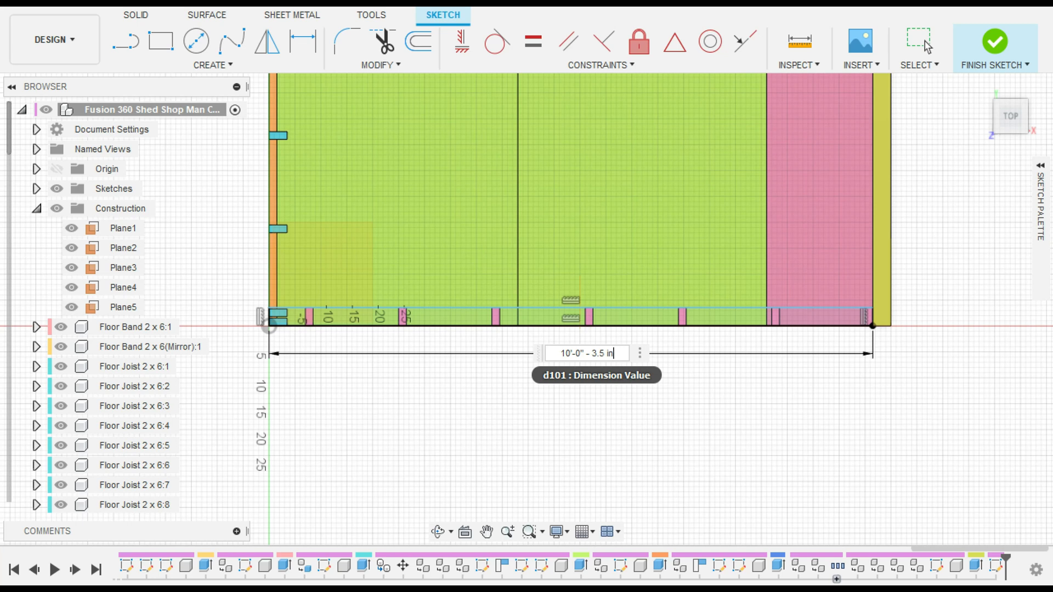
{"action": "left_click_drag", "start_coordinate": [608, 353], "coordinate": [560, 353]}
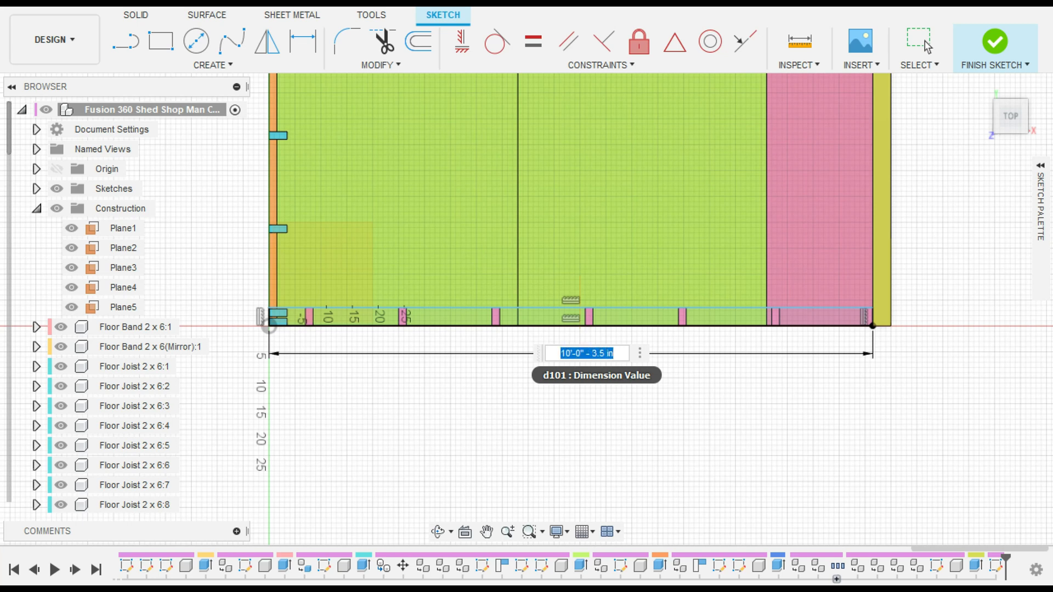
{"action": "type", "text": "9"}
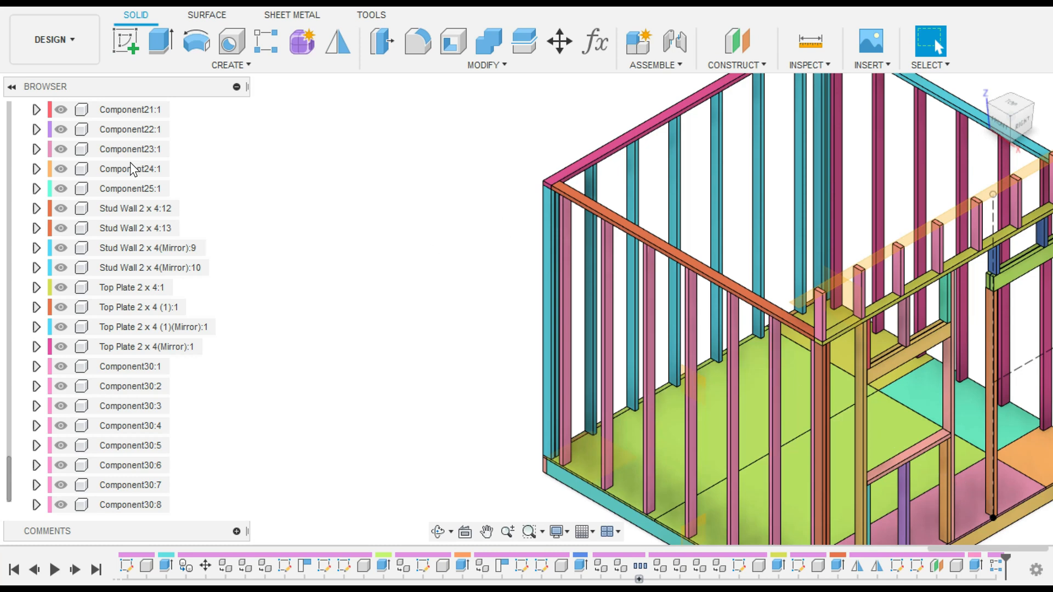
Step: Undo the rectangular pattern of short studs above the door-and-window wall, along with the features and sketch rectangle it was built from
{"action": "left_click", "coordinate": [108, 9]}
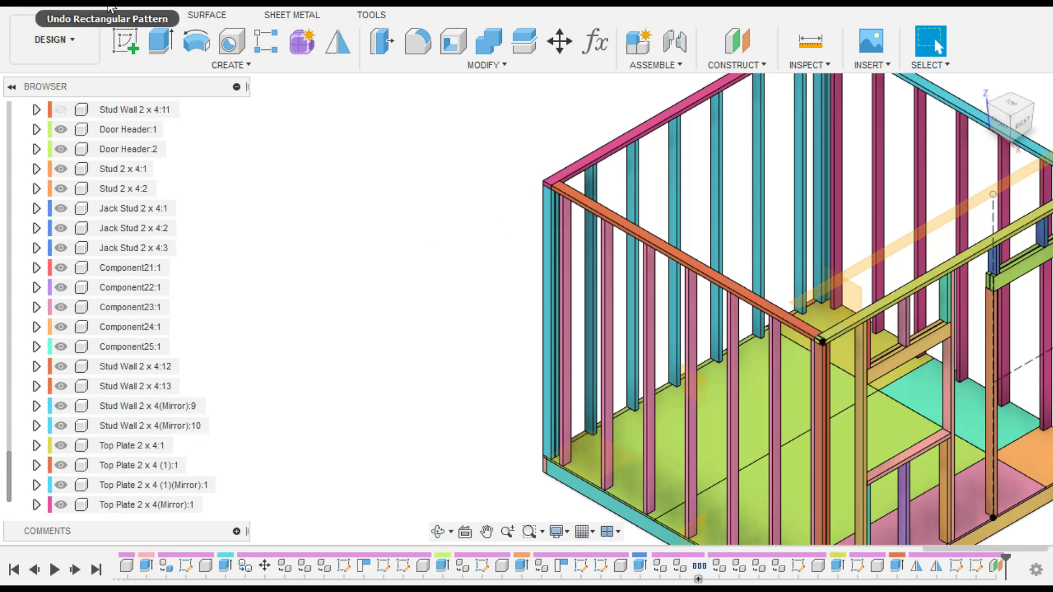
{"action": "left_click", "coordinate": [108, 9]}
{"action": "left_click", "coordinate": [108, 10]}
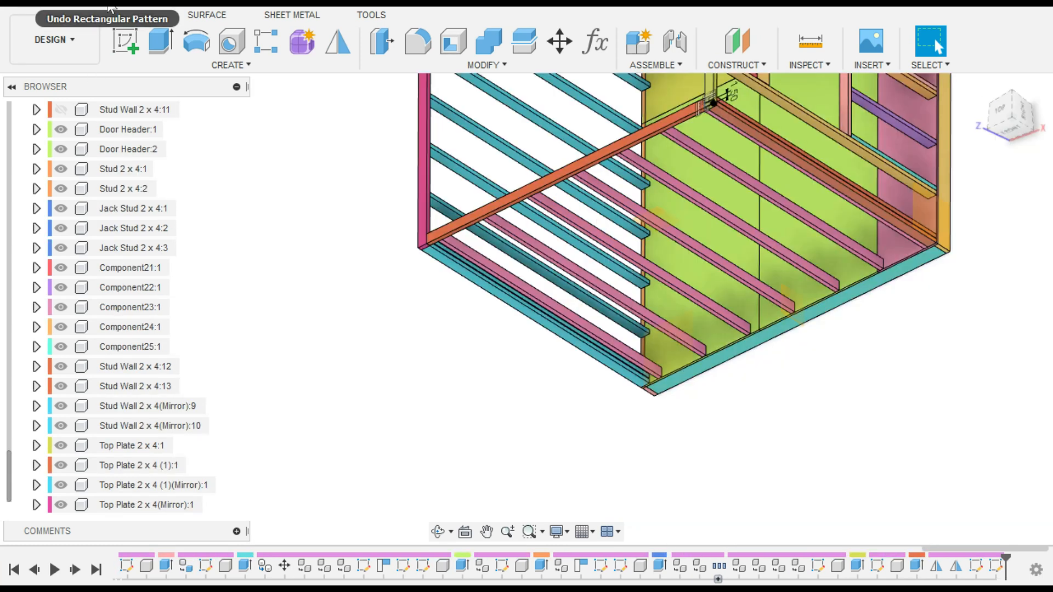
{"action": "left_click", "coordinate": [108, 9]}
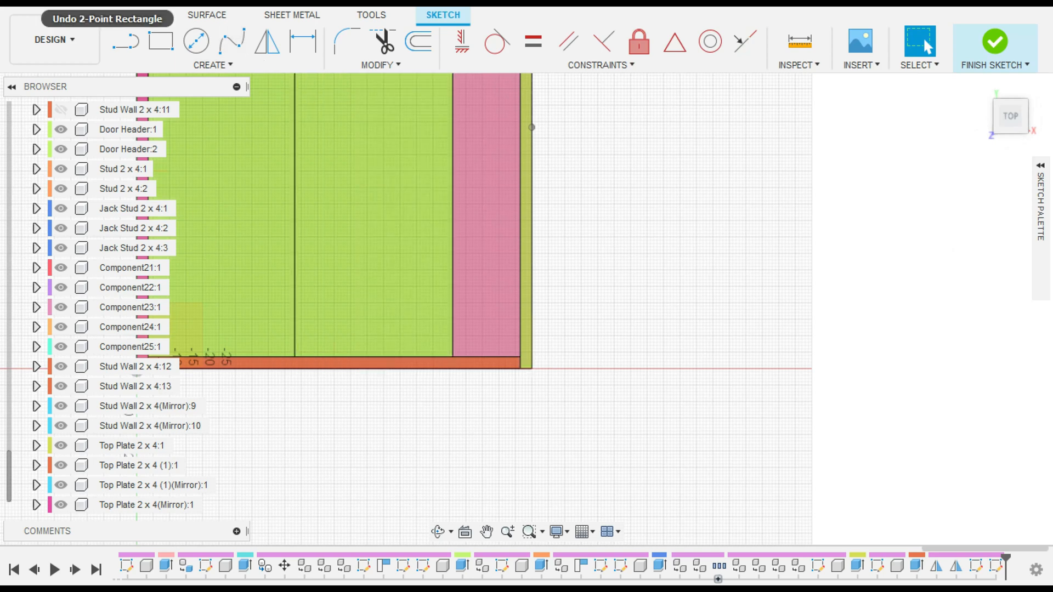
{"action": "left_click", "coordinate": [981, 86]}
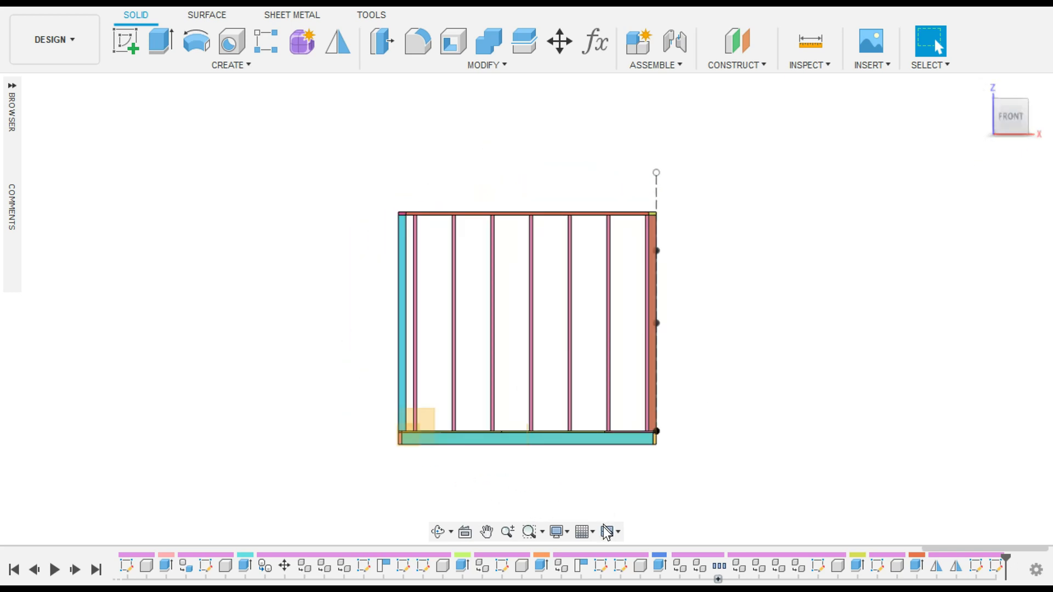
{"action": "left_click", "coordinate": [584, 532]}
{"action": "left_click", "coordinate": [582, 433]}
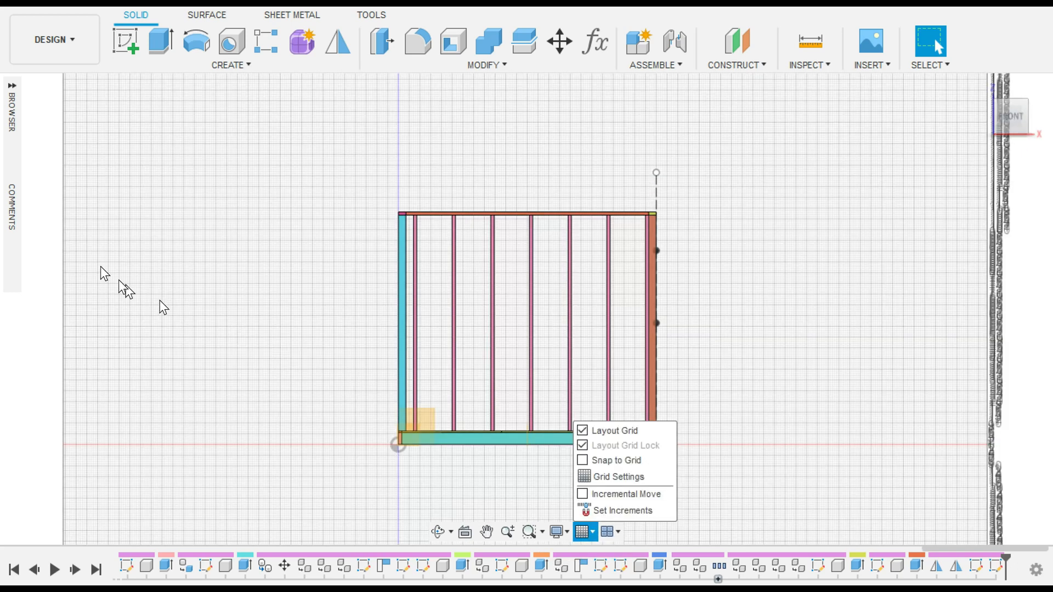
{"action": "left_click", "coordinate": [583, 431]}
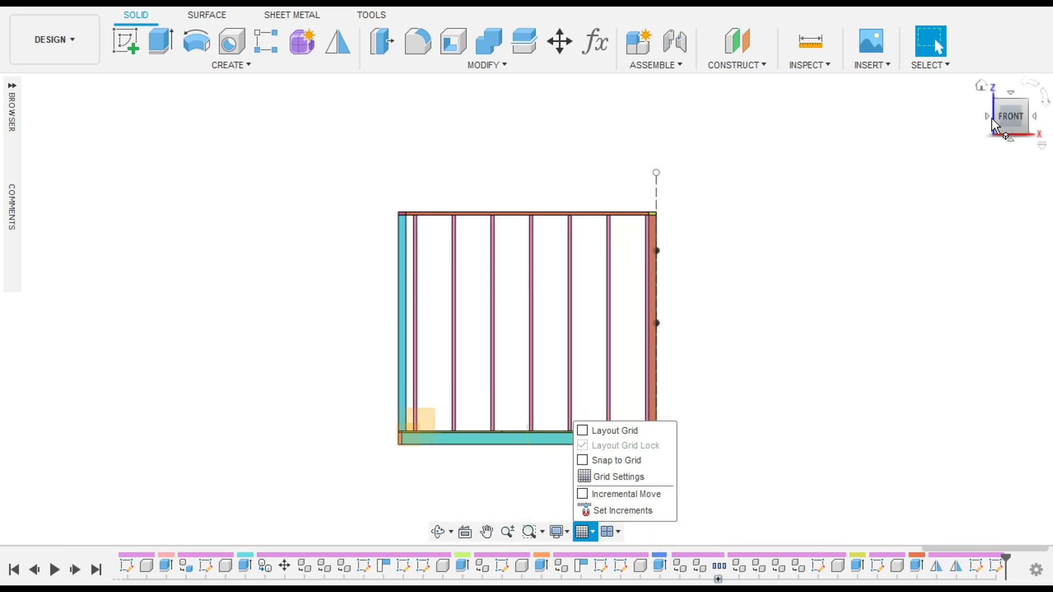
{"action": "left_click", "coordinate": [1015, 119]}
{"action": "left_click_drag", "start_coordinate": [1015, 119], "coordinate": [1013, 127]}
{"action": "scroll", "coordinate": [615, 393], "scroll_direction": "up", "scroll_amount": 2}
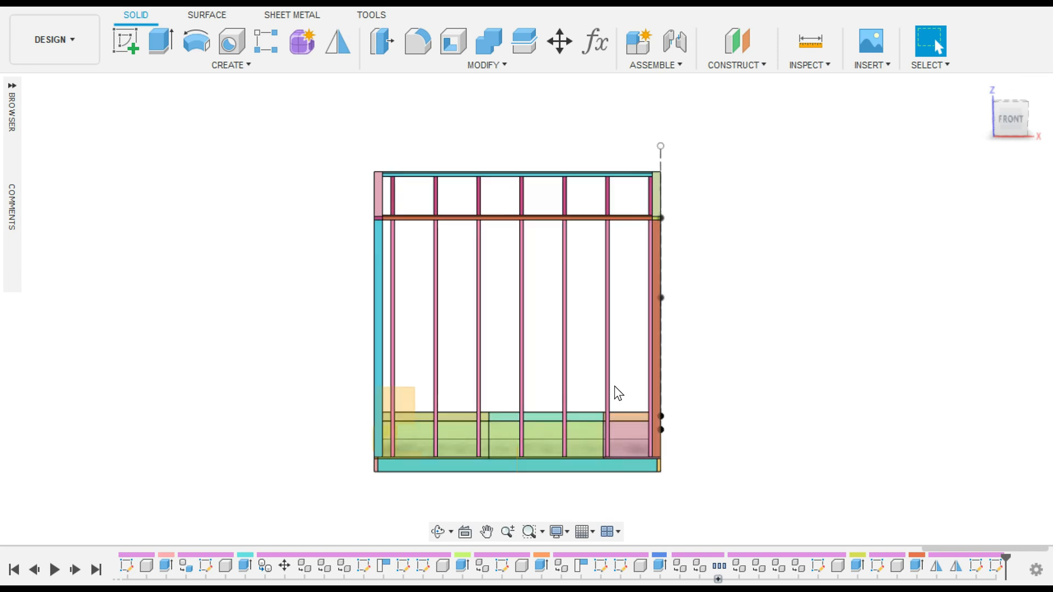
{"action": "left_click", "coordinate": [981, 86]}
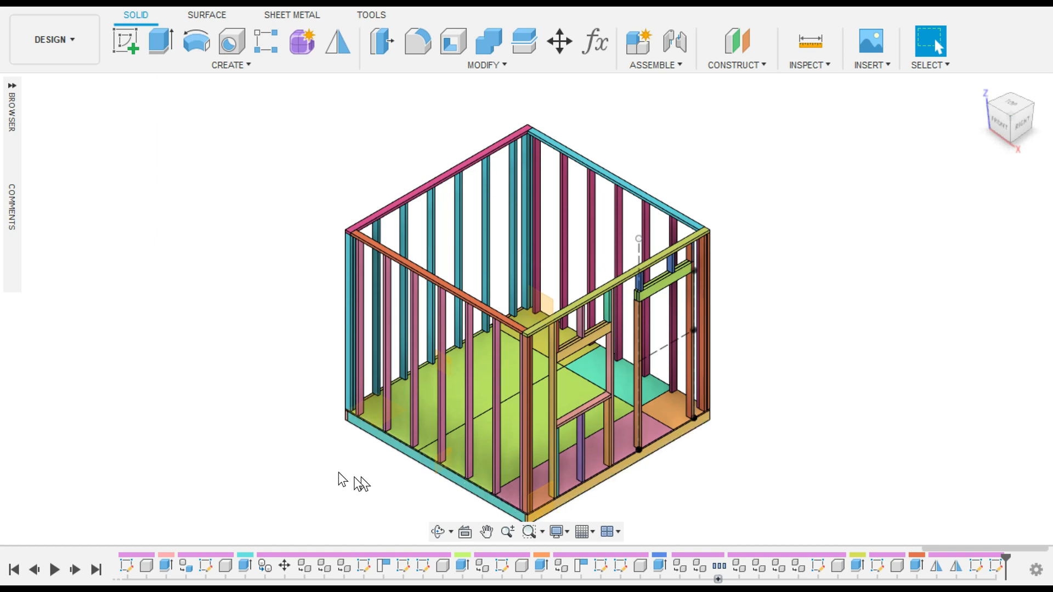
Step: Show the Origin folder, then hide the Construction folder and collapse it in the browser
{"action": "scroll", "coordinate": [341, 480], "scroll_direction": "up", "scroll_amount": 3}
{"action": "left_click", "coordinate": [12, 86]}
{"action": "scroll", "coordinate": [160, 327], "scroll_direction": "up", "scroll_amount": 10}
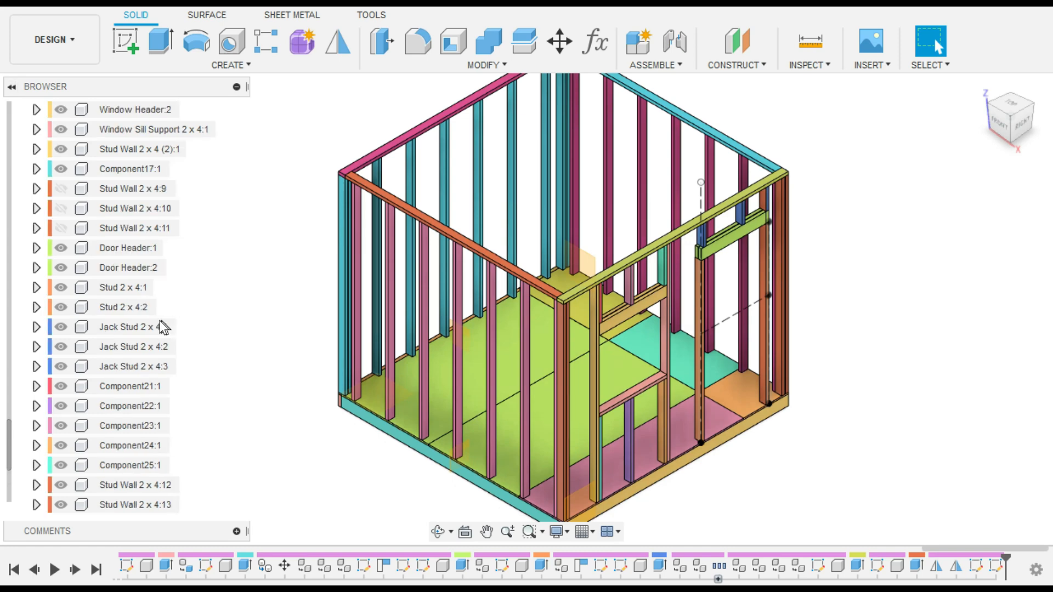
{"action": "scroll", "coordinate": [160, 328], "scroll_direction": "up", "scroll_amount": 8}
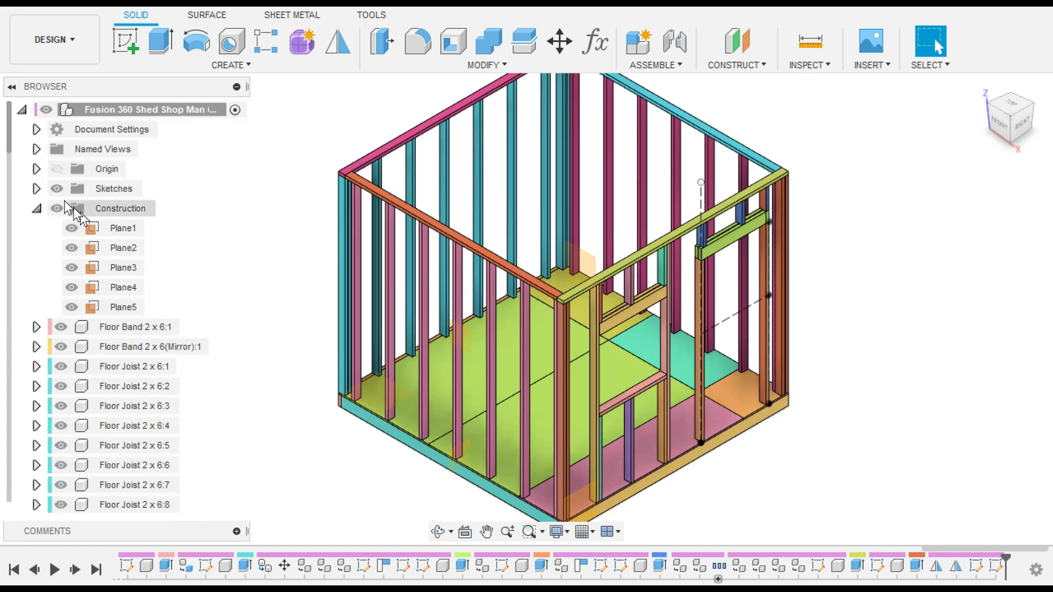
{"action": "left_click", "coordinate": [55, 170]}
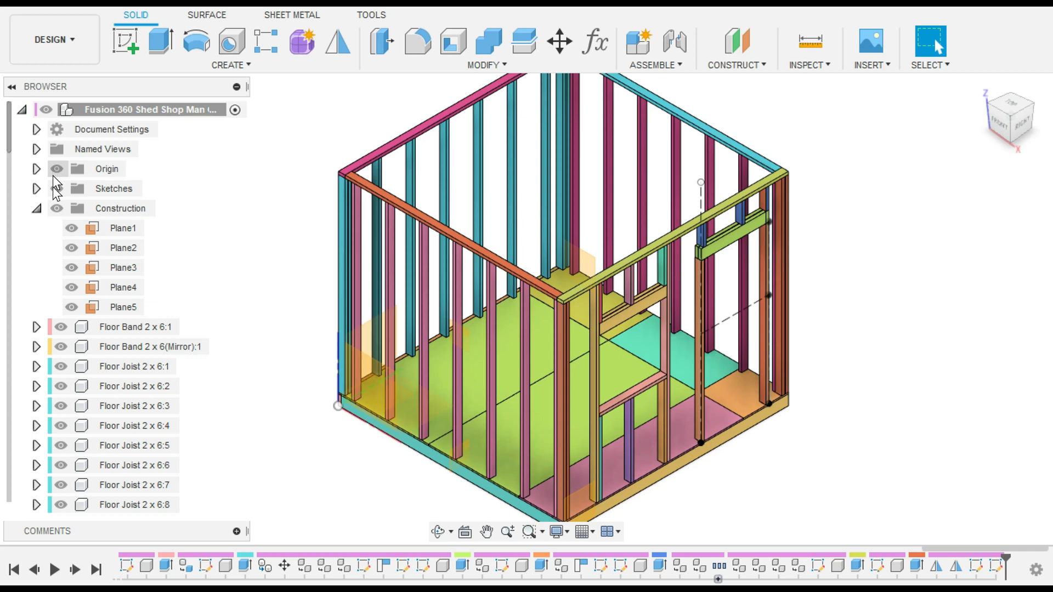
{"action": "left_click", "coordinate": [56, 208]}
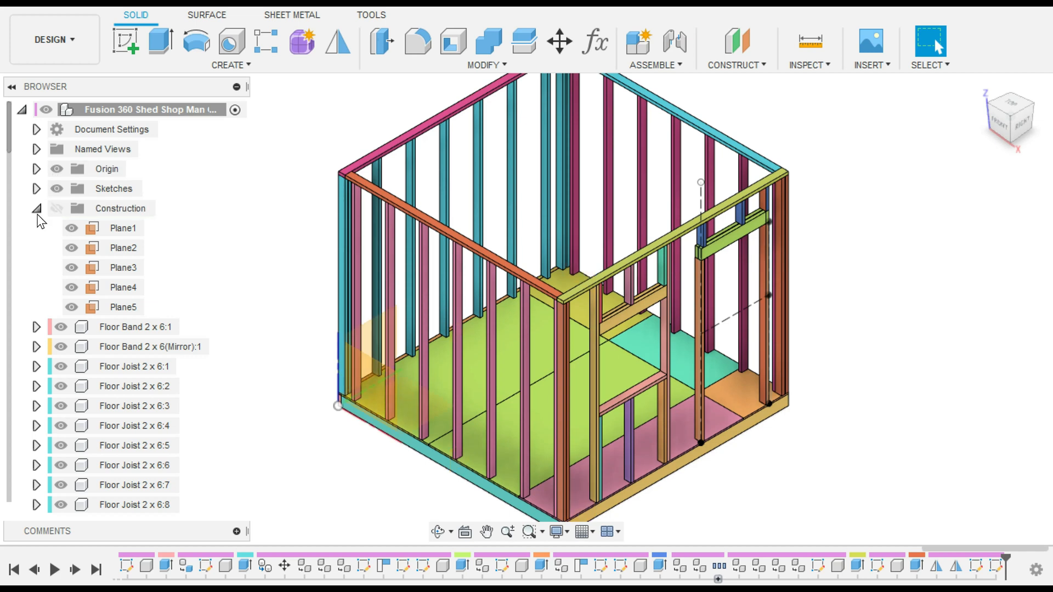
{"action": "left_click", "coordinate": [36, 208]}
Step: Start a sketch on the front origin plane, facing the side wall's studs and top plate
{"action": "scroll", "coordinate": [362, 384], "scroll_direction": "up", "scroll_amount": 3}
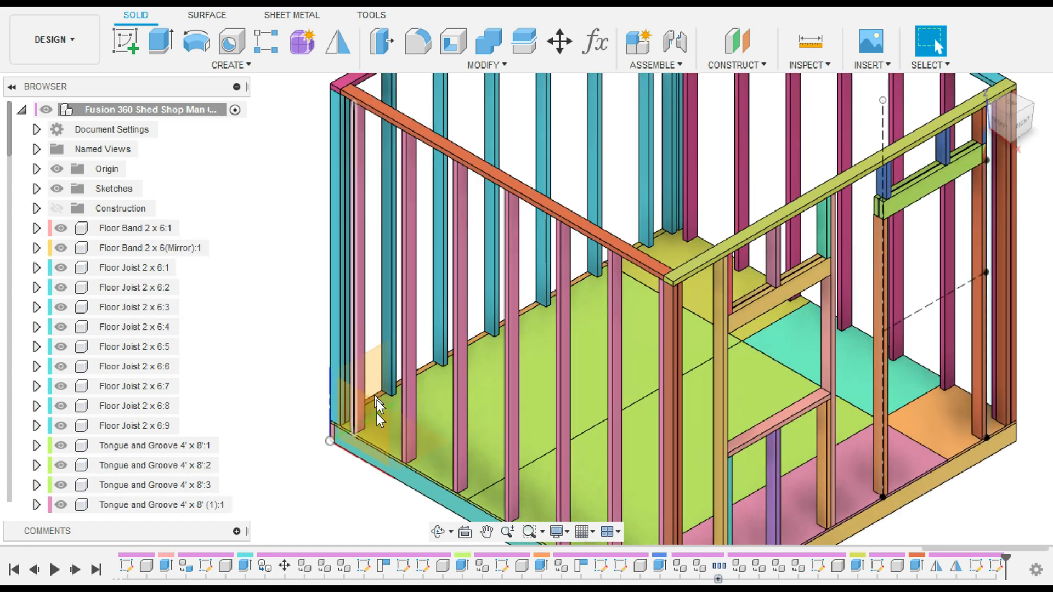
{"action": "left_click", "coordinate": [126, 42]}
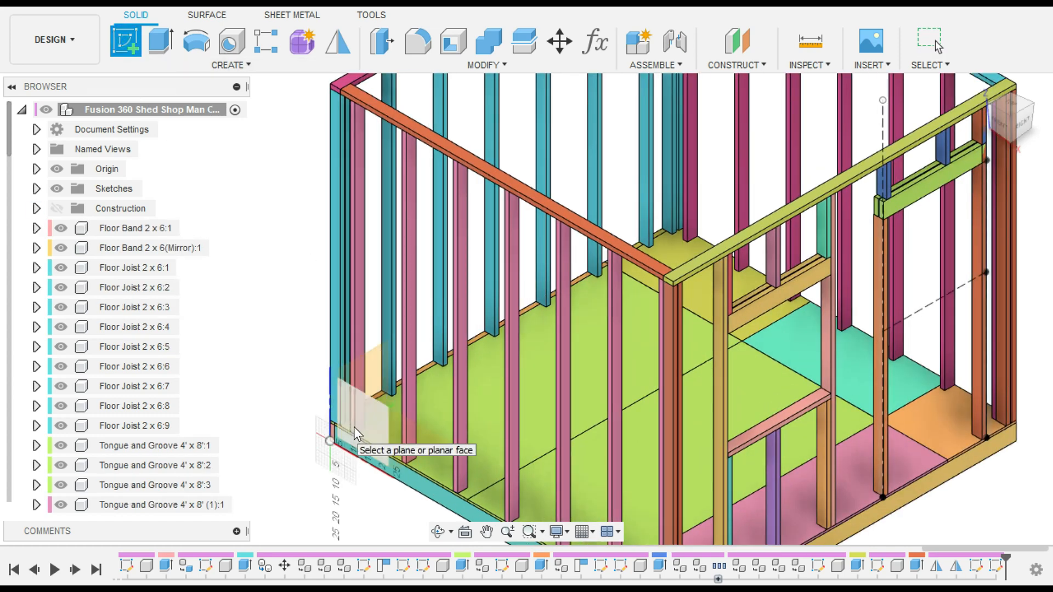
{"action": "left_click", "coordinate": [369, 420]}
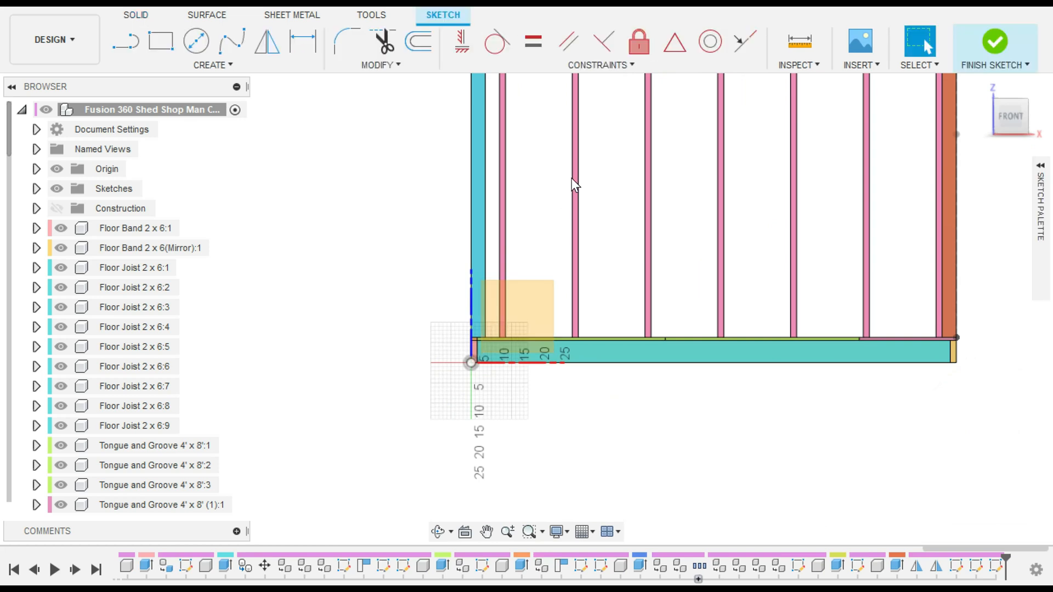
{"action": "scroll", "coordinate": [577, 171], "scroll_direction": "down", "scroll_amount": 3}
{"action": "middle_click_drag", "start_coordinate": [554, 248], "coordinate": [495, 446]}
{"action": "scroll", "coordinate": [453, 222], "scroll_direction": "up", "scroll_amount": 2}
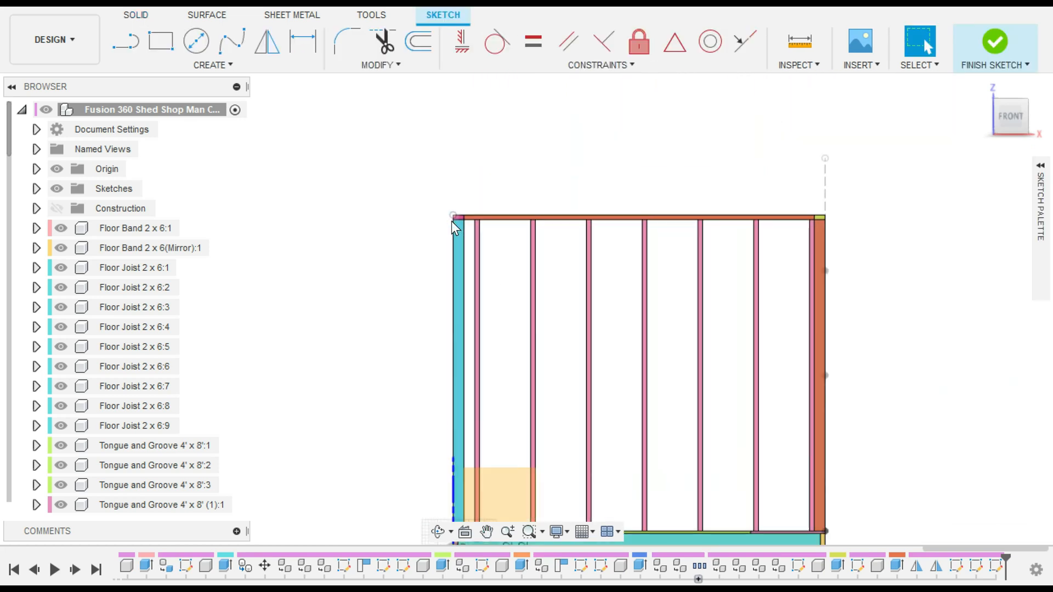
{"action": "scroll", "coordinate": [693, 219], "scroll_direction": "down", "scroll_amount": 3}
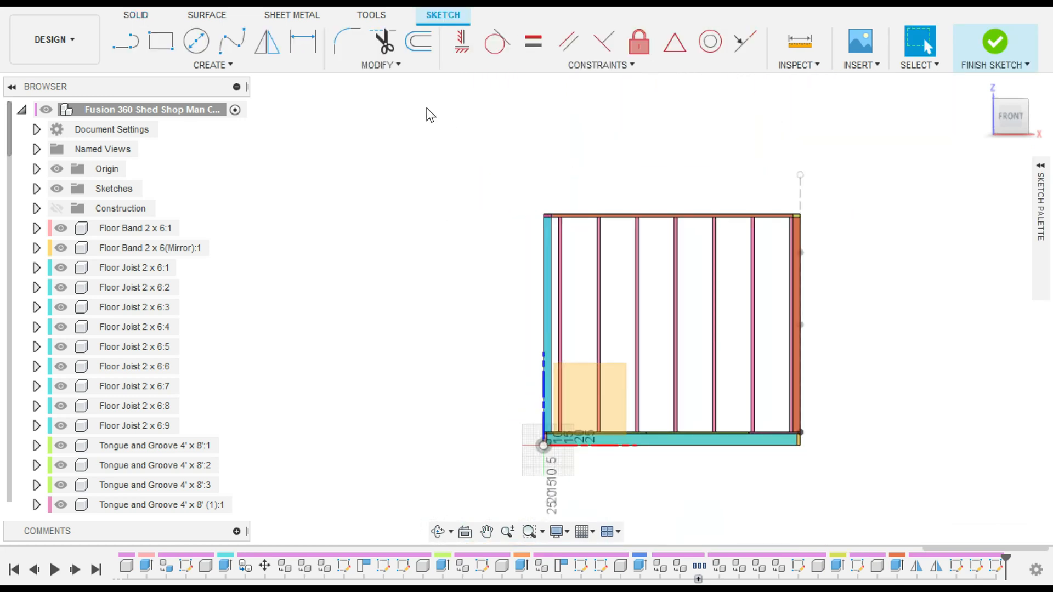
{"action": "scroll", "coordinate": [431, 114], "scroll_direction": "up", "scroll_amount": 2}
Step: Project the upper edge of the side wall's orange top plate into the sketch
{"action": "left_click", "coordinate": [126, 40]}
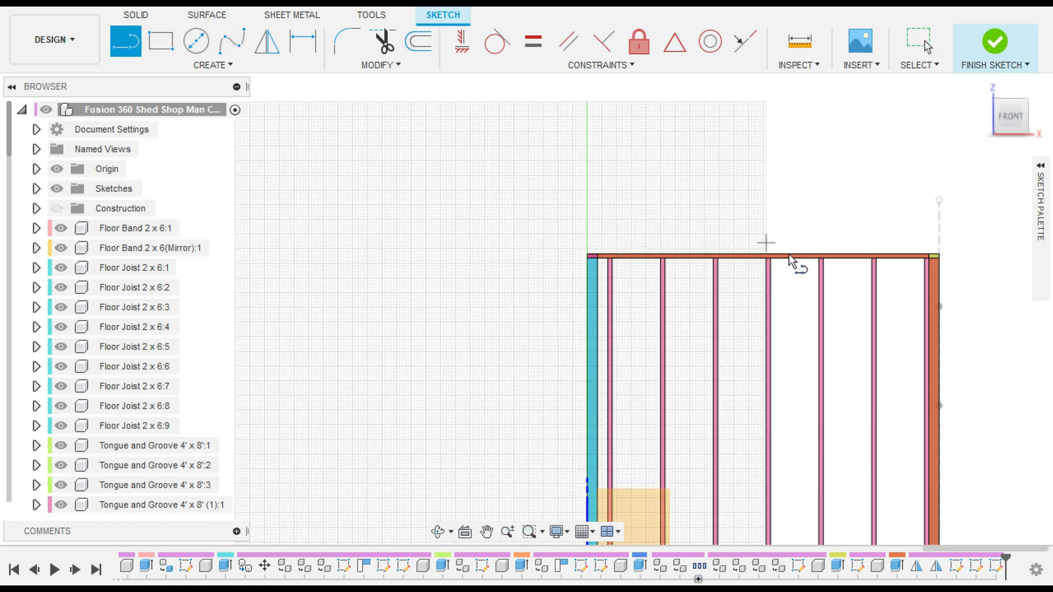
{"action": "scroll", "coordinate": [832, 259], "scroll_direction": "down", "scroll_amount": 2}
{"action": "scroll", "coordinate": [830, 261], "scroll_direction": "up", "scroll_amount": 4}
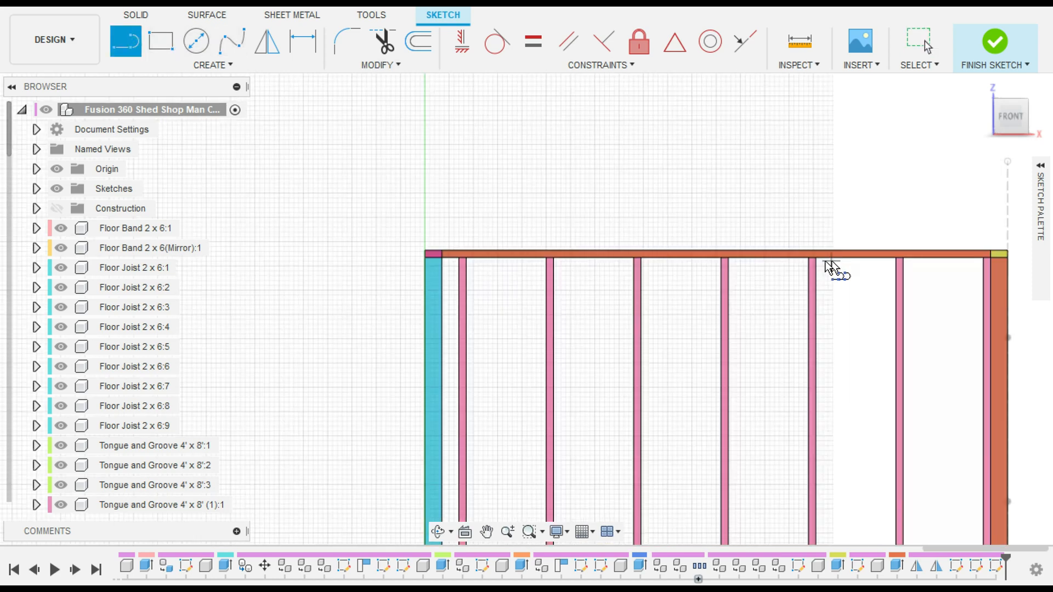
{"action": "scroll", "coordinate": [832, 261], "scroll_direction": "up", "scroll_amount": 2}
{"action": "key", "text": "p"}
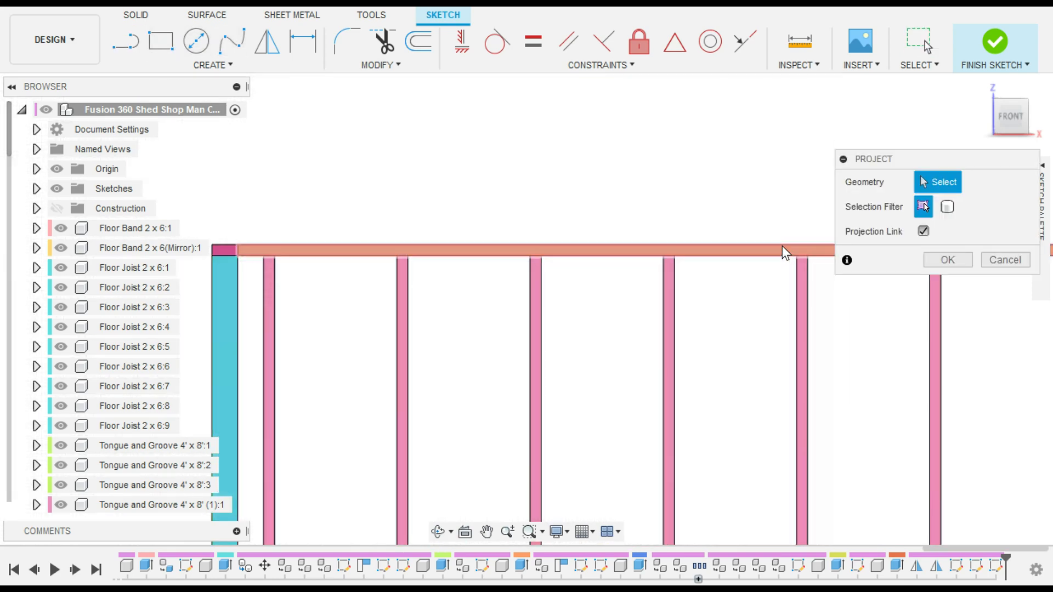
{"action": "left_click", "coordinate": [781, 247]}
{"action": "left_click", "coordinate": [949, 263]}
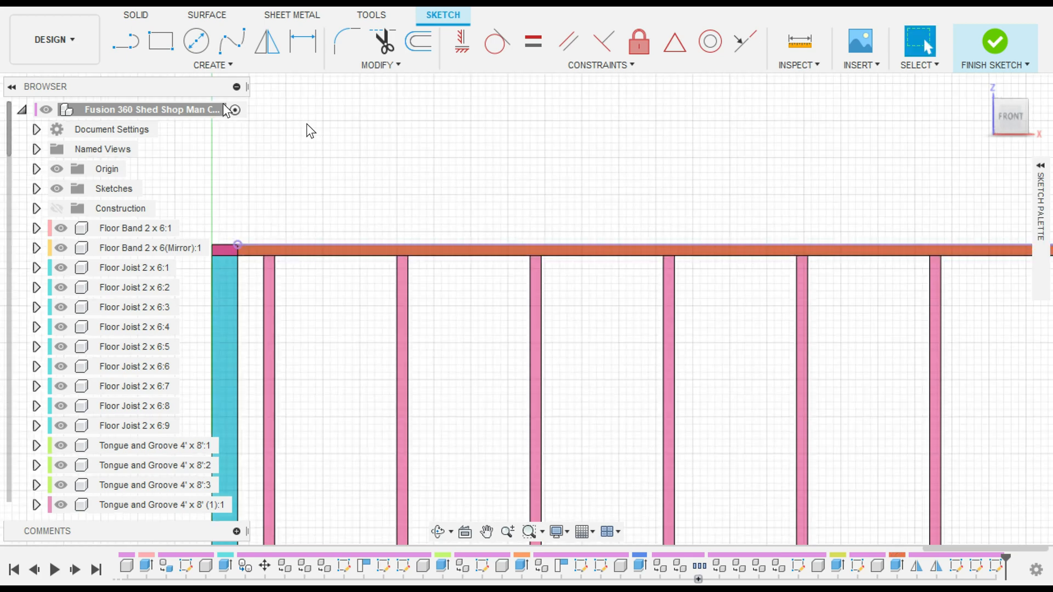
Step: Begin a vertical construction line upward from the midpoint of the projected top plate edge
{"action": "key", "text": "l"}
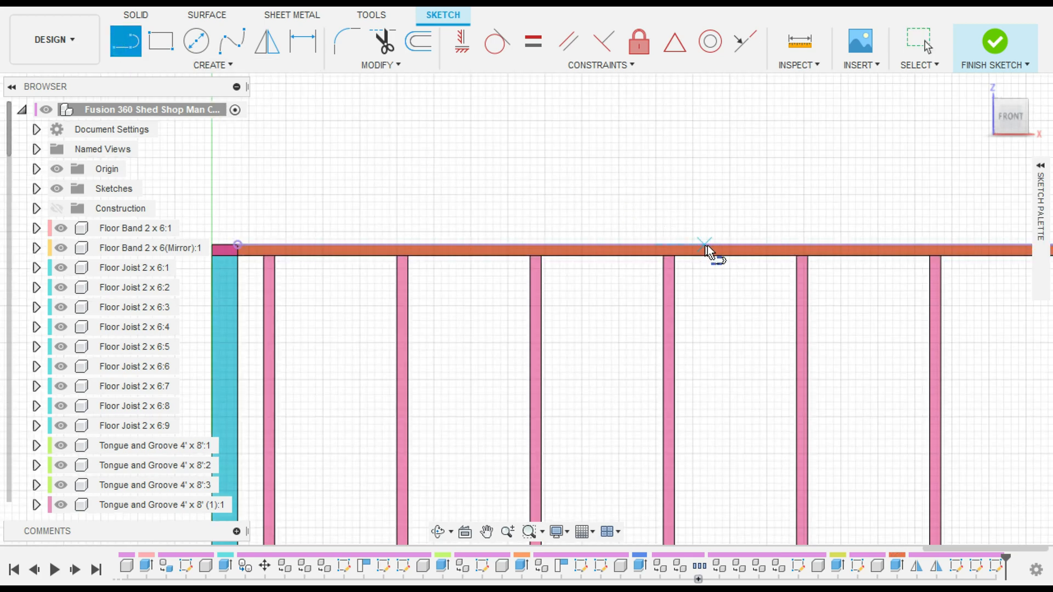
{"action": "scroll", "coordinate": [757, 241], "scroll_direction": "down", "scroll_amount": 3}
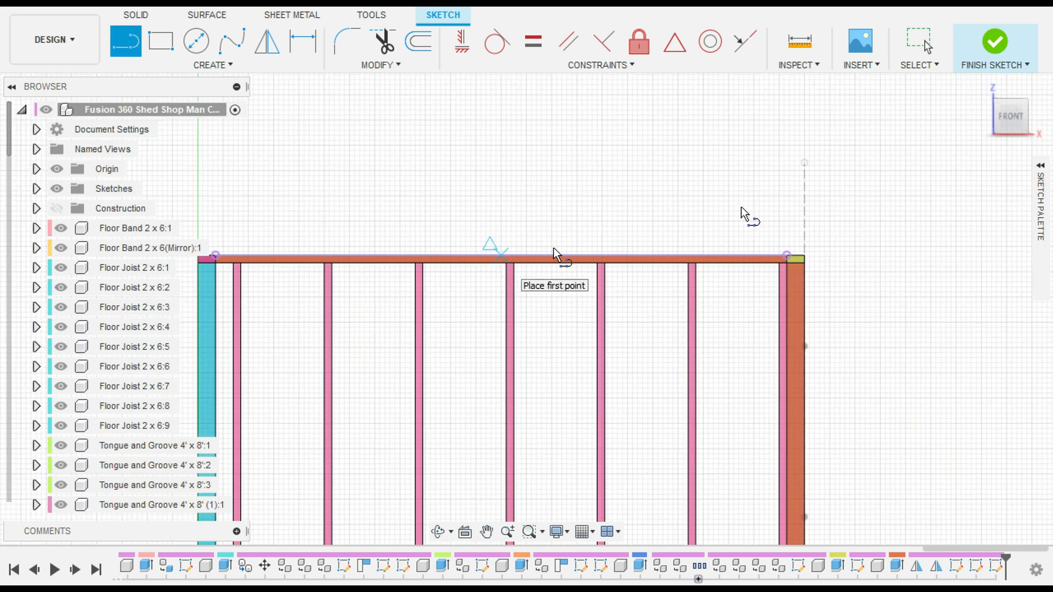
{"action": "left_click", "coordinate": [1041, 166]}
{"action": "left_click", "coordinate": [988, 216]}
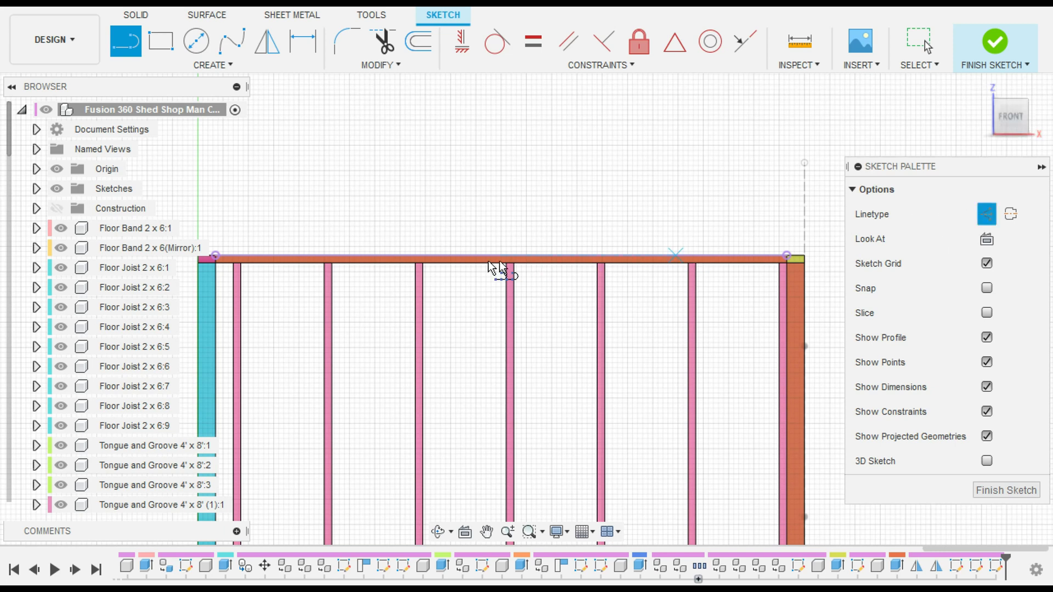
{"action": "left_click", "coordinate": [501, 256]}
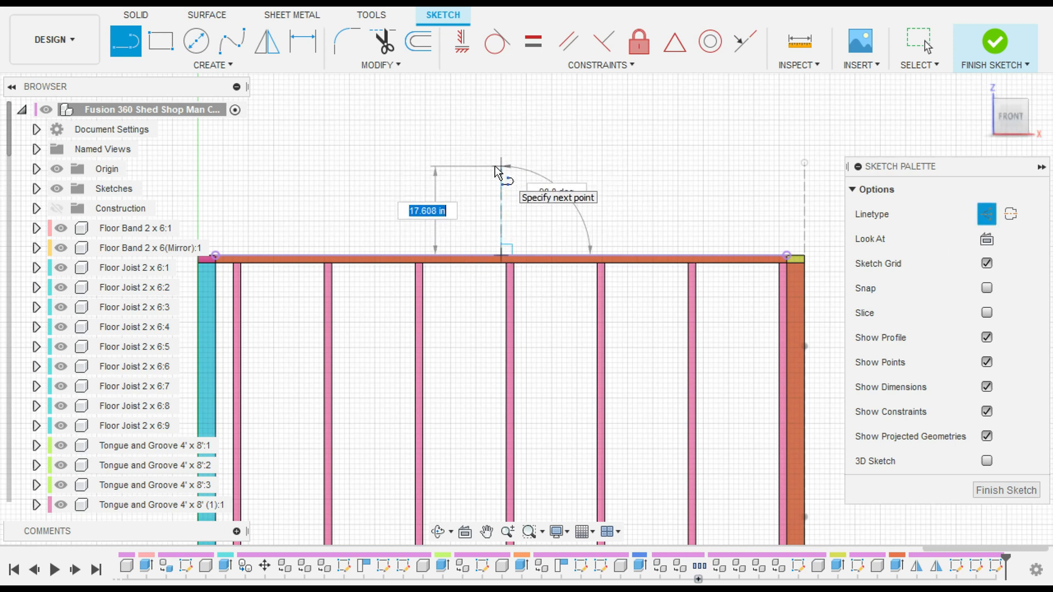
{"action": "scroll", "coordinate": [500, 153], "scroll_direction": "down", "scroll_amount": 3}
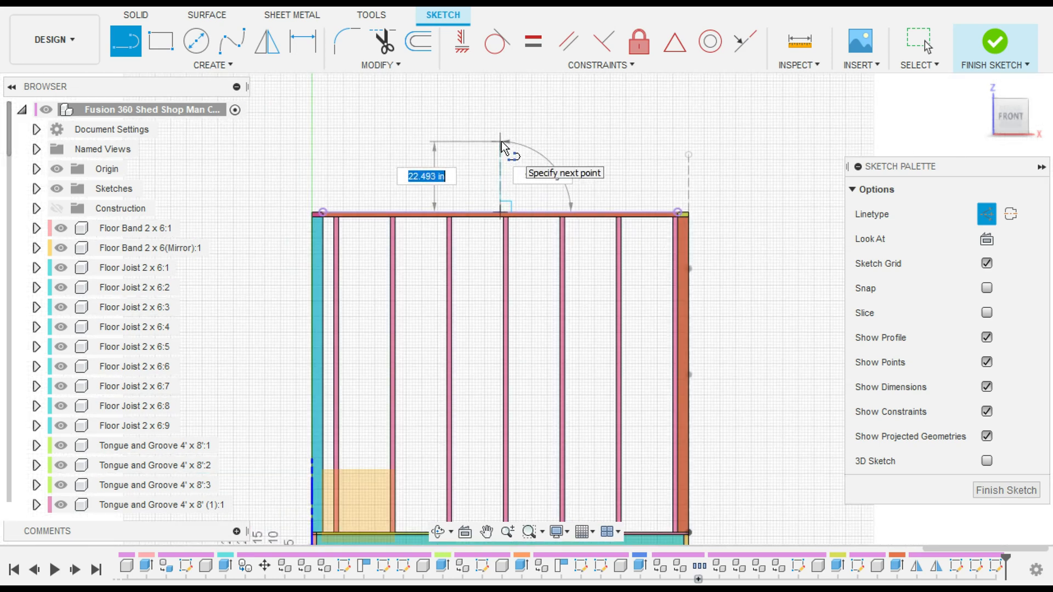
Step: Try lengths of 22 in and 20 in for the vertical construction line
{"action": "type", "text": "22"}
{"action": "key", "text": "Tab"}
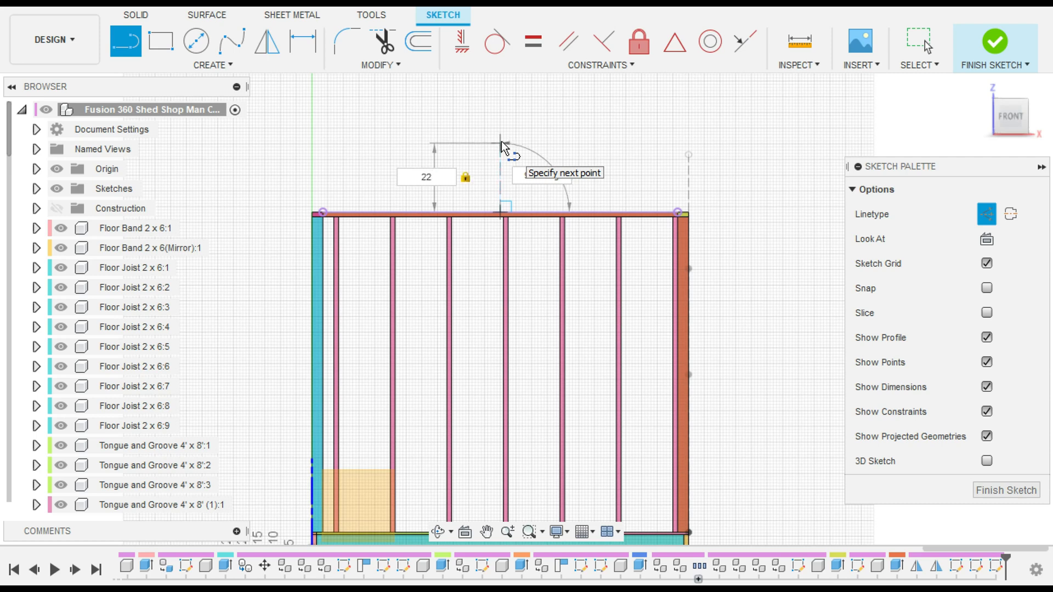
{"action": "key", "text": "Tab"}
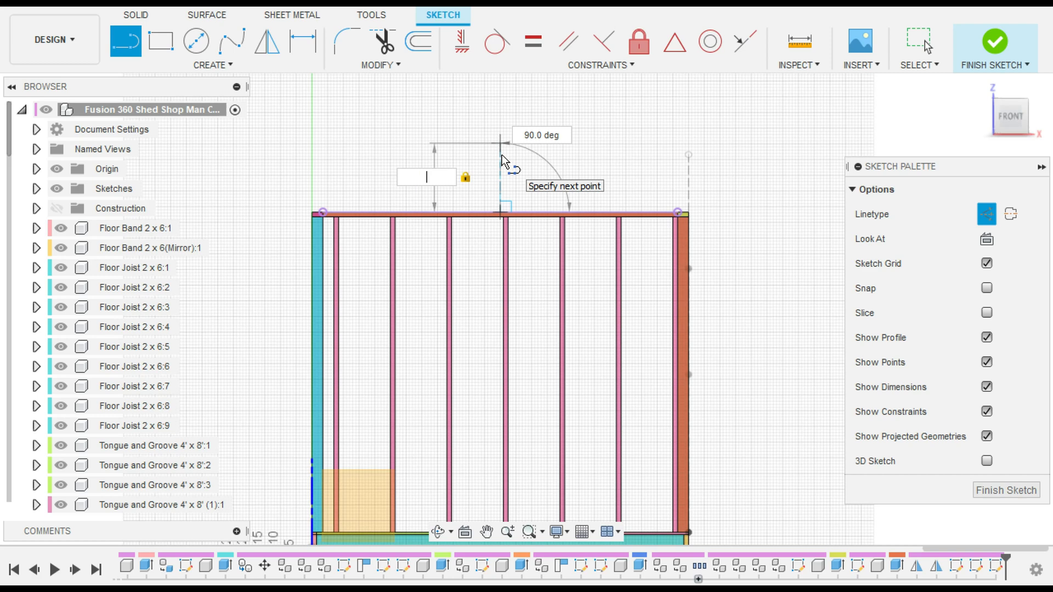
{"action": "type", "text": "20"}
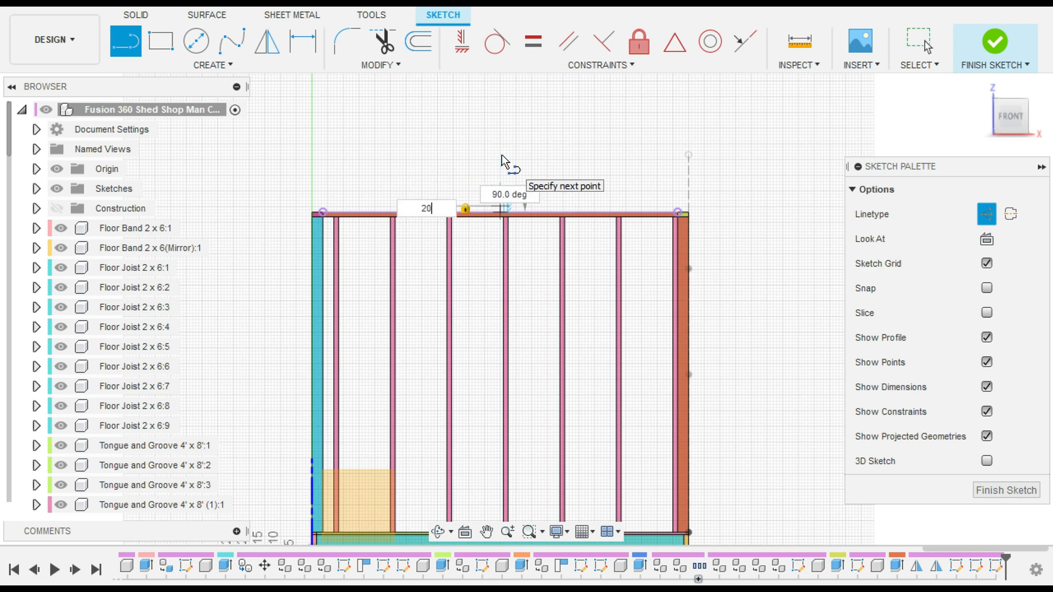
{"action": "key", "text": "Tab"}
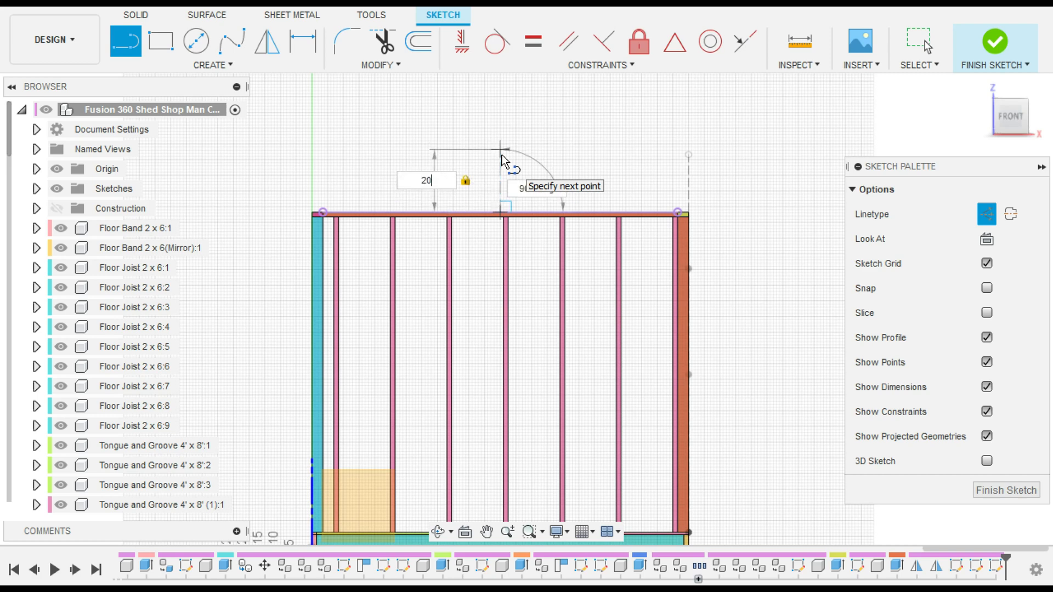
{"action": "key", "text": "Tab"}
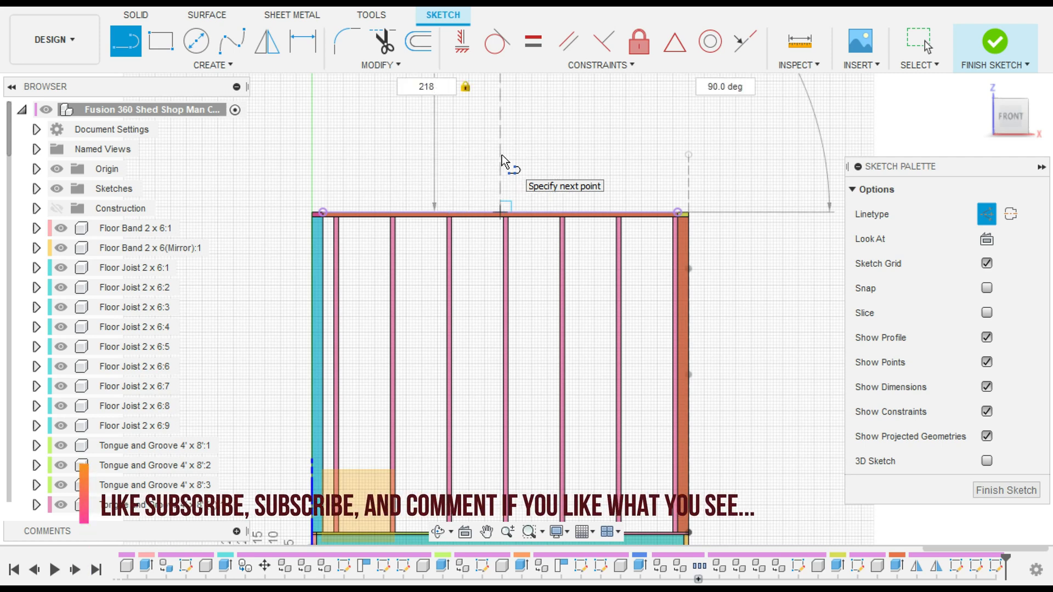
Step: Set the vertical construction line's length to 18 in at 90 degrees and finish the line
{"action": "key", "text": "BackSpace"}
{"action": "key", "text": "BackSpace"}
{"action": "type", "text": "18"}
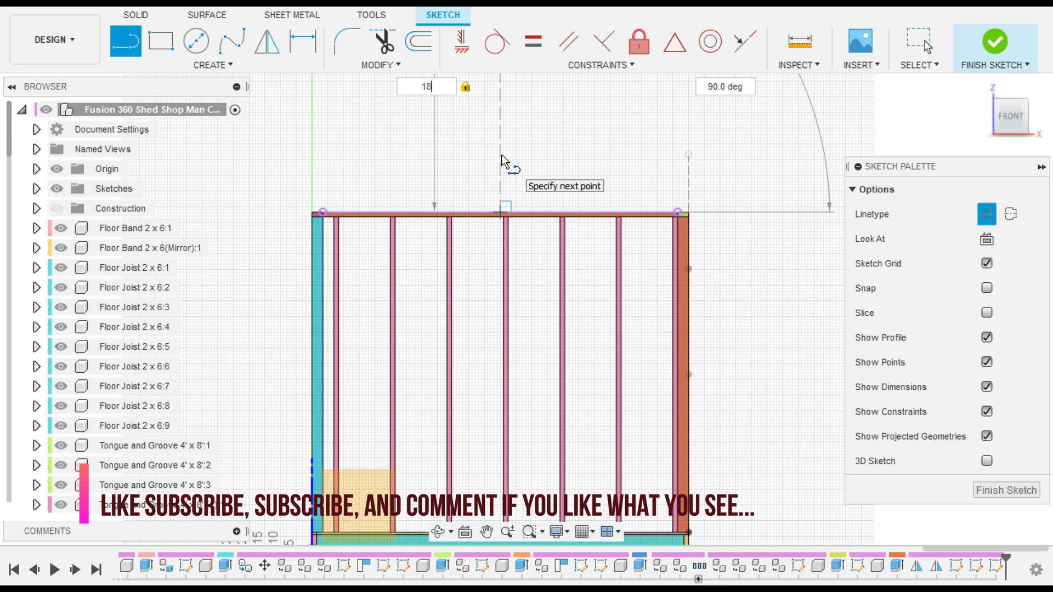
{"action": "key", "text": "BackSpace"}
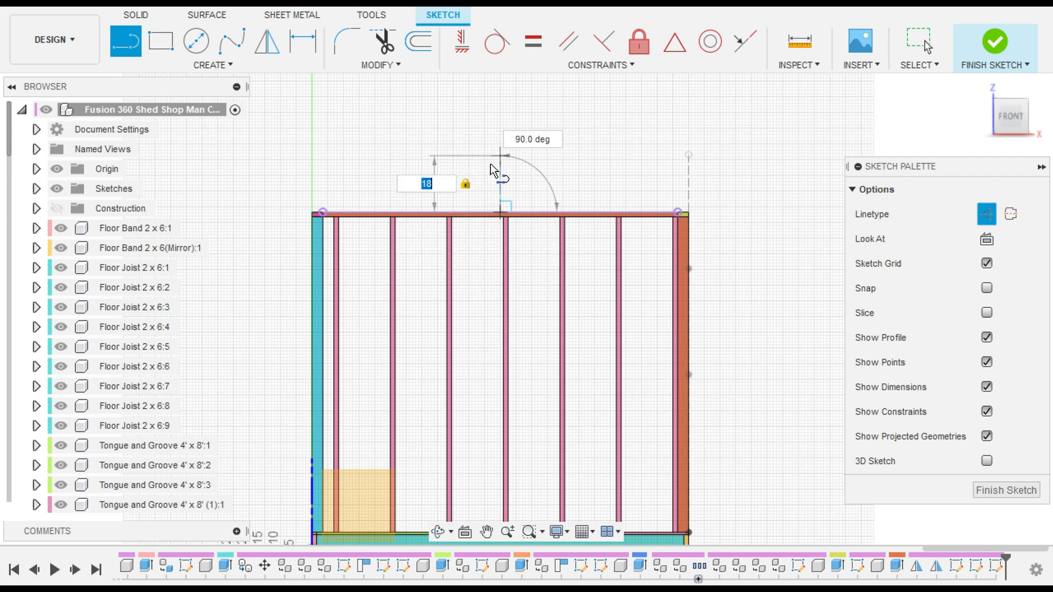
{"action": "key", "text": "Return"}
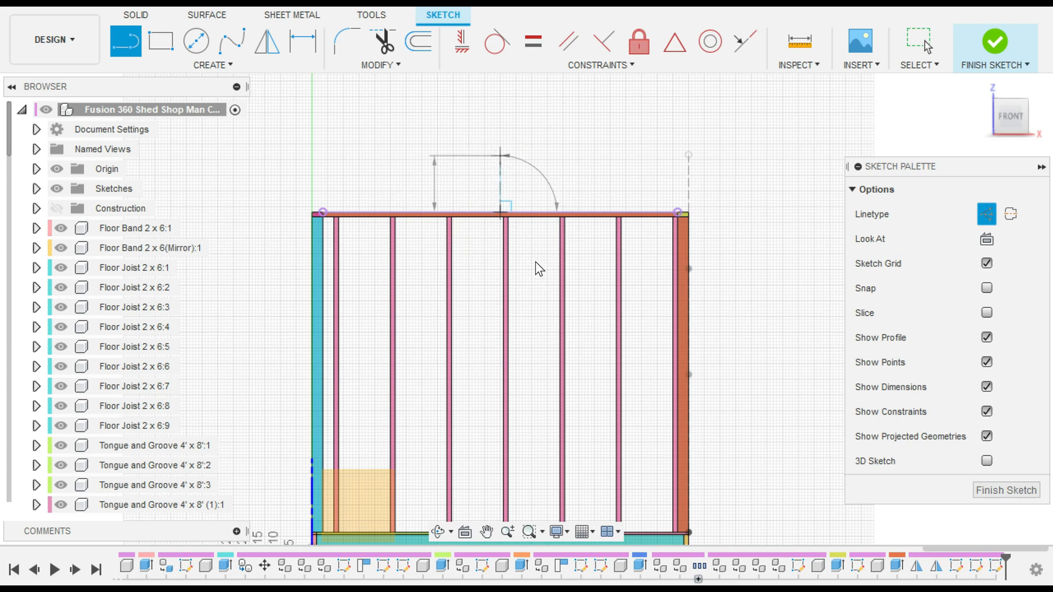
{"action": "key", "text": "Escape"}
{"action": "scroll", "coordinate": [535, 262], "scroll_direction": "up", "scroll_amount": 1}
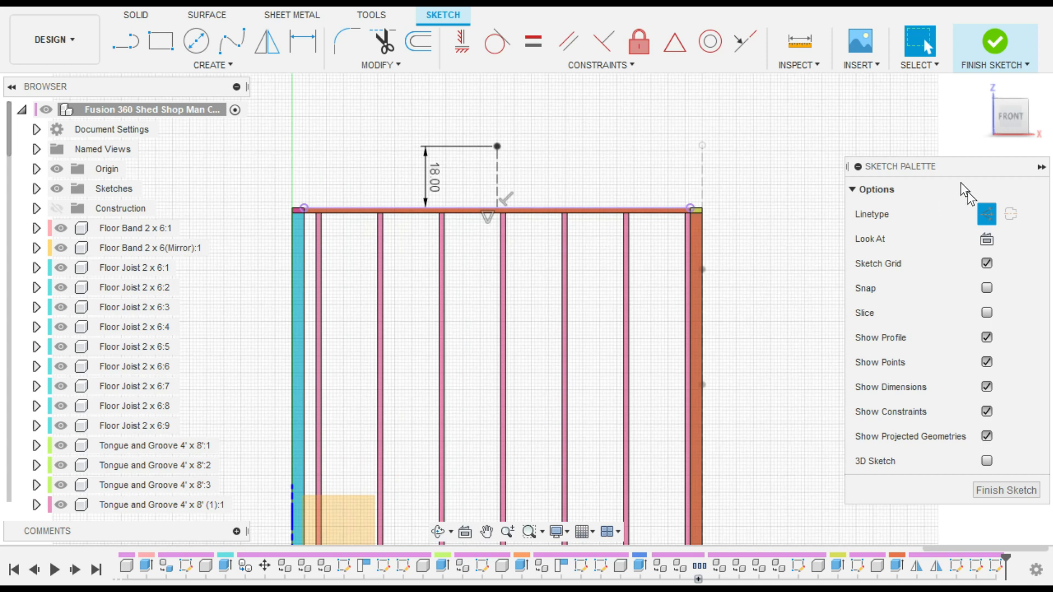
Step: Turn off the construction linetype and project the pink plate's outer end edge and the dashed vertical sketch line at the opposite wall end
{"action": "left_click", "coordinate": [987, 214]}
{"action": "key", "text": "l"}
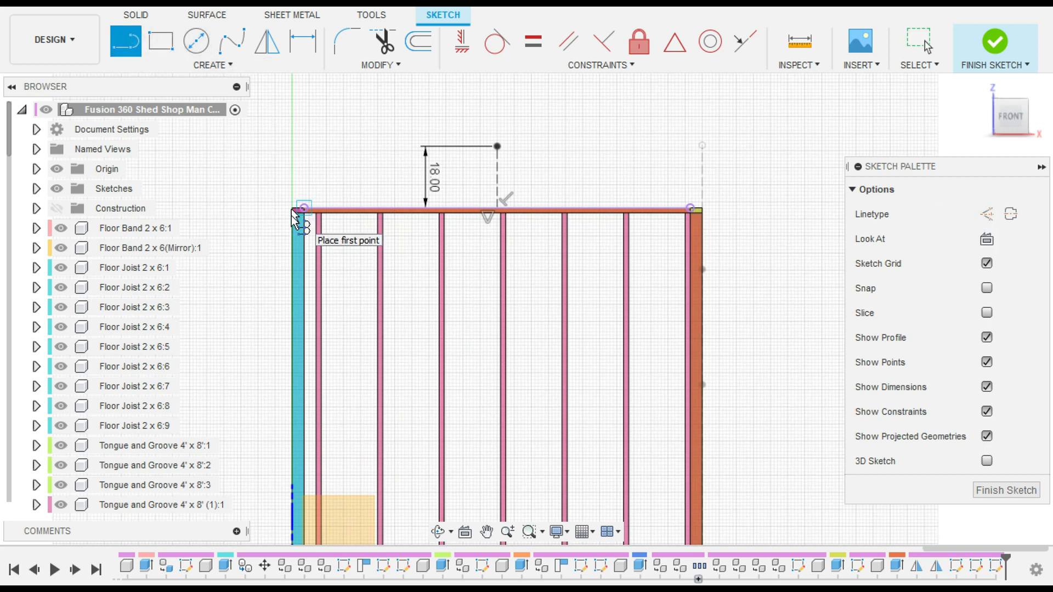
{"action": "scroll", "coordinate": [299, 213], "scroll_direction": "up", "scroll_amount": 1}
{"action": "scroll", "coordinate": [296, 212], "scroll_direction": "up", "scroll_amount": 1}
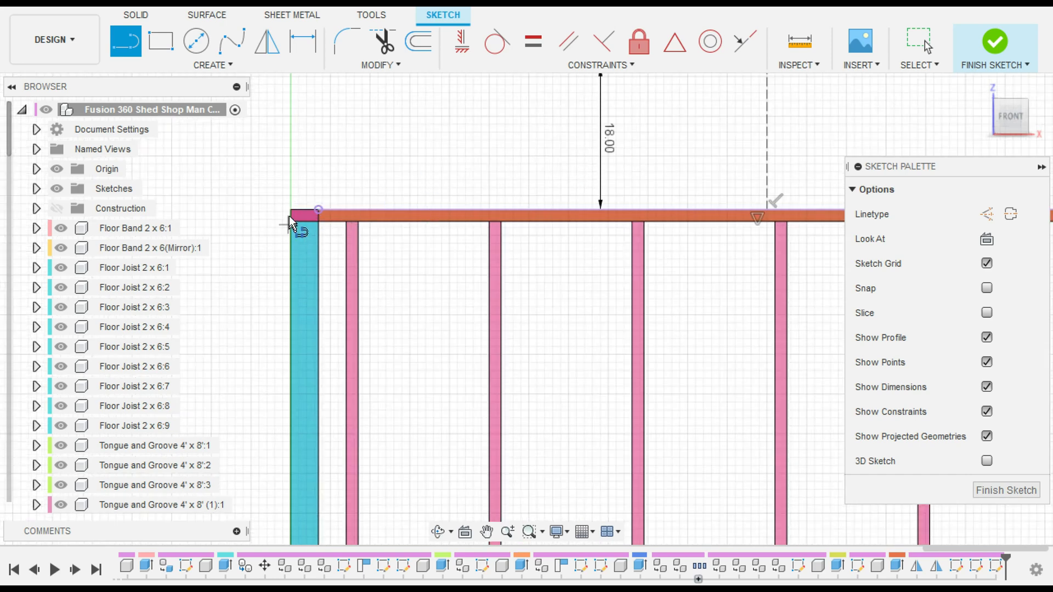
{"action": "key", "text": "p"}
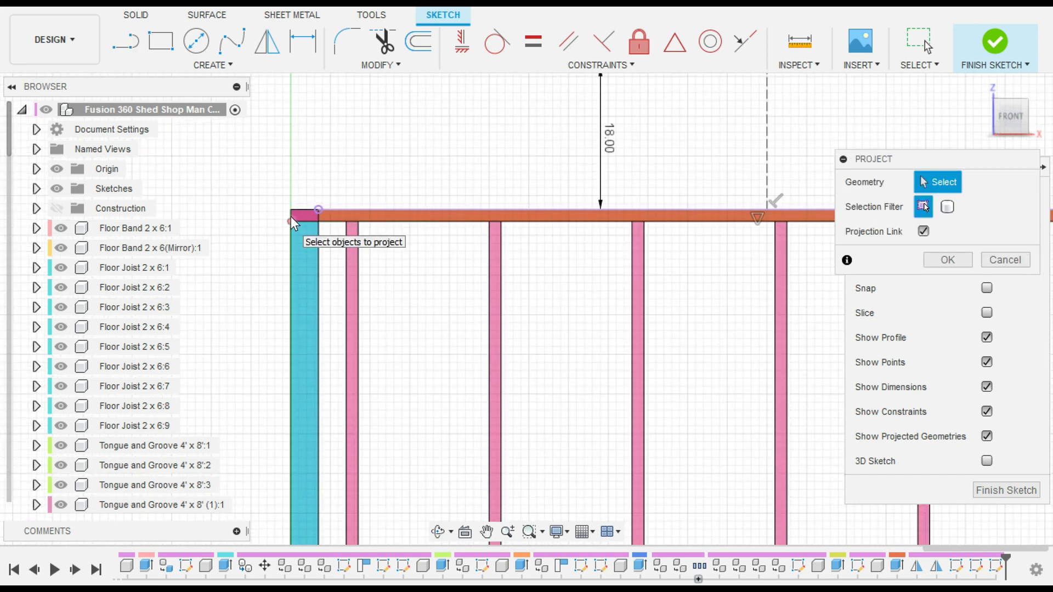
{"action": "scroll", "coordinate": [290, 217], "scroll_direction": "up", "scroll_amount": 1}
{"action": "left_click", "coordinate": [291, 214]}
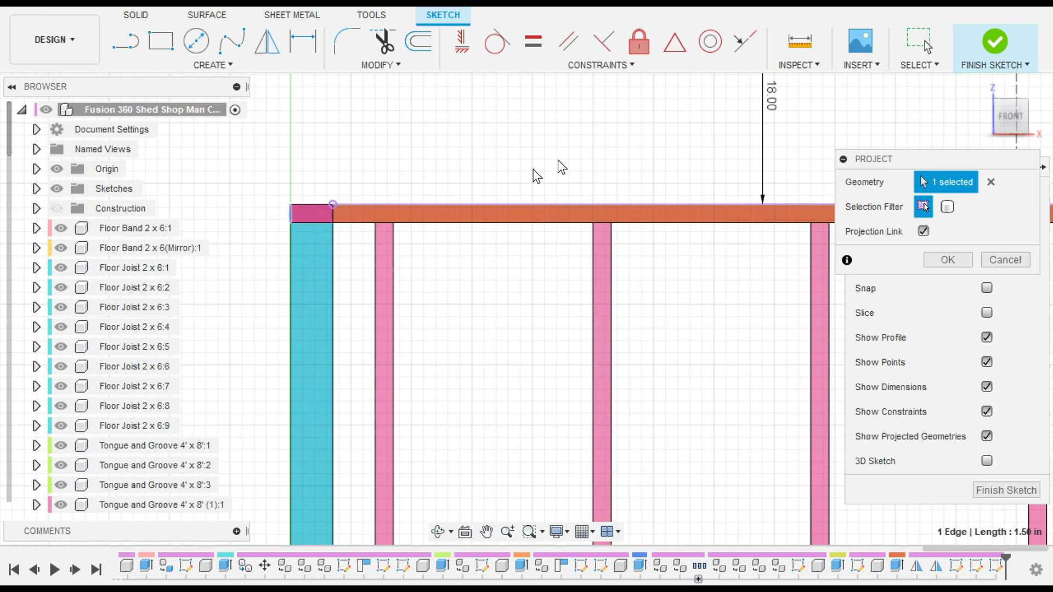
{"action": "scroll", "coordinate": [658, 160], "scroll_direction": "down", "scroll_amount": 2}
{"action": "middle_click_drag", "start_coordinate": [631, 164], "coordinate": [121, 211]}
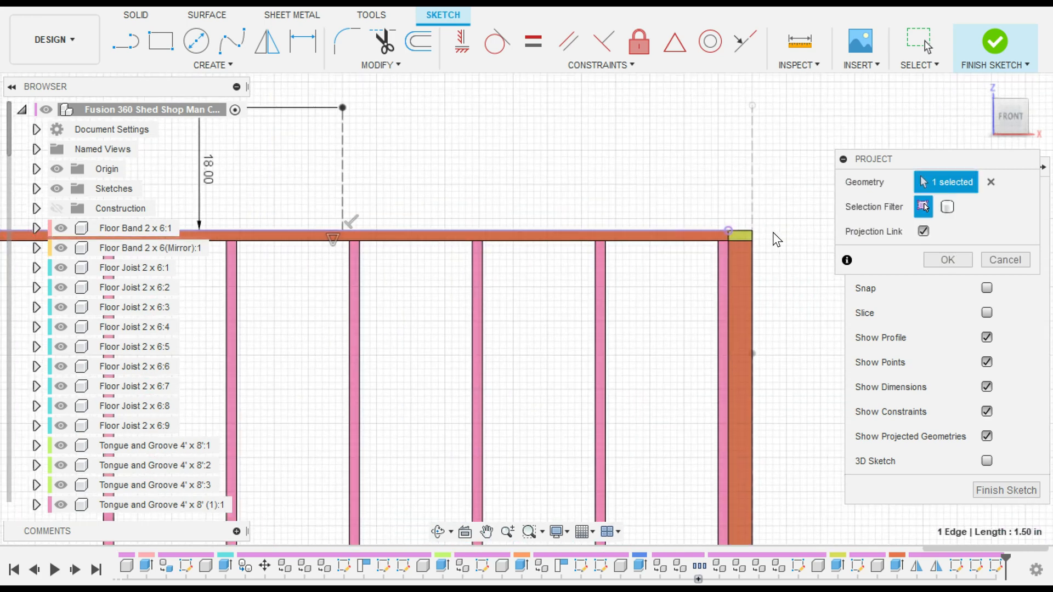
{"action": "scroll", "coordinate": [757, 243], "scroll_direction": "up", "scroll_amount": 1}
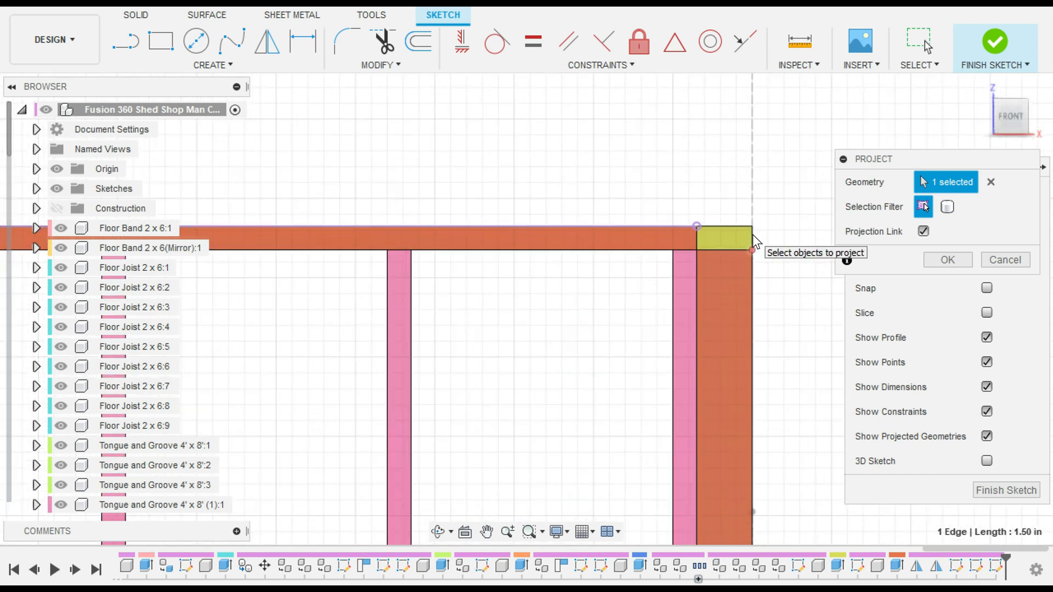
{"action": "left_click", "coordinate": [753, 243]}
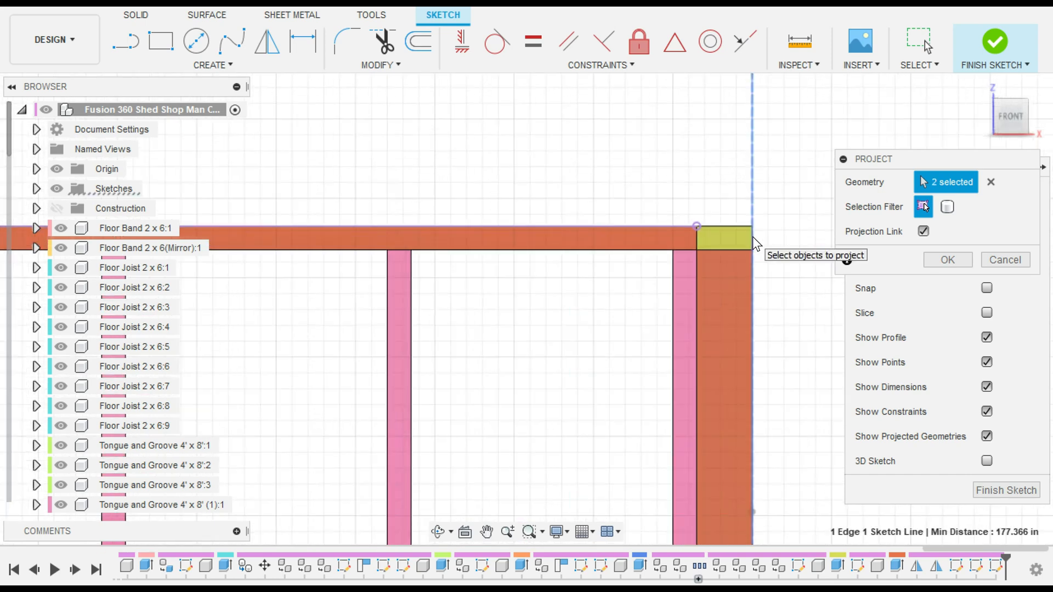
{"action": "left_click", "coordinate": [947, 260]}
Step: Close the projection and draw a sloped rafter line from the 18 in construction line's upper end to the wall's outer top corner
{"action": "scroll", "coordinate": [384, 175], "scroll_direction": "down", "scroll_amount": 2}
{"action": "left_click", "coordinate": [22, 110]}
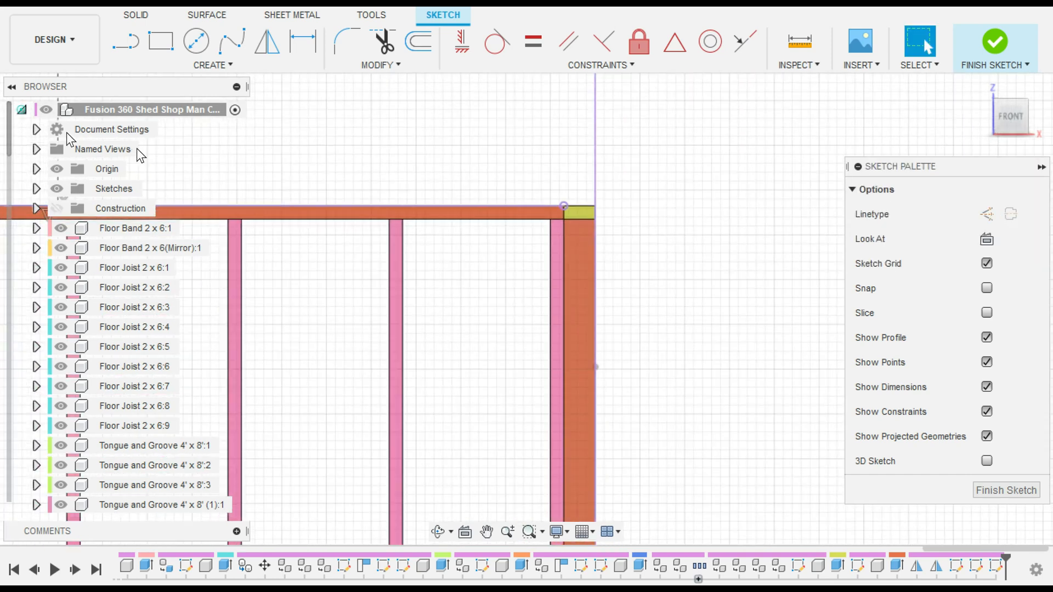
{"action": "scroll", "coordinate": [251, 159], "scroll_direction": "down", "scroll_amount": 3}
{"action": "mouse_move", "coordinate": [315, 174]}
{"action": "middle_mouse_down"}
{"action": "mouse_move", "coordinate": [564, 238]}
{"action": "mouse_move", "coordinate": [560, 254]}
{"action": "middle_mouse_up"}
{"action": "left_click", "coordinate": [125, 42]}
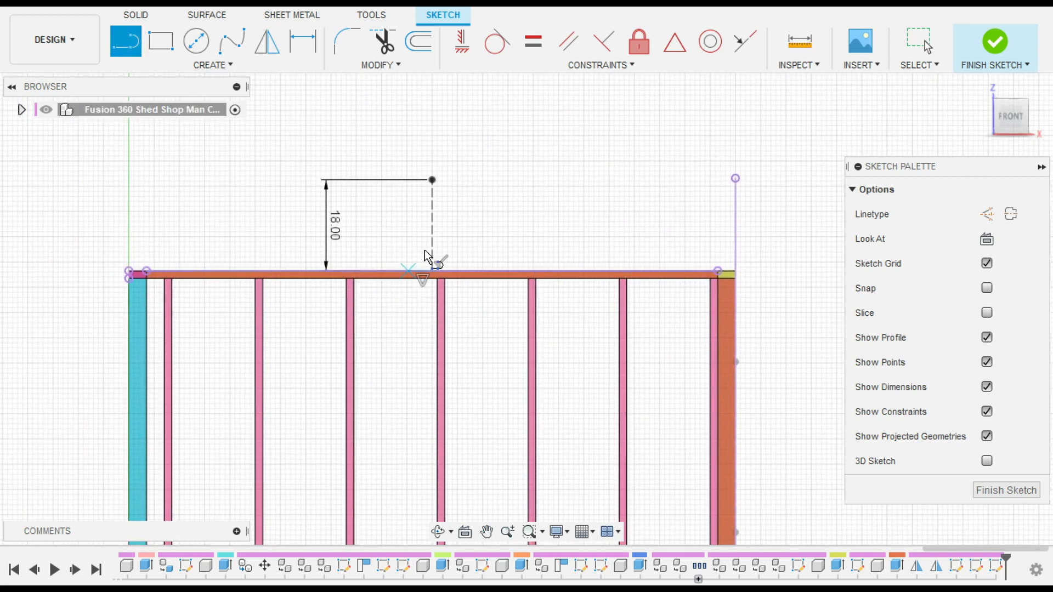
{"action": "left_click", "coordinate": [432, 179]}
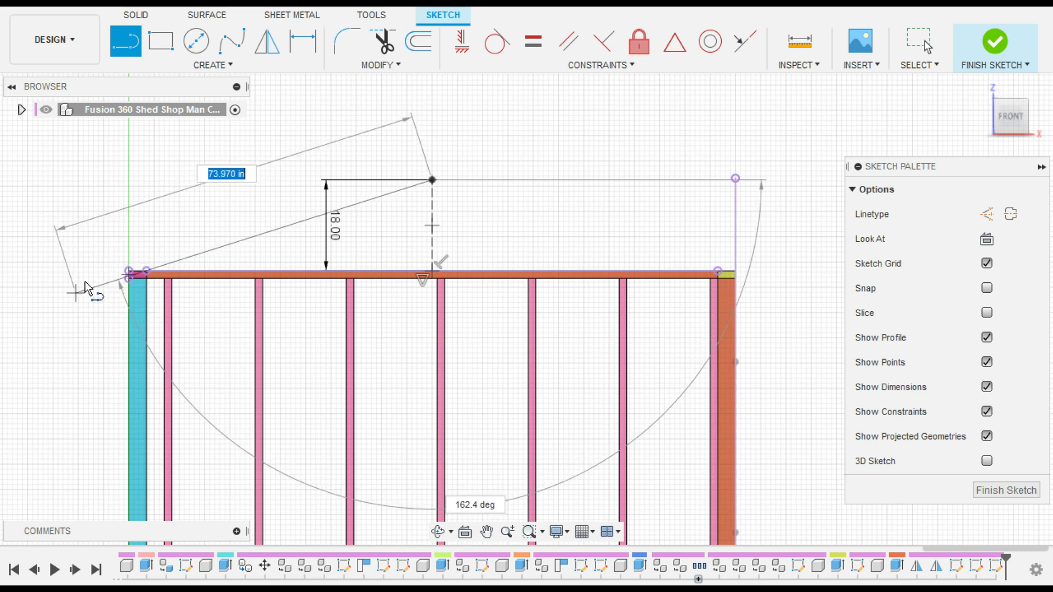
{"action": "left_click", "coordinate": [130, 271]}
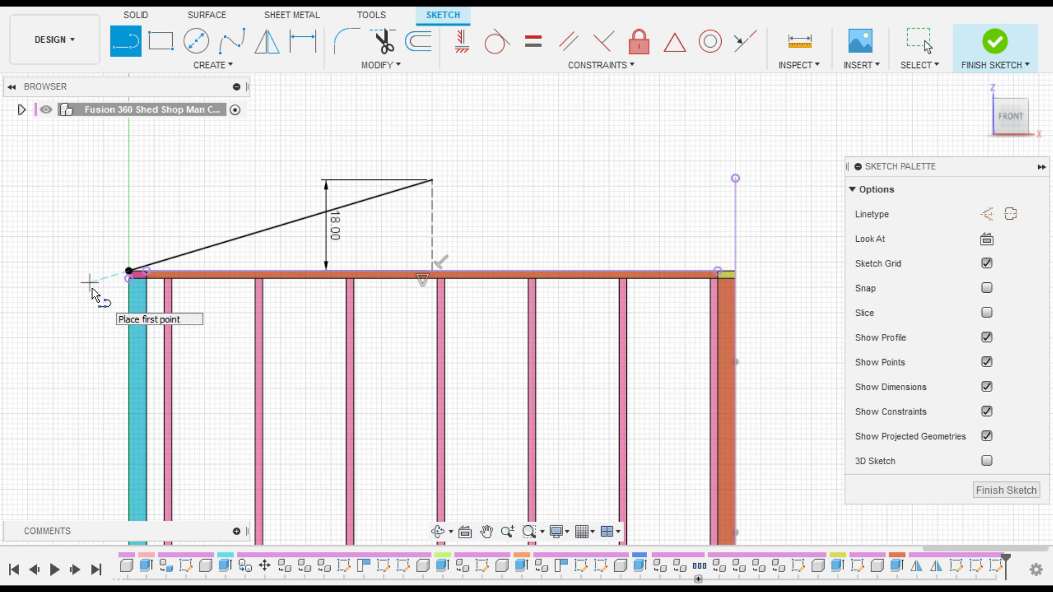
Step: Draw a short overhang line from outside the wall to its outer top corner, parallel to the sloped rafter line
{"action": "left_click", "coordinate": [89, 282]}
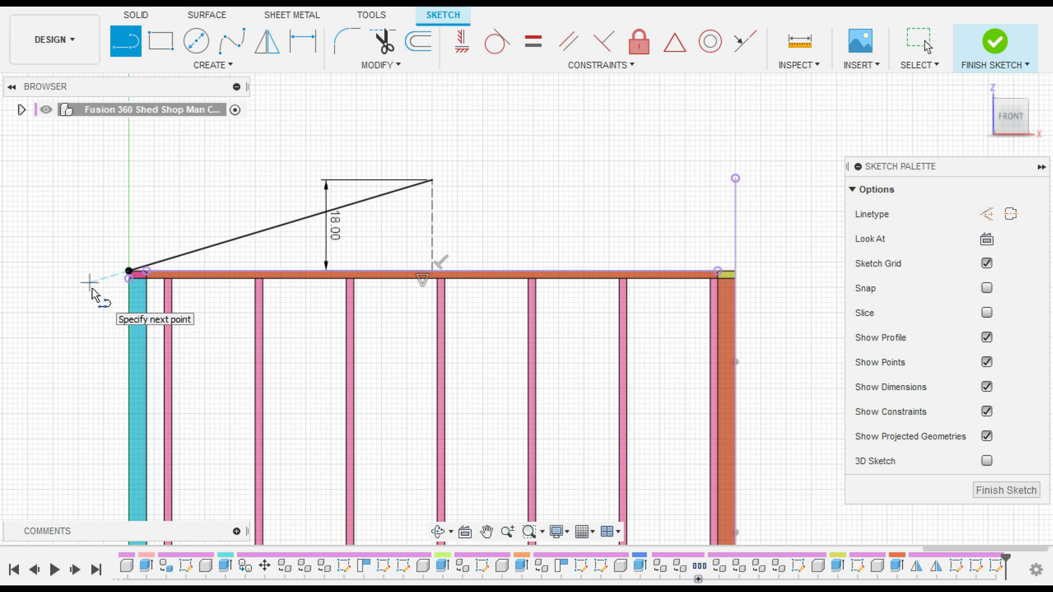
{"action": "left_click", "coordinate": [128, 273]}
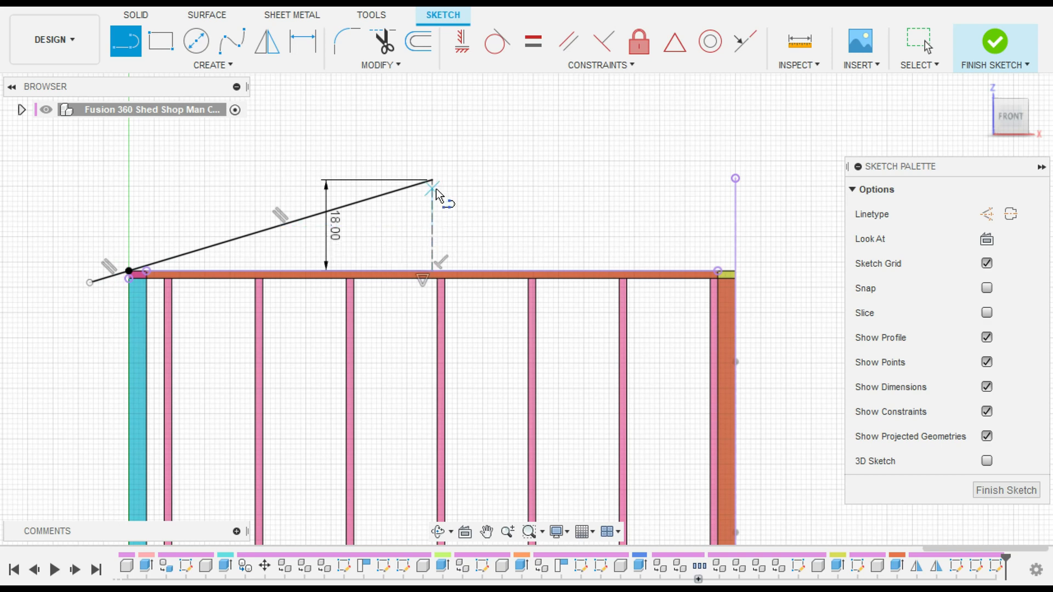
{"action": "scroll", "coordinate": [449, 192], "scroll_direction": "down", "scroll_amount": 1}
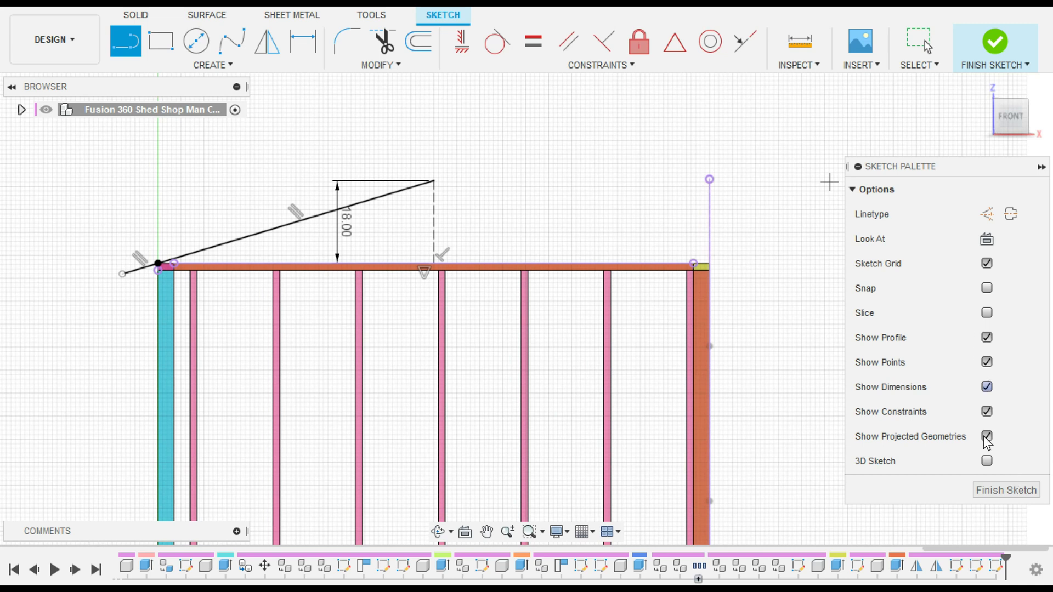
{"action": "left_click", "coordinate": [1002, 490]}
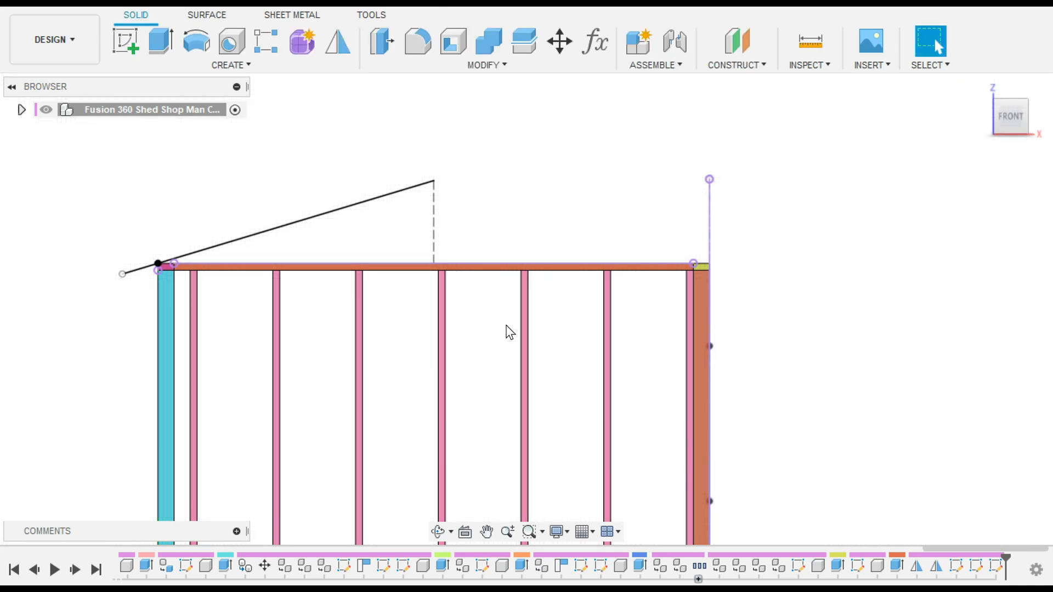
{"action": "left_click", "coordinate": [278, 228]}
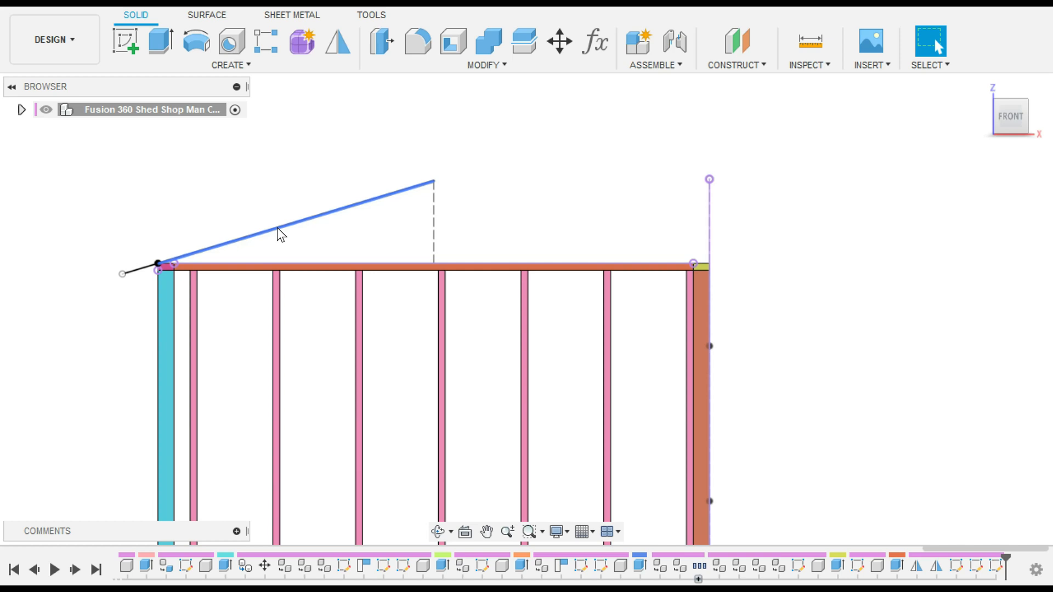
{"action": "left_click", "coordinate": [153, 265]}
{"action": "left_click", "coordinate": [225, 245], "text": "ctrl"}
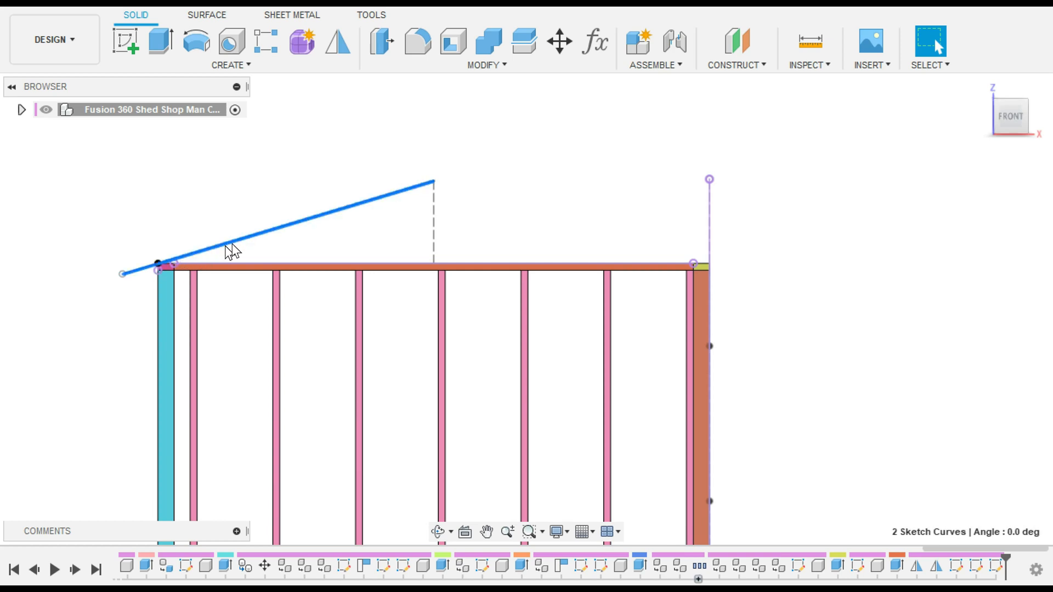
{"action": "left_click", "coordinate": [340, 43]}
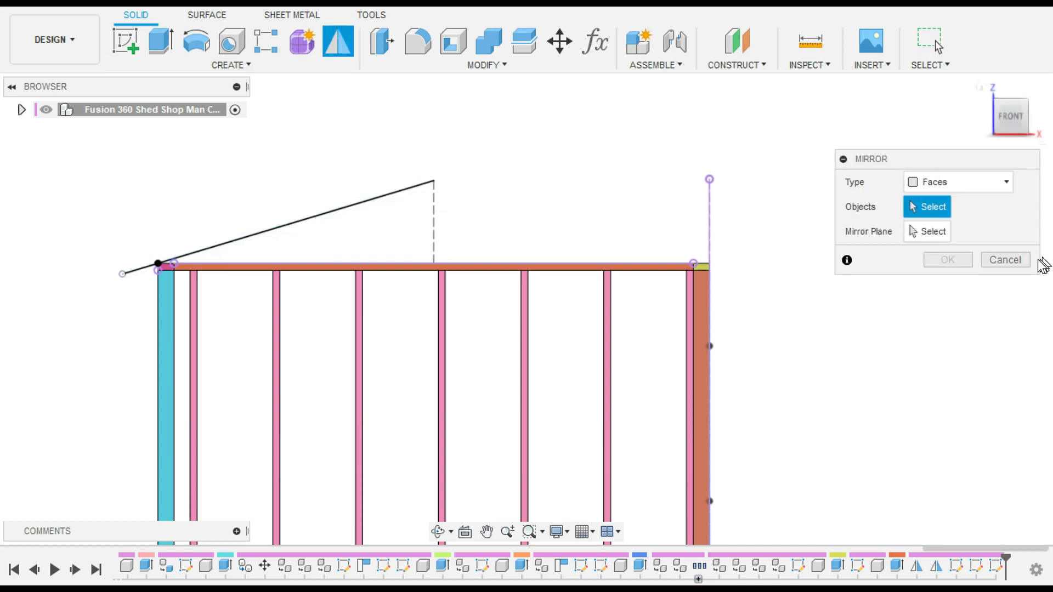
{"action": "left_click", "coordinate": [1006, 261]}
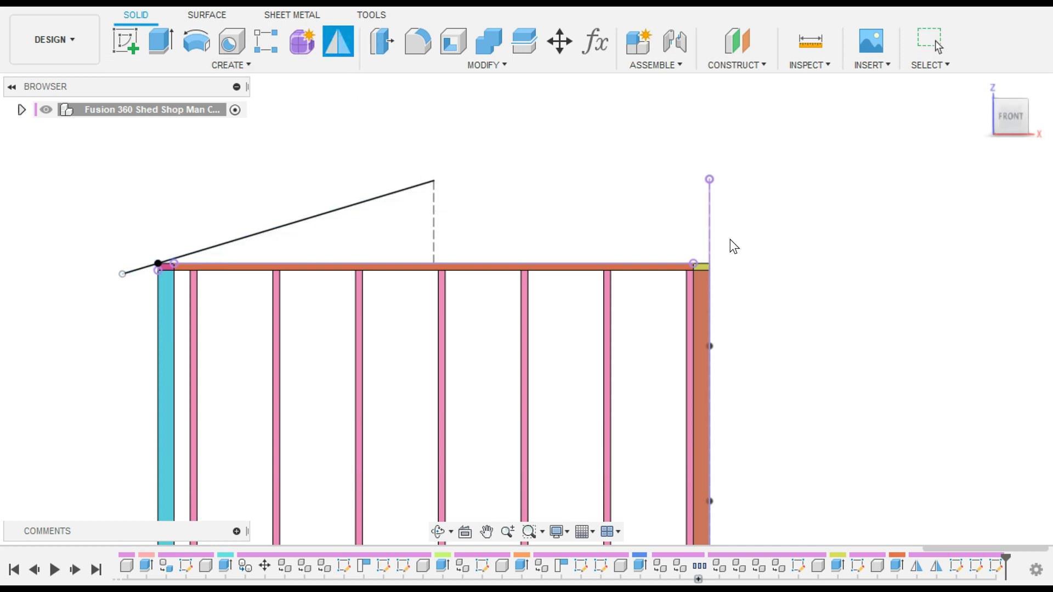
{"action": "left_click", "coordinate": [404, 190]}
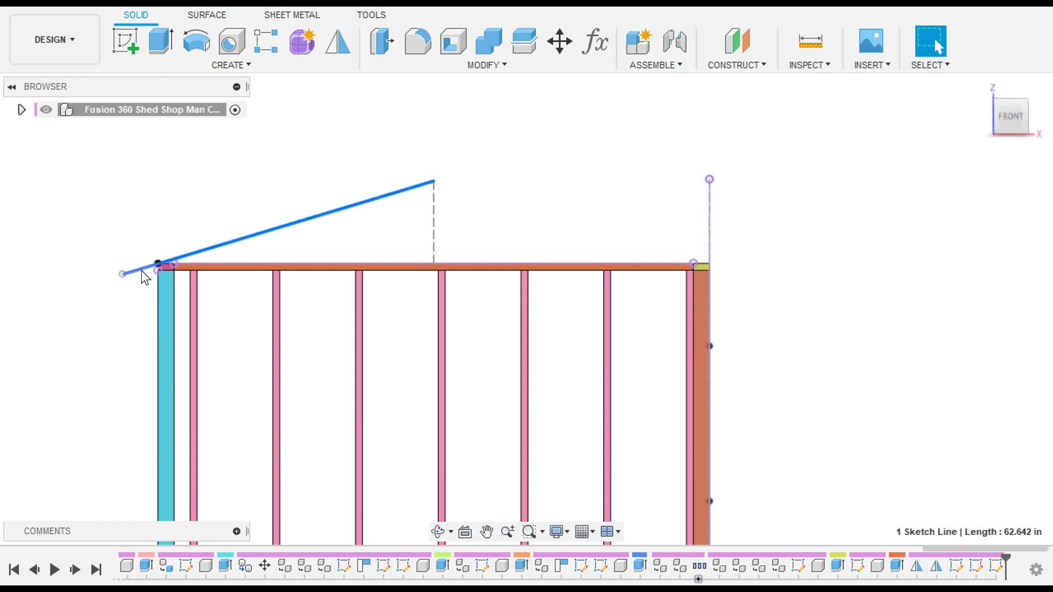
{"action": "left_click", "coordinate": [143, 271], "text": "ctrl"}
{"action": "left_click", "coordinate": [233, 70]}
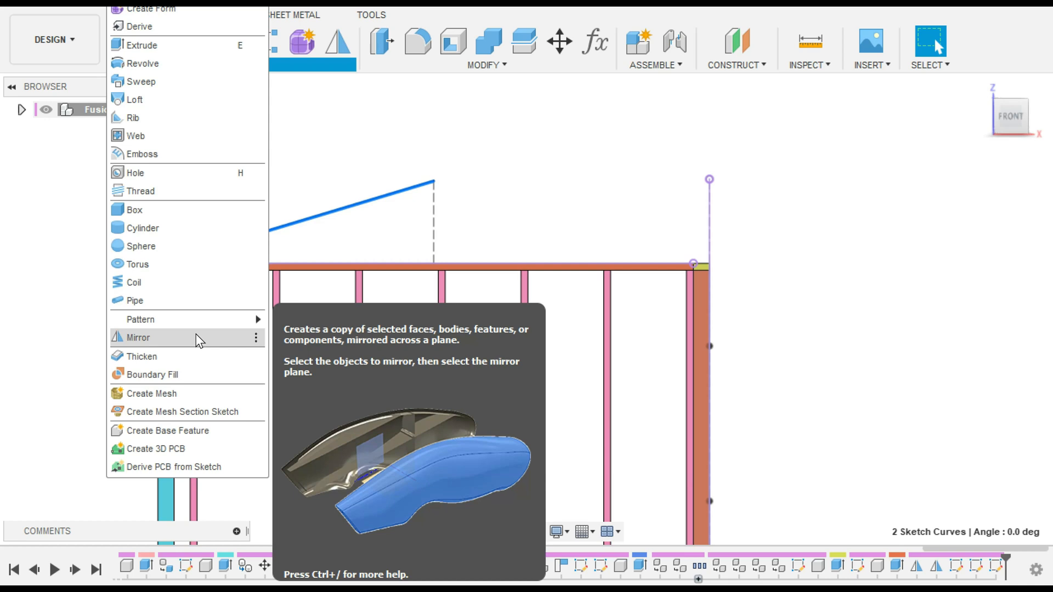
{"action": "left_click", "coordinate": [196, 337]}
{"action": "left_click", "coordinate": [927, 231]}
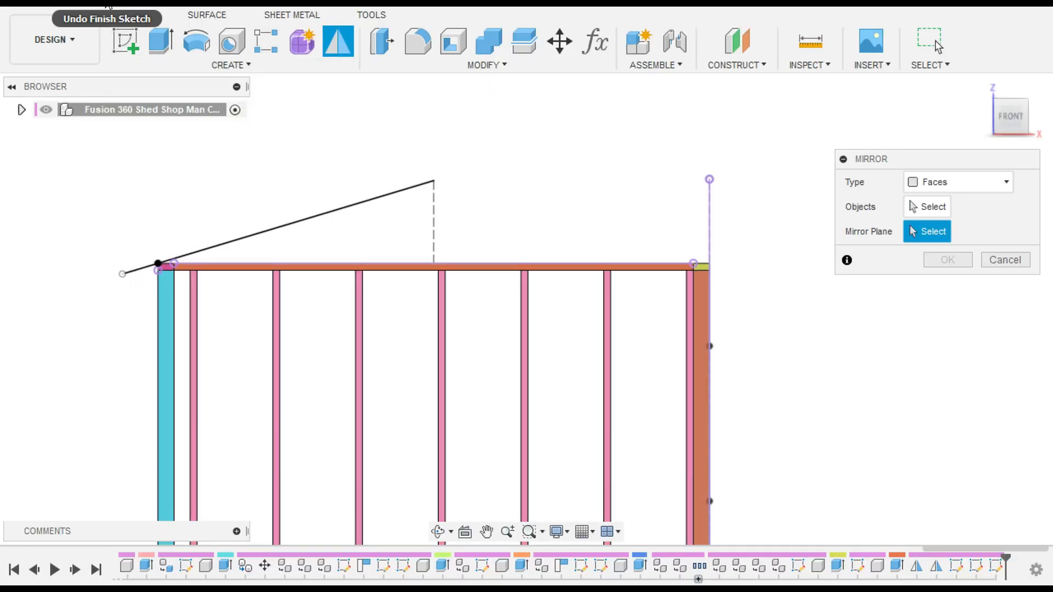
{"action": "key", "text": "Escape"}
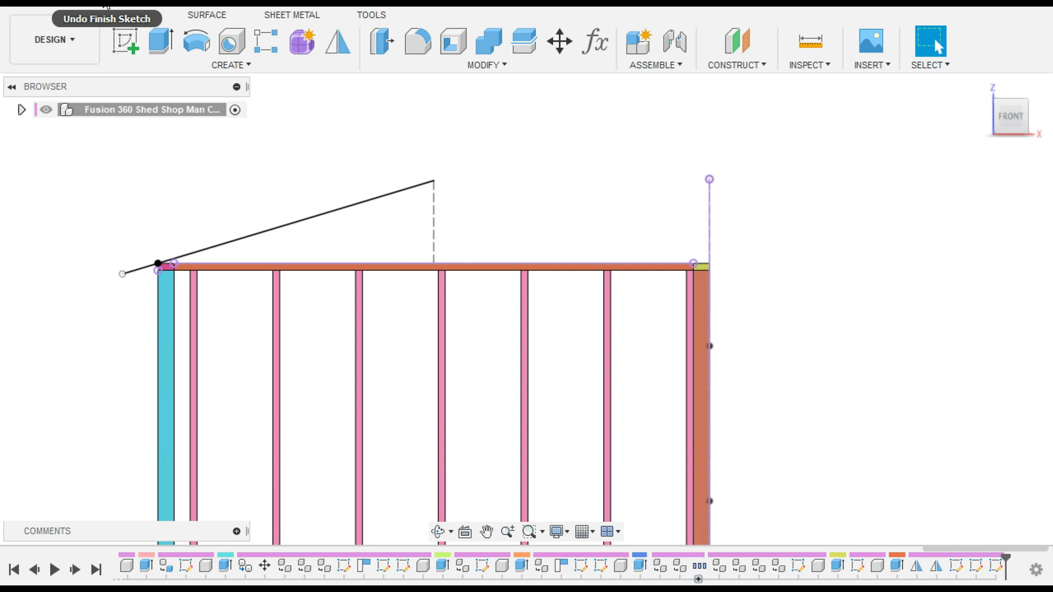
{"action": "left_click", "coordinate": [106, 5]}
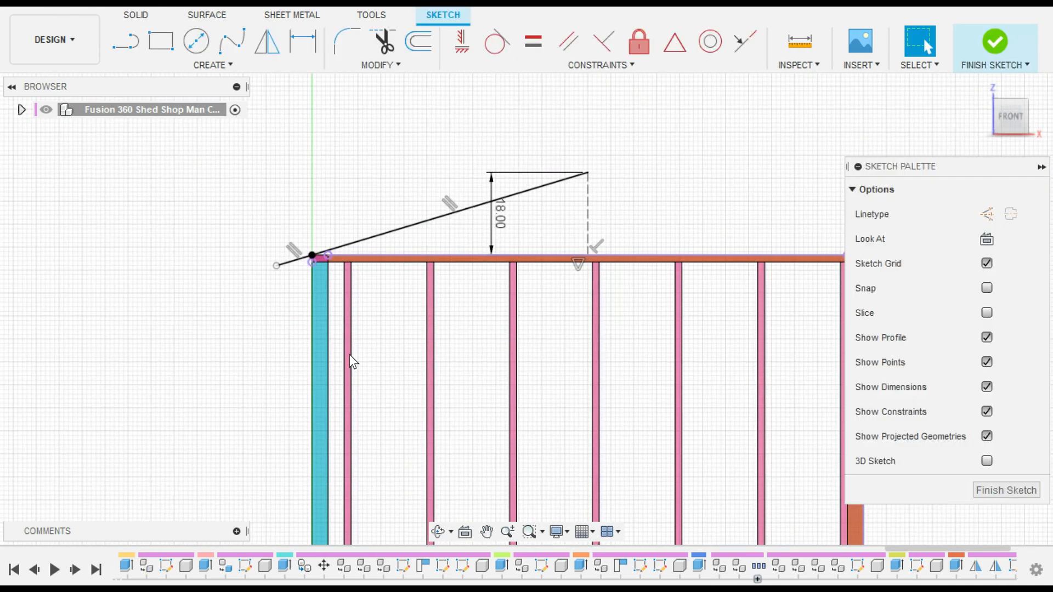
Step: Draw a 3.5 in line upward from the overhang line's outer end, perpendicular to the slope
{"action": "left_click", "coordinate": [130, 42]}
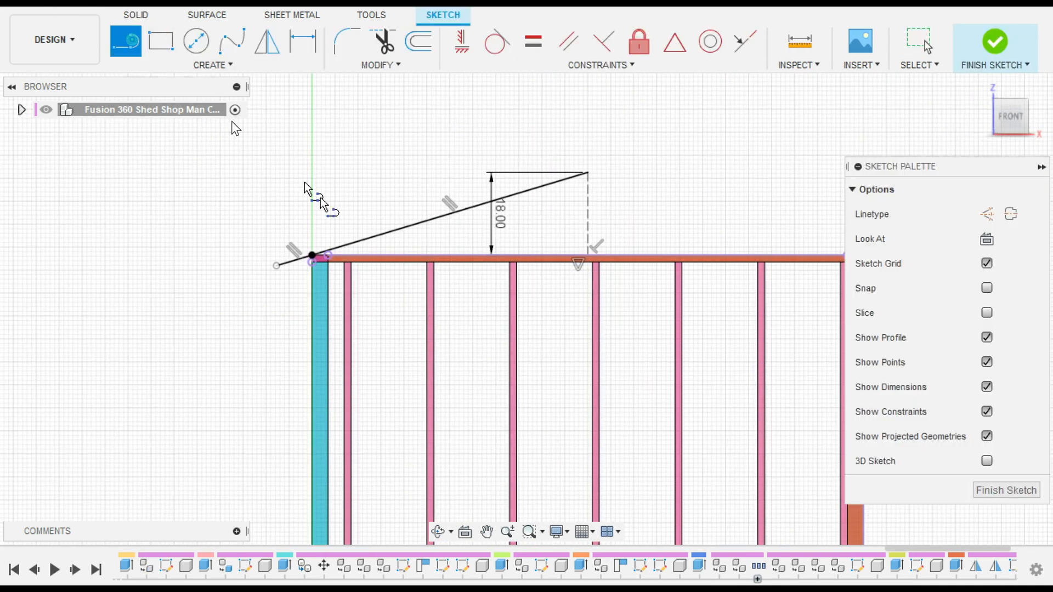
{"action": "left_click", "coordinate": [276, 266]}
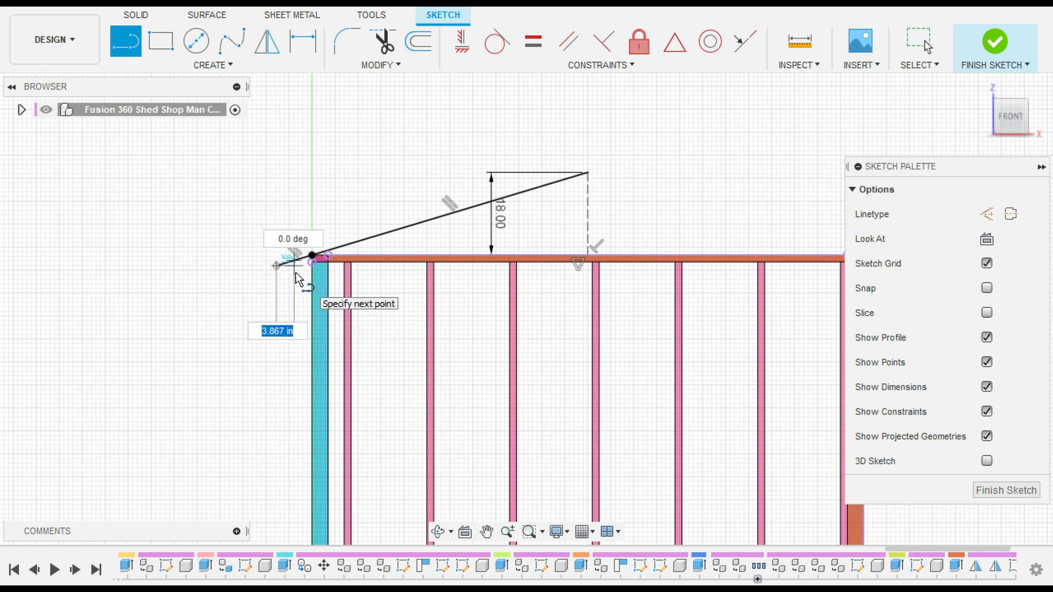
{"action": "scroll", "coordinate": [274, 255], "scroll_direction": "up", "scroll_amount": 5}
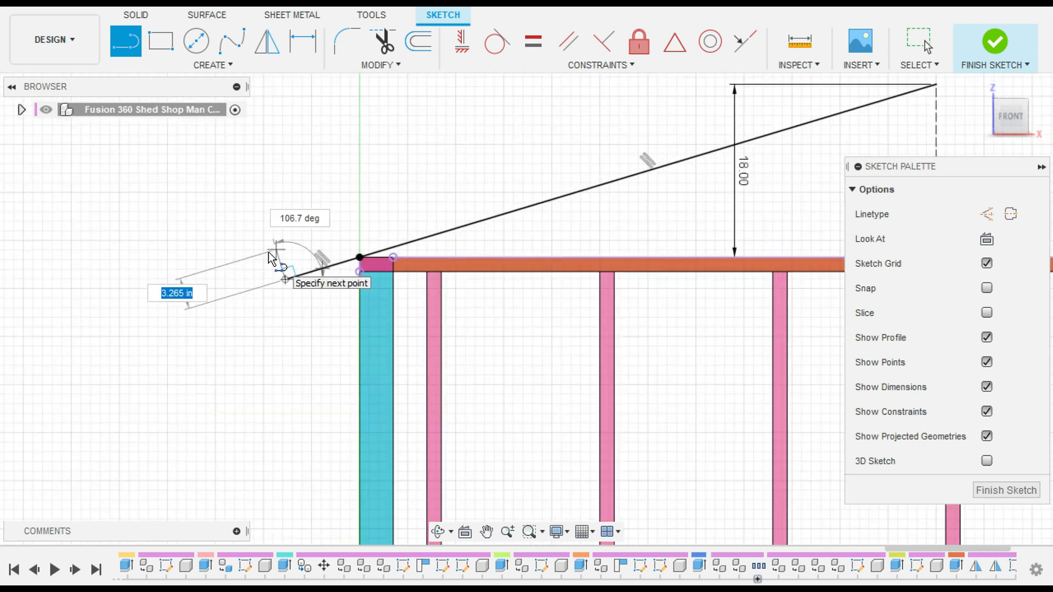
{"action": "scroll", "coordinate": [272, 259], "scroll_direction": "up", "scroll_amount": 2}
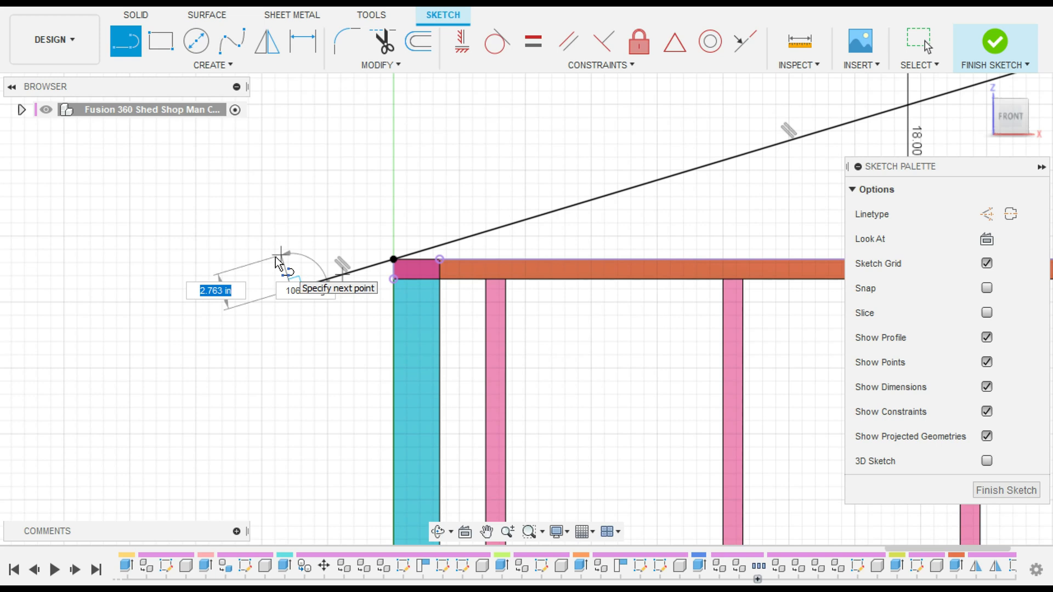
{"action": "type", "text": "3.5"}
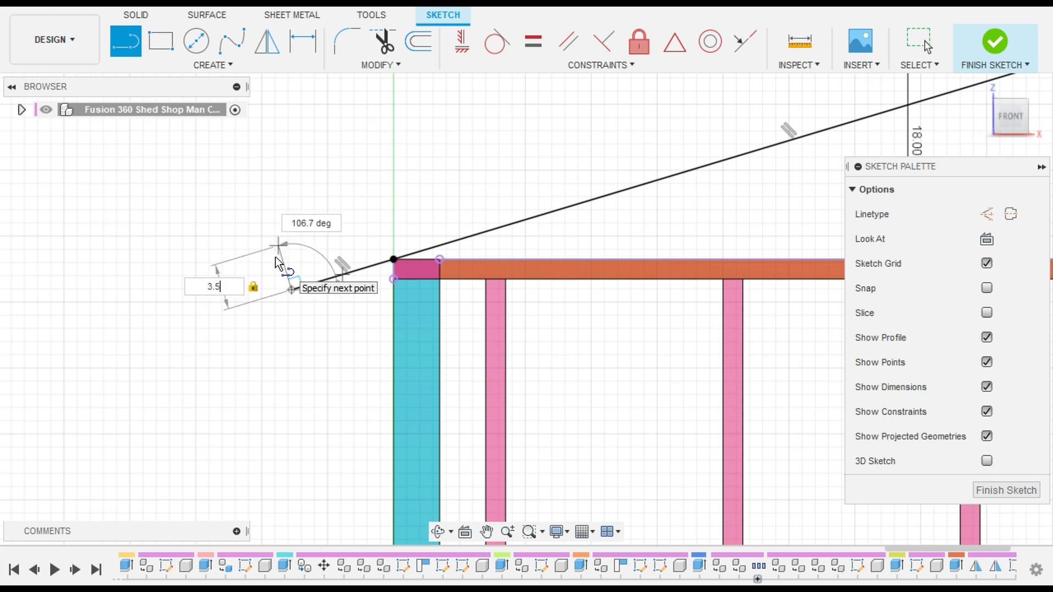
{"action": "key", "text": "Return"}
{"action": "scroll", "coordinate": [318, 241], "scroll_direction": "up", "scroll_amount": 1}
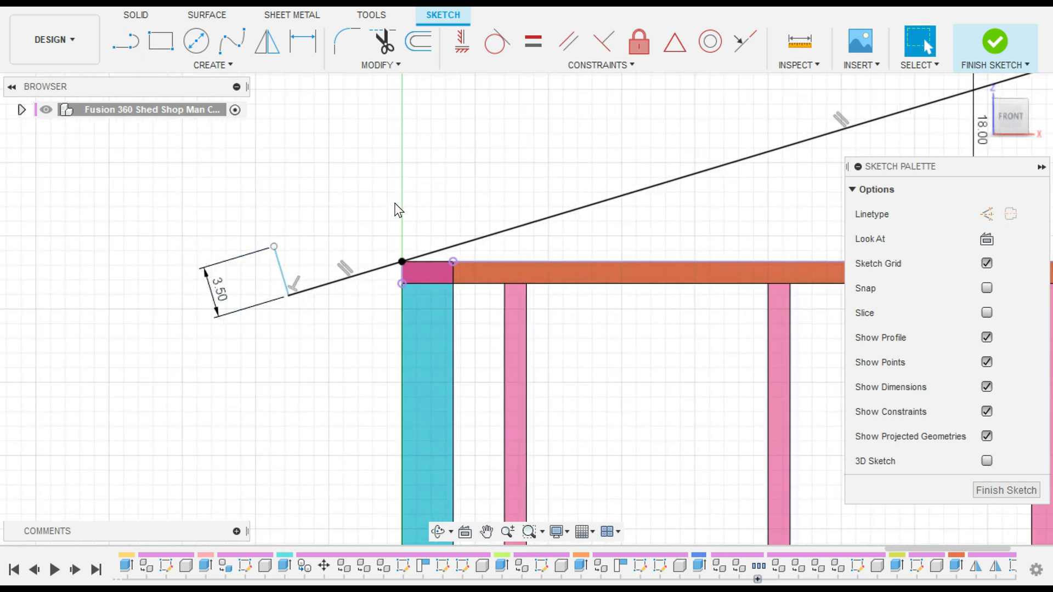
{"action": "scroll", "coordinate": [403, 207], "scroll_direction": "down", "scroll_amount": 4}
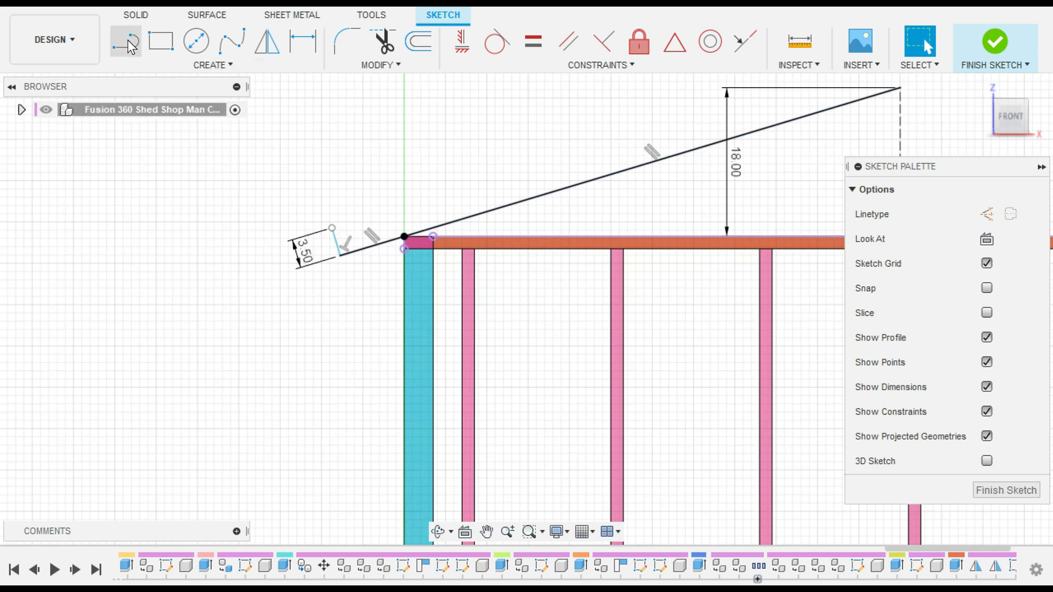
{"action": "key", "text": "l"}
{"action": "left_click", "coordinate": [338, 225]}
{"action": "scroll", "coordinate": [670, 106], "scroll_direction": "down", "scroll_amount": 1}
{"action": "middle_click_drag", "start_coordinate": [671, 106], "coordinate": [327, 259]}
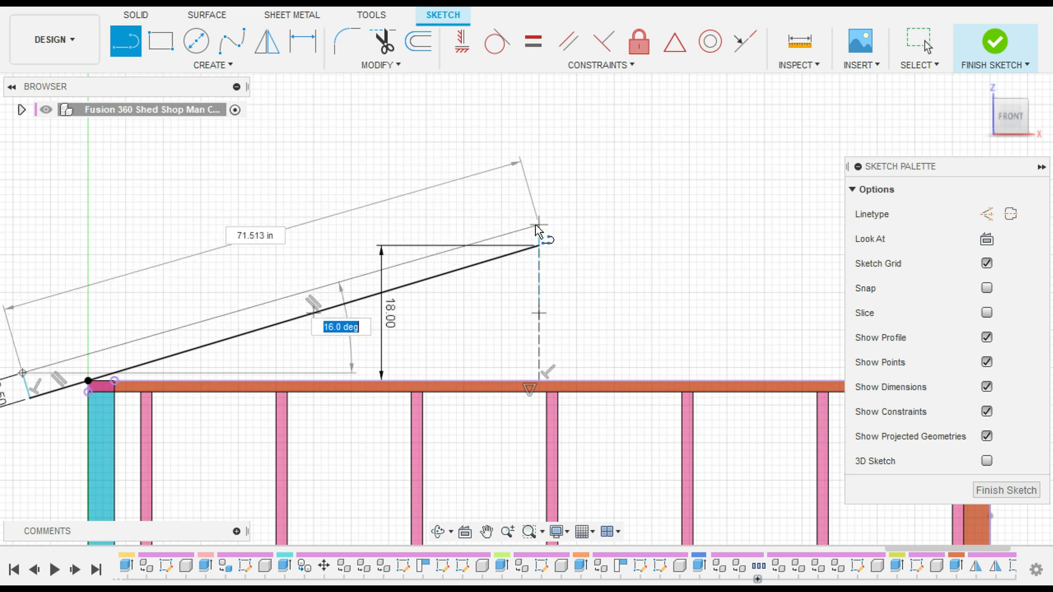
{"action": "key", "text": "Escape"}
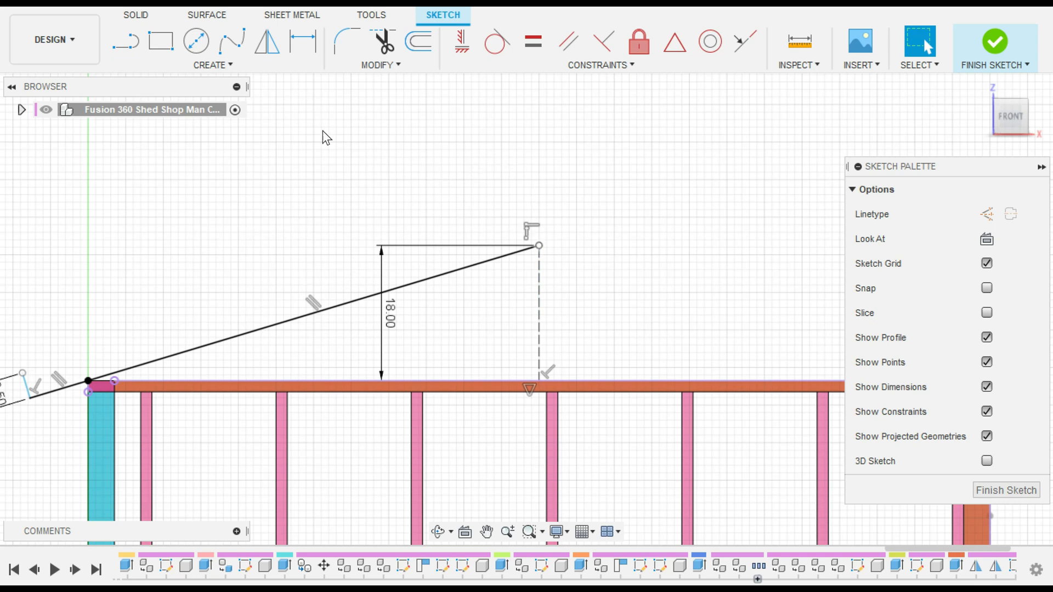
Step: Draw a vertical line about 7.6 in long upward from the rafter line's peak, in line with the construction line
{"action": "left_click", "coordinate": [128, 43]}
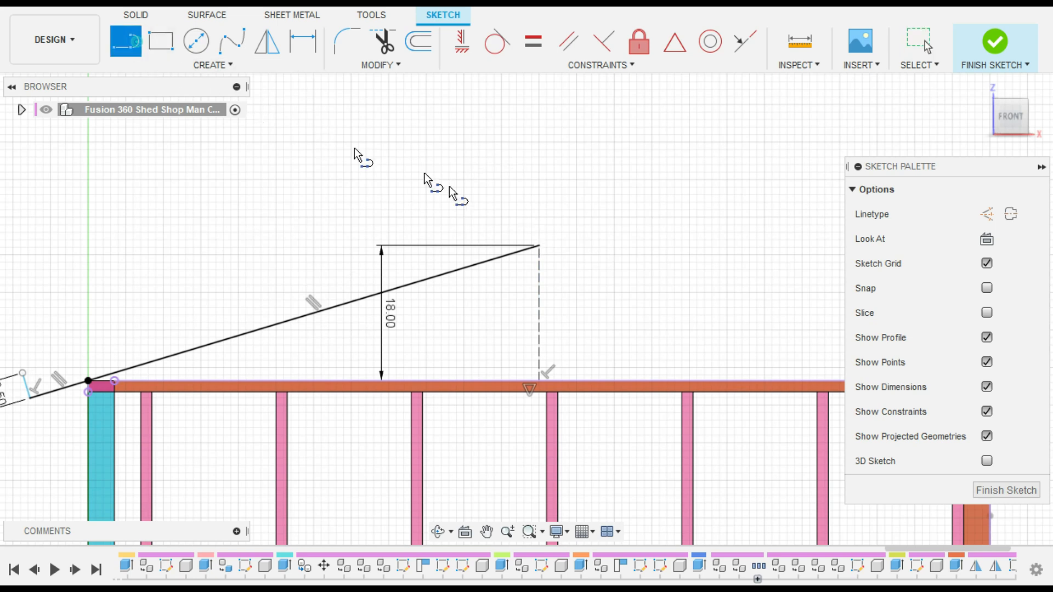
{"action": "left_click", "coordinate": [539, 247]}
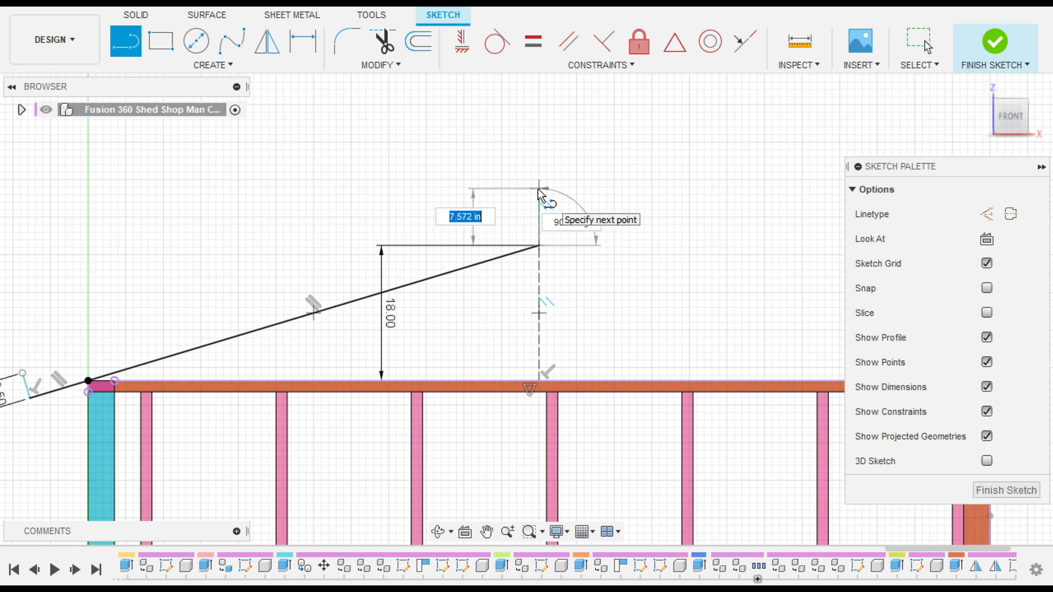
{"action": "left_click", "coordinate": [538, 189]}
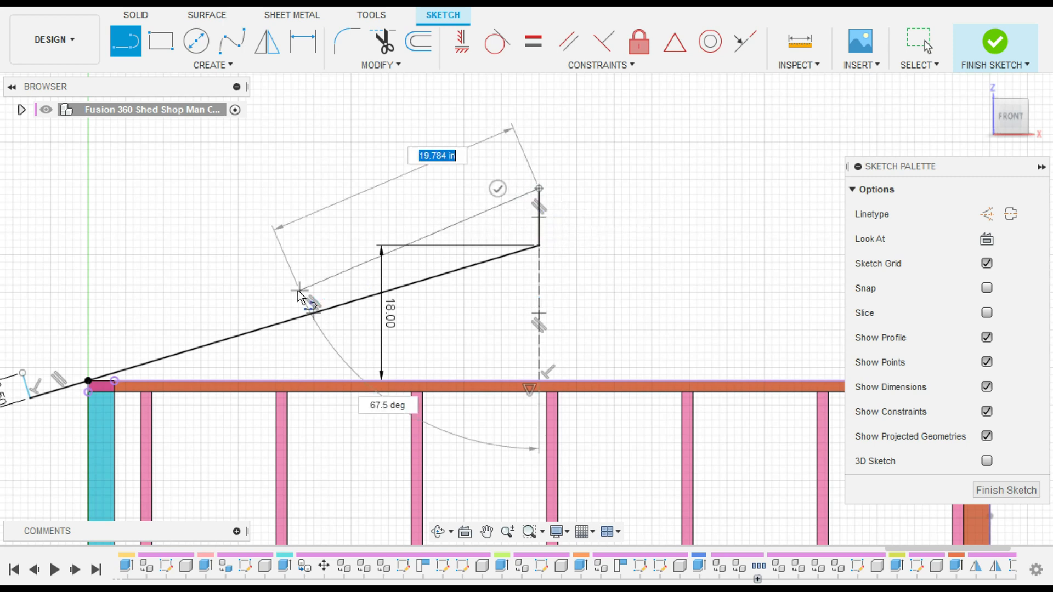
{"action": "key", "text": "Escape"}
{"action": "mouse_move", "coordinate": [80, 240]}
{"action": "middle_mouse_down"}
{"action": "mouse_move", "coordinate": [101, 235]}
{"action": "mouse_move", "coordinate": [115, 209]}
{"action": "middle_mouse_up"}
{"action": "left_click", "coordinate": [126, 41]}
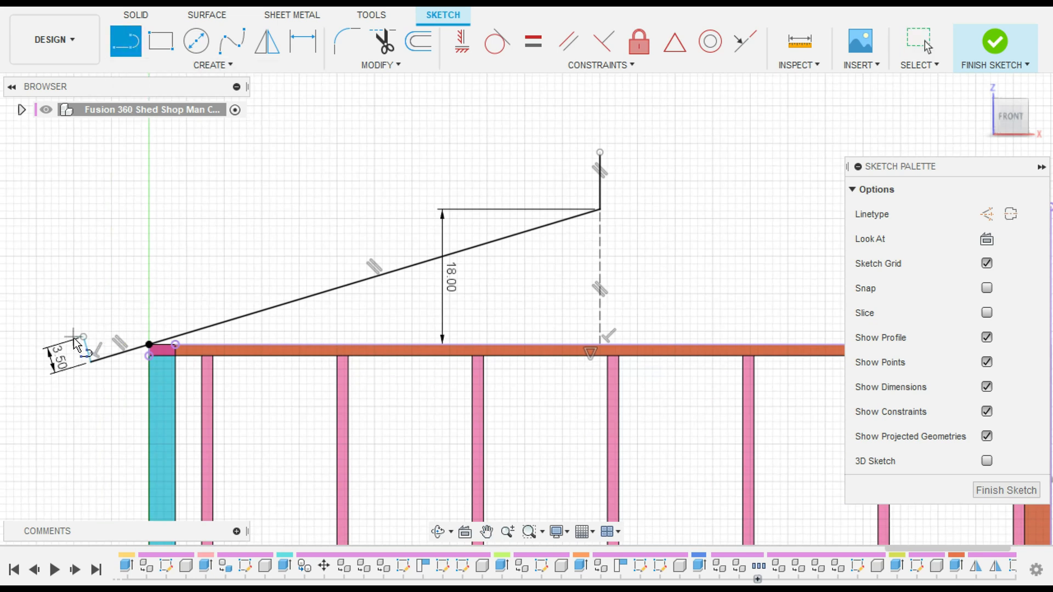
{"action": "left_click", "coordinate": [85, 346]}
{"action": "left_click", "coordinate": [143, 309]}
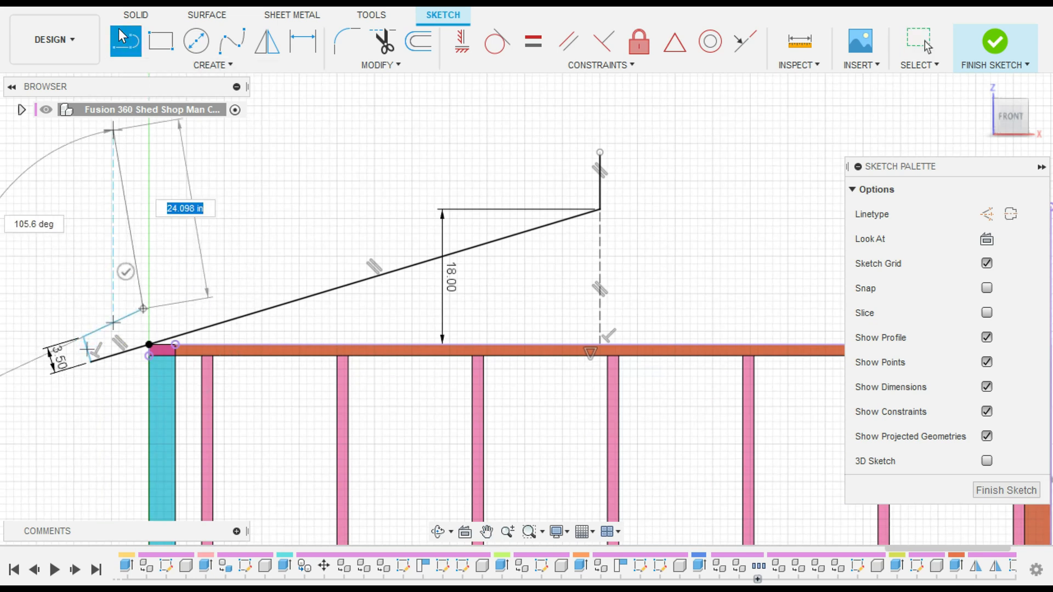
{"action": "key", "text": "Escape"}
{"action": "left_click", "coordinate": [103, 5]}
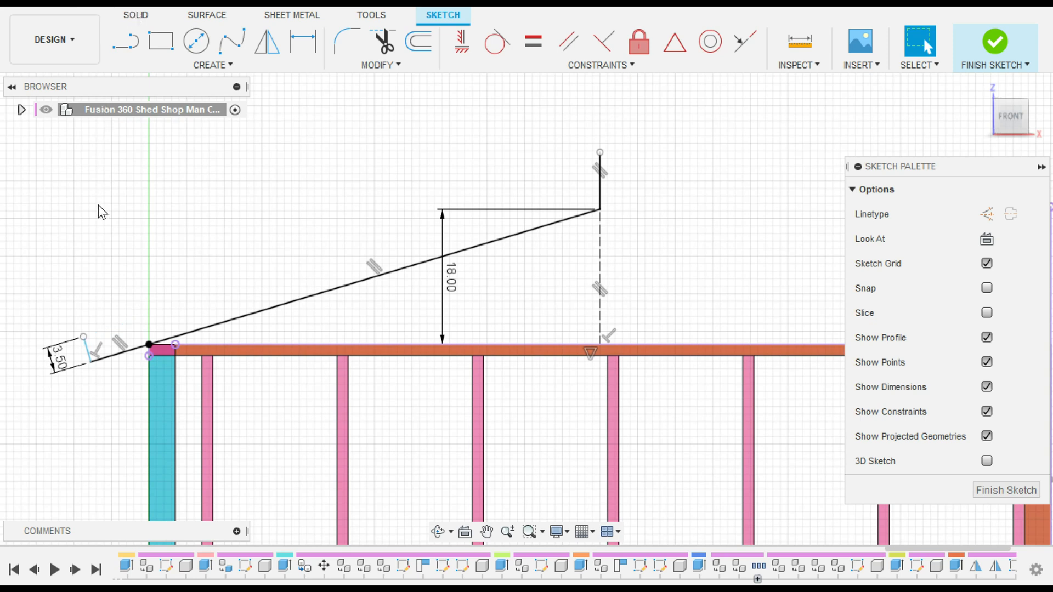
Step: Draw the rafter's upper edge parallel to the slope, from the 3.5 in line's end to the peak's vertical line, and trim the excess above it
{"action": "left_click", "coordinate": [125, 41]}
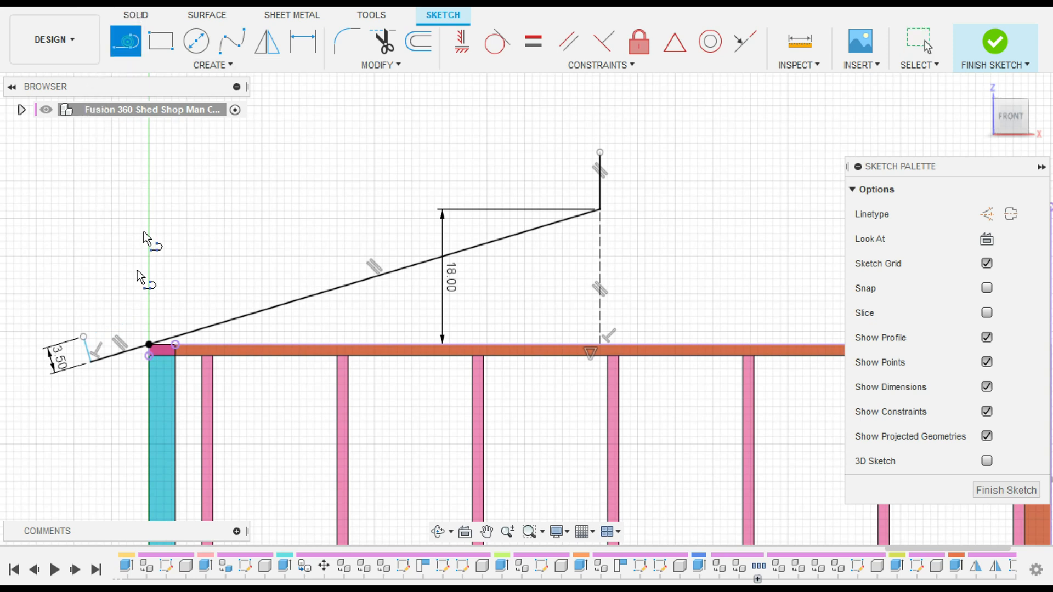
{"action": "left_click", "coordinate": [83, 336]}
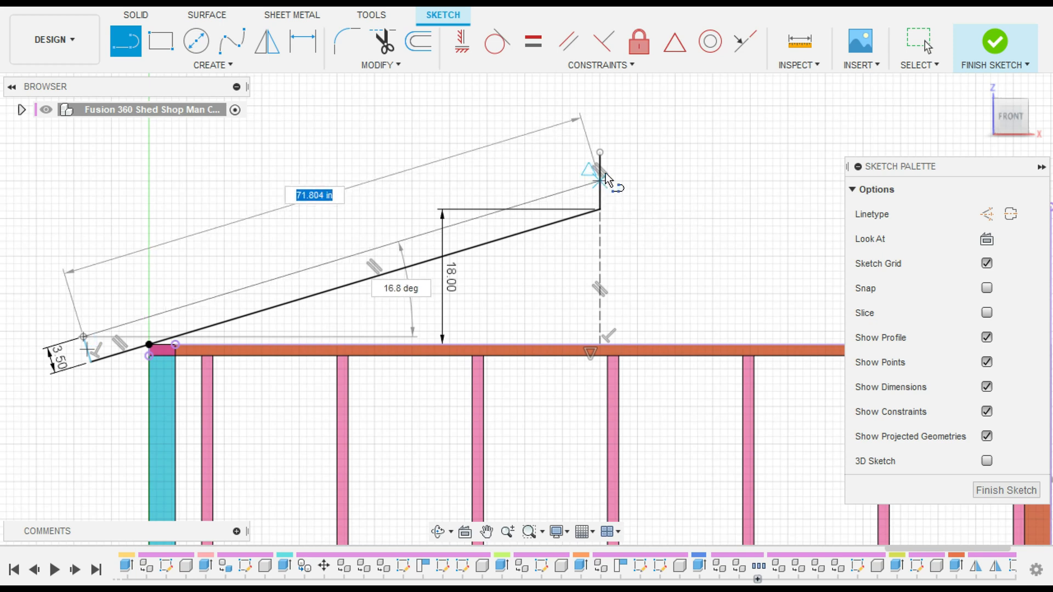
{"action": "scroll", "coordinate": [604, 184], "scroll_direction": "up", "scroll_amount": 1}
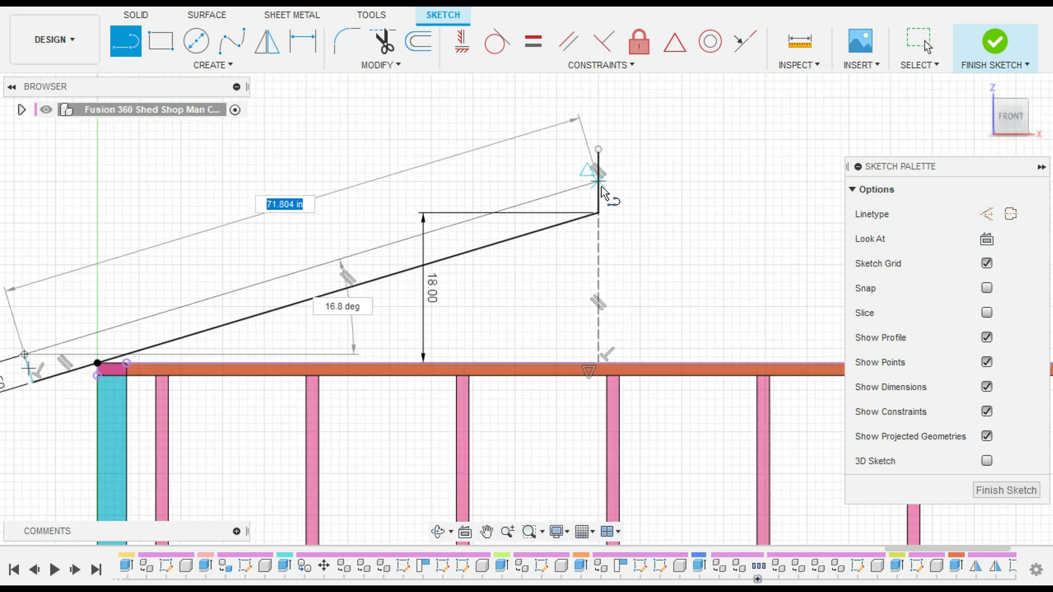
{"action": "left_click", "coordinate": [598, 181]}
{"action": "scroll", "coordinate": [405, 228], "scroll_direction": "down", "scroll_amount": 1}
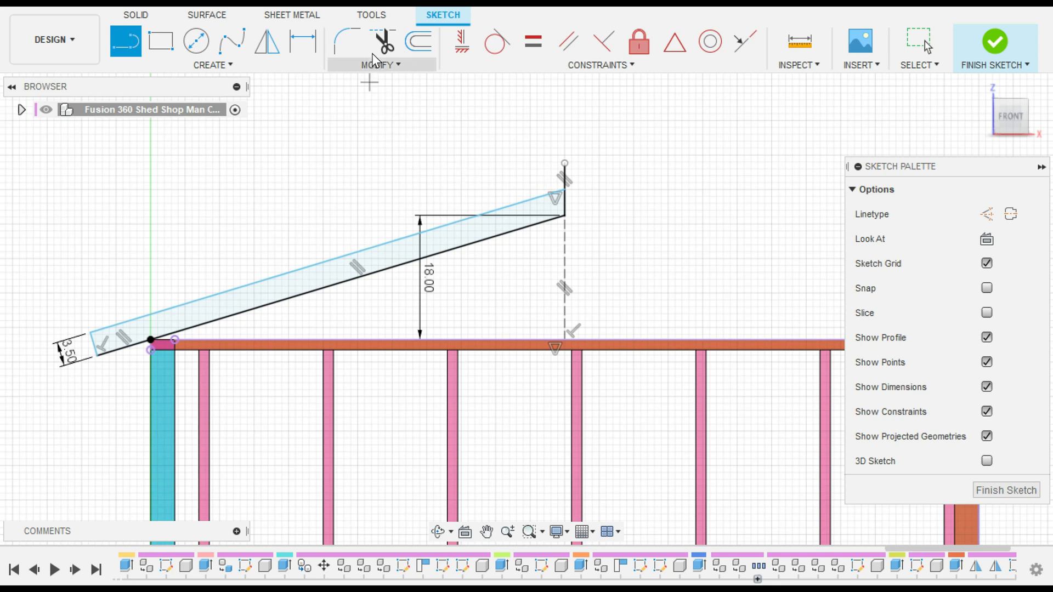
{"action": "left_click", "coordinate": [383, 41]}
{"action": "left_click", "coordinate": [569, 177]}
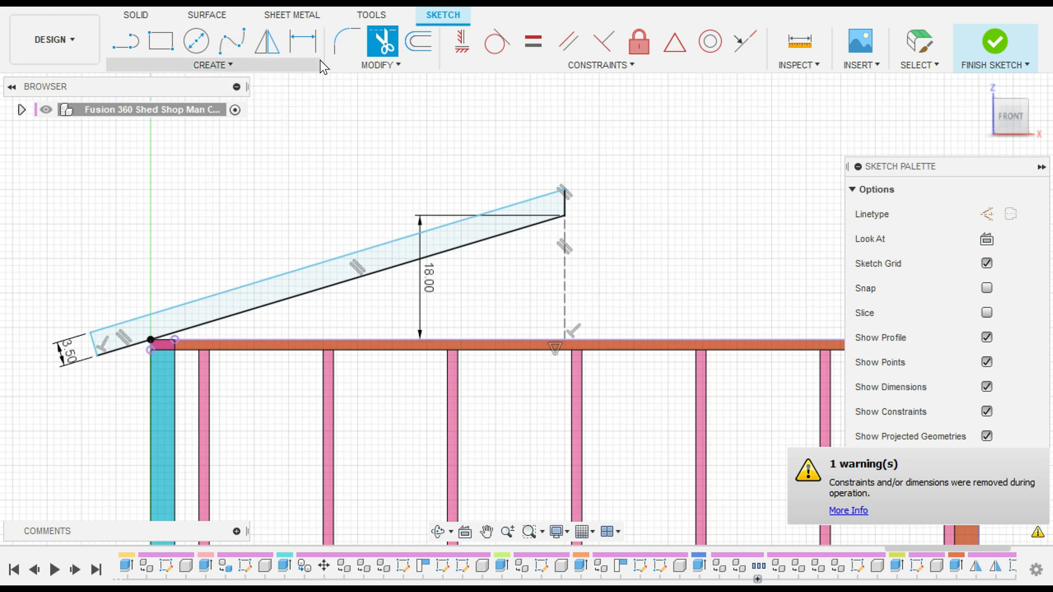
Step: Extrude the sloped rafter profile 1.5 in as a new component
{"action": "key", "text": "e"}
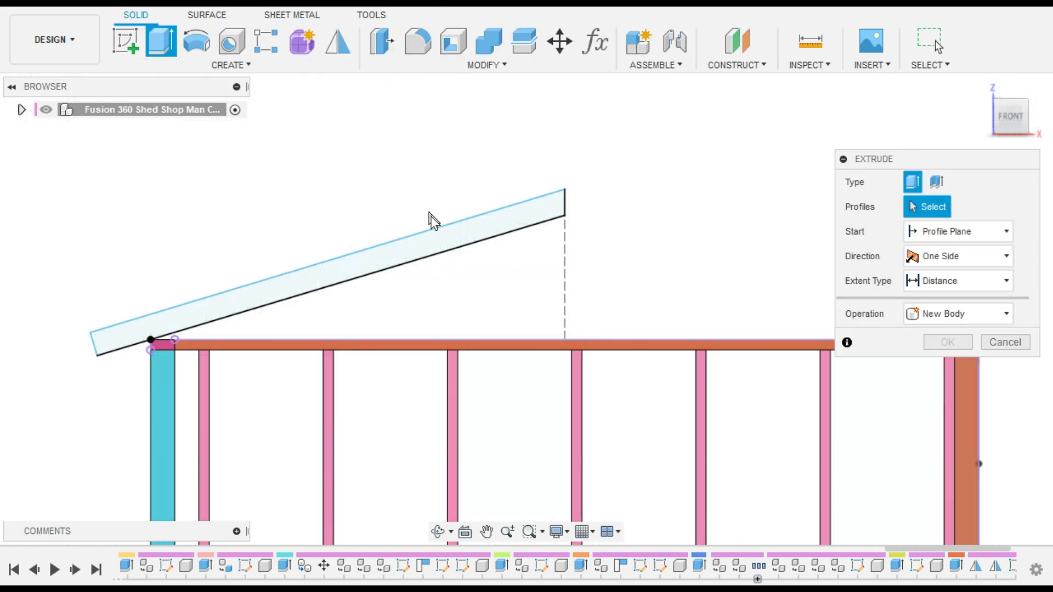
{"action": "left_click", "coordinate": [438, 243]}
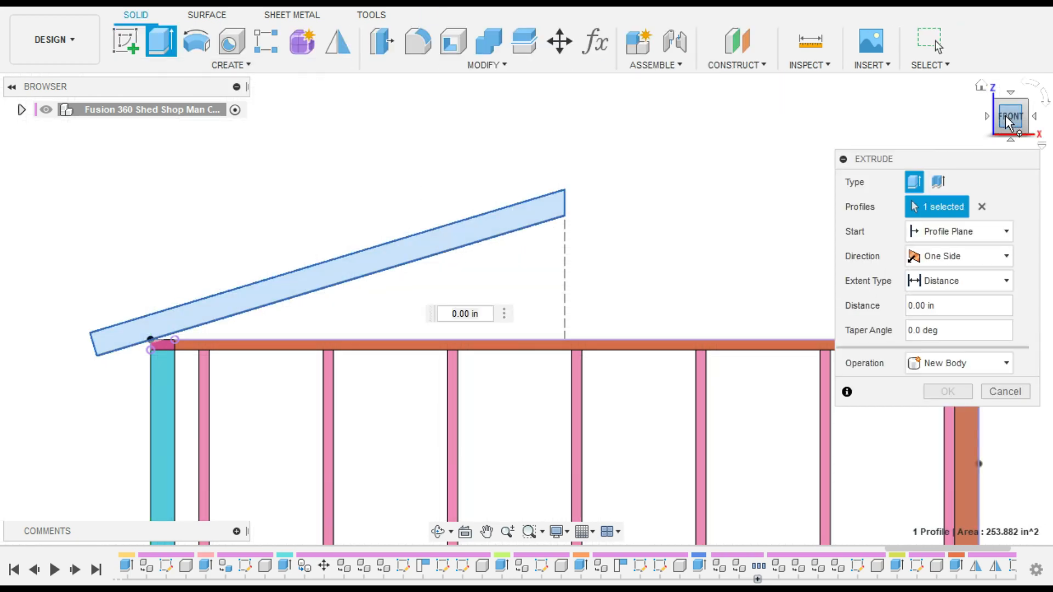
{"action": "left_click_drag", "start_coordinate": [1005, 115], "coordinate": [982, 130]}
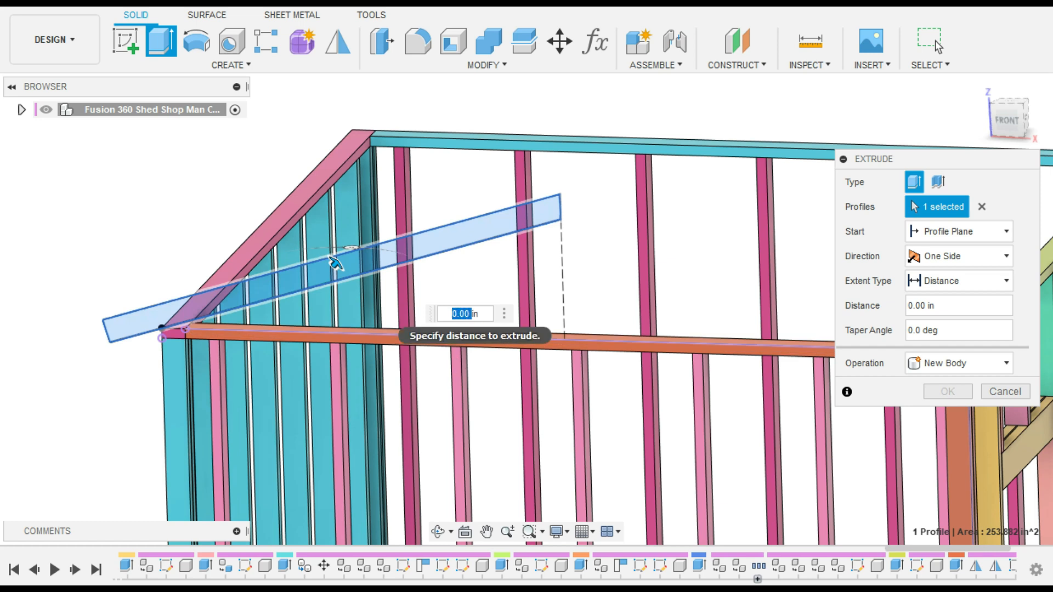
{"action": "type", "text": "5"}
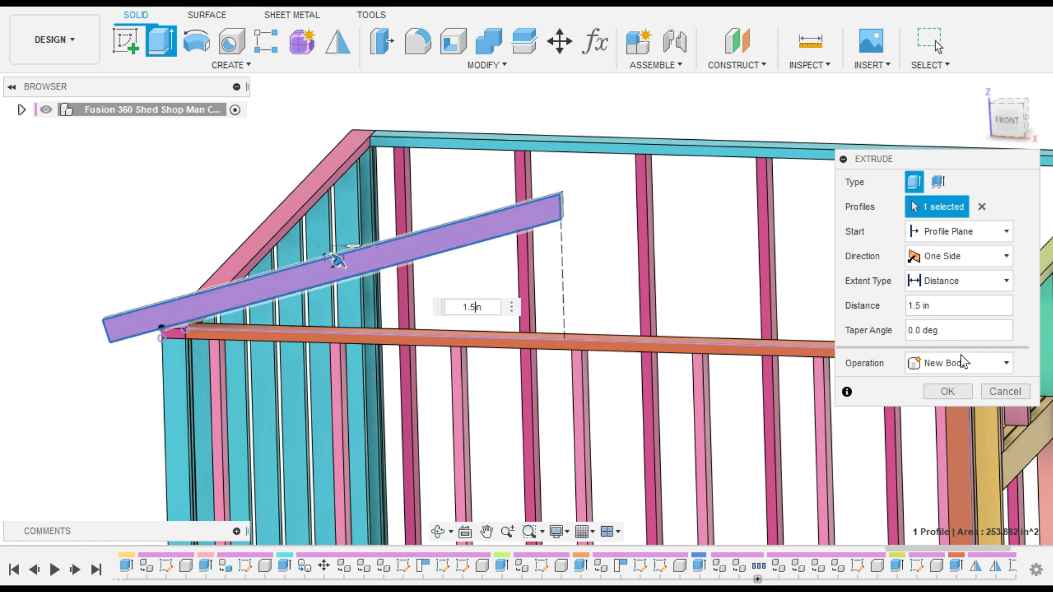
{"action": "left_click", "coordinate": [979, 364]}
{"action": "left_click", "coordinate": [987, 458]}
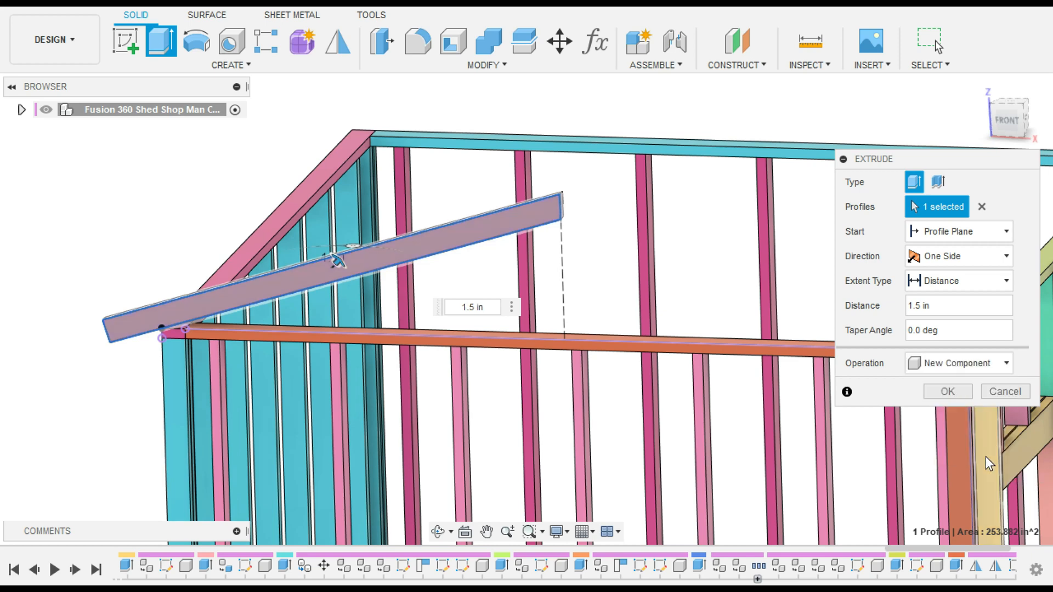
{"action": "left_click", "coordinate": [947, 391]}
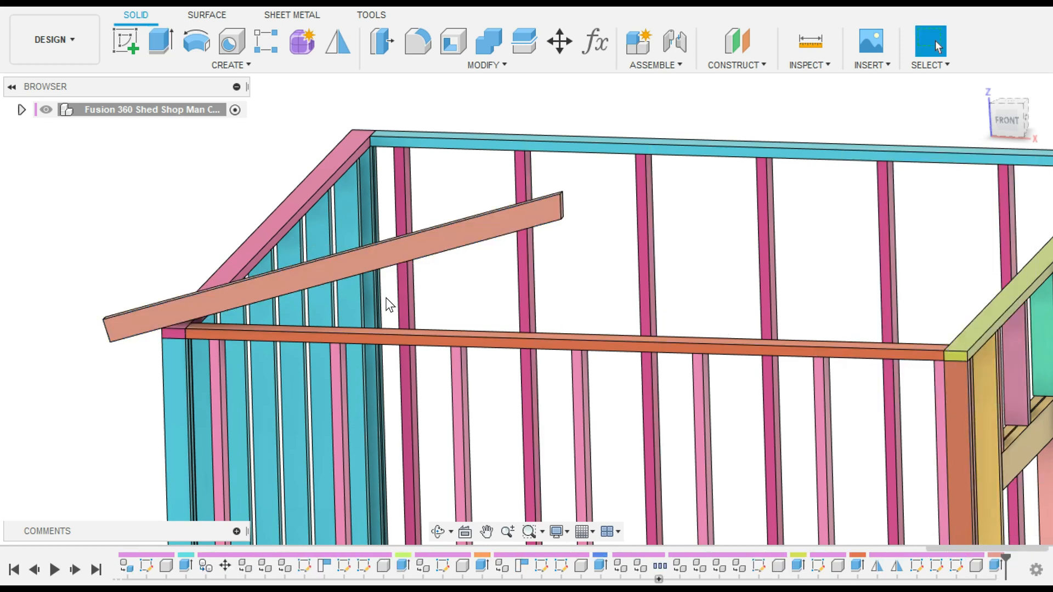
Step: Rename the extruded rafter component as Rafter 2 x 4
{"action": "scroll", "coordinate": [350, 337], "scroll_direction": "down", "scroll_amount": 4}
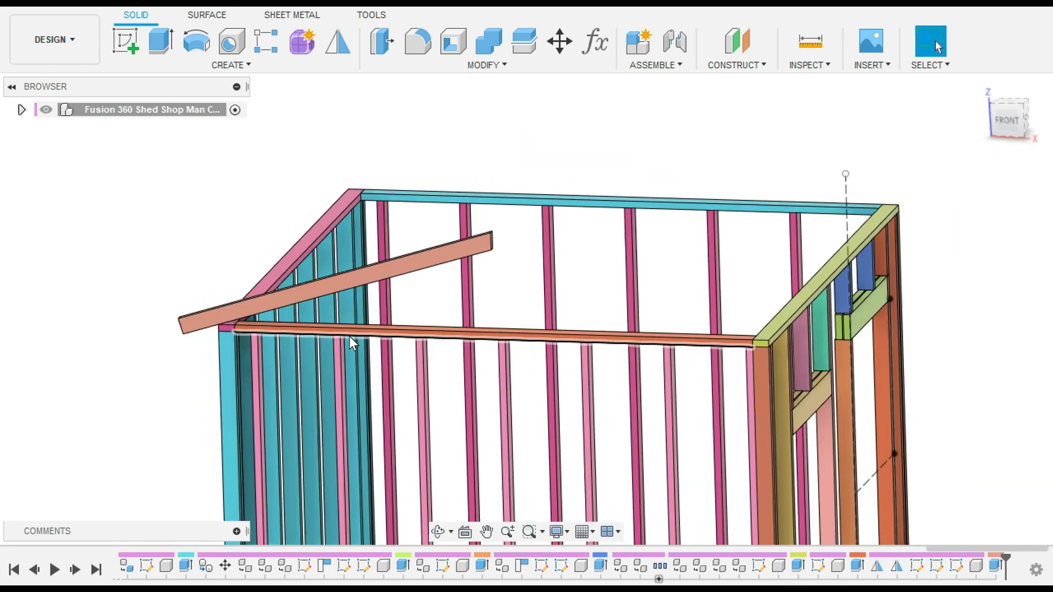
{"action": "left_click", "coordinate": [22, 109]}
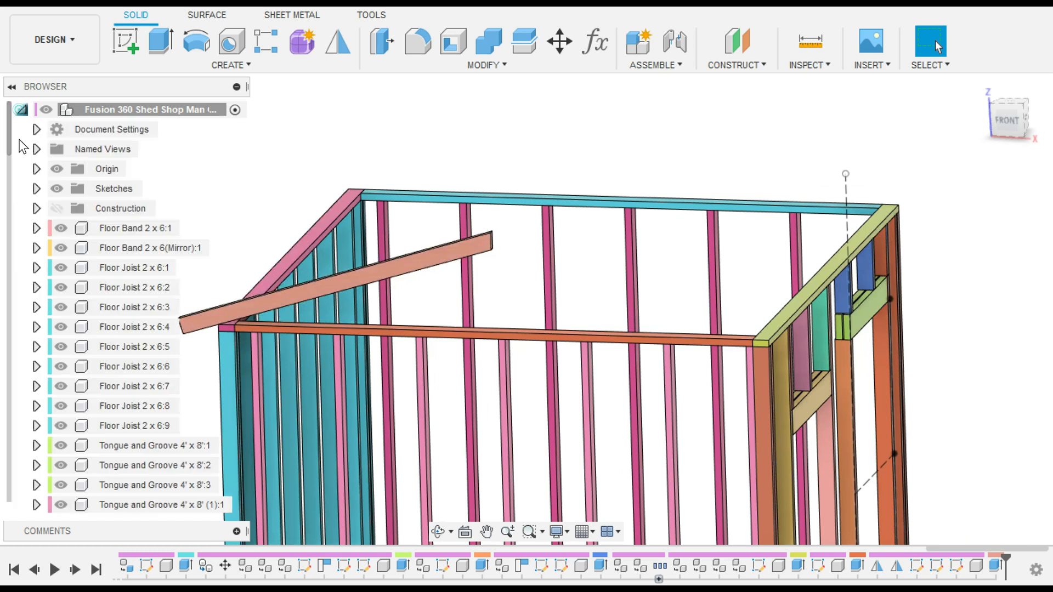
{"action": "scroll", "coordinate": [125, 395], "scroll_direction": "down", "scroll_amount": 15}
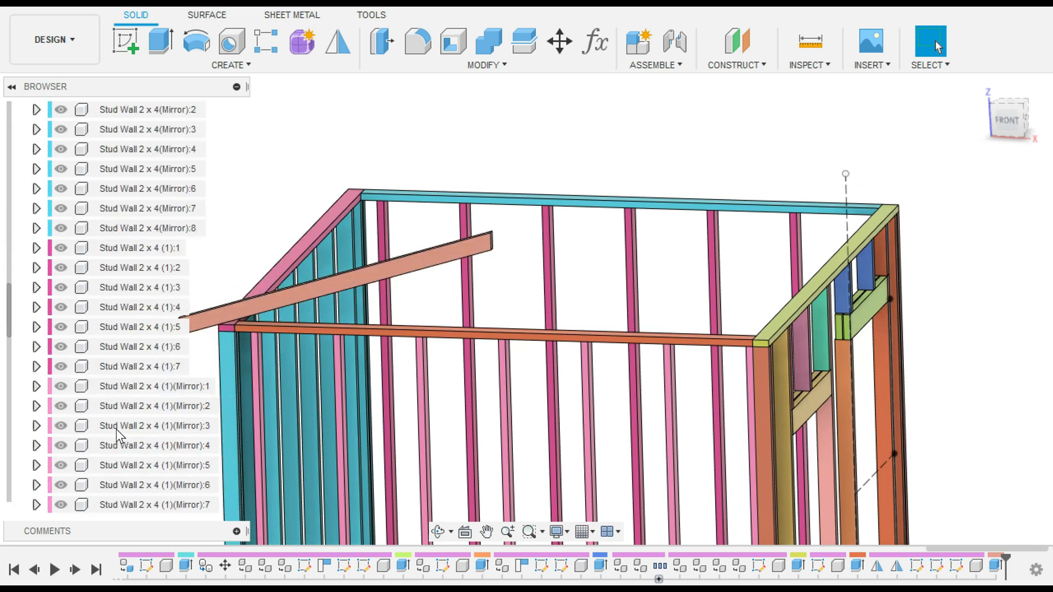
{"action": "scroll", "coordinate": [122, 472], "scroll_direction": "down", "scroll_amount": 5}
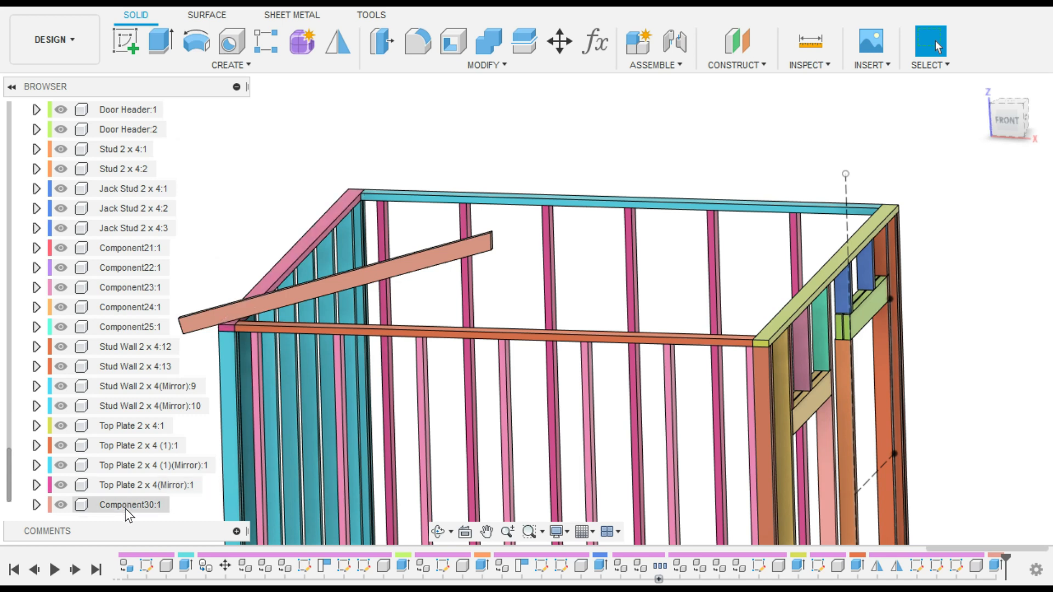
{"action": "left_click", "coordinate": [125, 504]}
{"action": "left_click", "coordinate": [125, 504]}
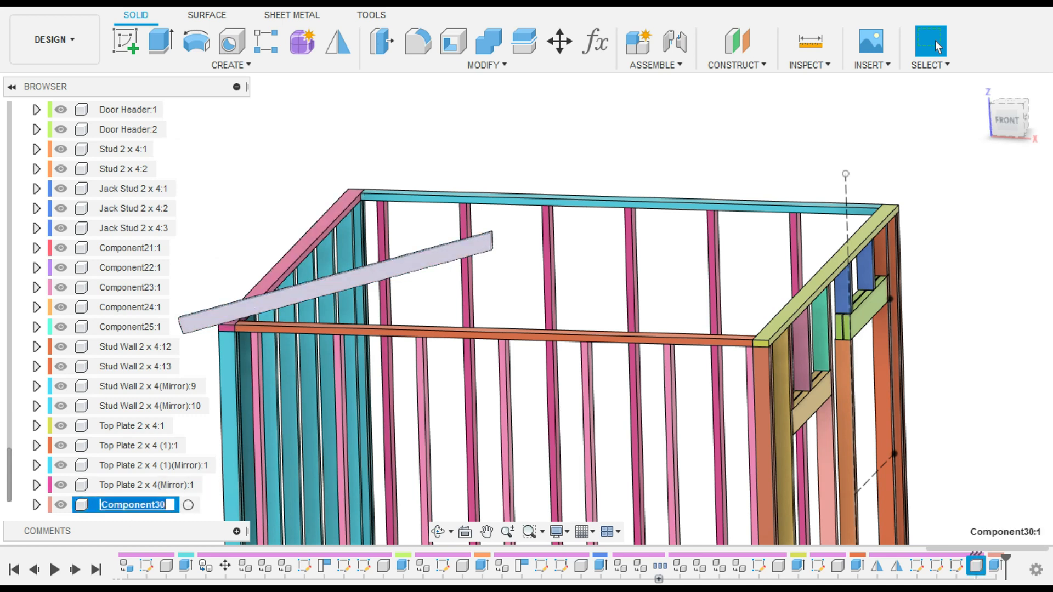
{"action": "type", "text": "Rafter 2 x 4"}
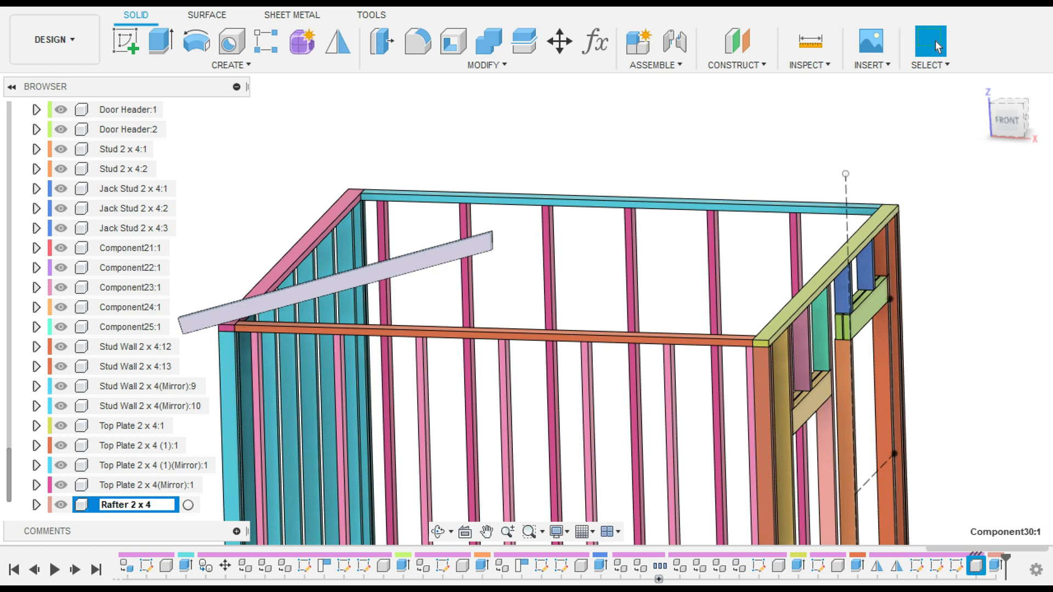
{"action": "key", "text": "Return"}
Step: Start a rectangular pattern of the Rafter 2 x 4 component, with the long edge of the side wall's top plate as its direction
{"action": "scroll", "coordinate": [356, 427], "scroll_direction": "down", "scroll_amount": 2}
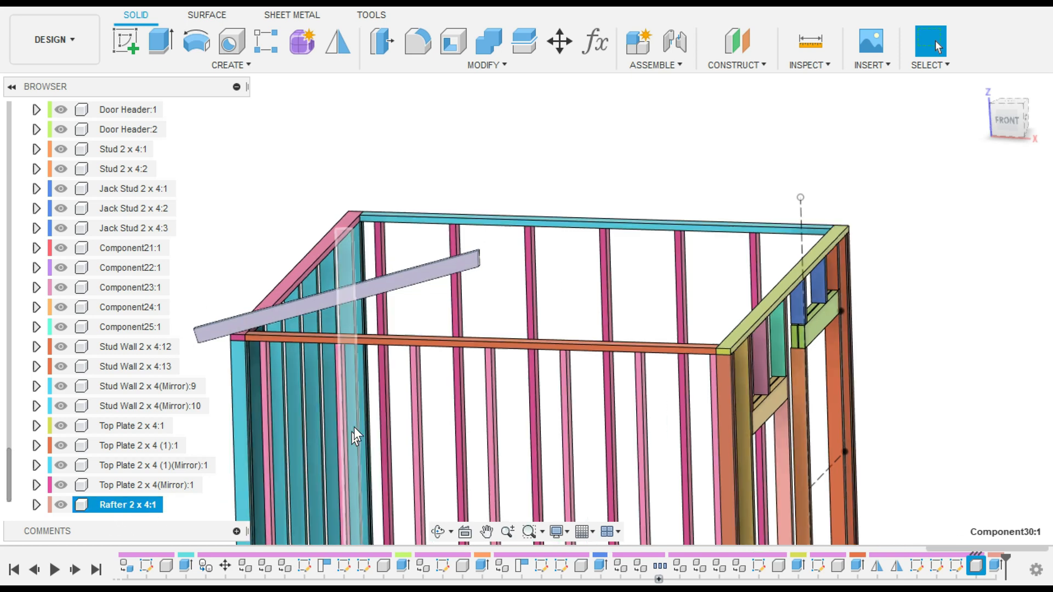
{"action": "scroll", "coordinate": [375, 282], "scroll_direction": "up", "scroll_amount": 2}
{"action": "scroll", "coordinate": [401, 334], "scroll_direction": "up", "scroll_amount": 2}
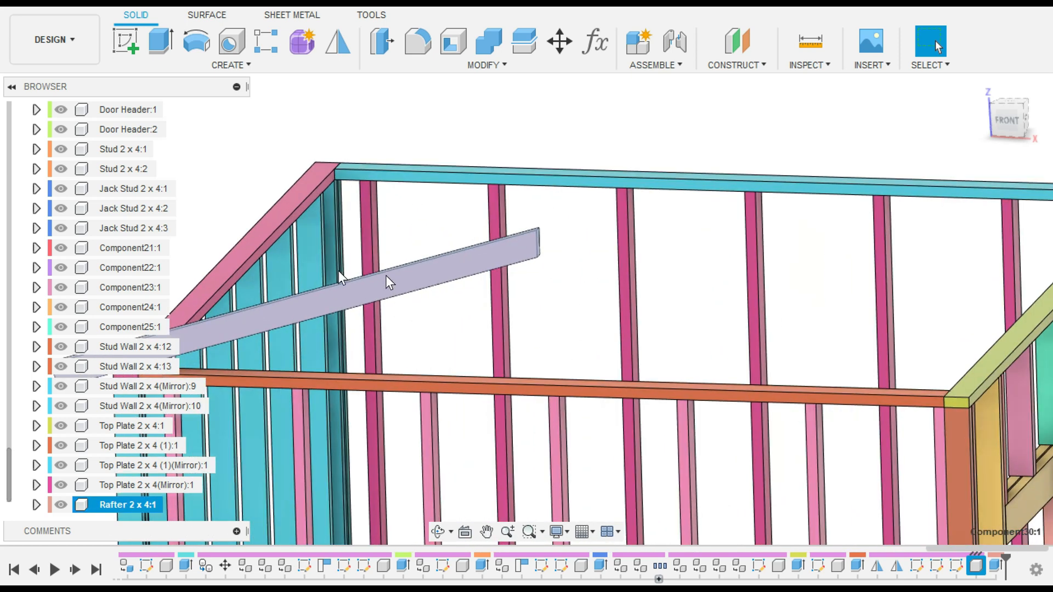
{"action": "left_click", "coordinate": [101, 486]}
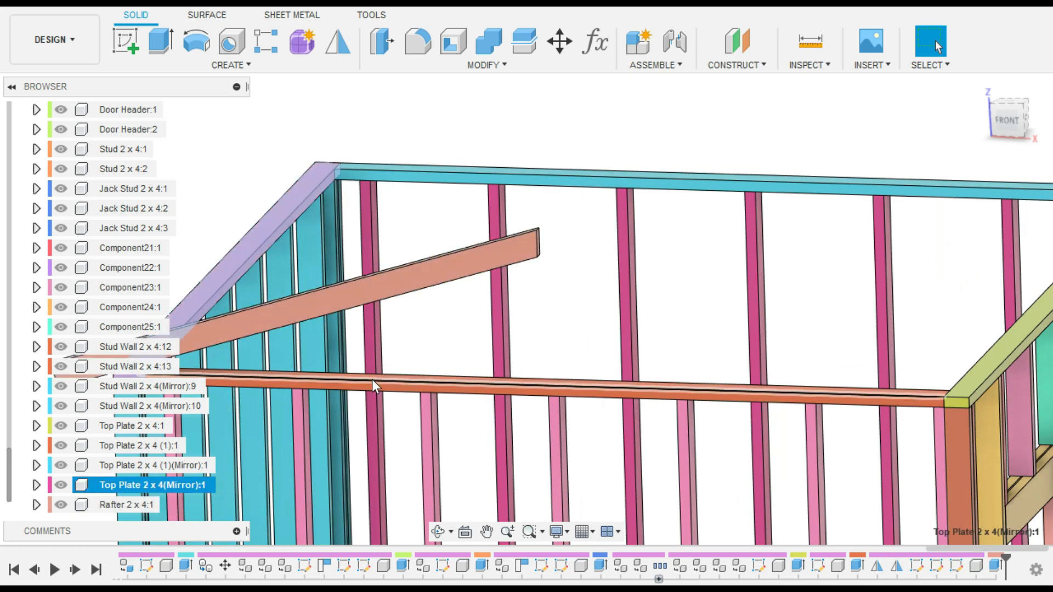
{"action": "middle_click_drag", "start_coordinate": [372, 379], "coordinate": [626, 358]}
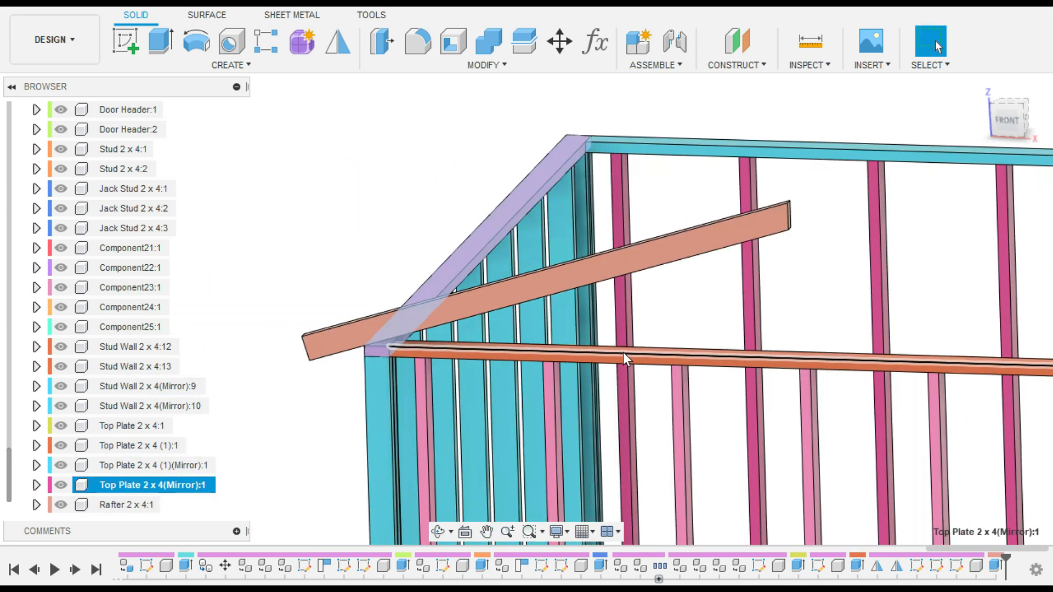
{"action": "left_click", "coordinate": [1010, 123]}
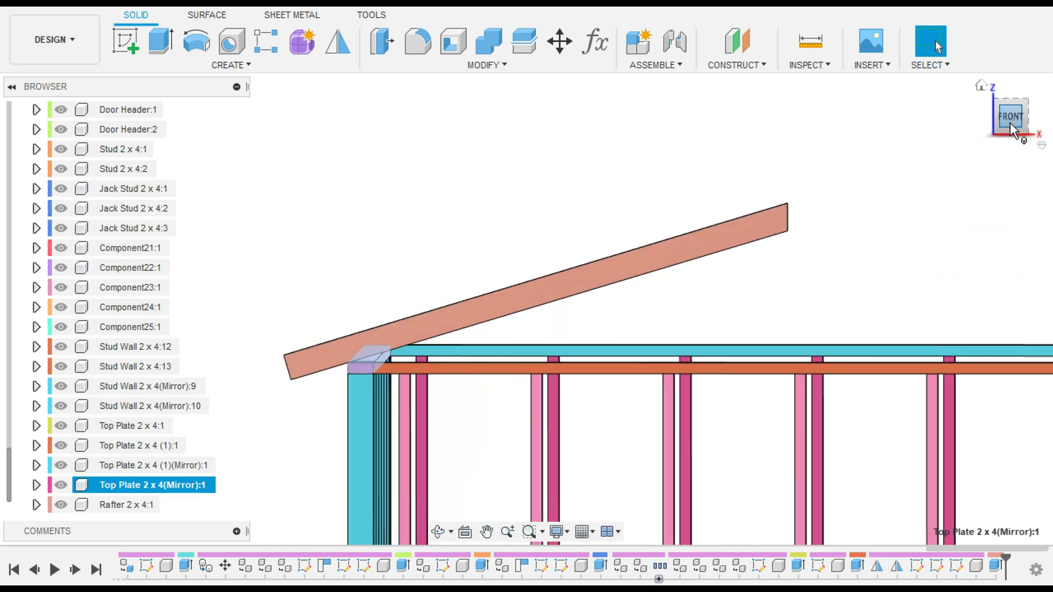
{"action": "left_click_drag", "start_coordinate": [1009, 116], "coordinate": [1006, 142]}
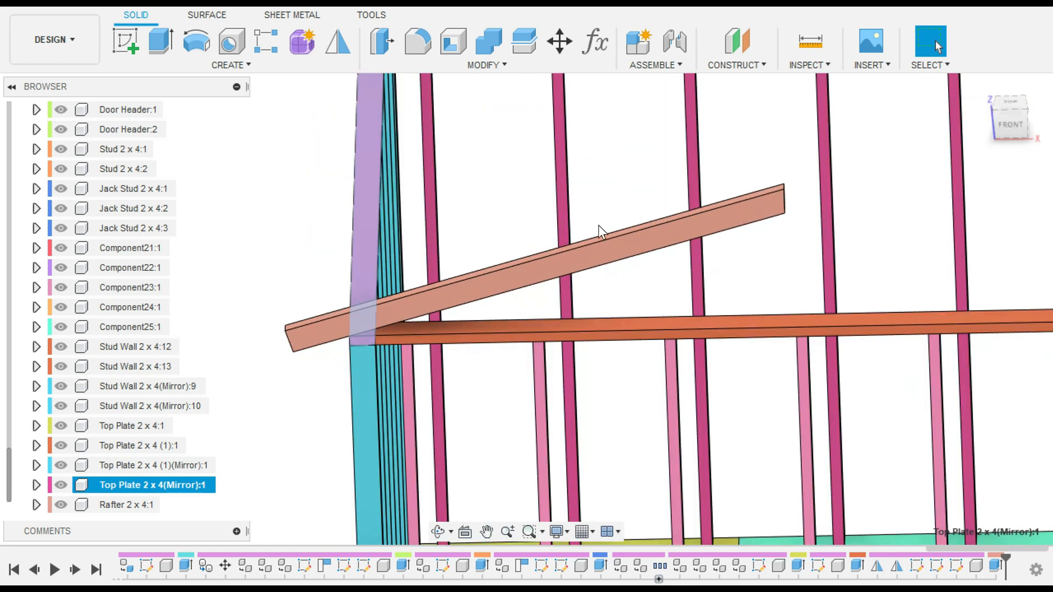
{"action": "left_click", "coordinate": [115, 504]}
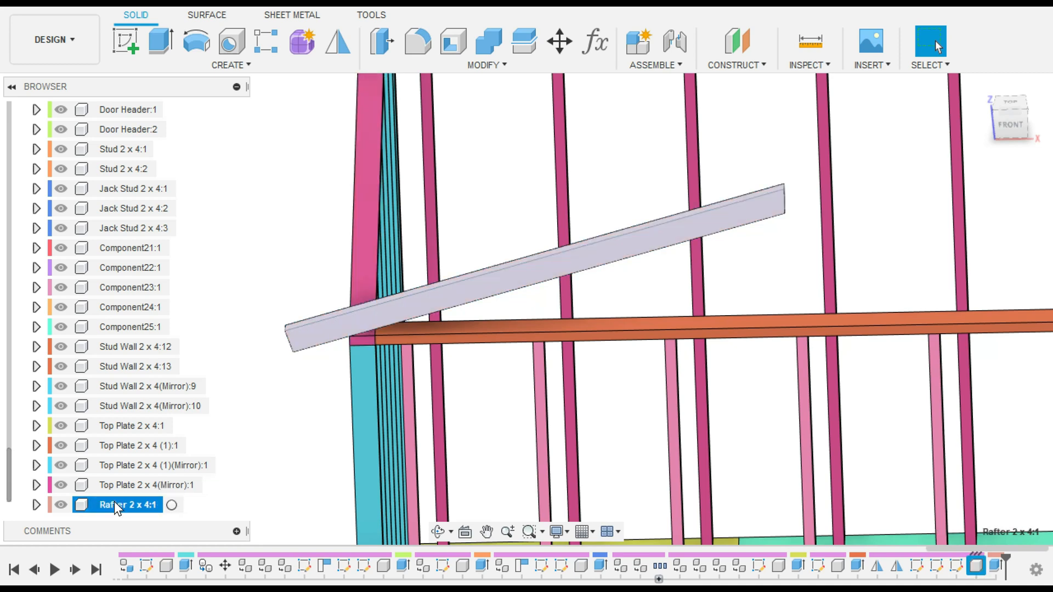
{"action": "left_click", "coordinate": [239, 63]}
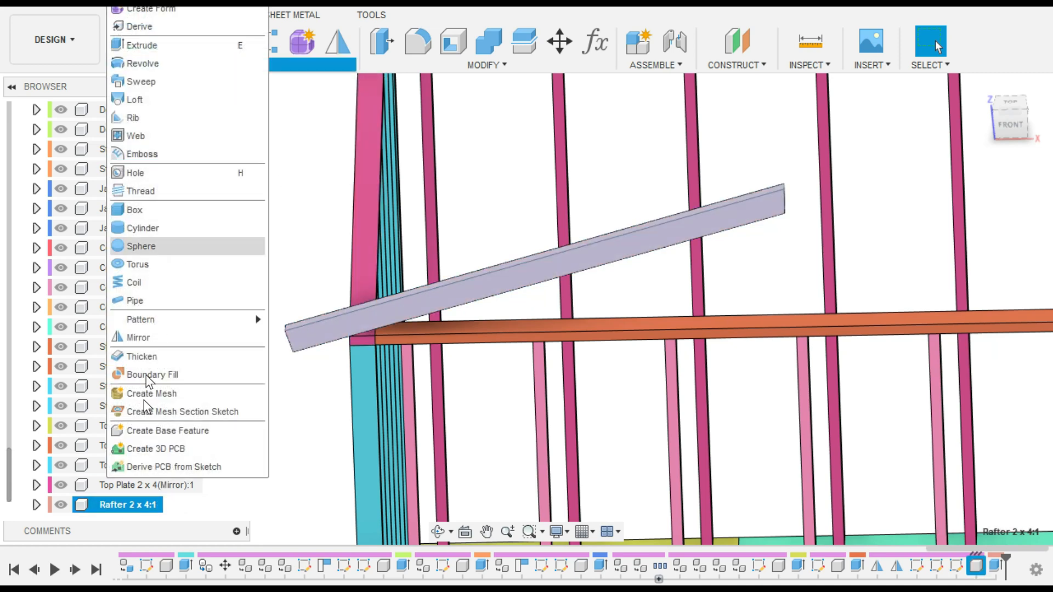
{"action": "mouse_move", "coordinate": [175, 321]}
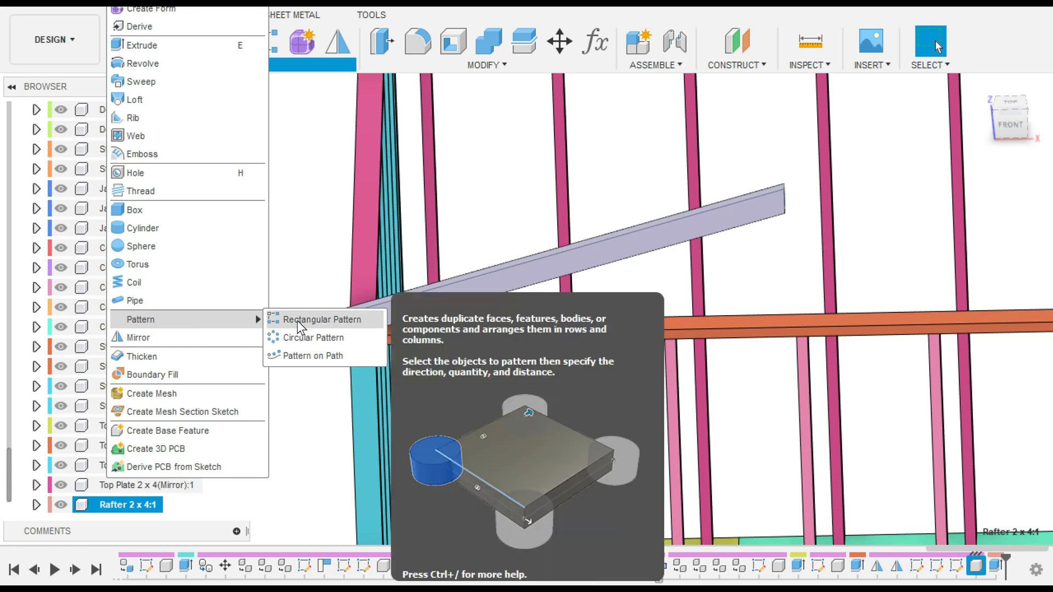
{"action": "left_click", "coordinate": [299, 319]}
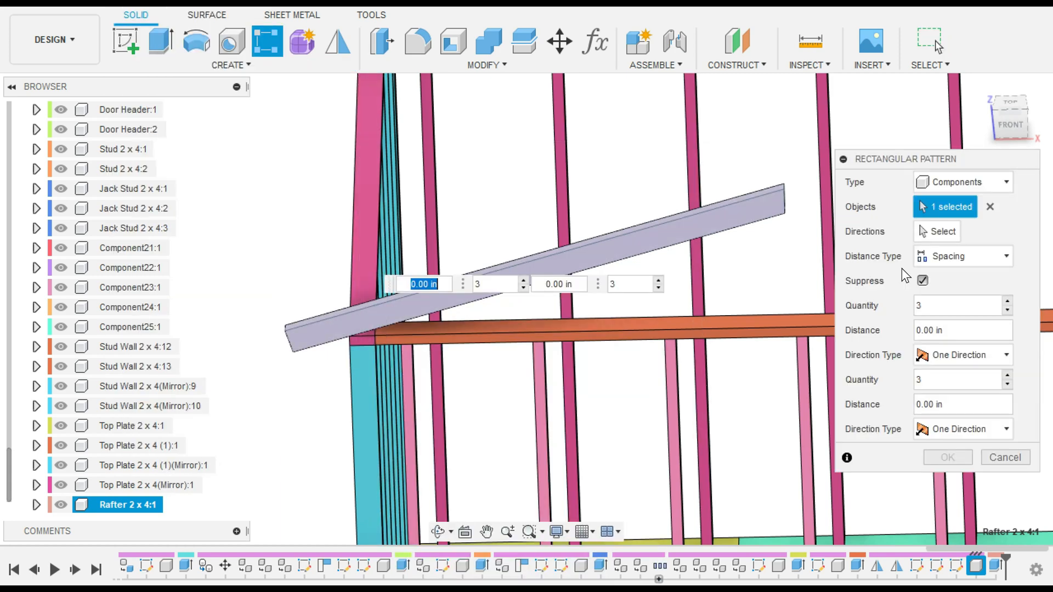
{"action": "left_click", "coordinate": [933, 232]}
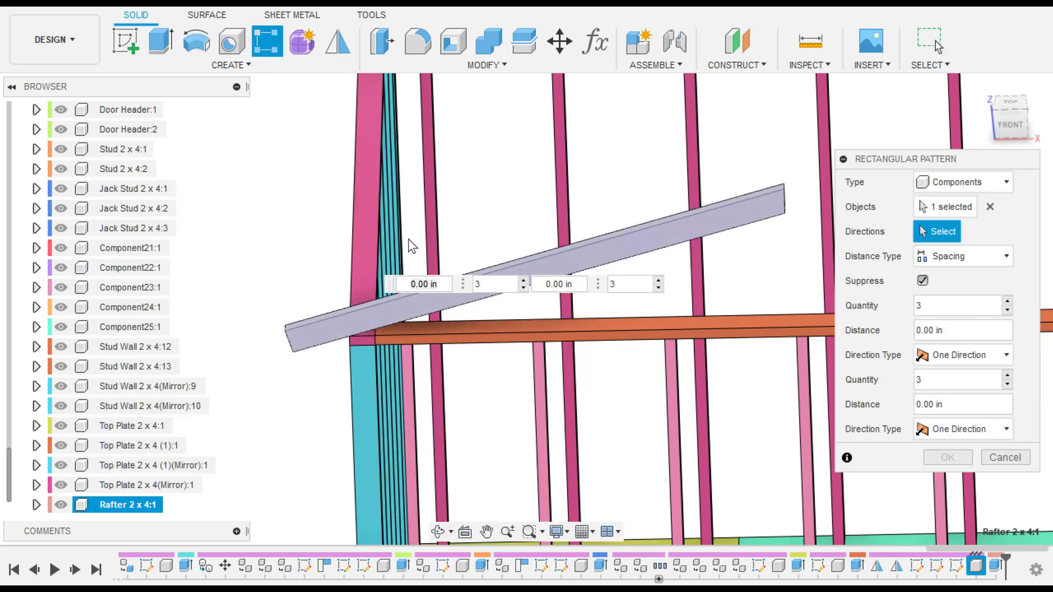
{"action": "left_click", "coordinate": [374, 246]}
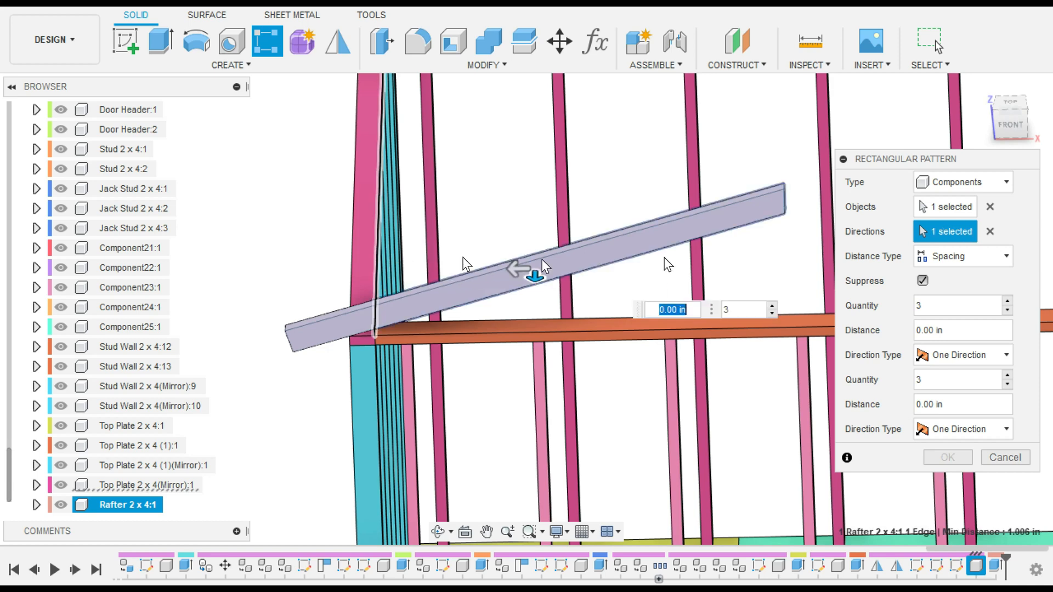
Step: Set the rafter pattern's spacing along the side wall to -16 in so the copies run back over the shed
{"action": "scroll", "coordinate": [778, 205], "scroll_direction": "down", "scroll_amount": 2}
{"action": "middle_click_drag", "start_coordinate": [657, 229], "coordinate": [580, 308]}
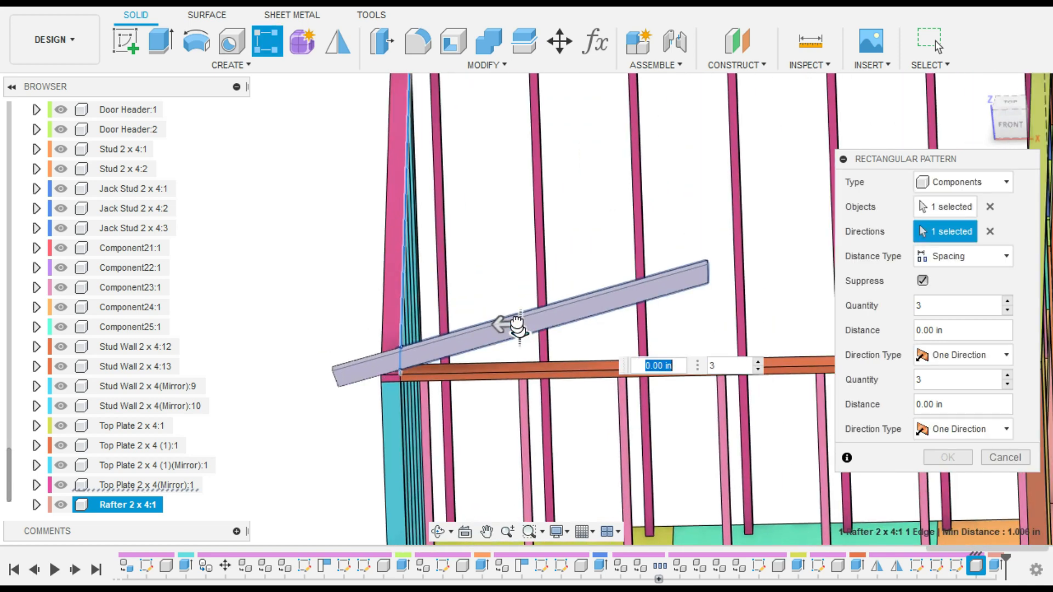
{"action": "left_click_drag", "start_coordinate": [521, 328], "coordinate": [521, 288]}
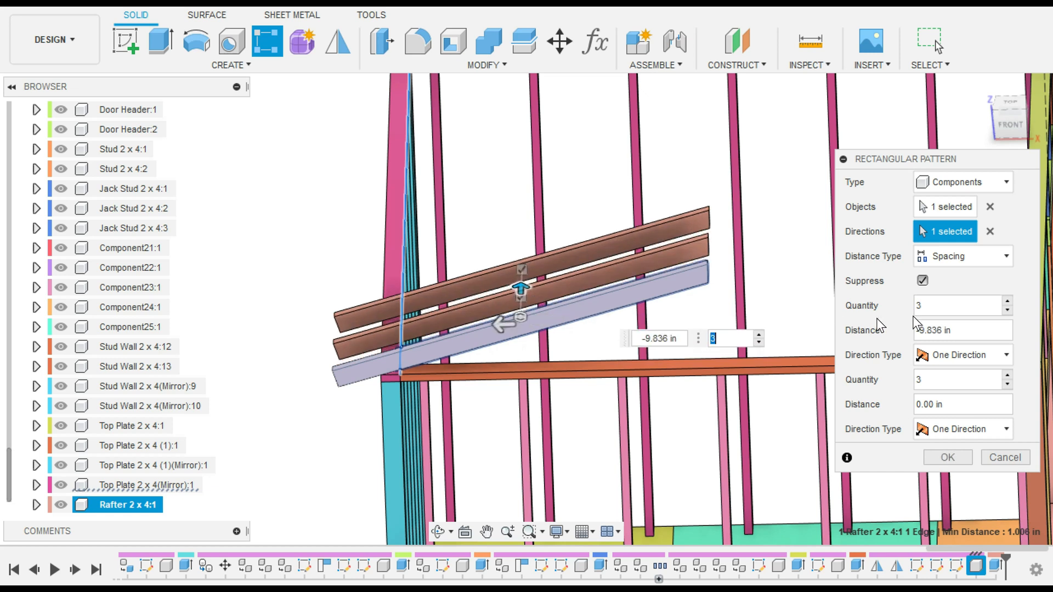
{"action": "left_click", "coordinate": [1002, 258]}
{"action": "left_click", "coordinate": [966, 296]}
{"action": "left_click", "coordinate": [660, 338]}
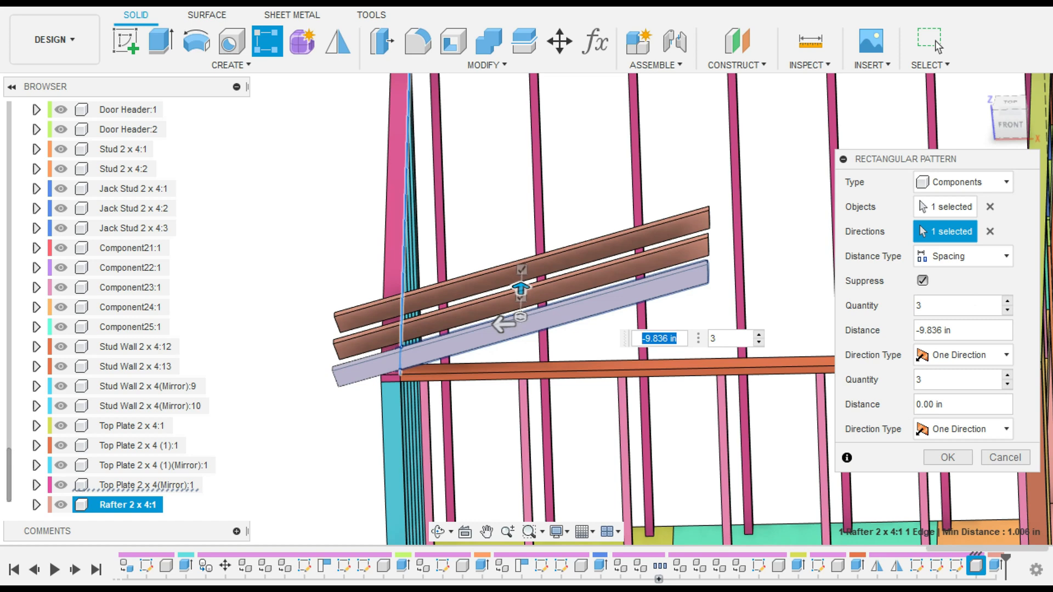
{"action": "type", "text": "16"}
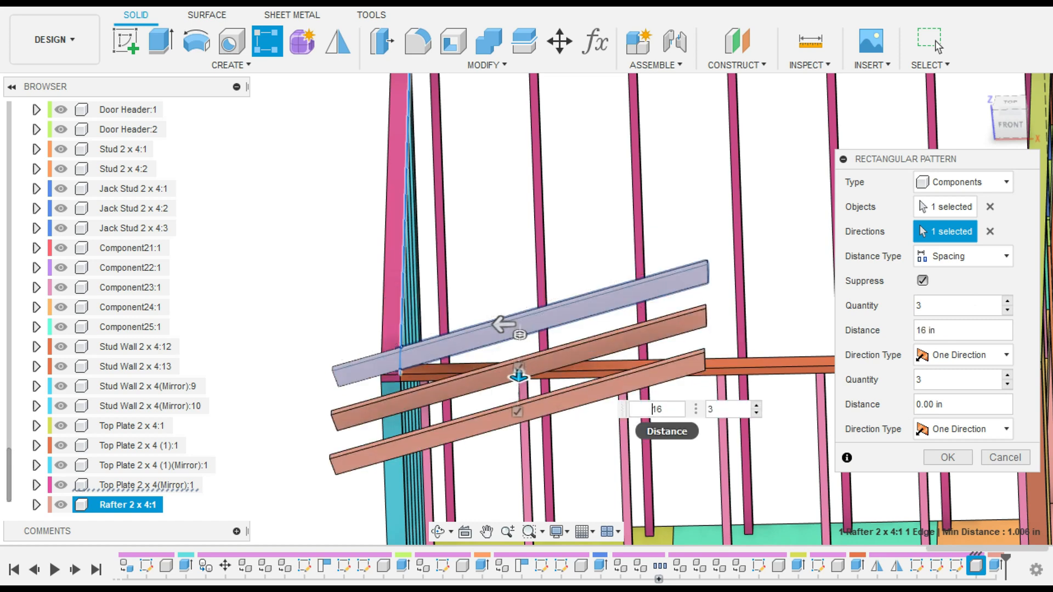
{"action": "type", "text": "-"}
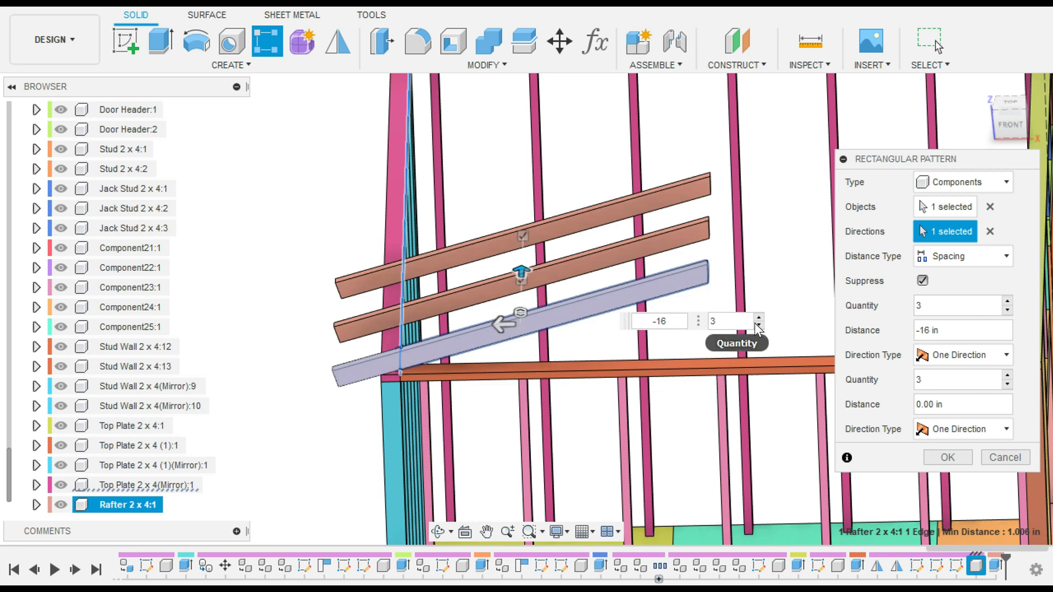
Step: Increase the rafter pattern's quantity to 8 to span the length of the side wall
{"action": "left_click", "coordinate": [758, 318]}
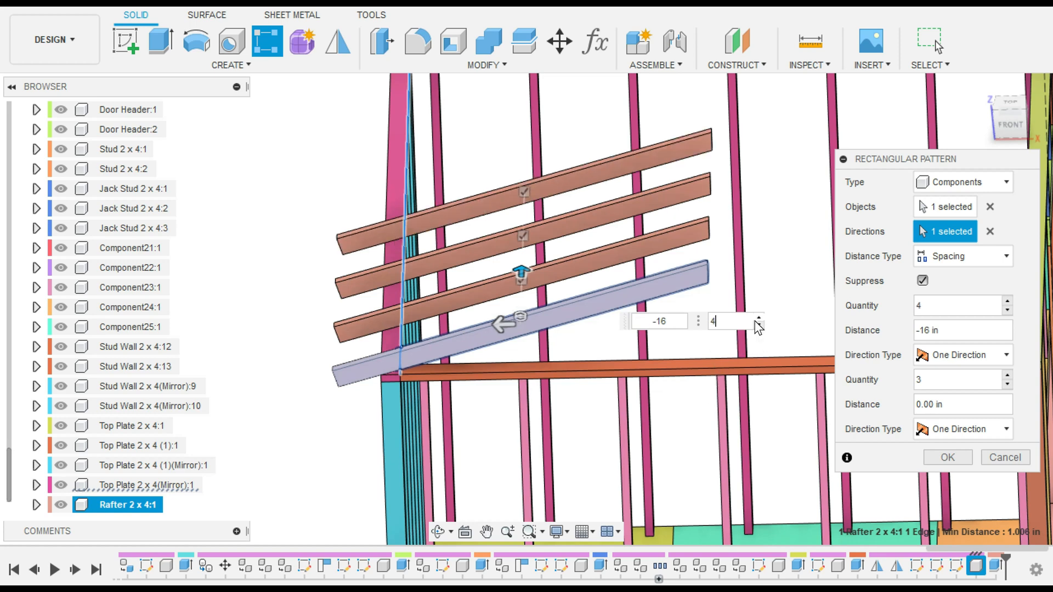
{"action": "left_click", "coordinate": [759, 318]}
{"action": "middle_click_drag", "start_coordinate": [757, 207], "coordinate": [736, 390]}
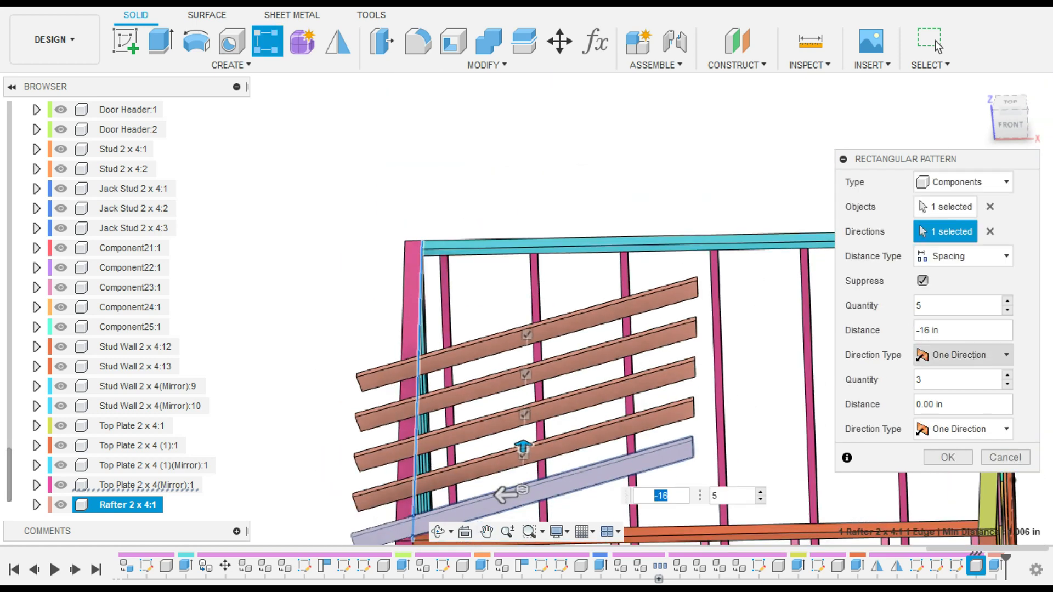
{"action": "left_click", "coordinate": [1008, 302]}
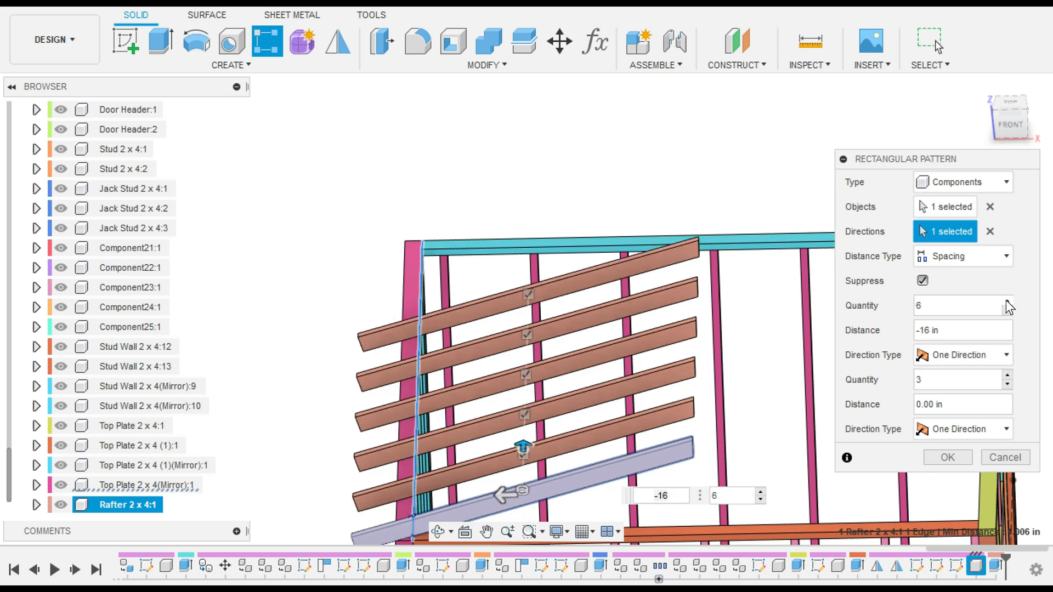
{"action": "left_click", "coordinate": [1008, 302]}
{"action": "left_click", "coordinate": [1008, 301]}
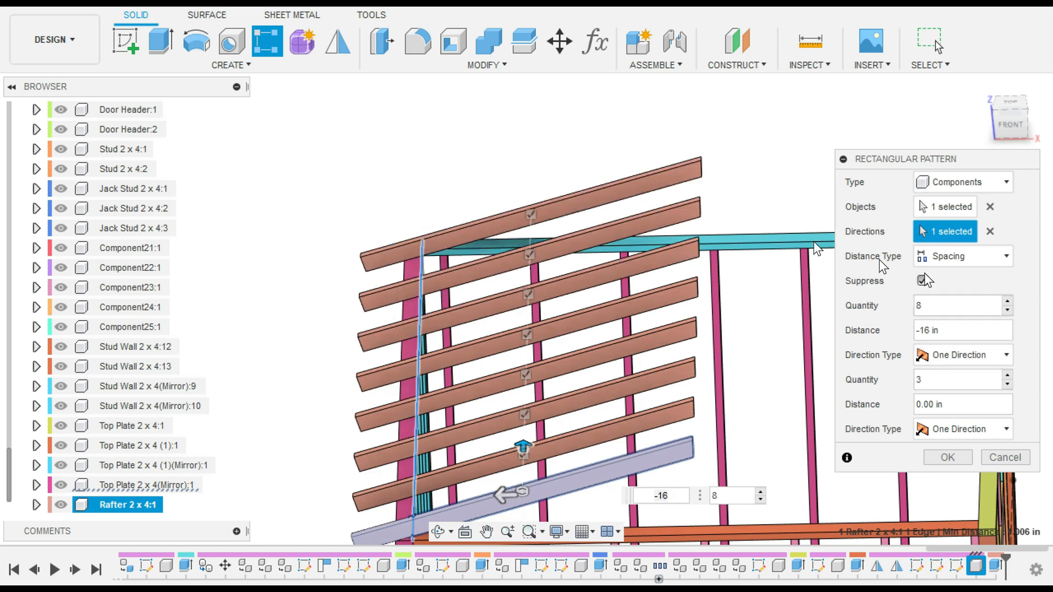
{"action": "middle_click_drag", "start_coordinate": [313, 268], "coordinate": [382, 279], "text": "shift"}
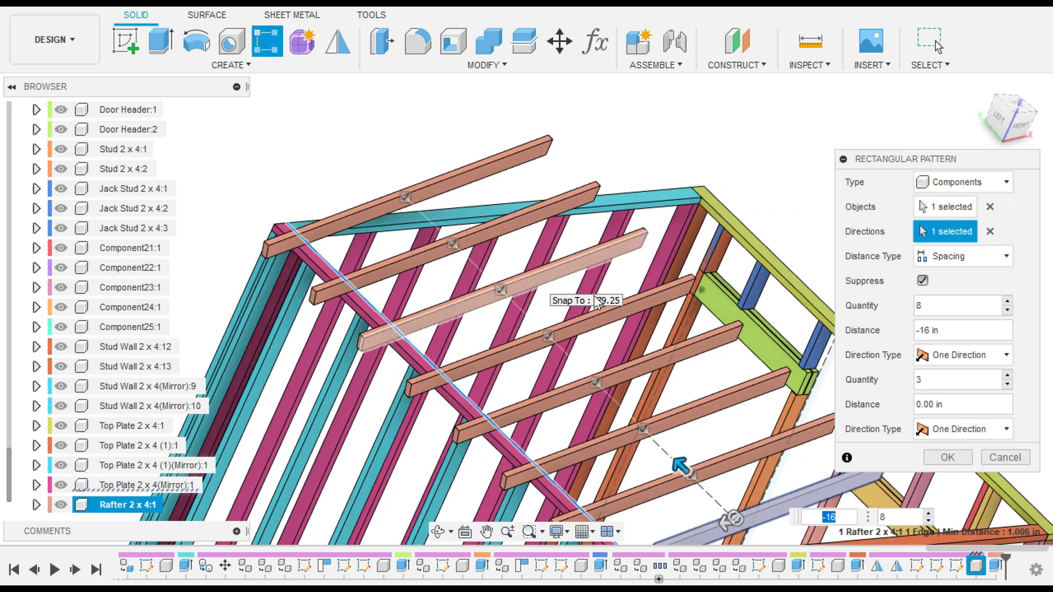
Step: Change the rafter pattern's distance type to Extent, stretch it to -118.215 in so the last rafter meets the wall's end, and accept it
{"action": "left_click", "coordinate": [957, 256]}
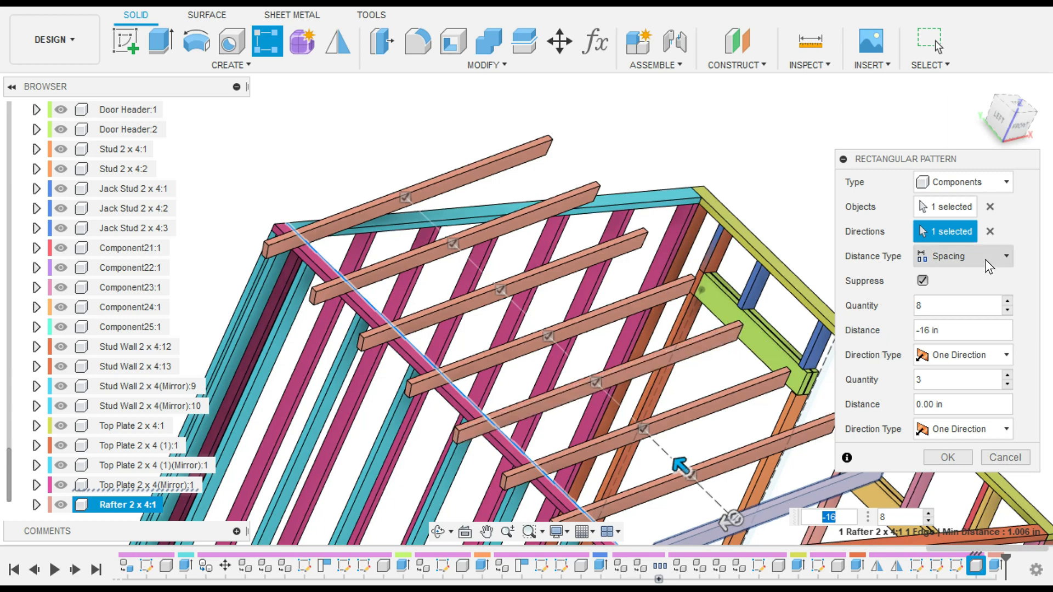
{"action": "left_click", "coordinate": [946, 279]}
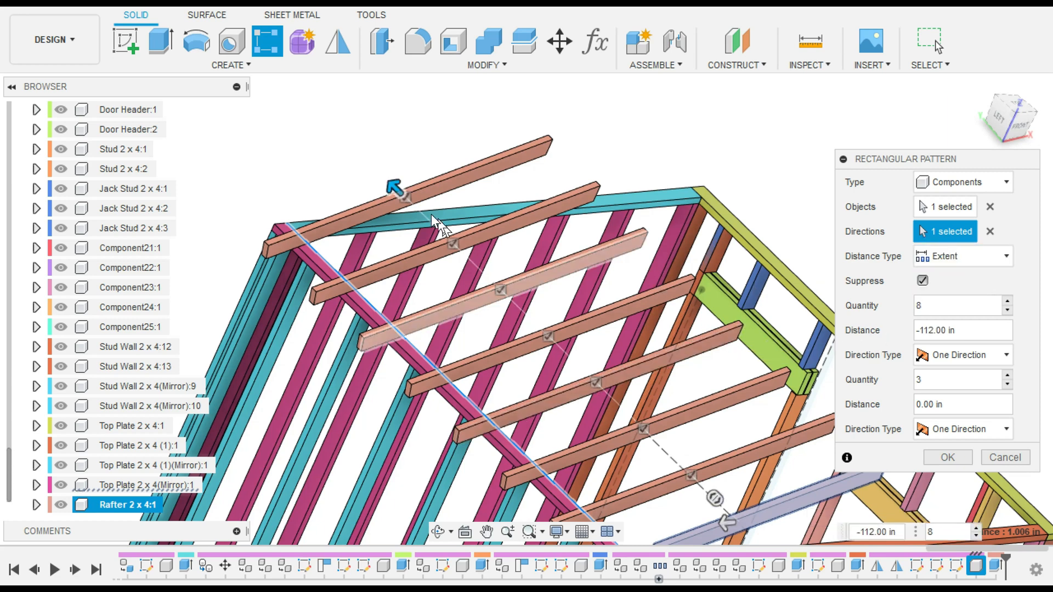
{"action": "left_click_drag", "start_coordinate": [396, 187], "coordinate": [381, 178]}
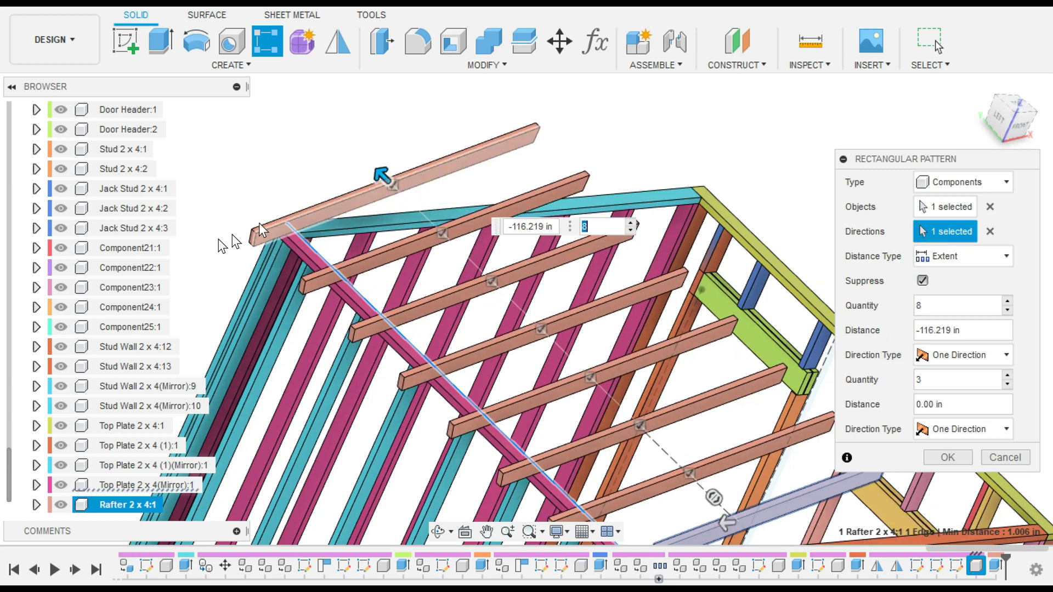
{"action": "middle_click_drag", "start_coordinate": [329, 393], "coordinate": [397, 391], "text": "shift"}
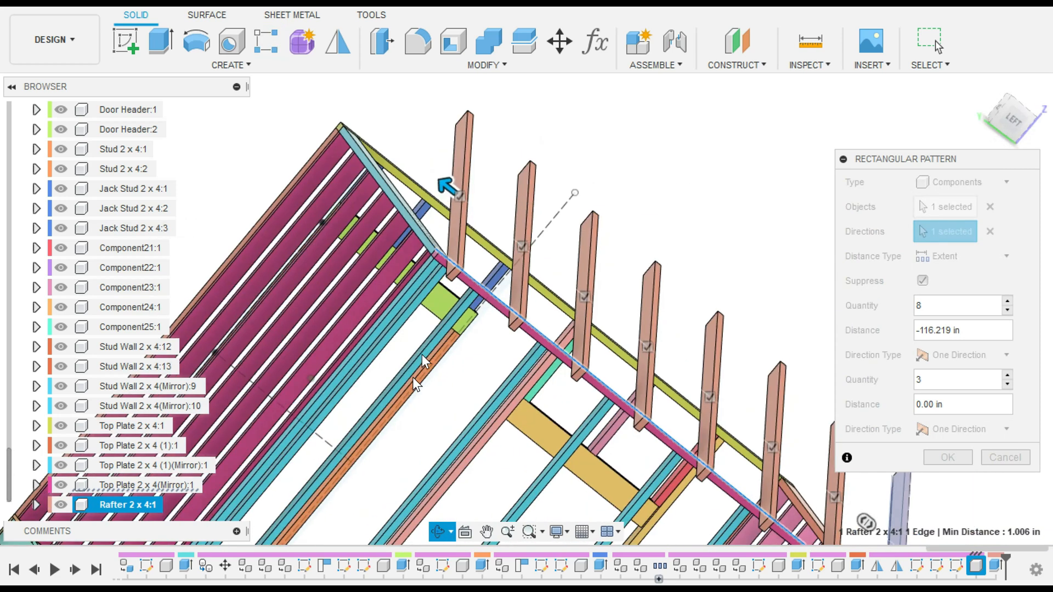
{"action": "left_click_drag", "start_coordinate": [444, 186], "coordinate": [429, 185]}
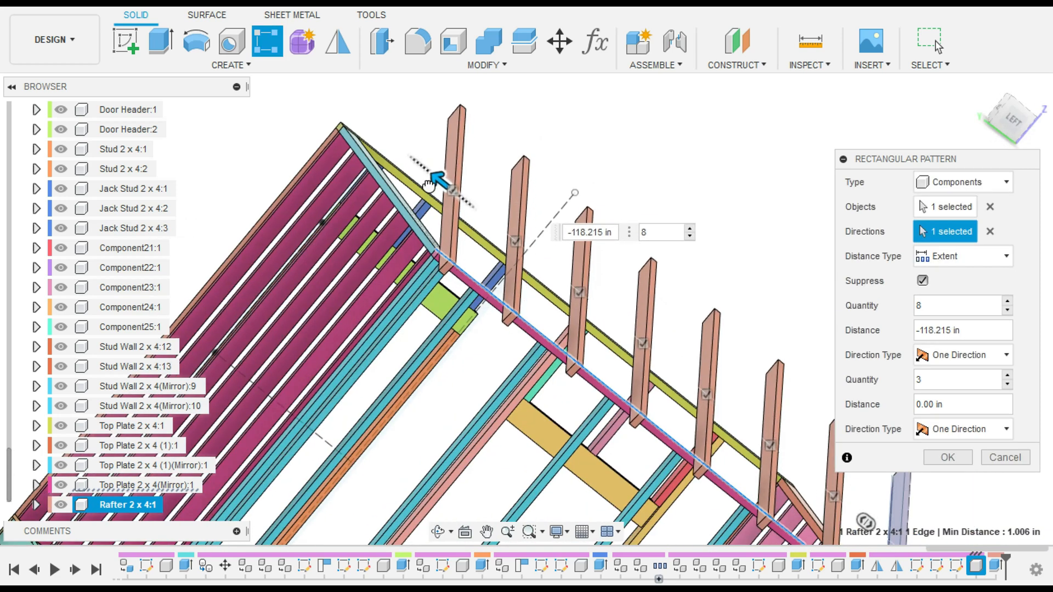
{"action": "left_click", "coordinate": [935, 454]}
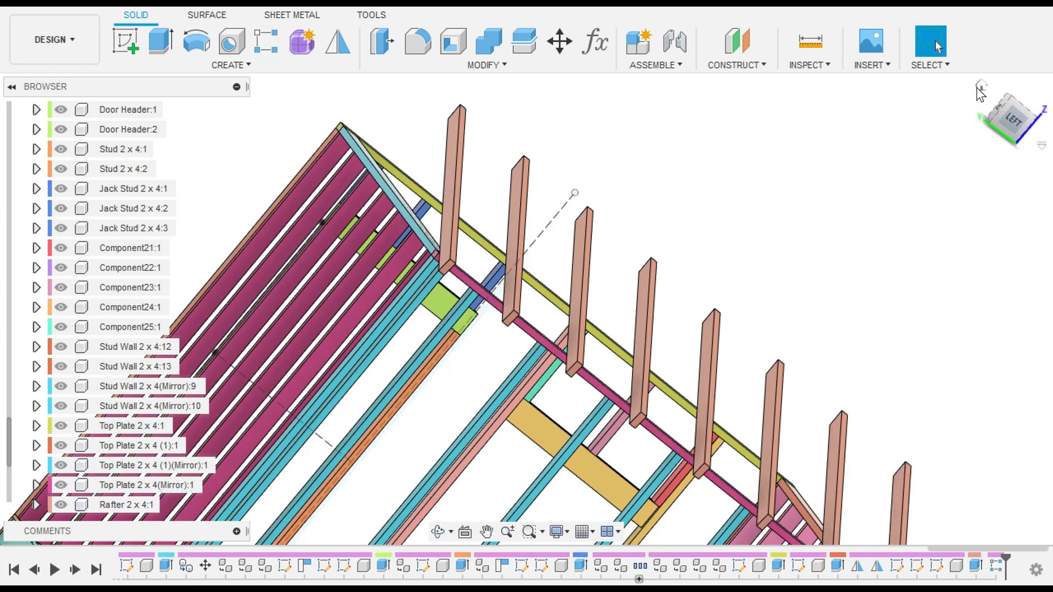
Step: Return to the home view of the shed and show the Construction folder's planes
{"action": "left_click", "coordinate": [980, 87]}
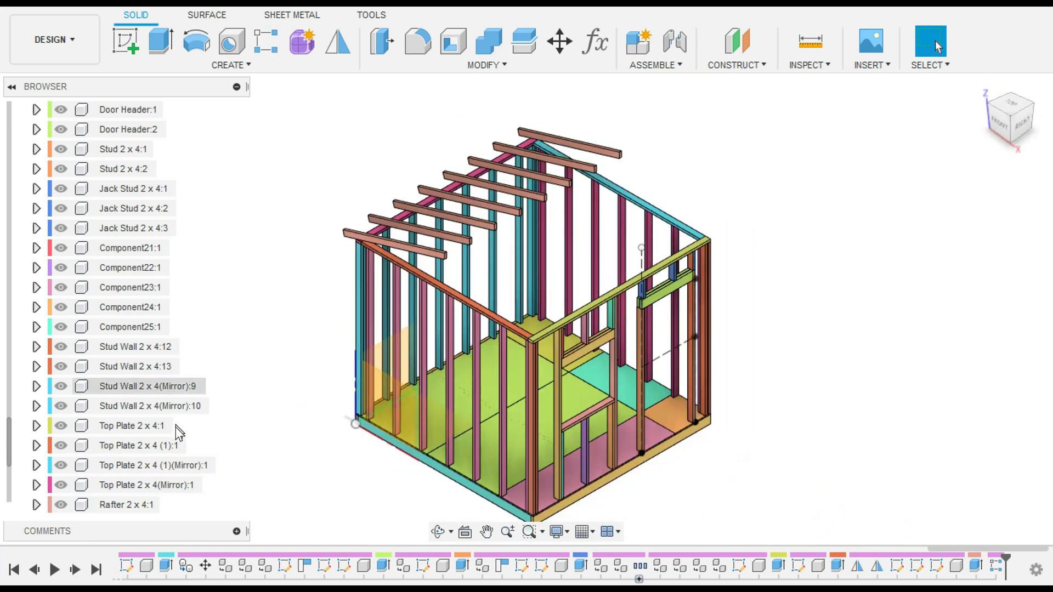
{"action": "scroll", "coordinate": [198, 450], "scroll_direction": "down", "scroll_amount": 4}
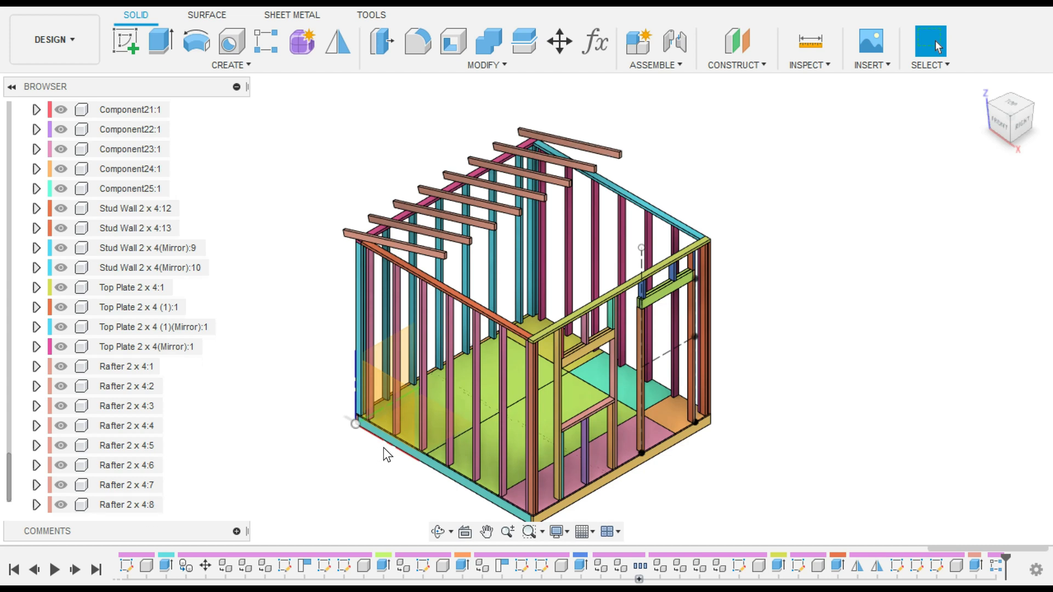
{"action": "scroll", "coordinate": [52, 188], "scroll_direction": "up", "scroll_amount": 10}
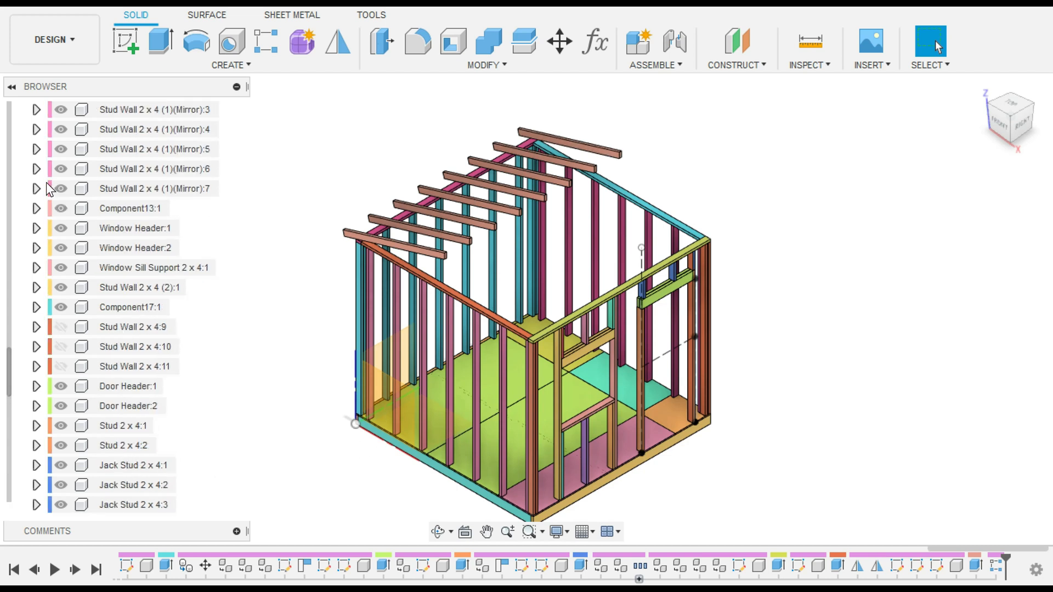
{"action": "scroll", "coordinate": [48, 189], "scroll_direction": "up", "scroll_amount": 20}
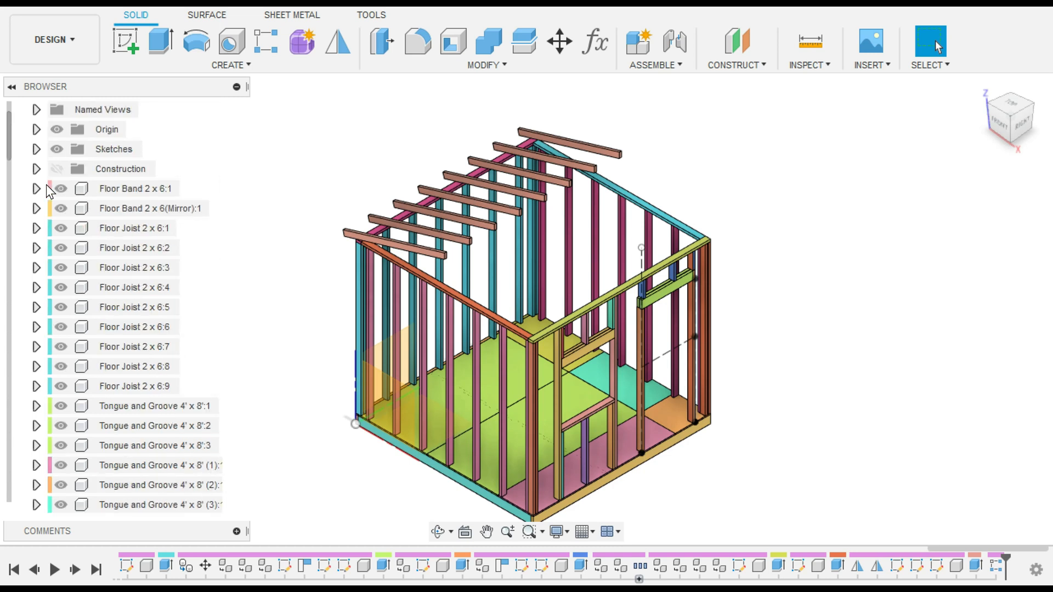
{"action": "scroll", "coordinate": [46, 184], "scroll_direction": "up", "scroll_amount": 2}
{"action": "left_click", "coordinate": [57, 209]}
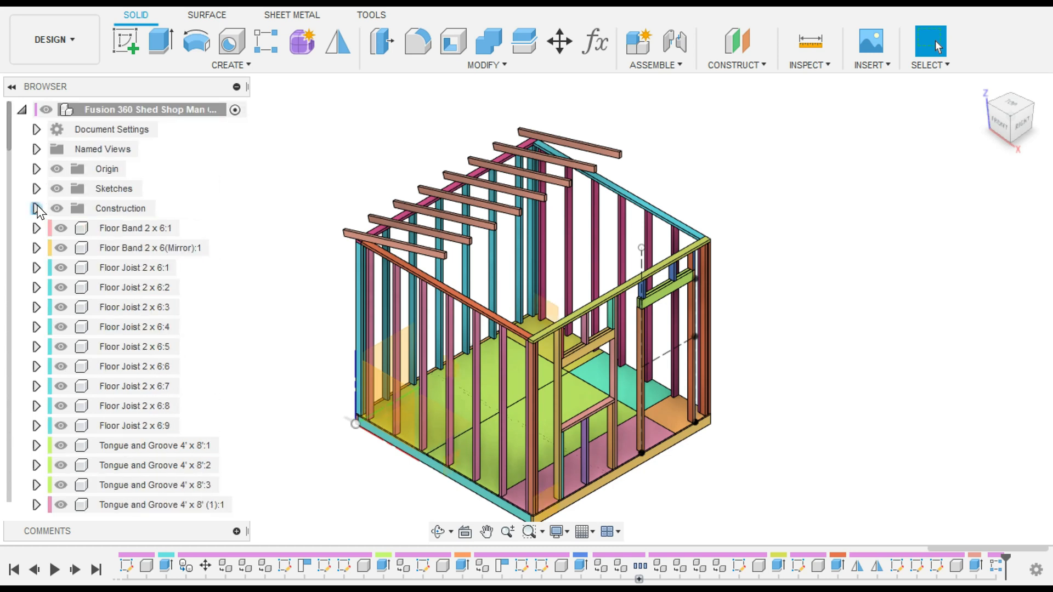
{"action": "left_click", "coordinate": [37, 209]}
{"action": "left_click", "coordinate": [36, 209]}
Step: Mirror the components Rafter 2 x 4:1 through Rafter 2 x 4:8 across the construction plane midway along the shed's front
{"action": "scroll", "coordinate": [236, 409], "scroll_direction": "down", "scroll_amount": 10}
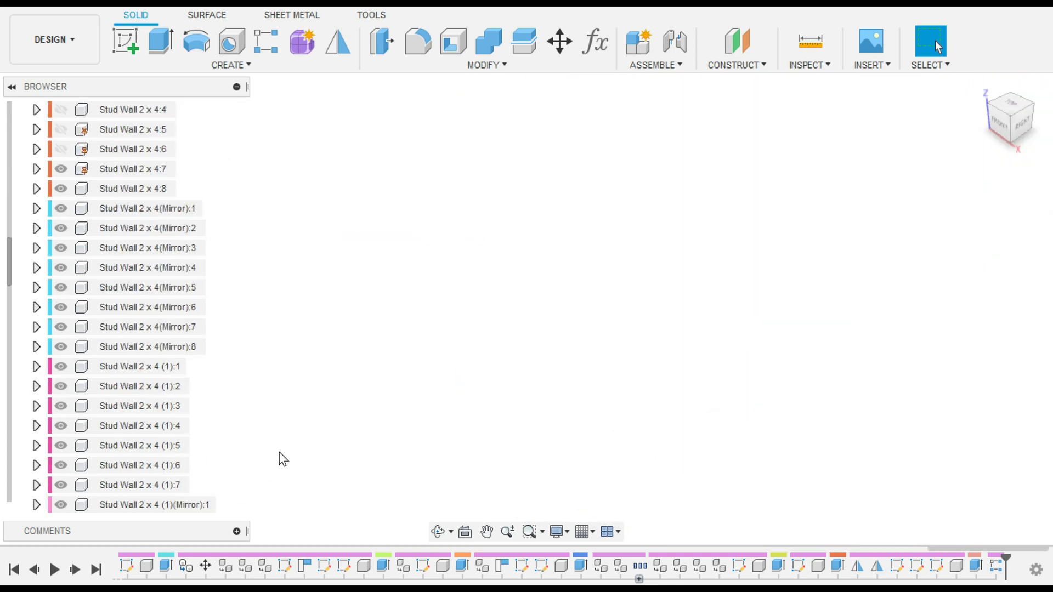
{"action": "left_click", "coordinate": [147, 509]}
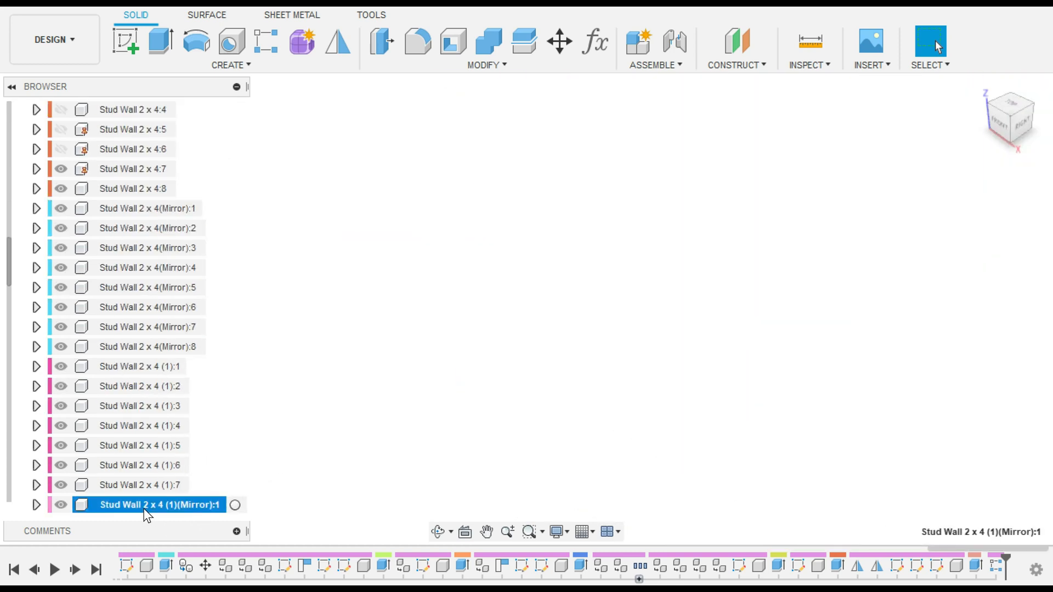
{"action": "scroll", "coordinate": [246, 454], "scroll_direction": "down", "scroll_amount": 1}
{"action": "left_click", "coordinate": [308, 416]}
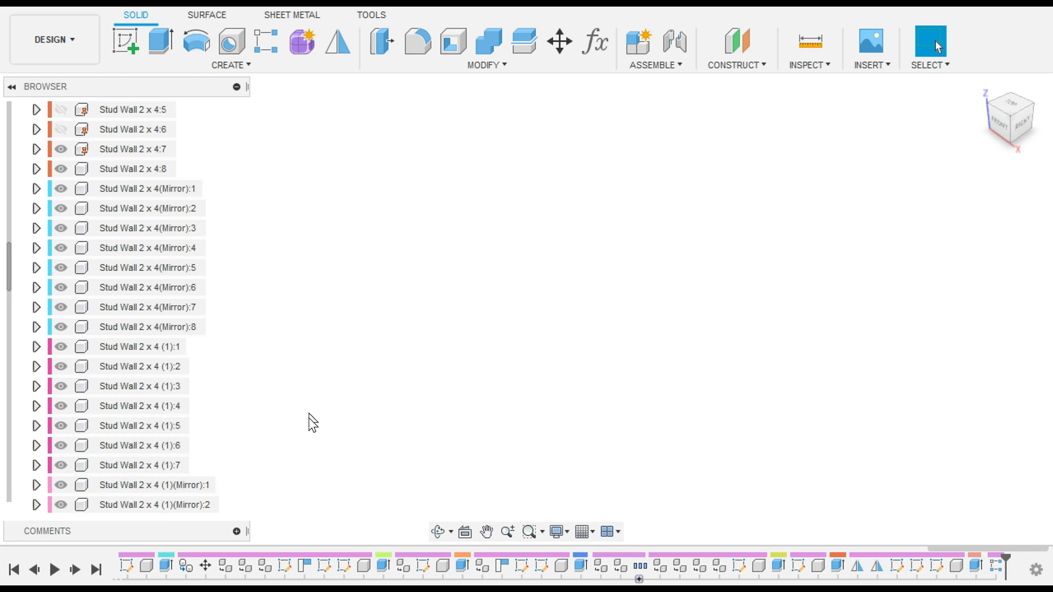
{"action": "scroll", "coordinate": [170, 451], "scroll_direction": "down", "scroll_amount": 4}
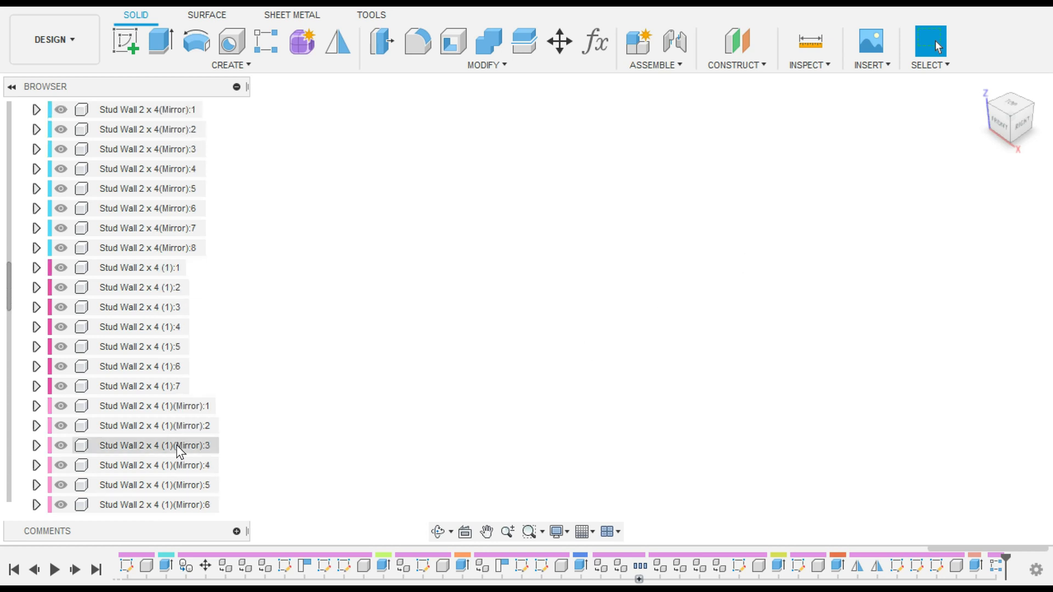
{"action": "scroll", "coordinate": [160, 434], "scroll_direction": "up", "scroll_amount": 5}
{"action": "scroll", "coordinate": [157, 438], "scroll_direction": "down", "scroll_amount": 20}
{"action": "scroll", "coordinate": [155, 453], "scroll_direction": "down", "scroll_amount": 18}
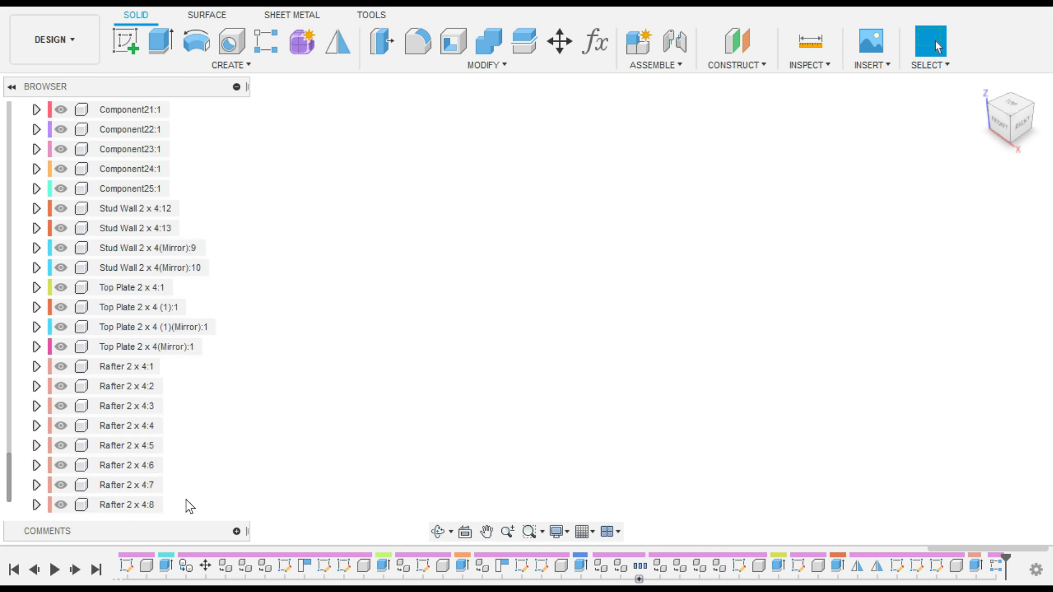
{"action": "left_click", "coordinate": [144, 504]}
{"action": "left_click", "coordinate": [119, 367], "text": "shift"}
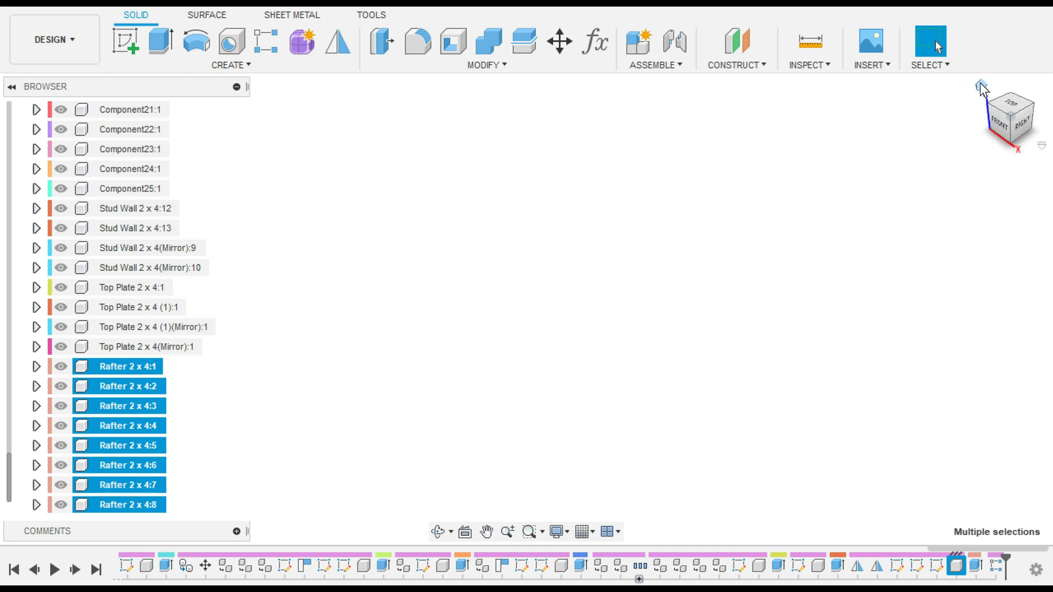
{"action": "left_click", "coordinate": [979, 83]}
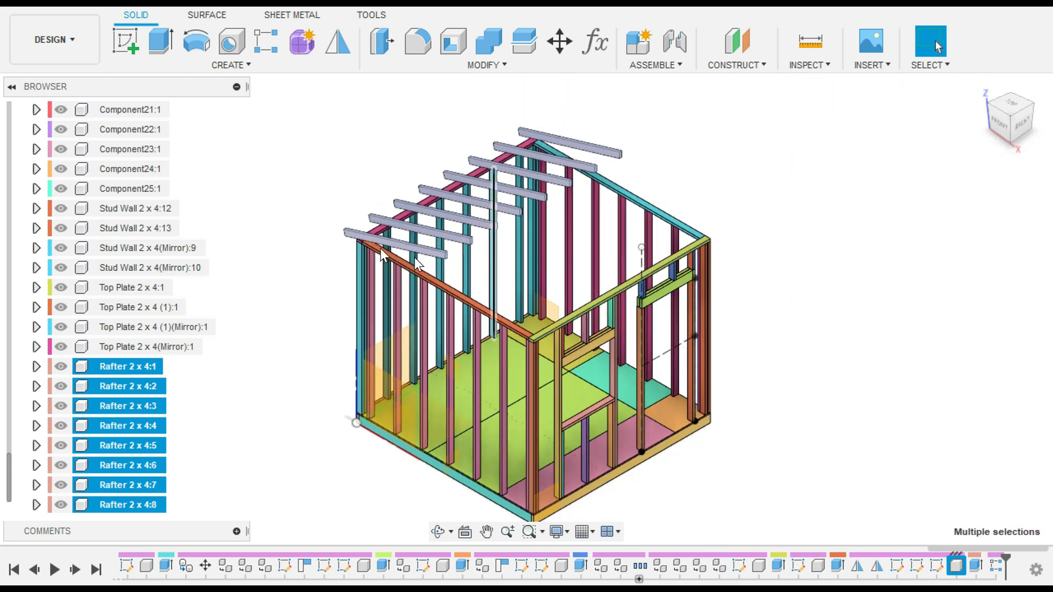
{"action": "left_click", "coordinate": [339, 41]}
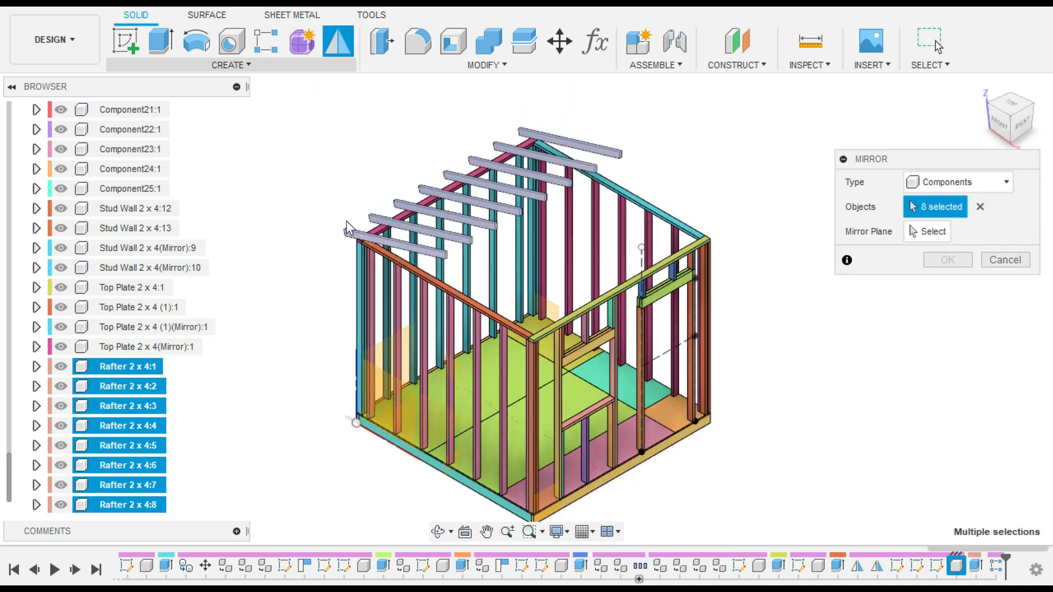
{"action": "left_click", "coordinate": [927, 231]}
{"action": "scroll", "coordinate": [437, 501], "scroll_direction": "up", "scroll_amount": 2}
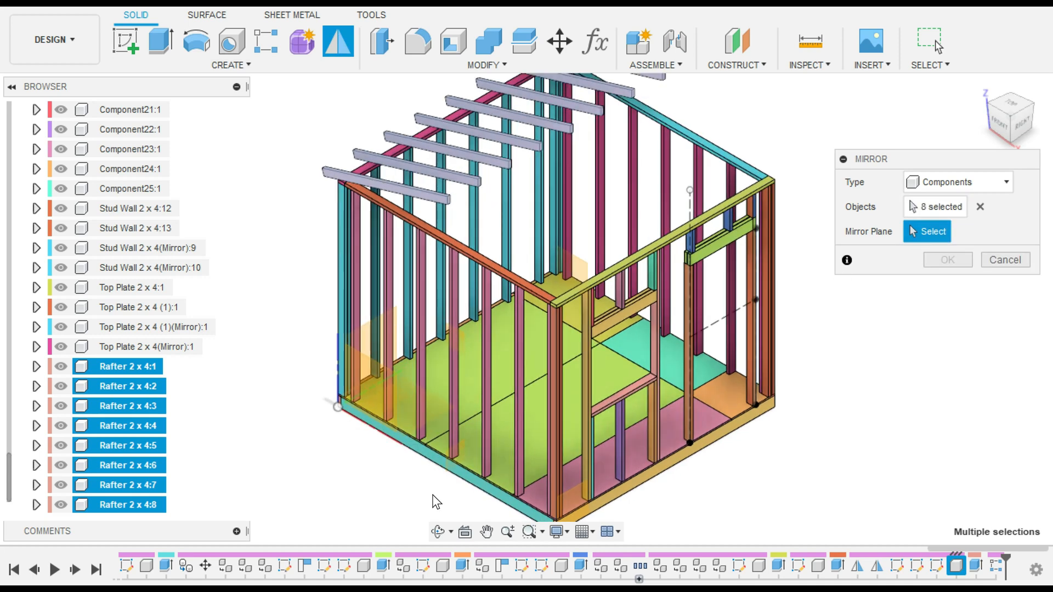
{"action": "scroll", "coordinate": [437, 501], "scroll_direction": "up", "scroll_amount": 2}
{"action": "left_click", "coordinate": [475, 422]}
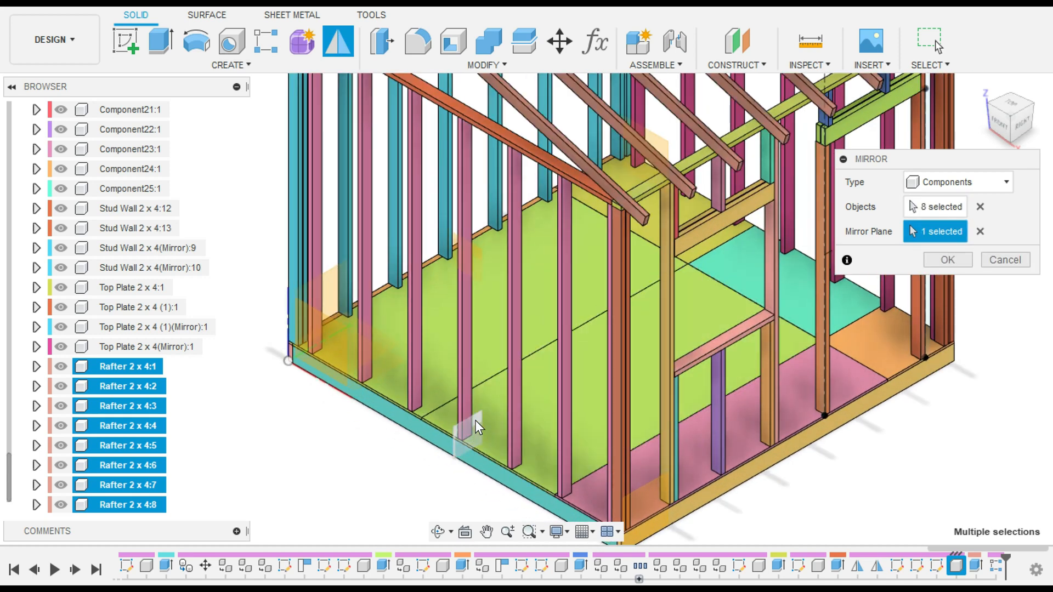
{"action": "scroll", "coordinate": [668, 380], "scroll_direction": "down", "scroll_amount": 4}
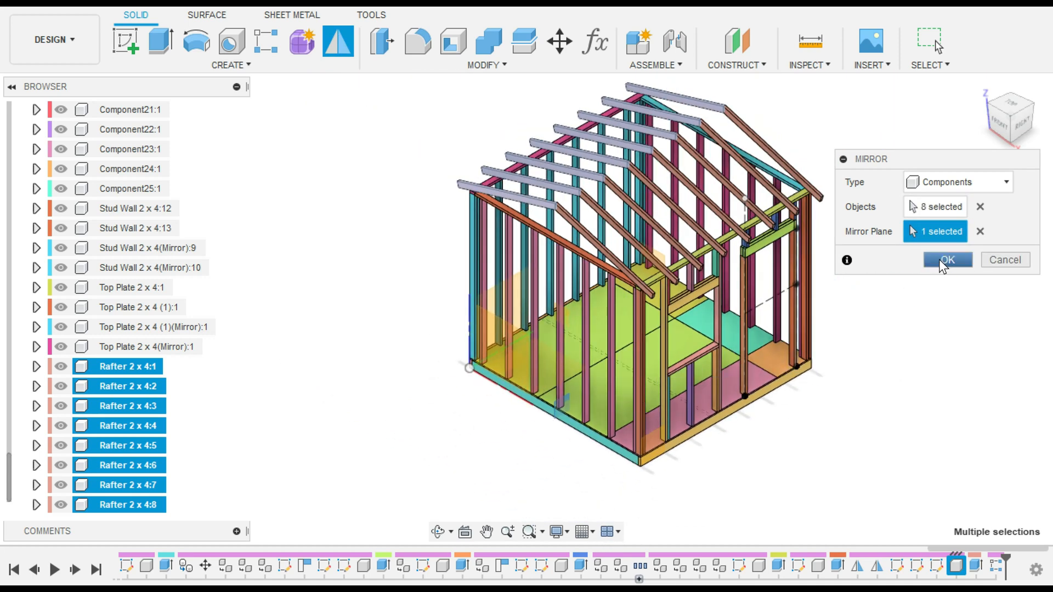
{"action": "left_click", "coordinate": [939, 259]}
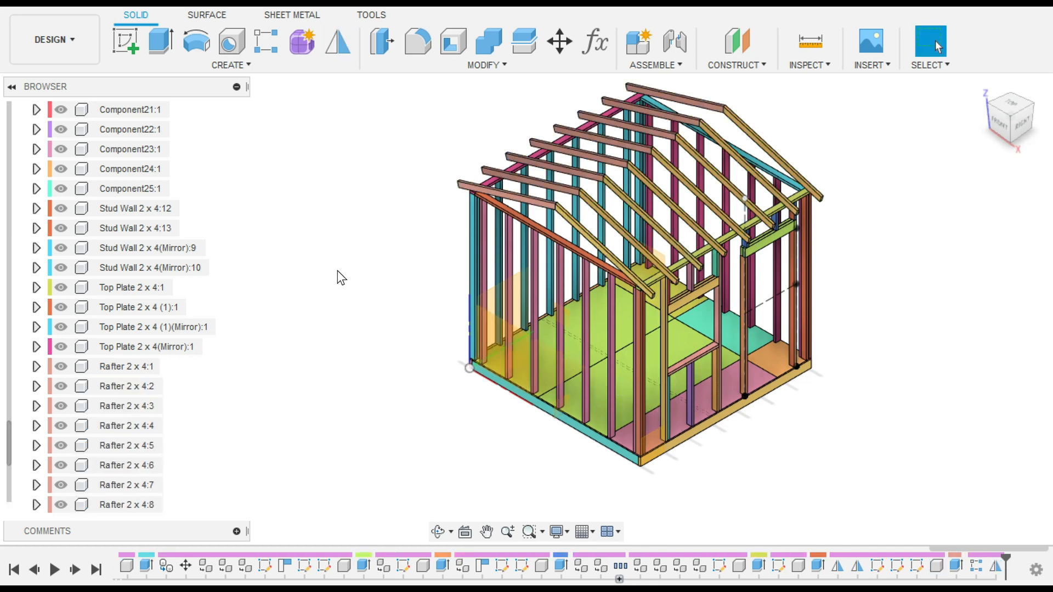
Step: Examine the gable formed by the rafters and their mirrored copies in a close front view
{"action": "left_click", "coordinate": [1001, 129]}
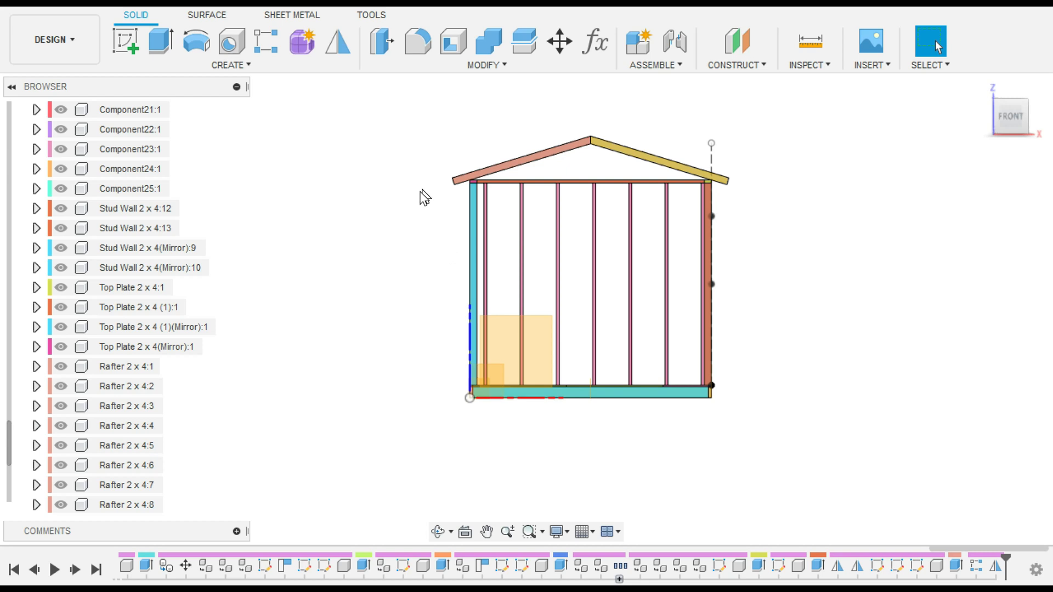
{"action": "scroll", "coordinate": [425, 198], "scroll_direction": "up", "scroll_amount": 5}
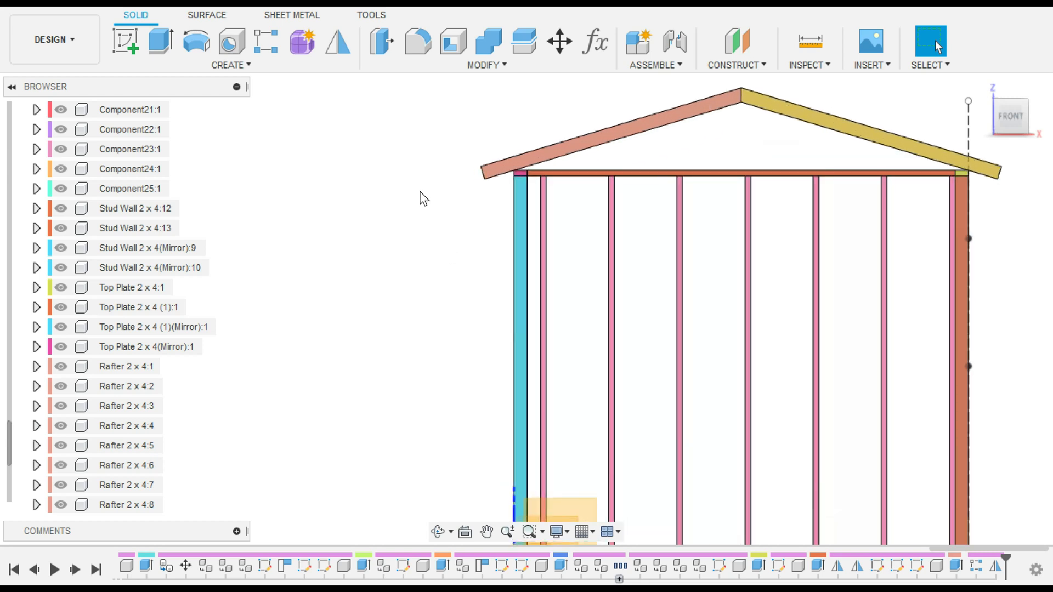